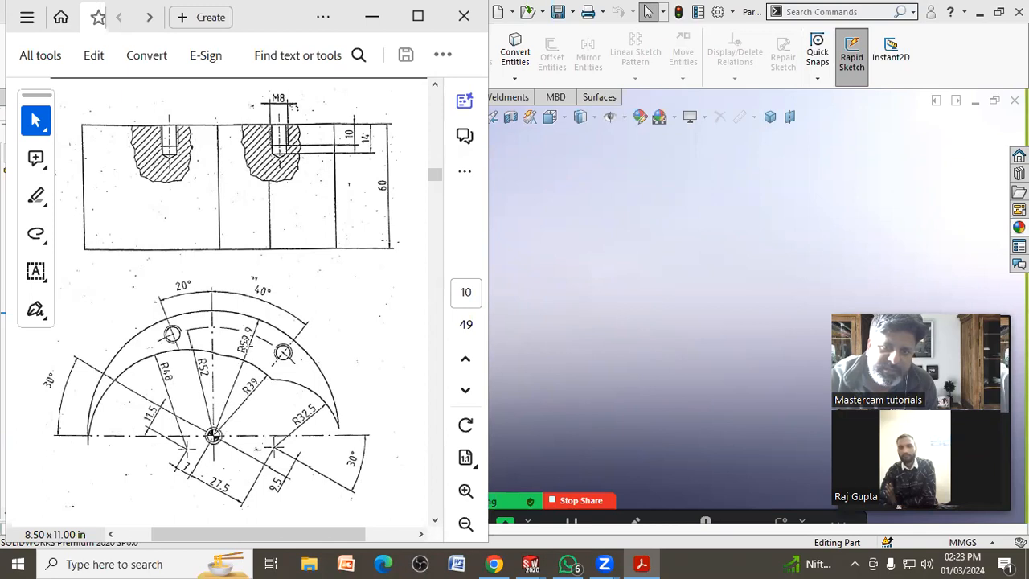
# Start a sketch on the Front Plane and draw a circle about 170 mm in diameter centred on the origin.
pyautogui.click(632, 287)
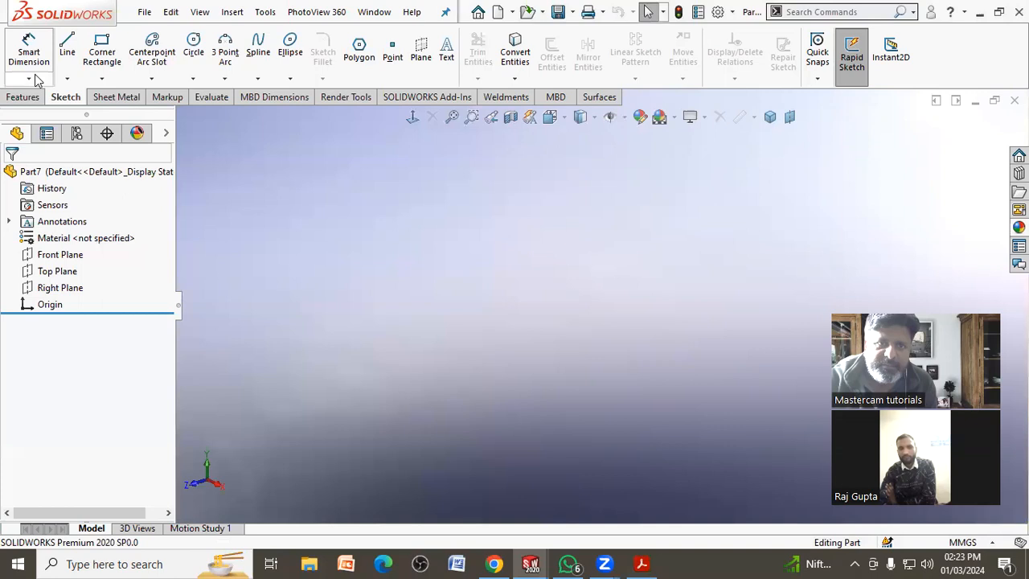
pyautogui.click(66, 256)
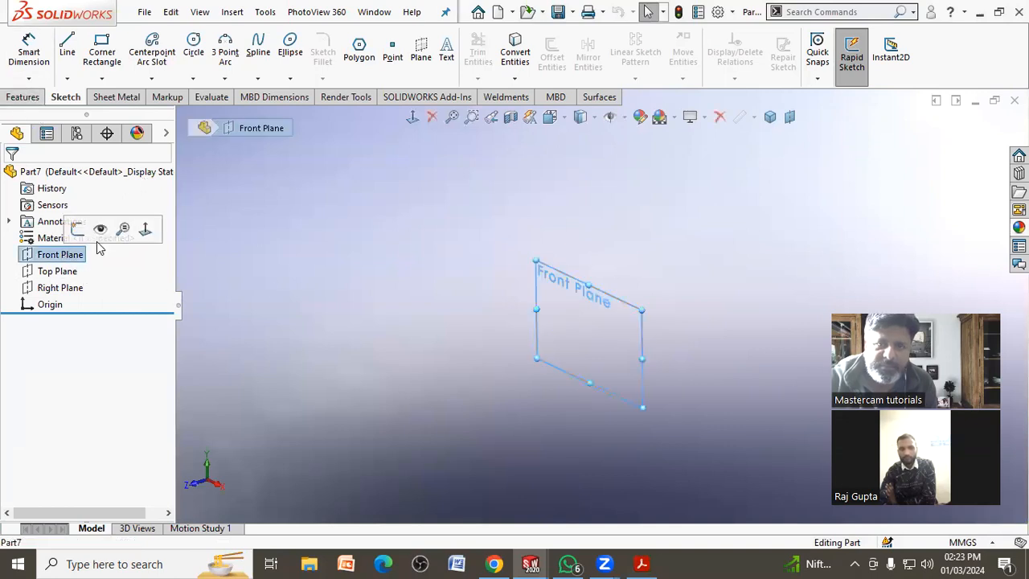
pyautogui.click(83, 230)
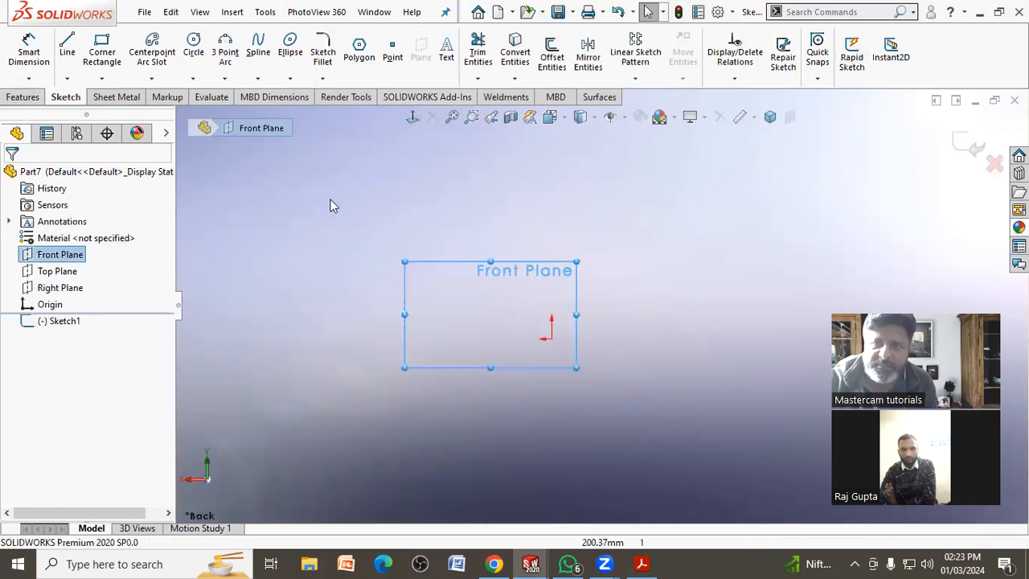
pyautogui.click(303, 206)
pyautogui.click(193, 48)
pyautogui.click(551, 338)
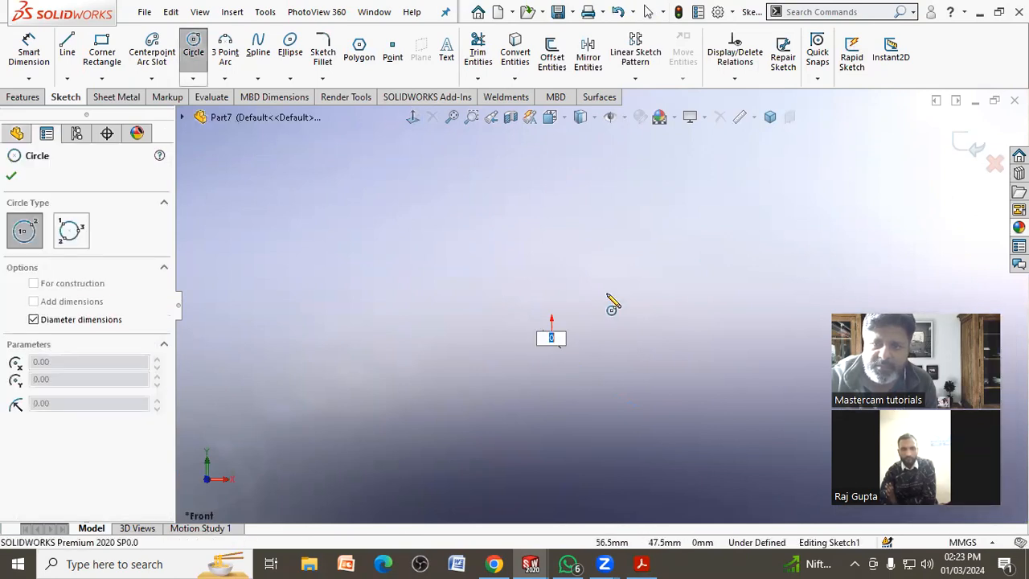
pyautogui.click(606, 278)
pyautogui.rightClick(636, 244)
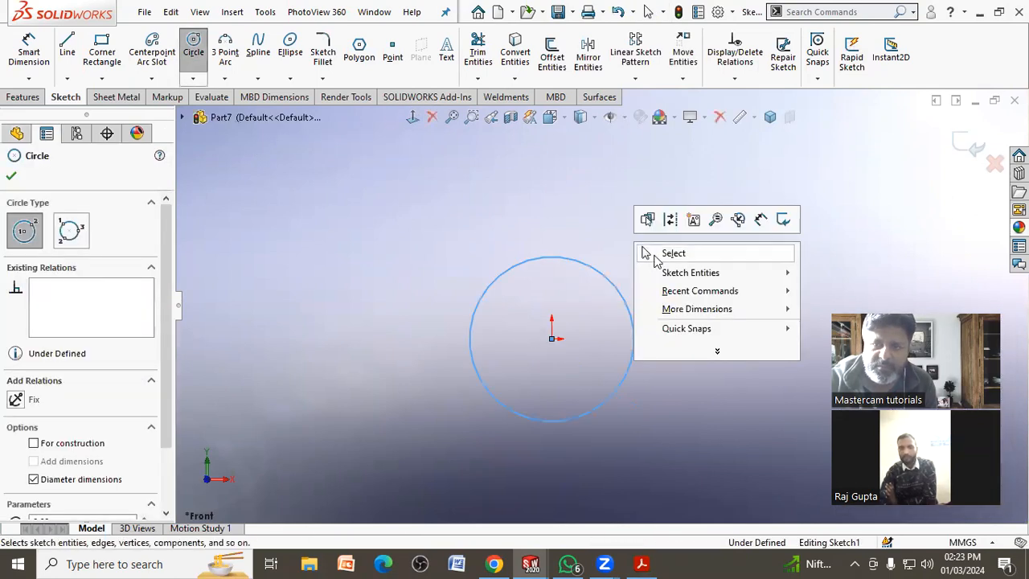
pyautogui.click(652, 254)
# Dimension the circle's diameter as 39*2, giving 78 mm.
pyautogui.click(38, 62)
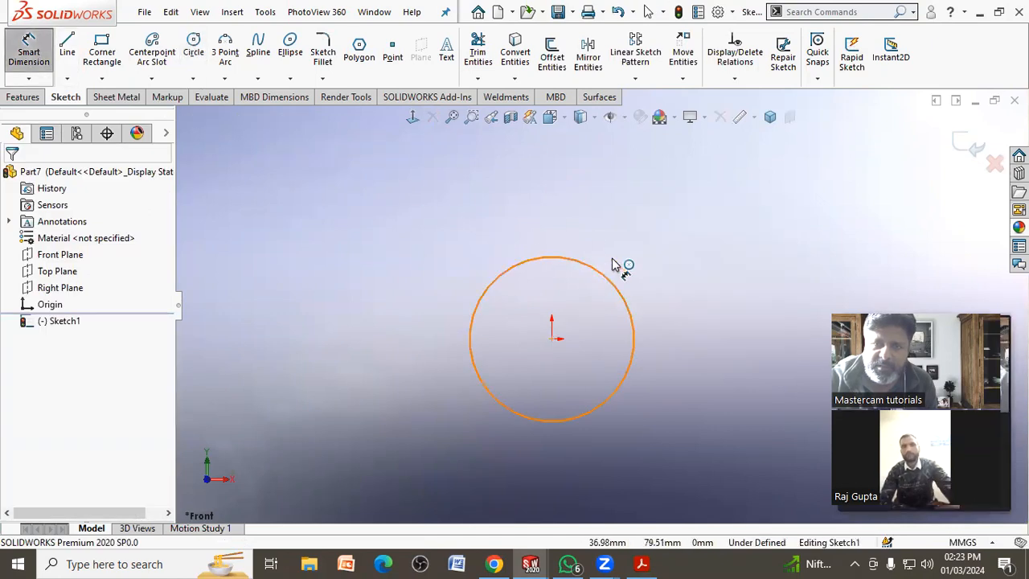
pyautogui.click(597, 270)
pyautogui.click(690, 252)
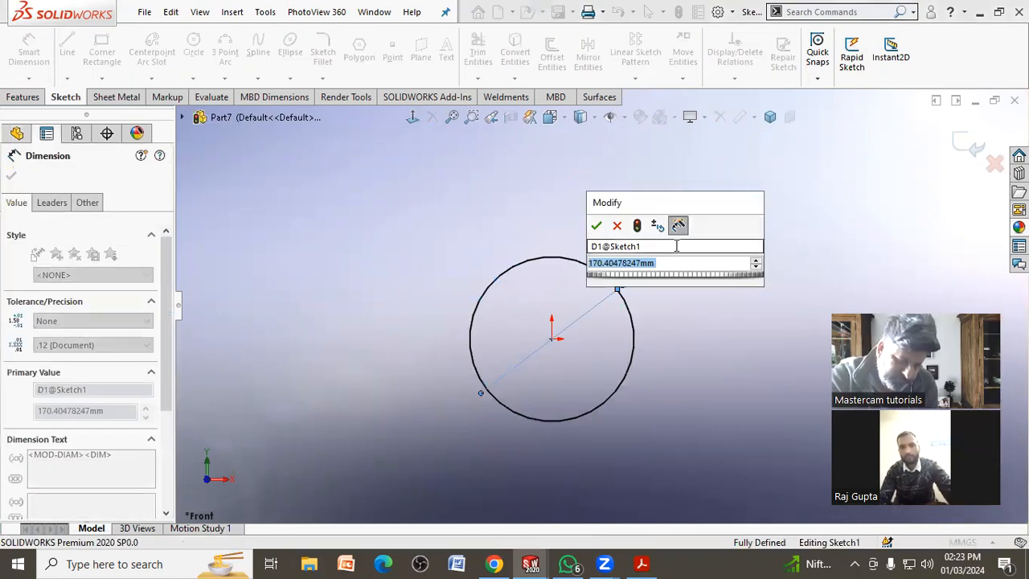
pyautogui.write('39*2')
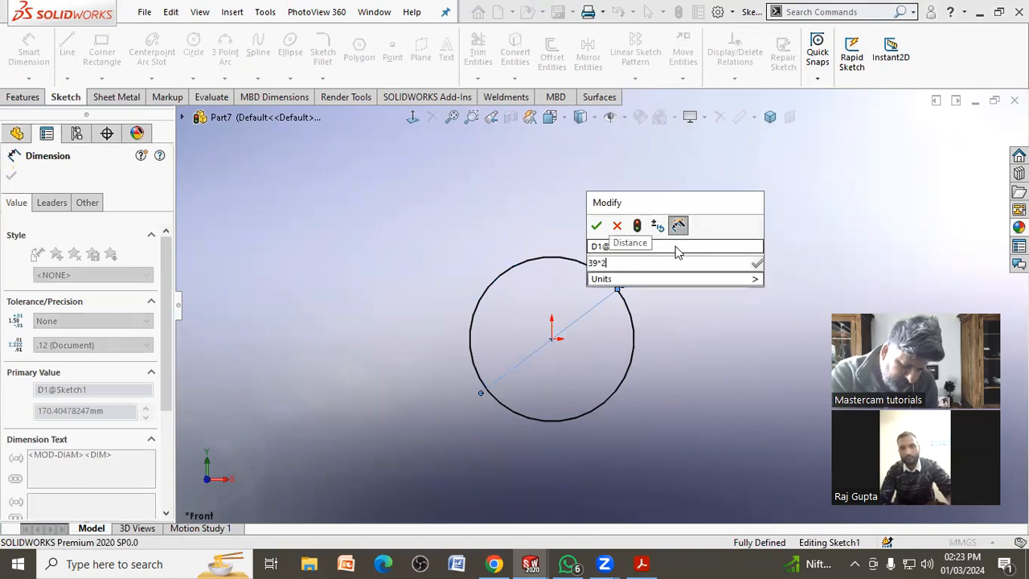
pyautogui.press('Return')
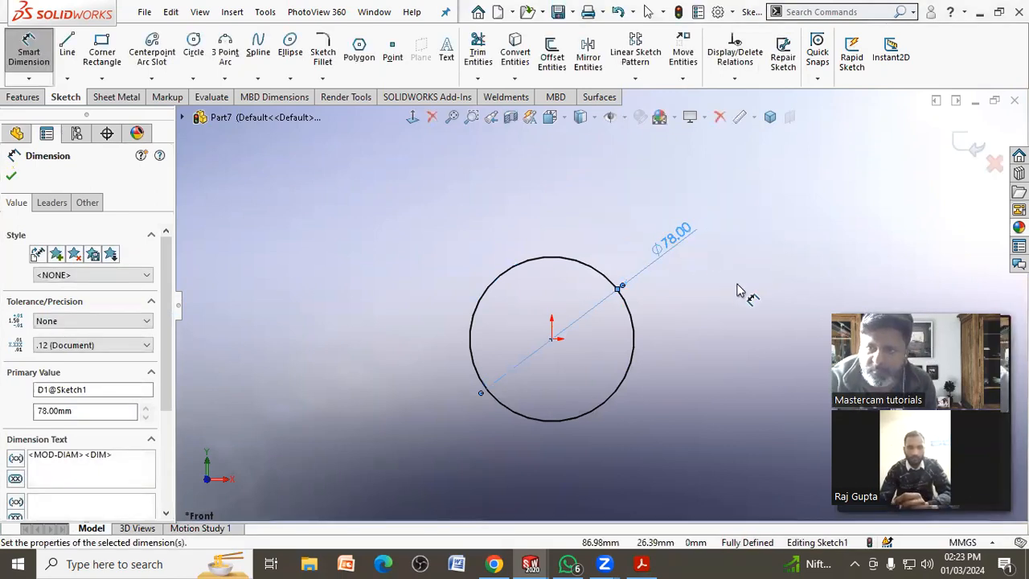
pyautogui.click(737, 286)
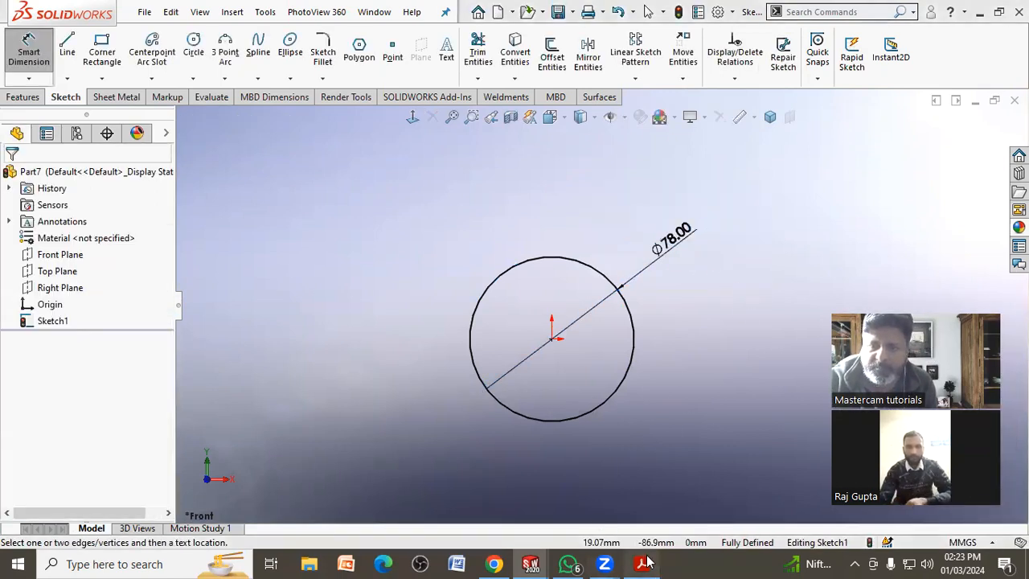
# Check the reference drawing and draw a second circle centred on the origin with a diameter of 59.9*2.
pyautogui.click(643, 564)
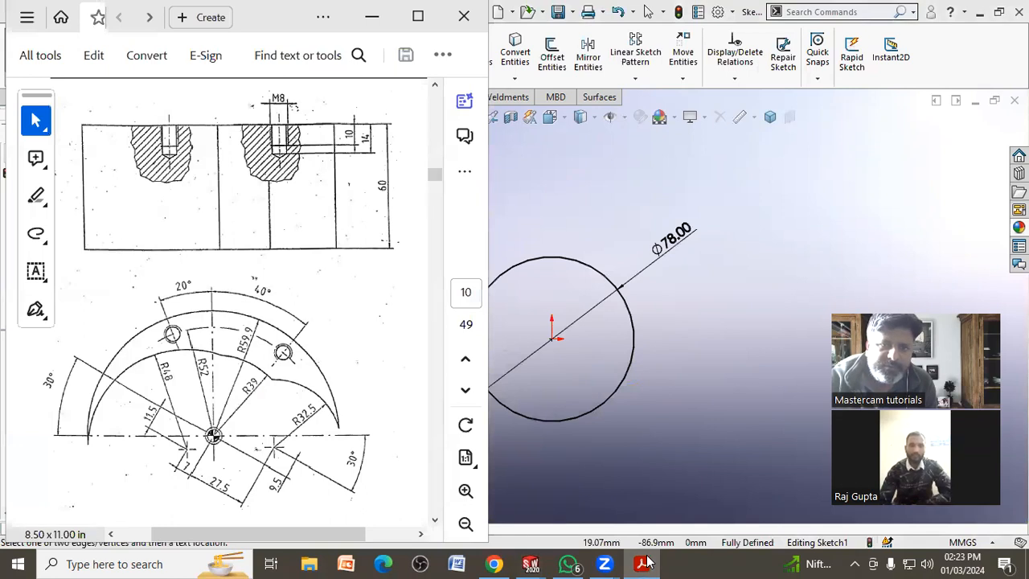
pyautogui.click(684, 458)
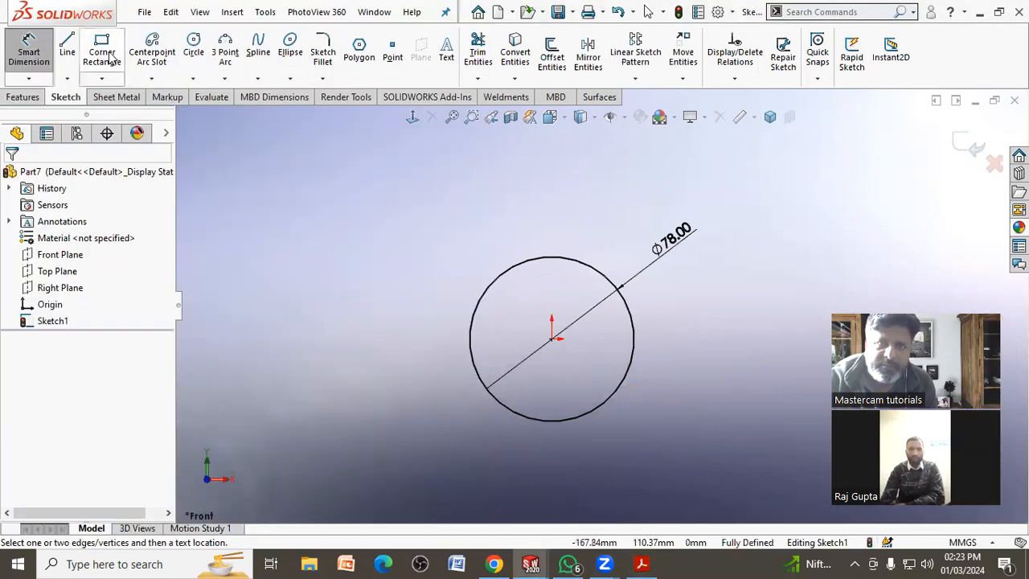
pyautogui.click(193, 50)
pyautogui.click(552, 341)
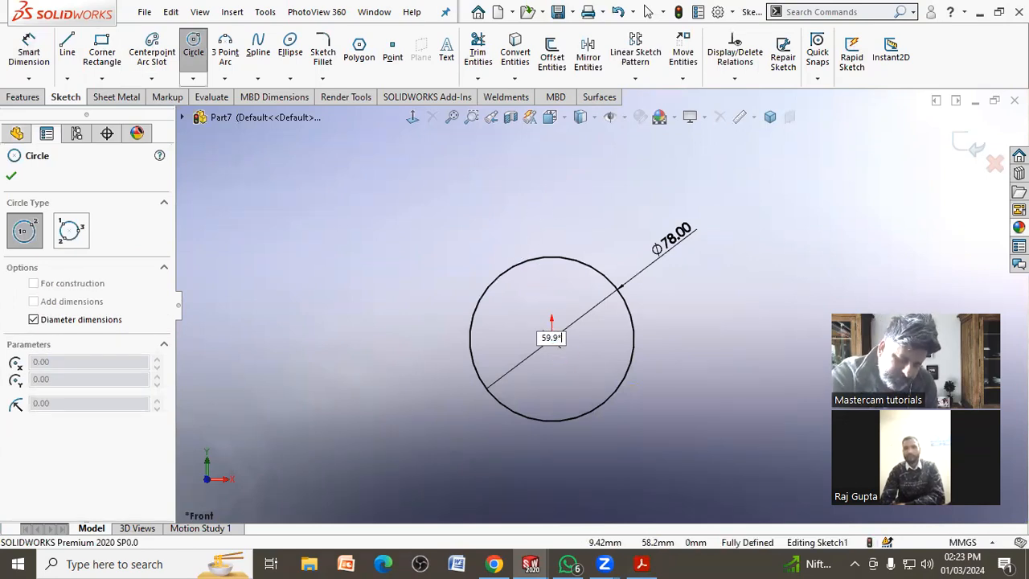
pyautogui.write('59.9*2')
pyautogui.press('Return')
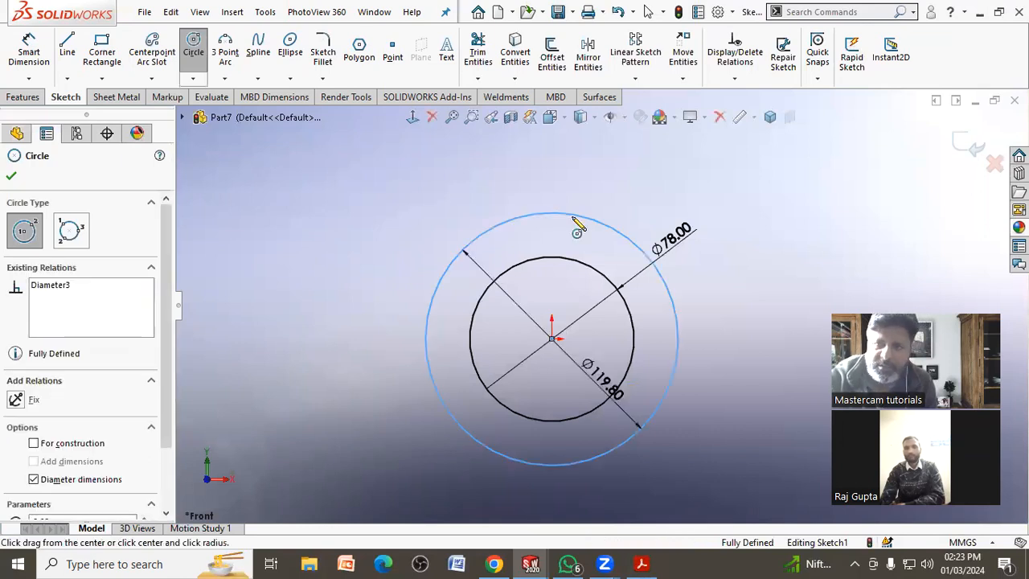
pyautogui.rightClick(696, 271)
pyautogui.click(727, 273)
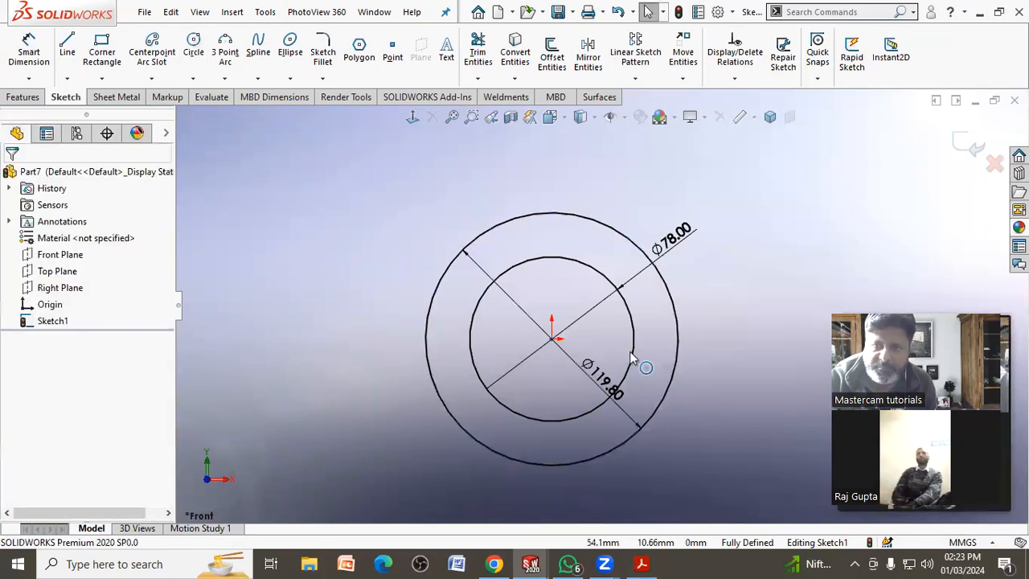
# Move the outer circle's dimension outside the circle and display it as a radius.
pyautogui.moveTo(608, 389); pyautogui.dragTo(681, 452)
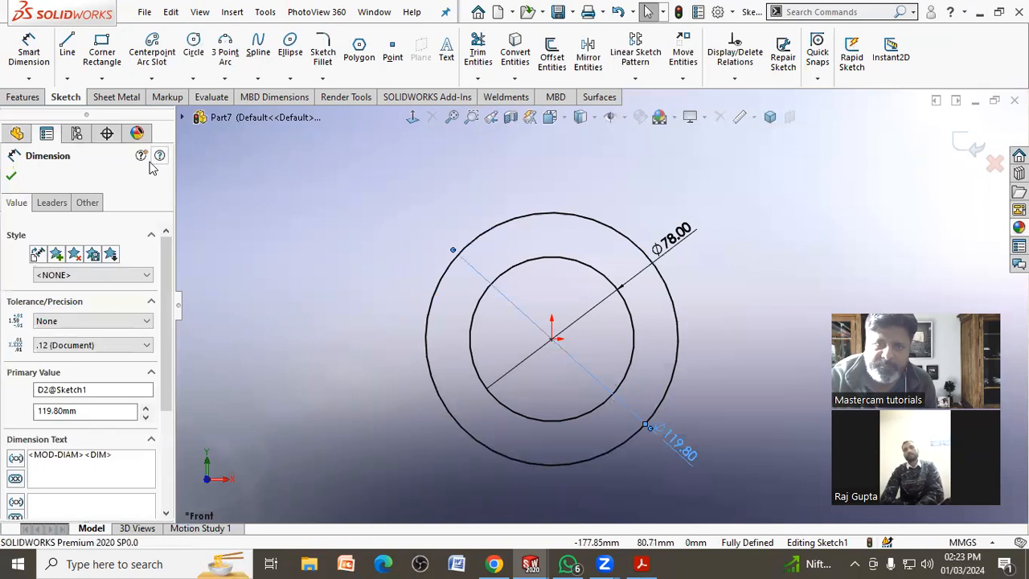
pyautogui.click(51, 202)
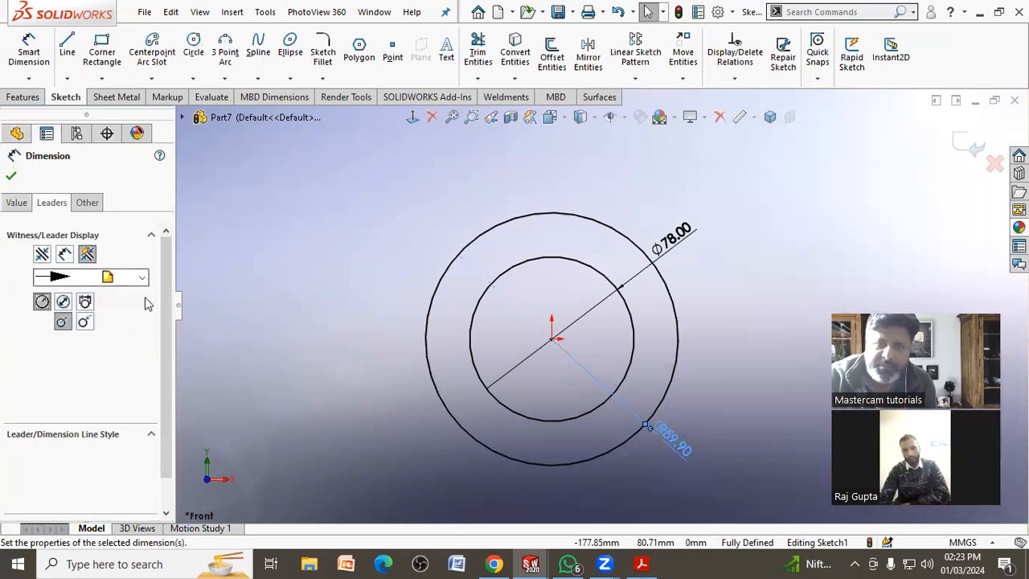
pyautogui.click(748, 306)
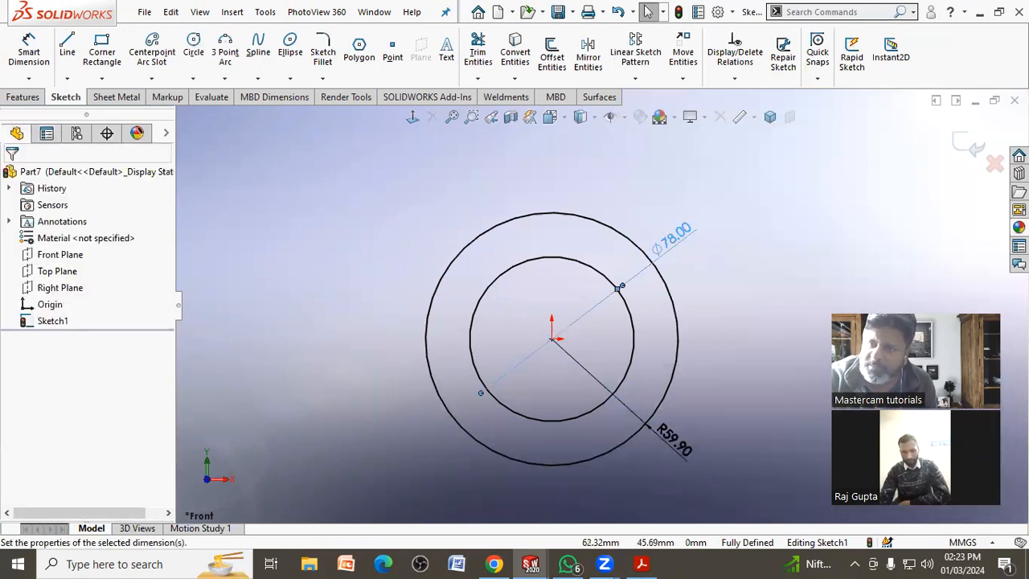
pyautogui.click(682, 248)
pyautogui.rightClick(684, 250)
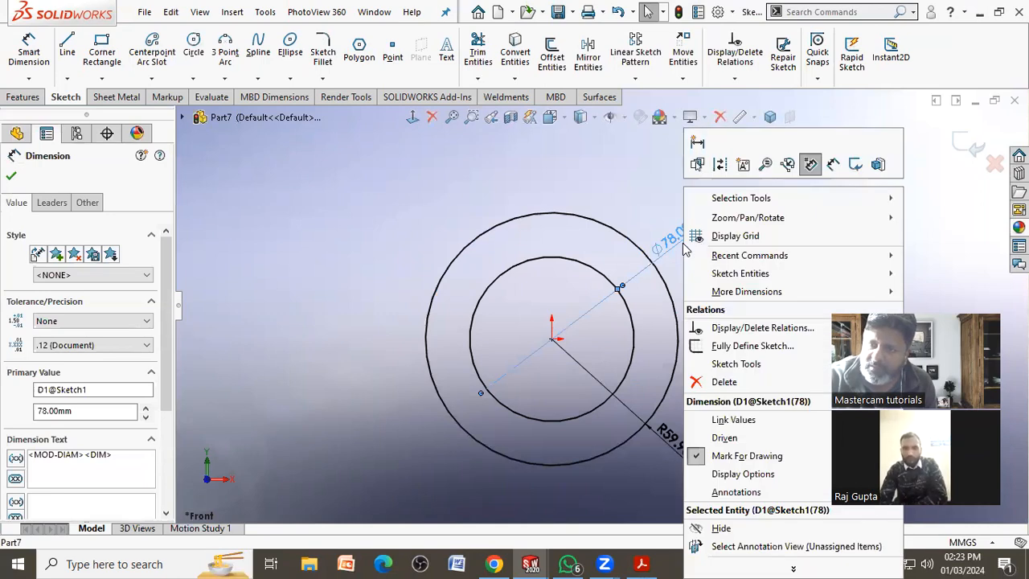
pyautogui.click(764, 561)
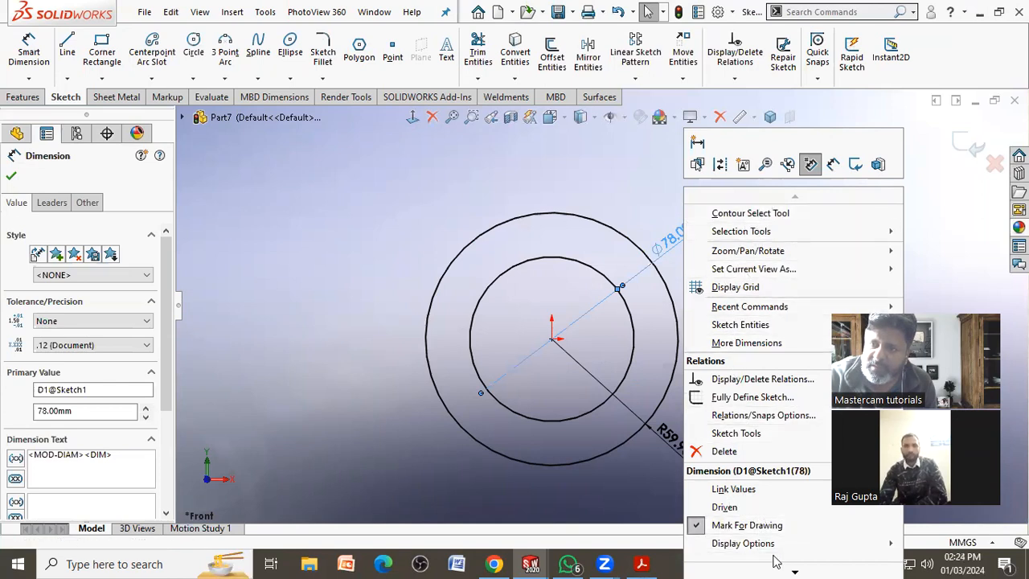
pyautogui.moveTo(790, 561)
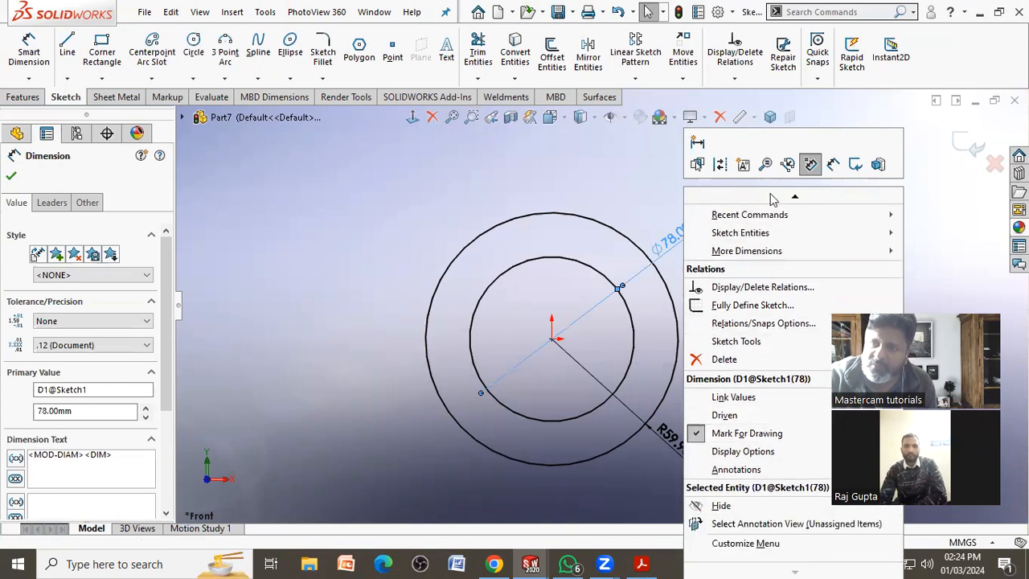
pyautogui.moveTo(777, 197)
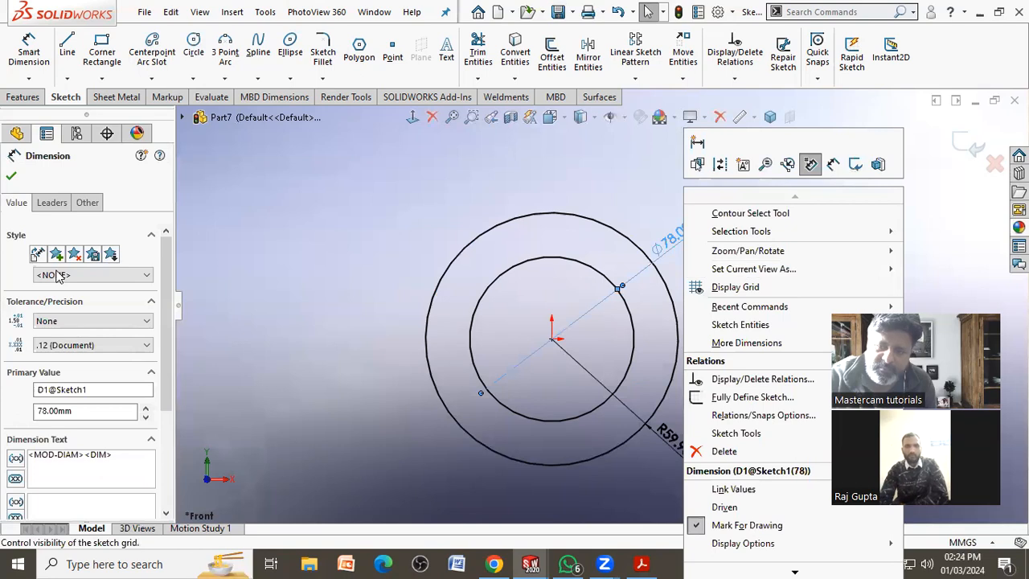
pyautogui.click(44, 197)
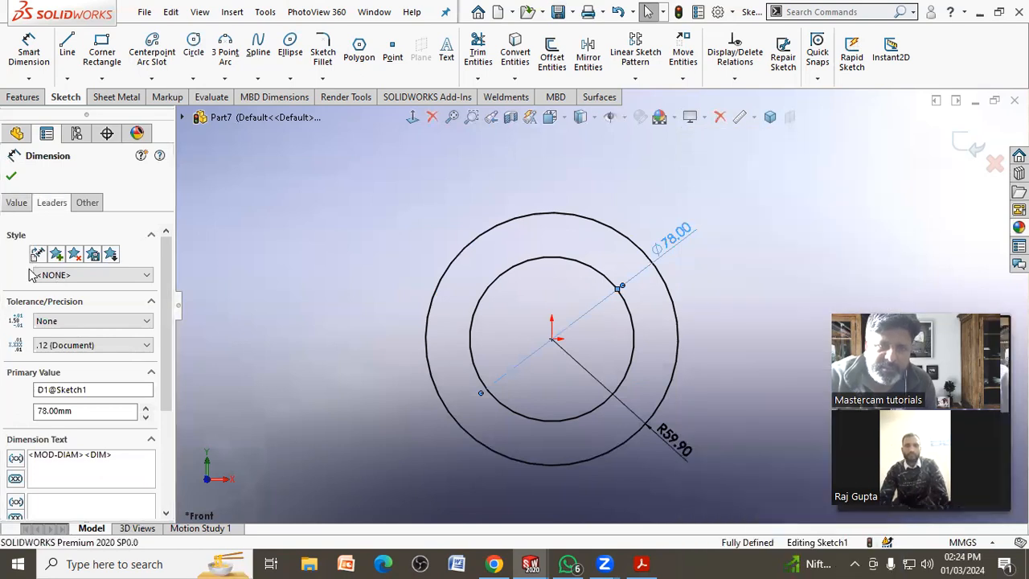
# Display the inner circle's 78 mm dimension as a radius.
pyautogui.click(51, 202)
pyautogui.click(43, 301)
pyautogui.click(377, 282)
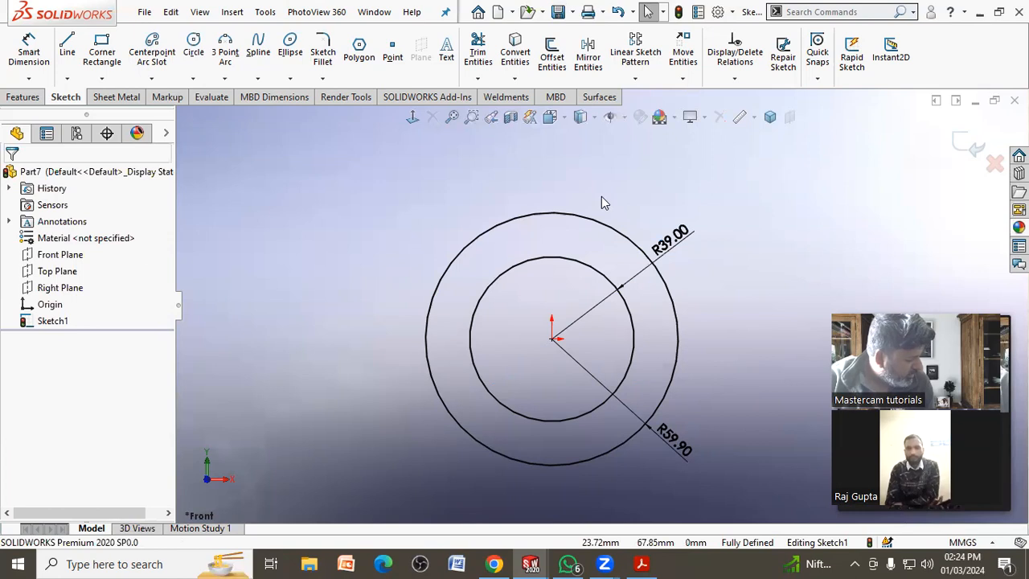
# Check the reference drawing and draw a circle centred on the origin between the existing two, with a diameter of 52*2.
pyautogui.click(642, 563)
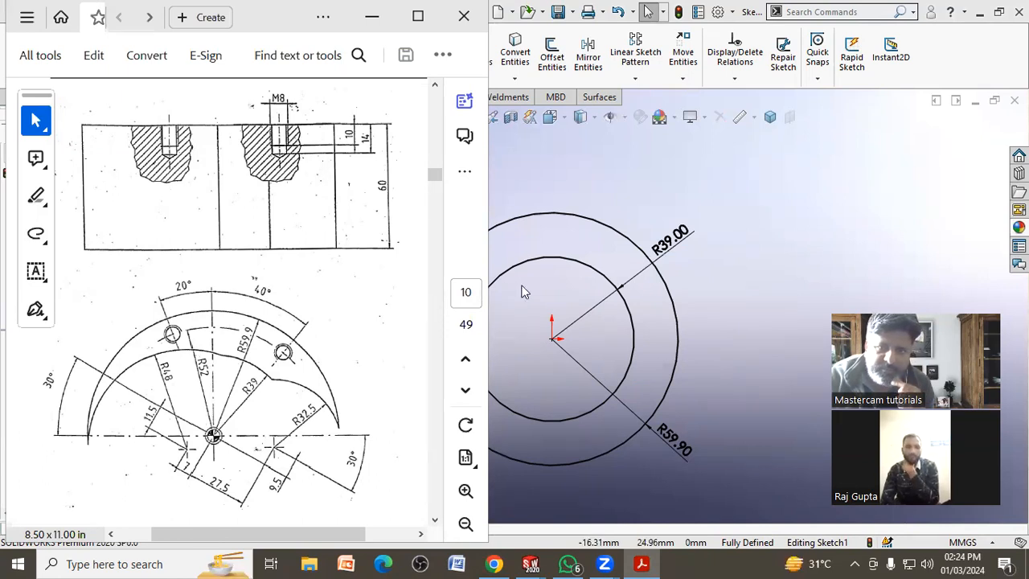
pyautogui.click(547, 228)
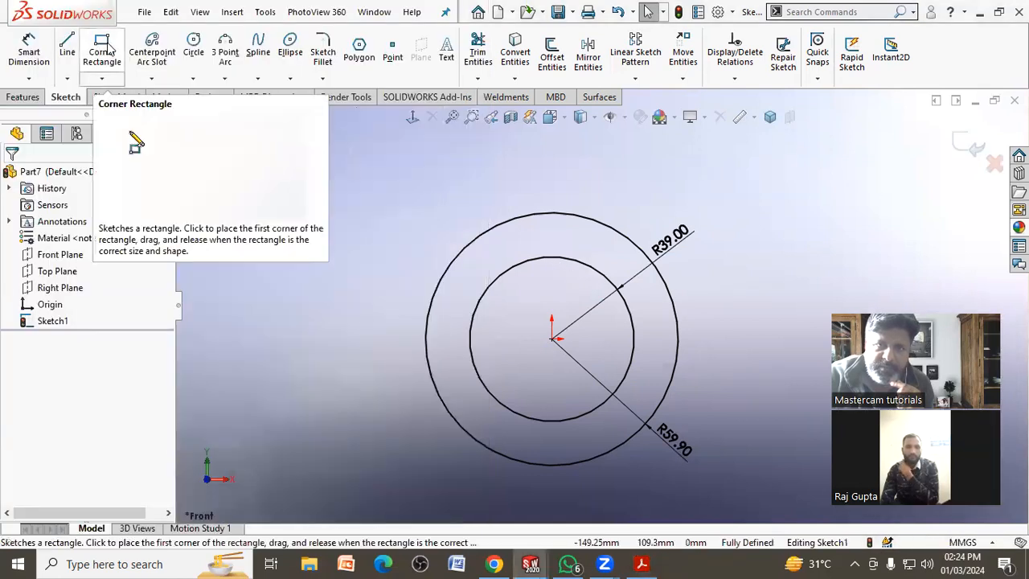
pyautogui.click(552, 338)
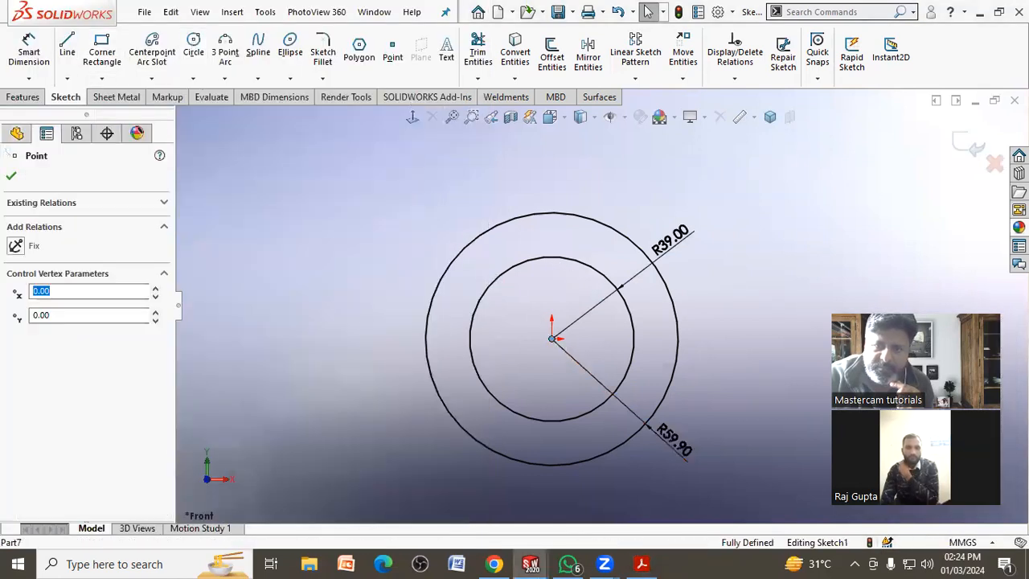
pyautogui.click(193, 48)
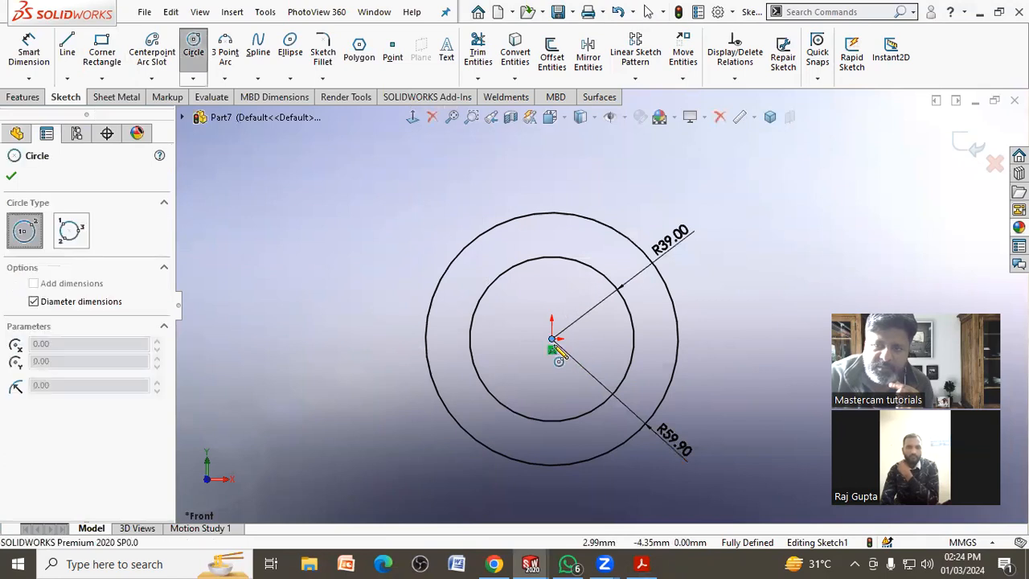
pyautogui.click(551, 339)
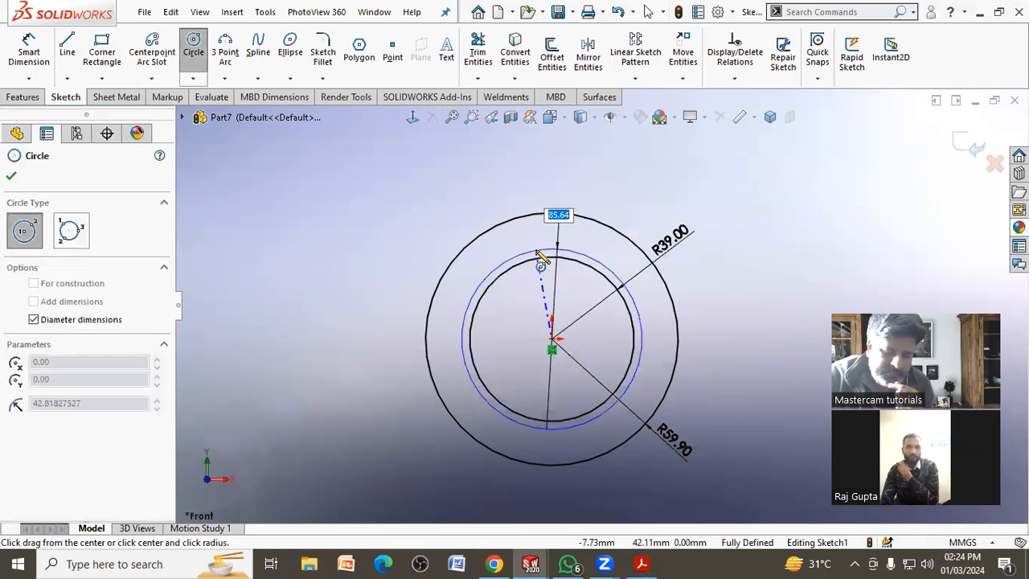
pyautogui.write('52*2')
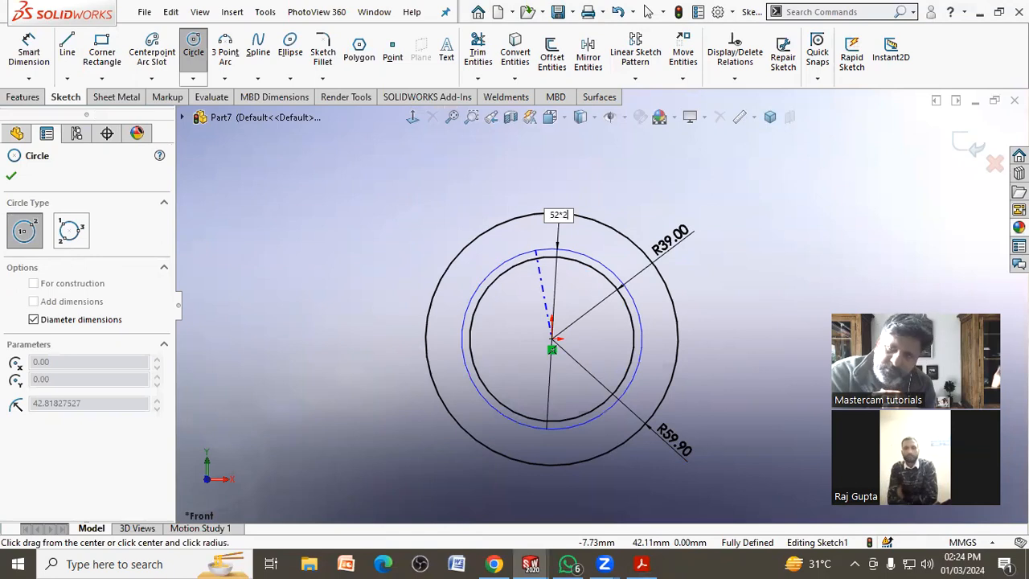
pyautogui.press('Return')
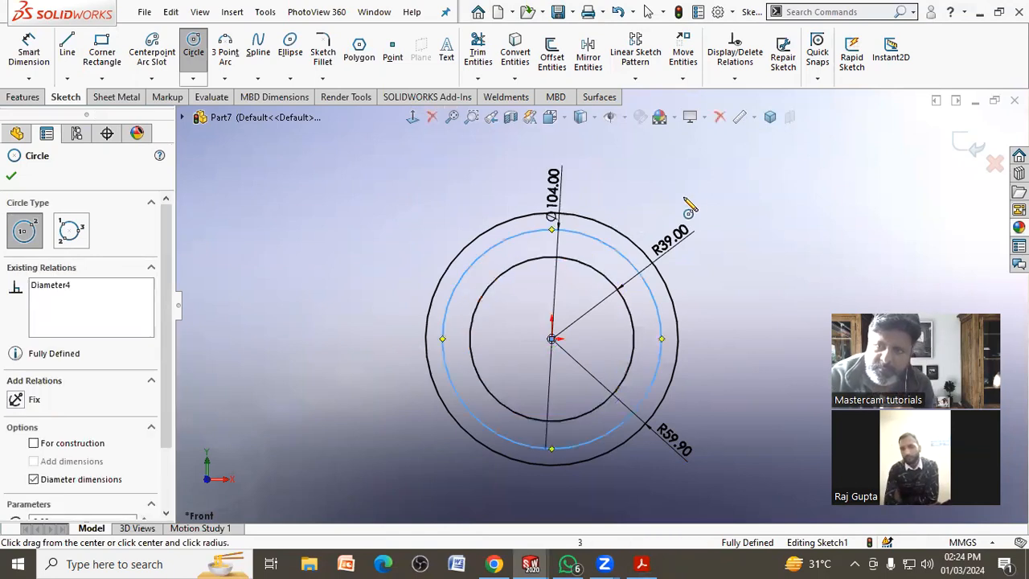
pyautogui.rightClick(713, 208)
pyautogui.click(715, 211)
# Draw an off-centre circle about 105 mm in diameter, centred about 15 mm left of and 13 mm below the origin.
pyautogui.click(193, 50)
pyautogui.click(521, 366)
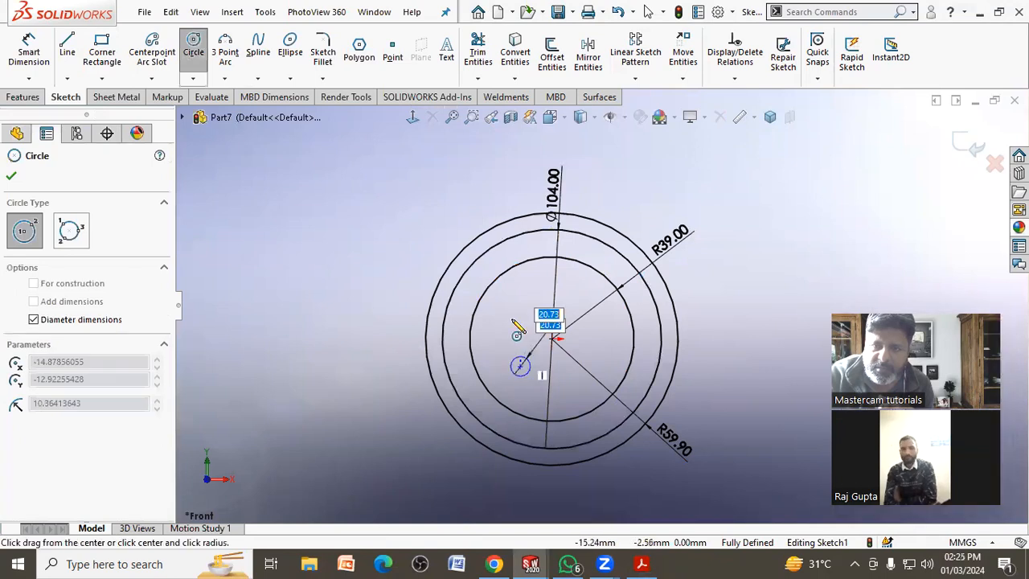
pyautogui.click(498, 265)
pyautogui.rightClick(500, 272)
pyautogui.click(508, 278)
# Check the reference drawing and dimension the off-centre circle with a diameter of 96 mm.
pyautogui.click(644, 564)
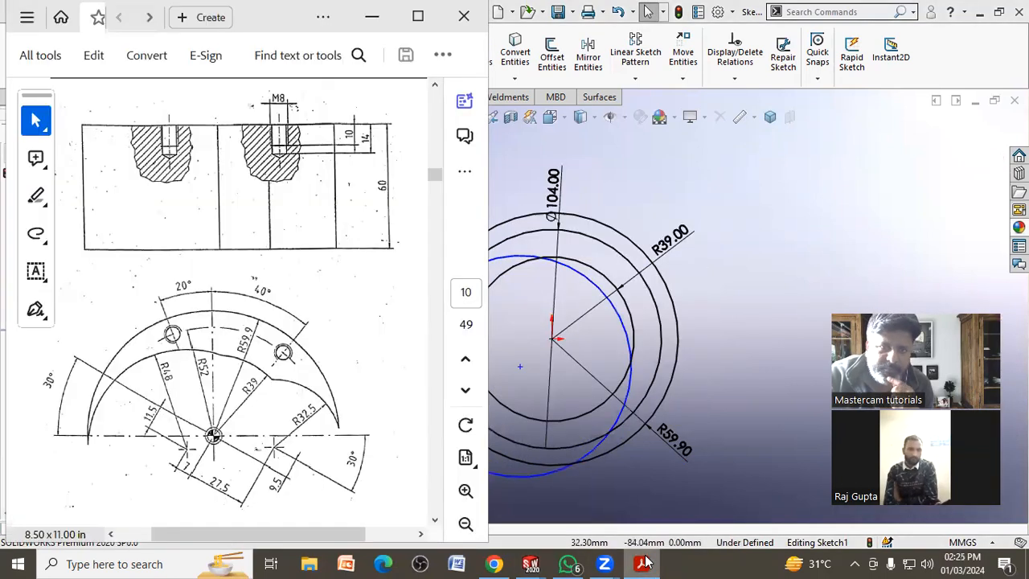
pyautogui.click(585, 526)
pyautogui.click(29, 50)
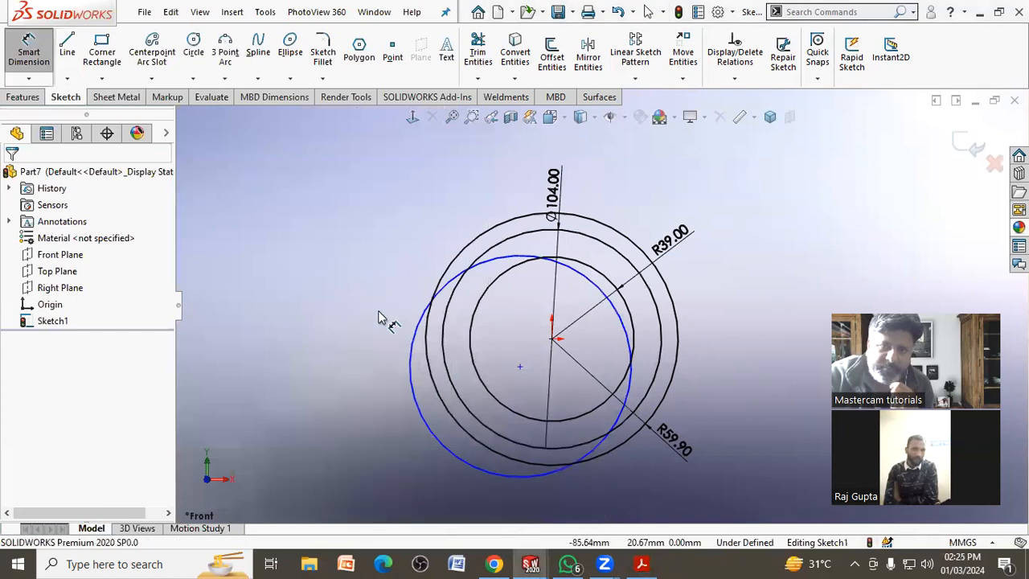
pyautogui.click(410, 342)
pyautogui.click(373, 299)
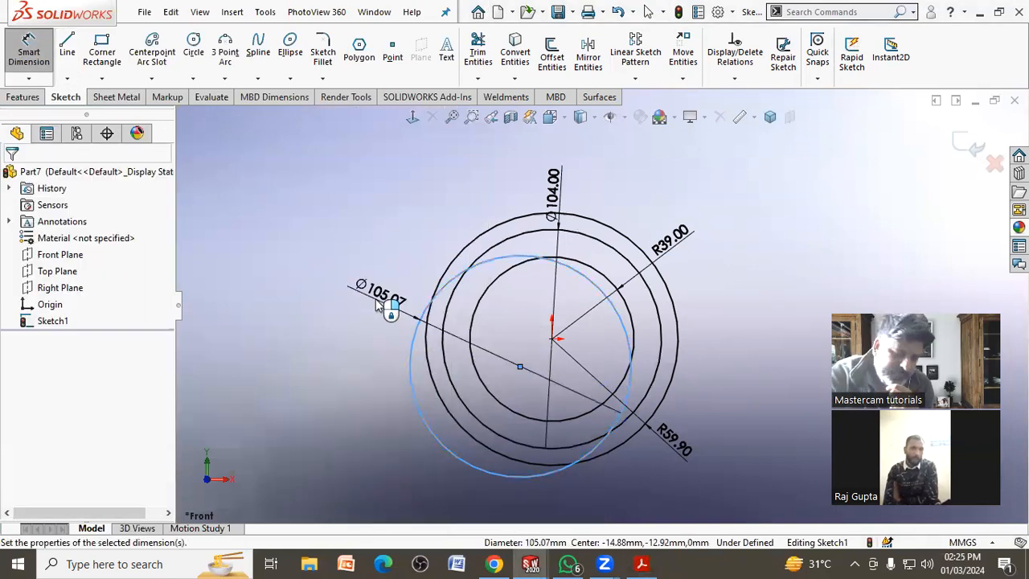
pyautogui.write('96')
pyautogui.press('Return')
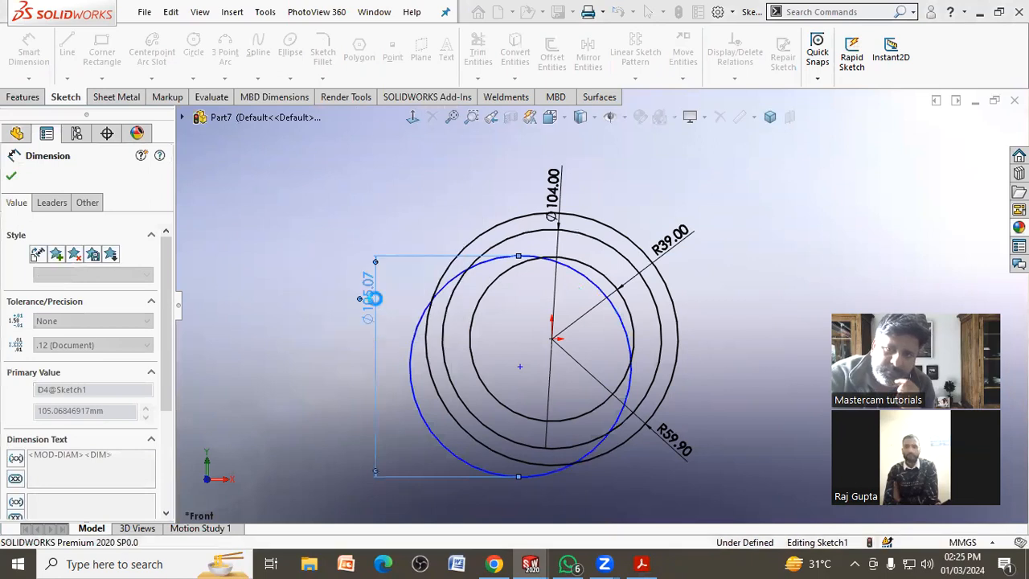
pyautogui.rightClick(378, 305)
pyautogui.click(374, 307)
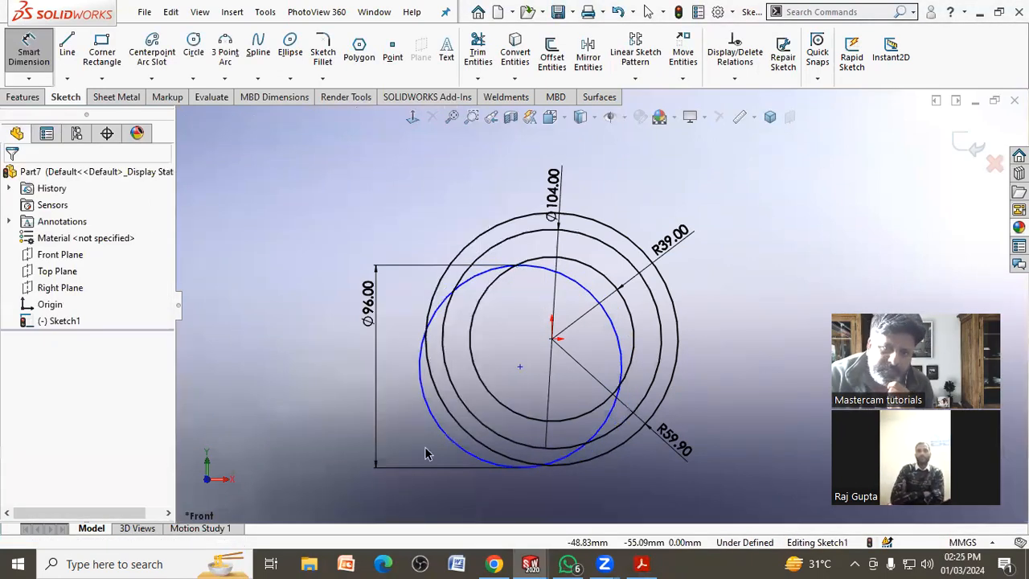
# Check the reference drawing and sketch a line about 71 mm long from the origin, sloping up and left past the outer circle.
pyautogui.click(641, 565)
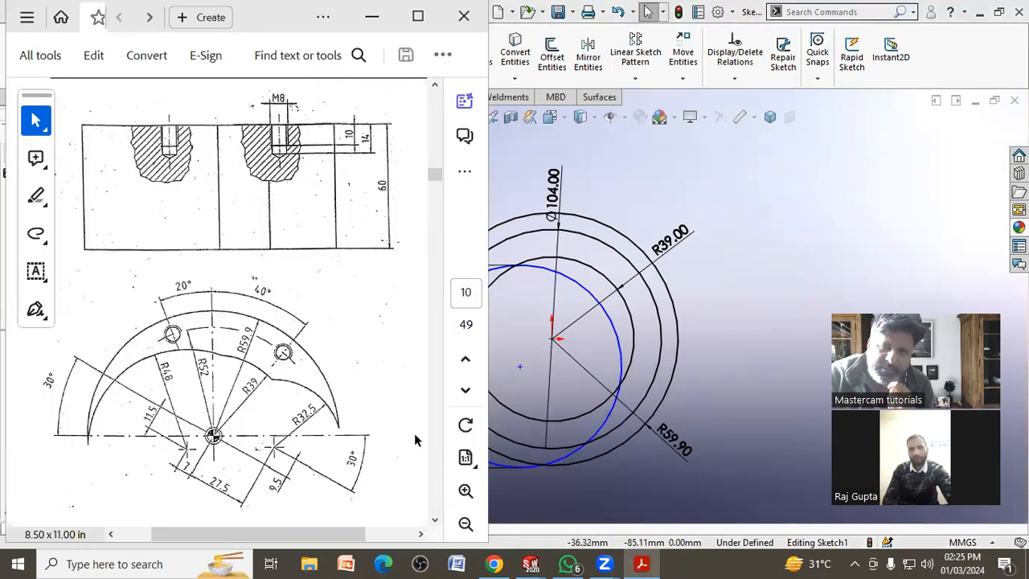
pyautogui.click(747, 321)
pyautogui.click(68, 48)
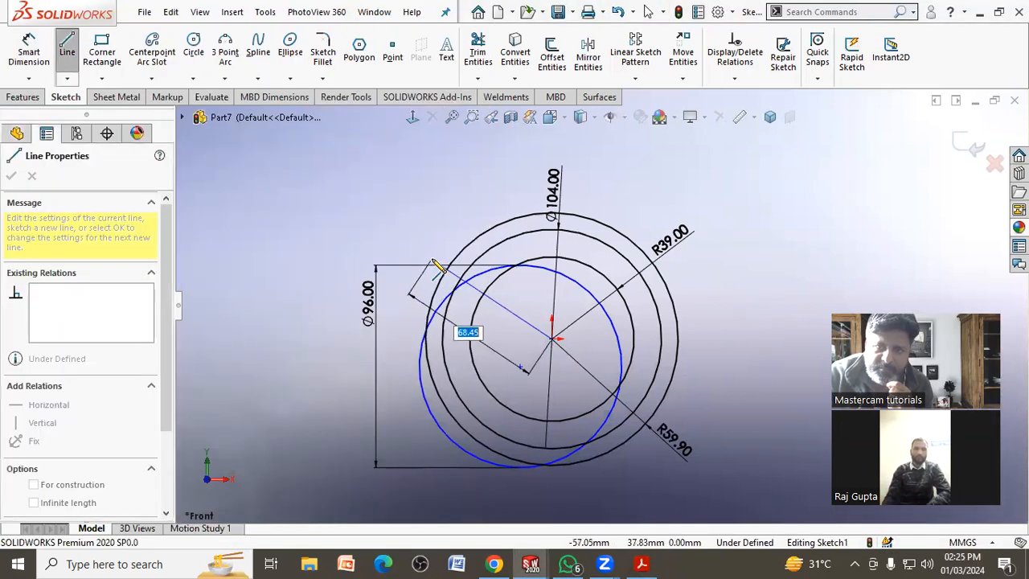
pyautogui.click(432, 247)
pyautogui.rightClick(432, 248)
pyautogui.click(459, 257)
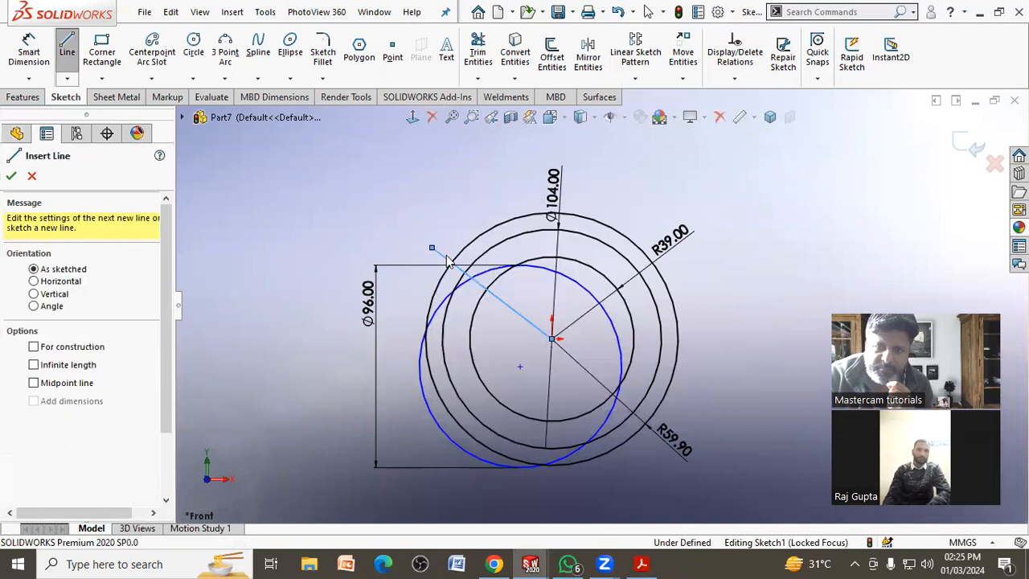
# Check the reference drawing and dimension the sloping line at 60° from the vertical through the origin.
pyautogui.click(642, 564)
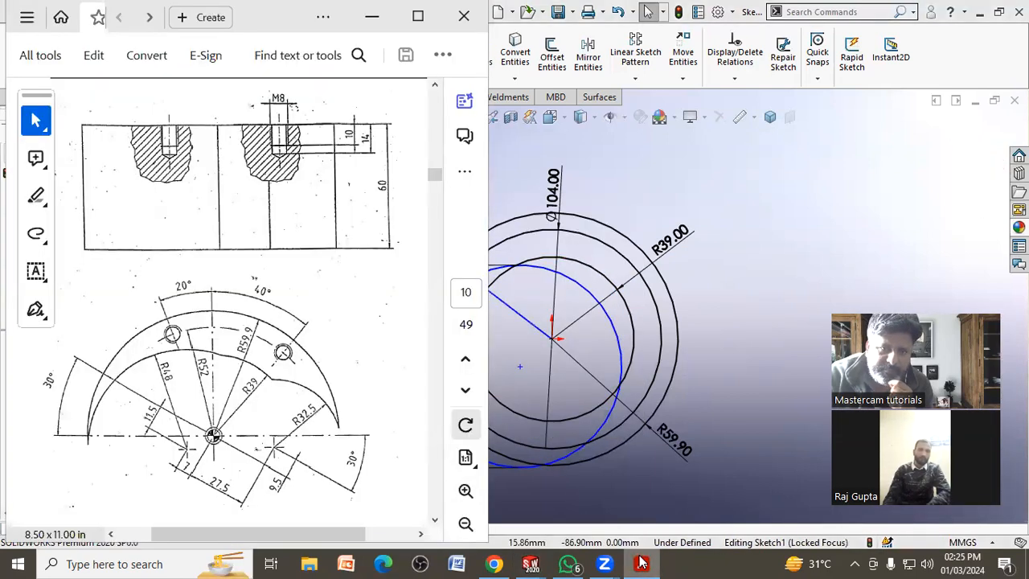
pyautogui.click(641, 563)
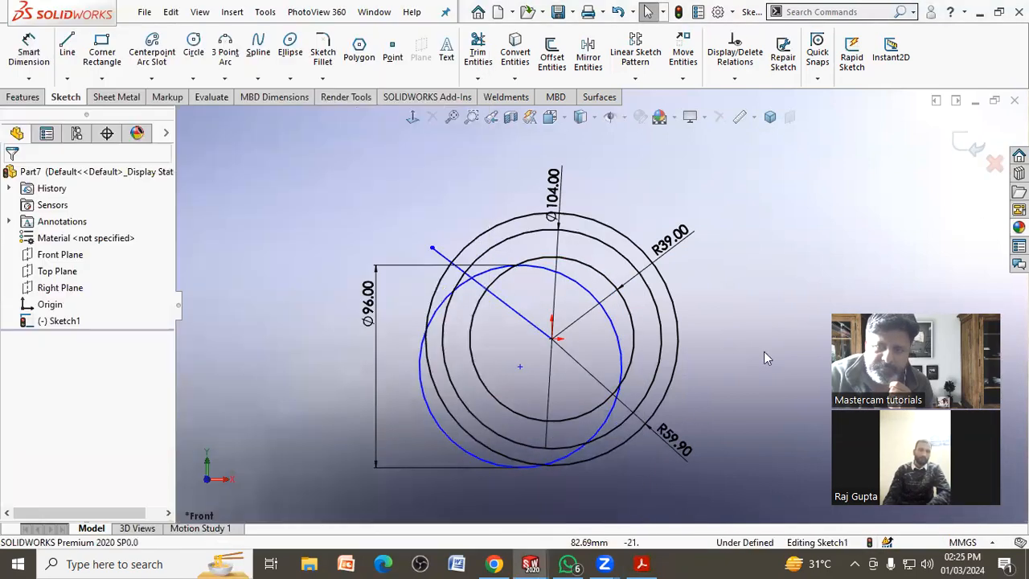
pyautogui.click(29, 49)
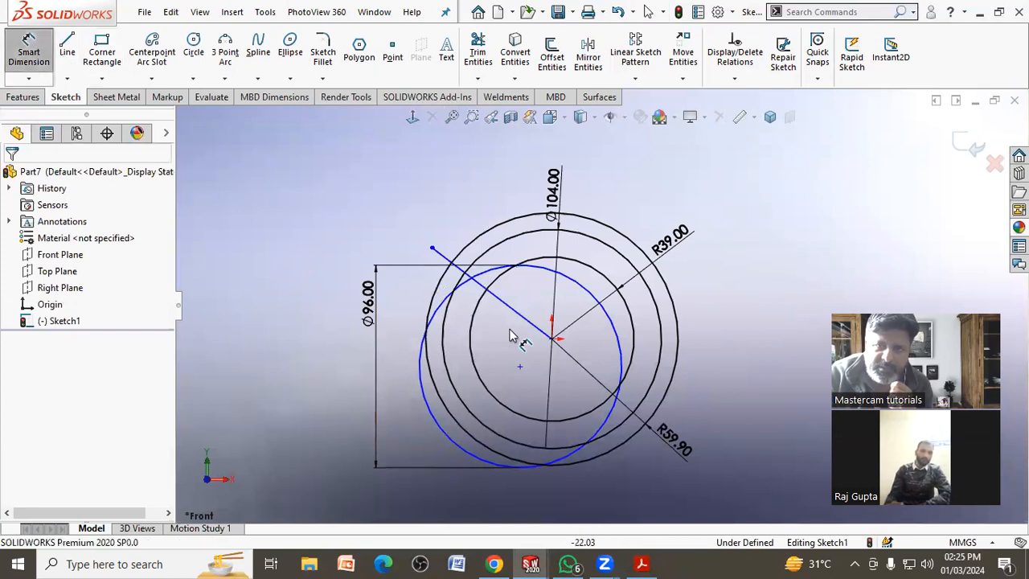
pyautogui.click(523, 318)
pyautogui.click(551, 338)
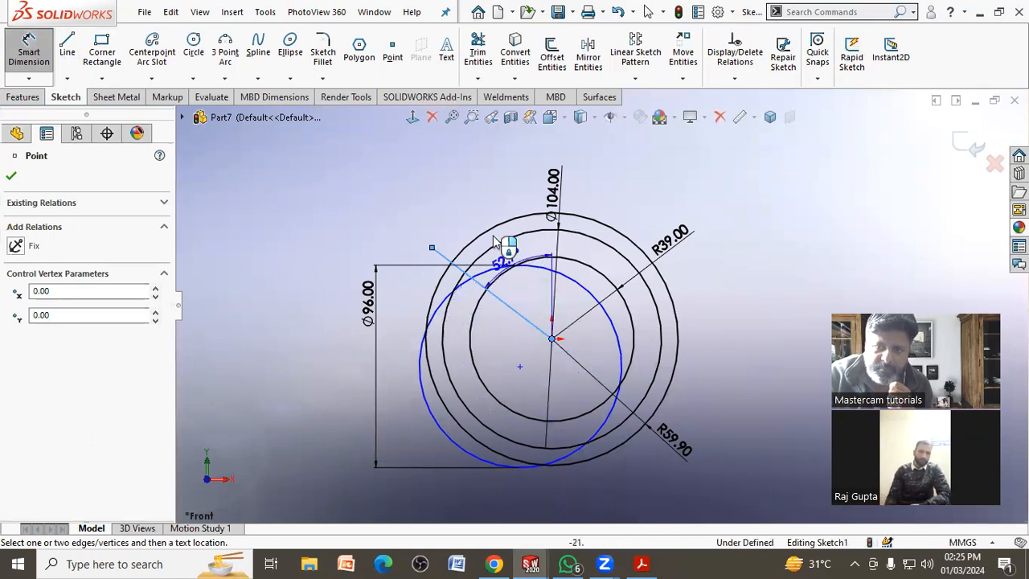
pyautogui.click(481, 212)
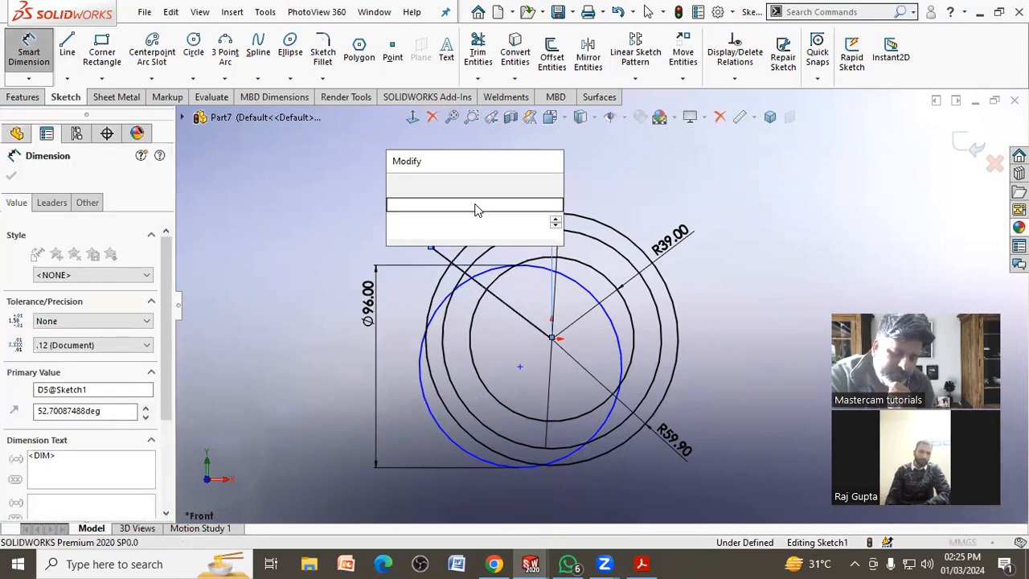
pyautogui.press('Return')
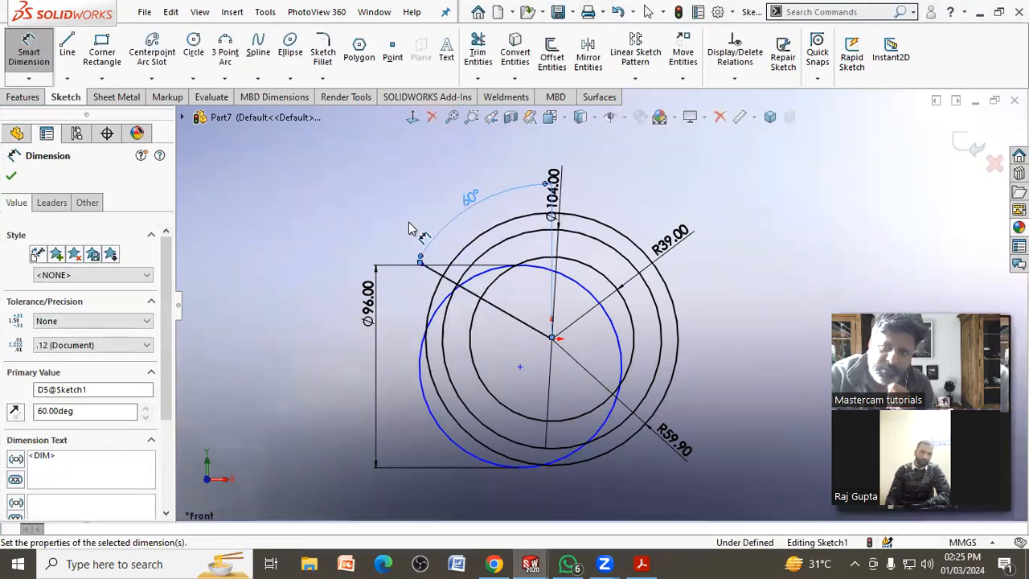
pyautogui.rightClick(408, 224)
pyautogui.click(444, 267)
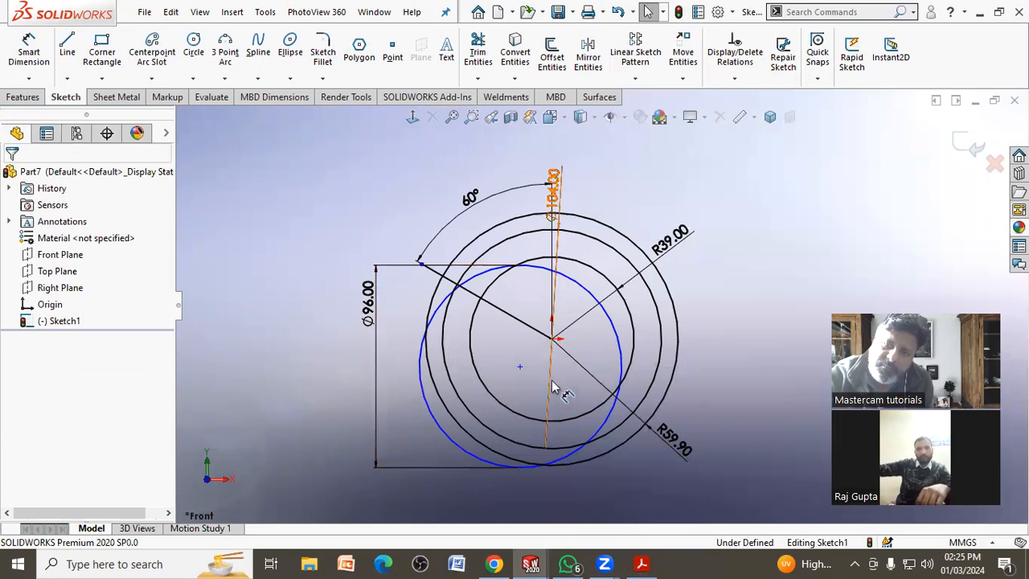
# Dimension the distance from the off-centre circle's centre to the sloping line as 11.5 mm.
pyautogui.scroll(-3, 560, 364)
pyautogui.click(33, 58)
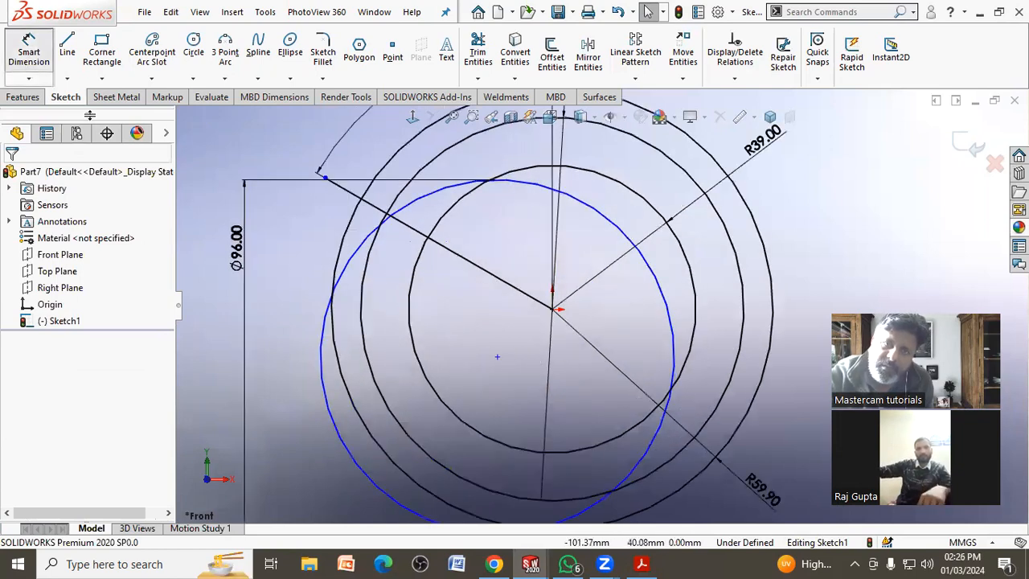
pyautogui.click(497, 357)
pyautogui.click(527, 294)
pyautogui.click(480, 312)
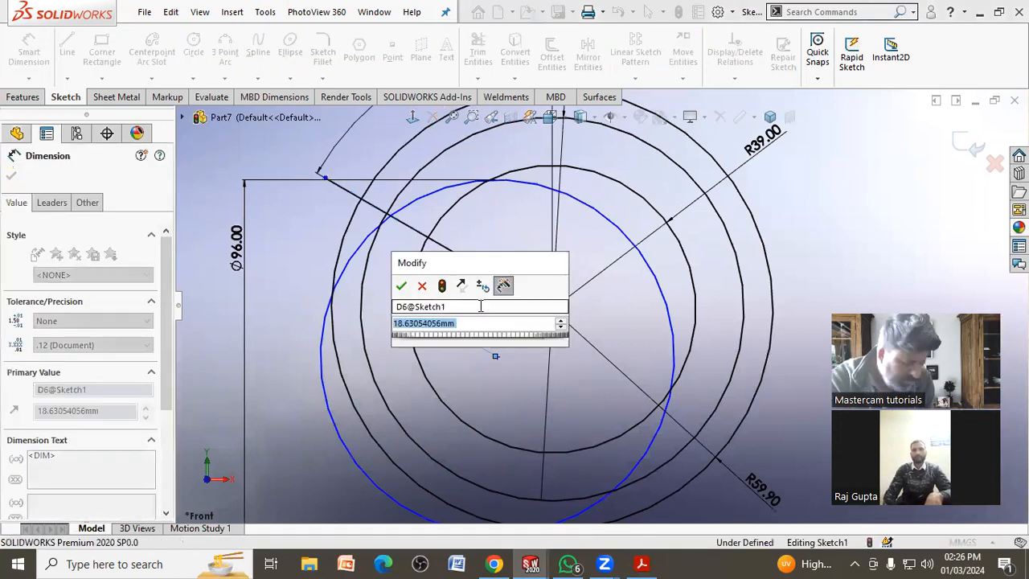
pyautogui.write('11.5')
pyautogui.press('Return')
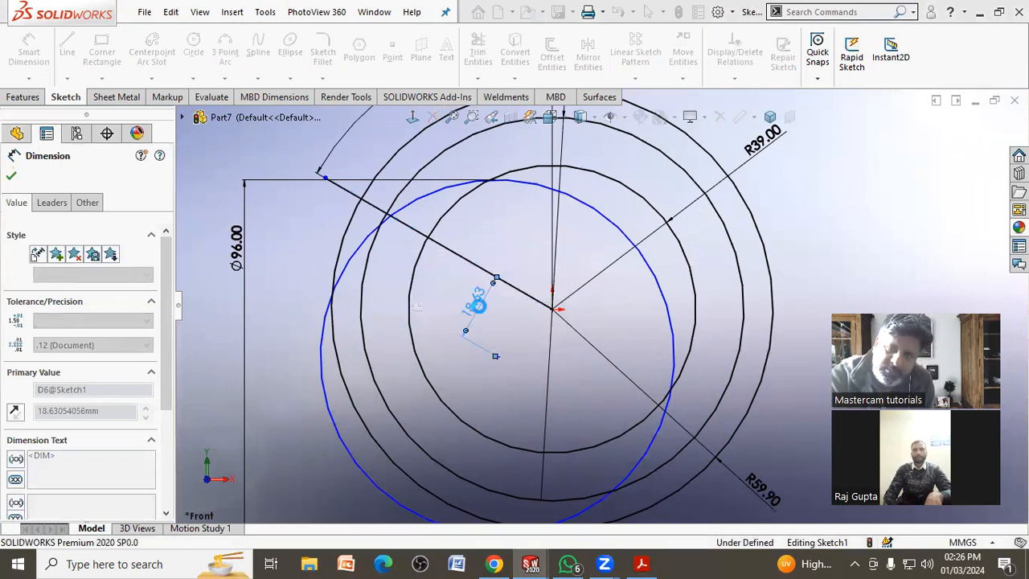
pyautogui.click(491, 373)
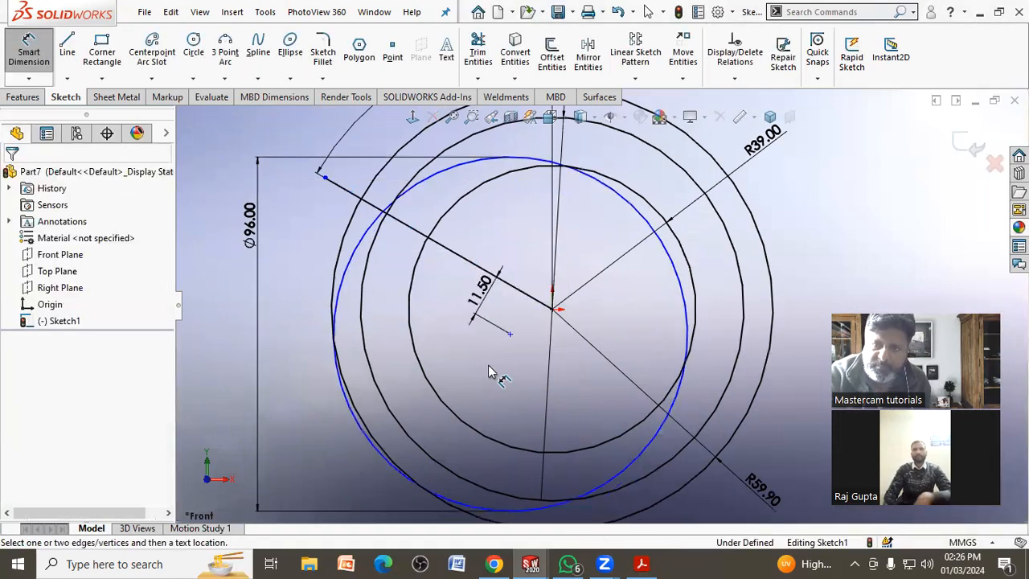
pyautogui.press('Escape')
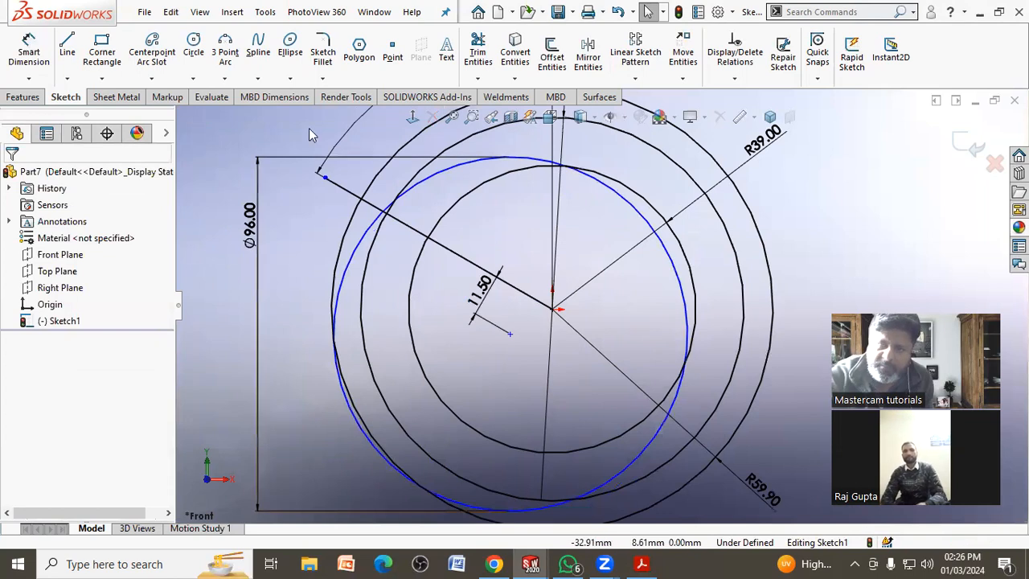
# Sketch a short line about 16 mm long down-left from the origin and make it perpendicular to the sloping line.
pyautogui.click(66, 50)
pyautogui.click(525, 359)
pyautogui.click(552, 308)
pyautogui.rightClick(564, 320)
pyautogui.click(565, 321)
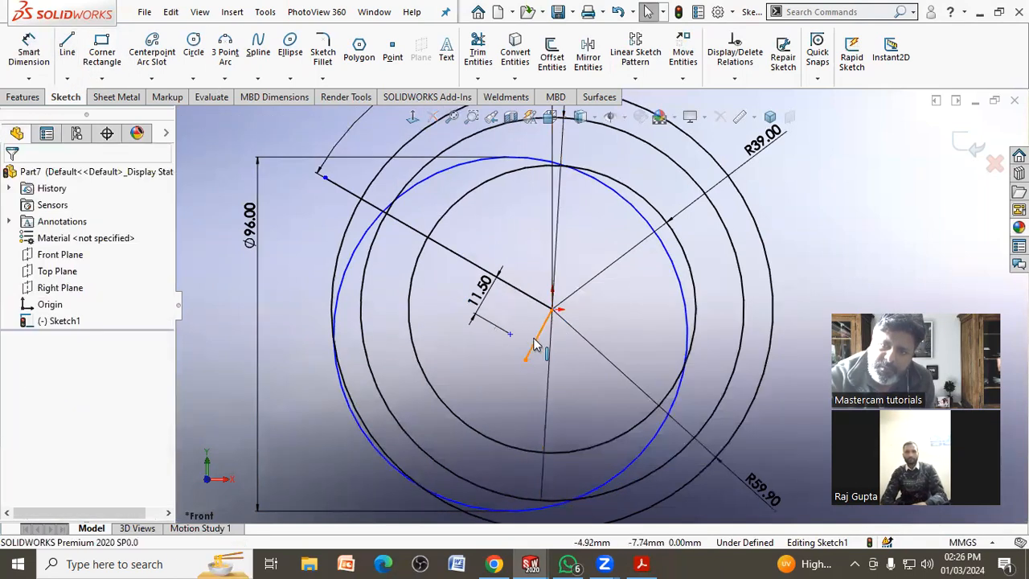
pyautogui.click(537, 344)
pyautogui.click(438, 242)
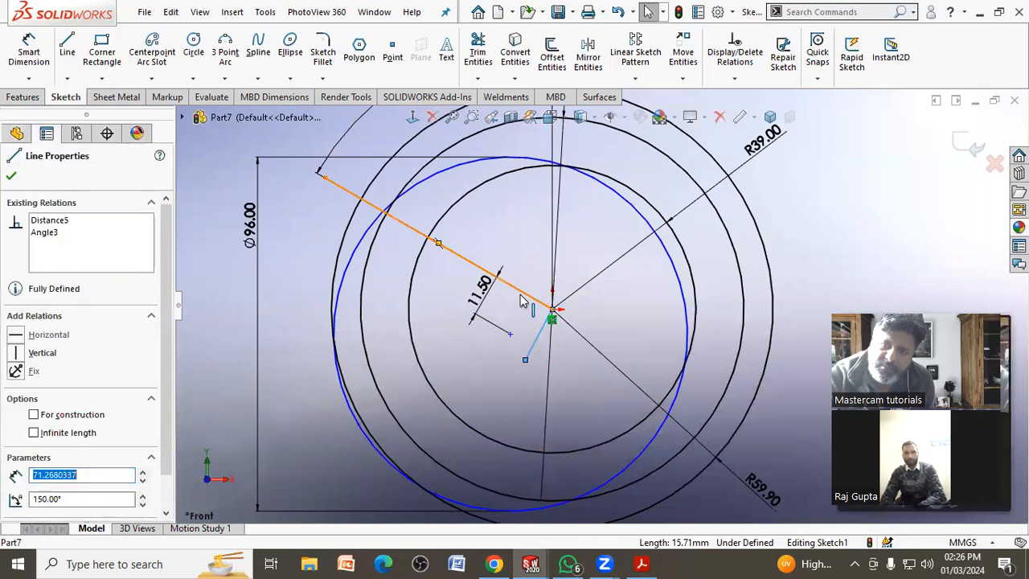
pyautogui.click(54, 472)
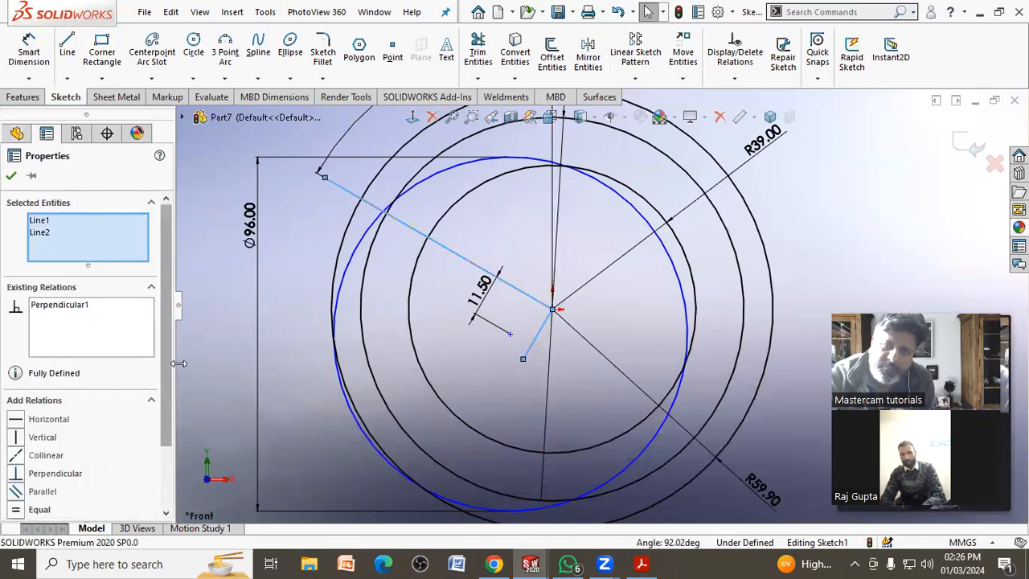
pyautogui.click(226, 367)
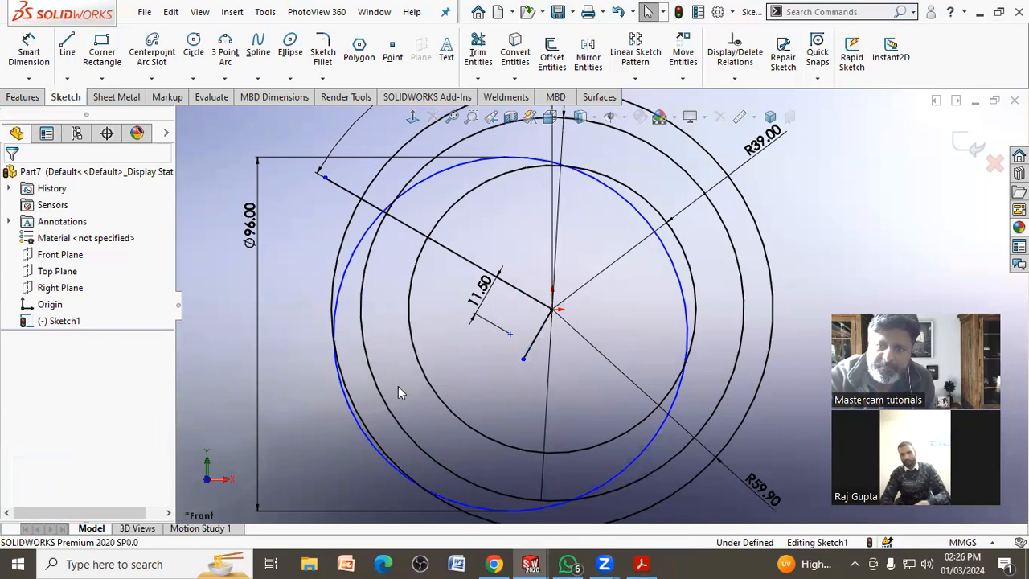
# Try to merge the off-centre circle's centre with the free end of the short perpendicular line.
pyautogui.click(522, 361)
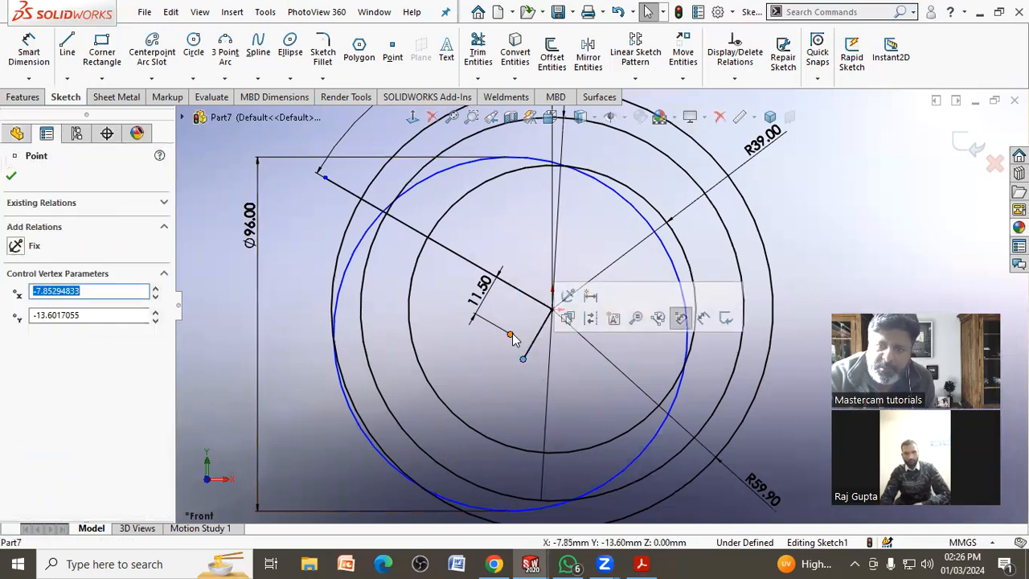
pyautogui.keyDown('ctrl'); pyautogui.click(510, 333); pyautogui.keyUp('ctrl')
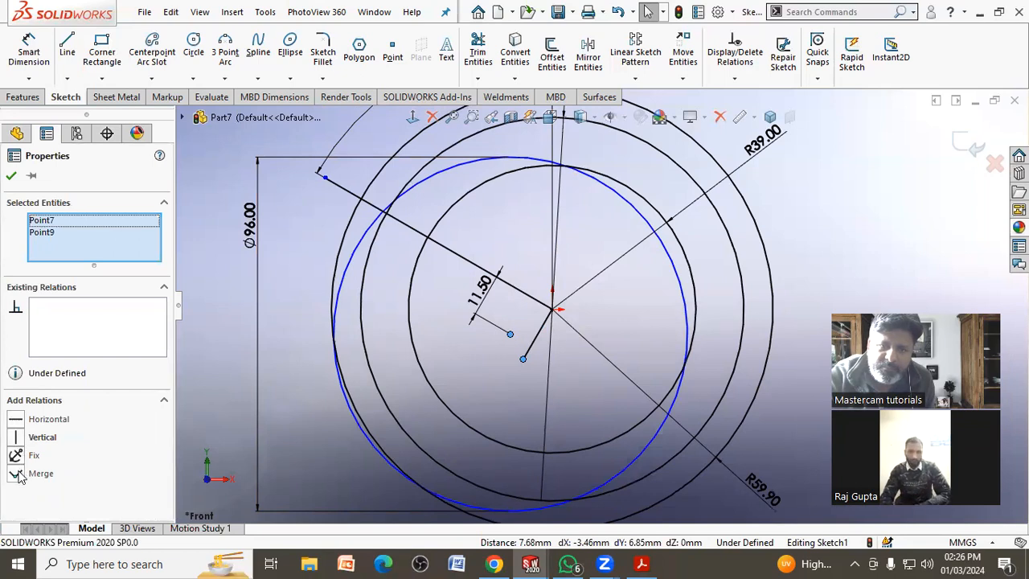
pyautogui.click(16, 474)
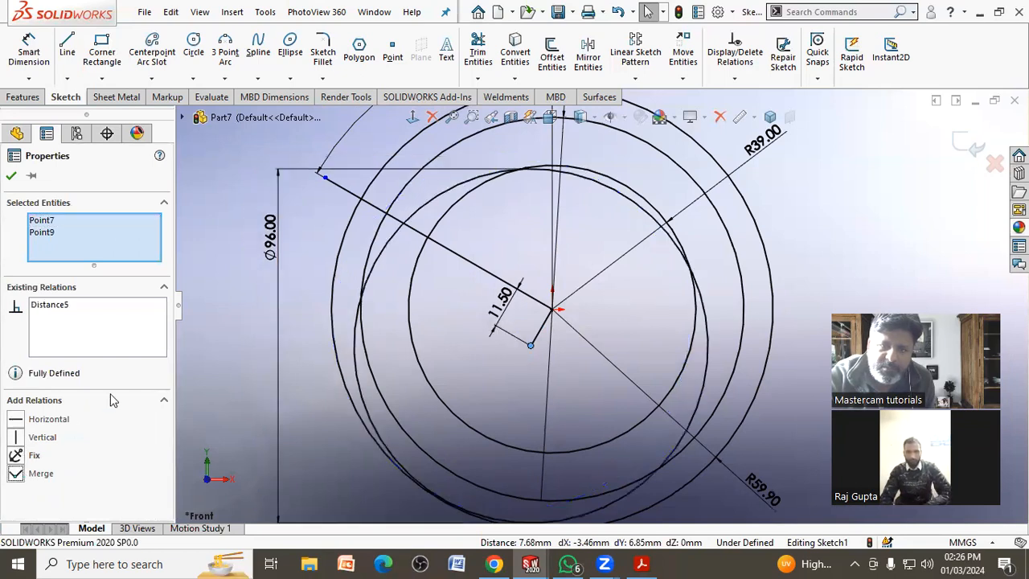
pyautogui.press('Escape')
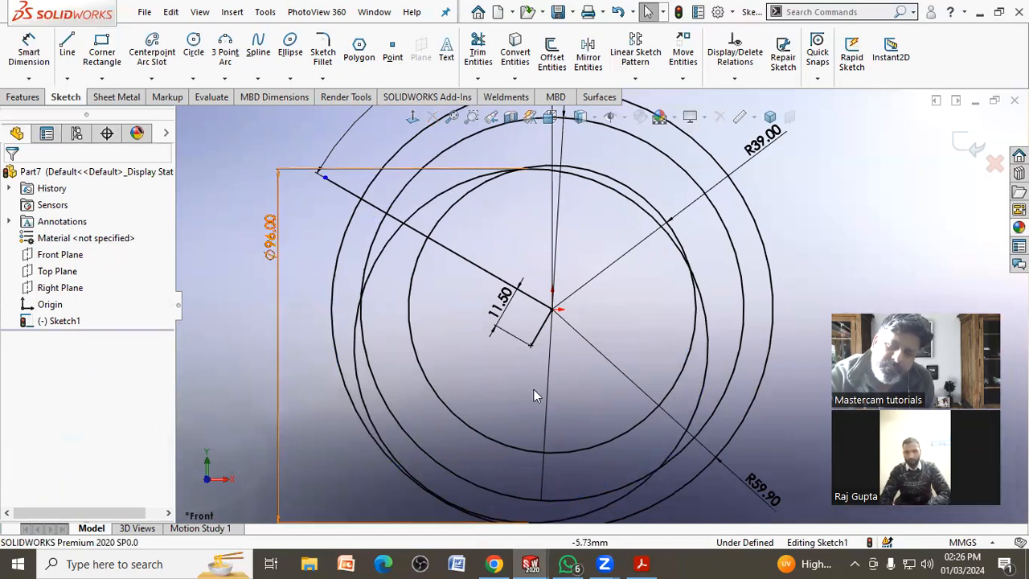
# Check the centre offsets on the reference drawing and undo the point merge.
pyautogui.click(641, 564)
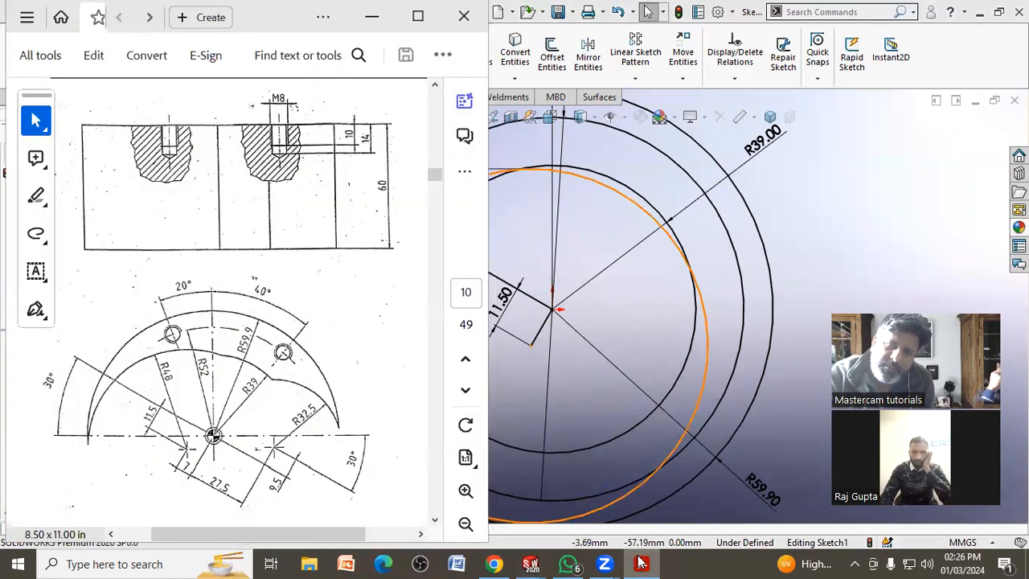
pyautogui.click(640, 564)
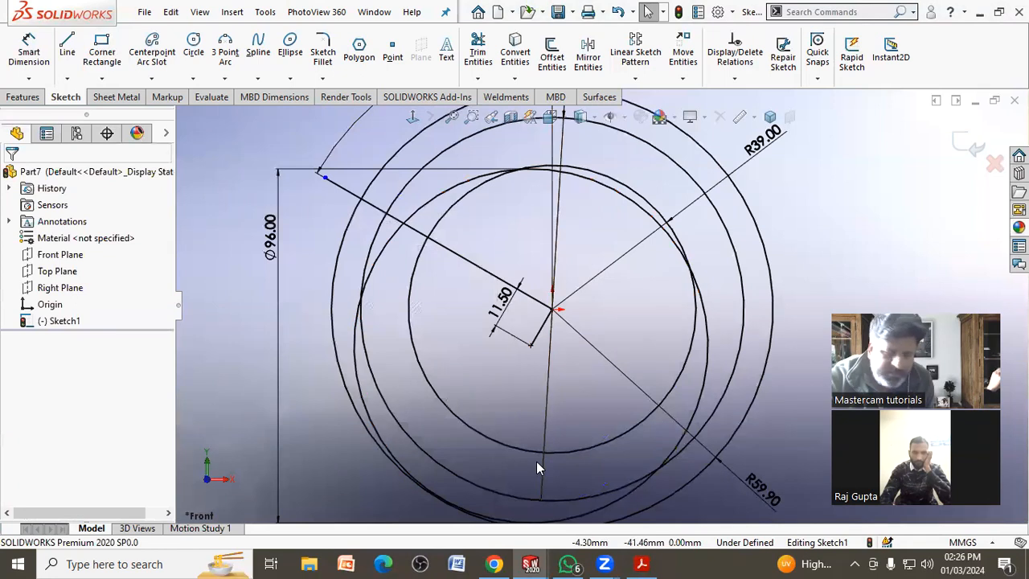
pyautogui.moveTo(536, 462); pyautogui.dragTo(524, 462)
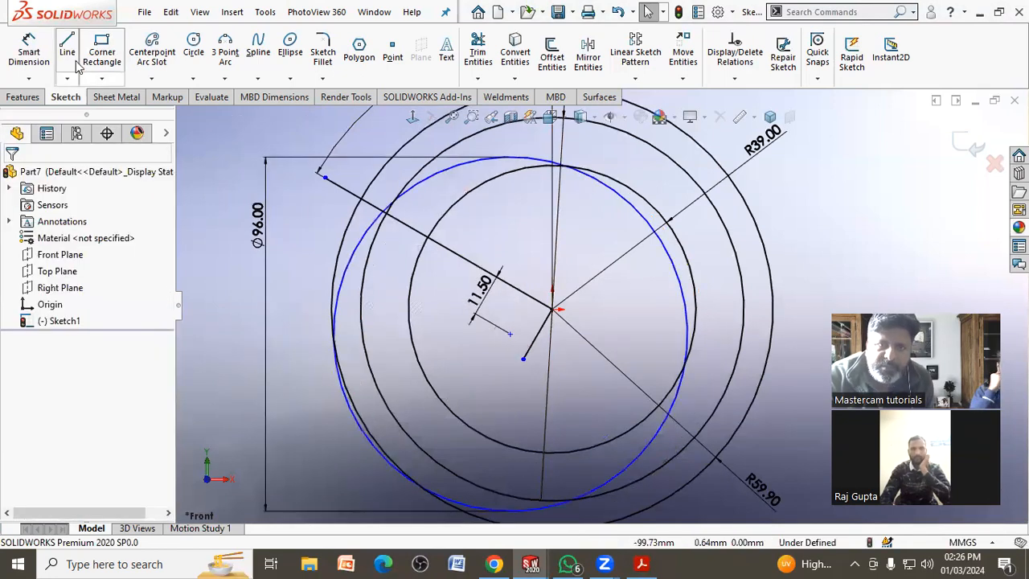
# Dimension the distance from the short perpendicular line to the off-centre circle's centre as 7 mm.
pyautogui.click(511, 336)
pyautogui.click(32, 60)
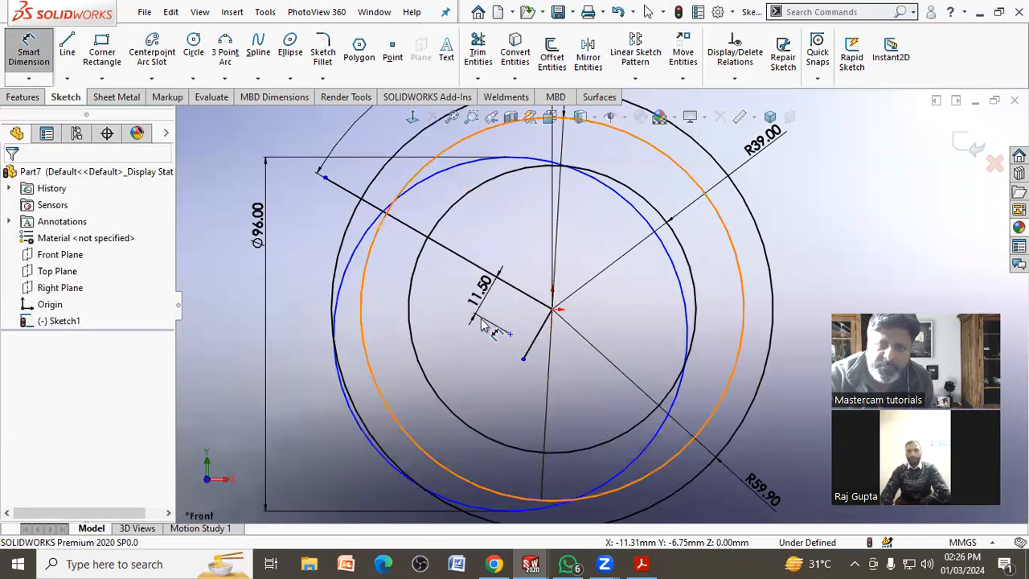
pyautogui.click(536, 339)
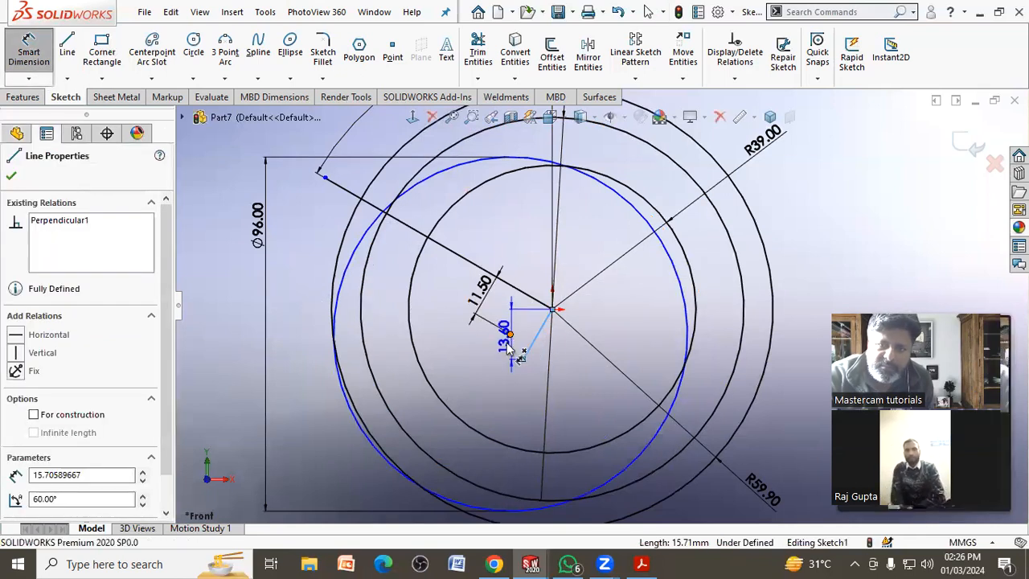
pyautogui.click(510, 335)
pyautogui.click(494, 389)
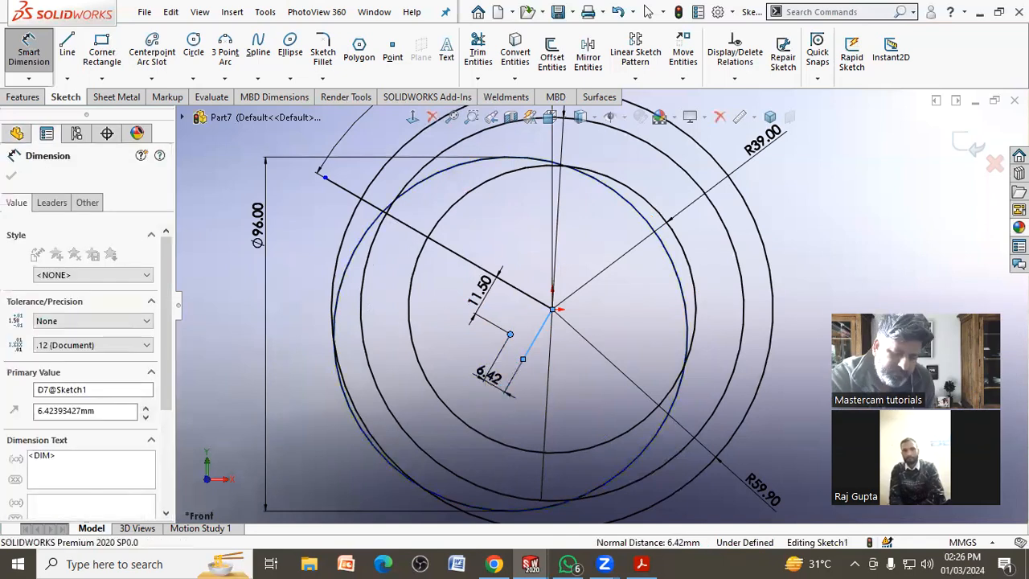
pyautogui.write('7')
pyautogui.press('Return')
pyautogui.press('Escape')
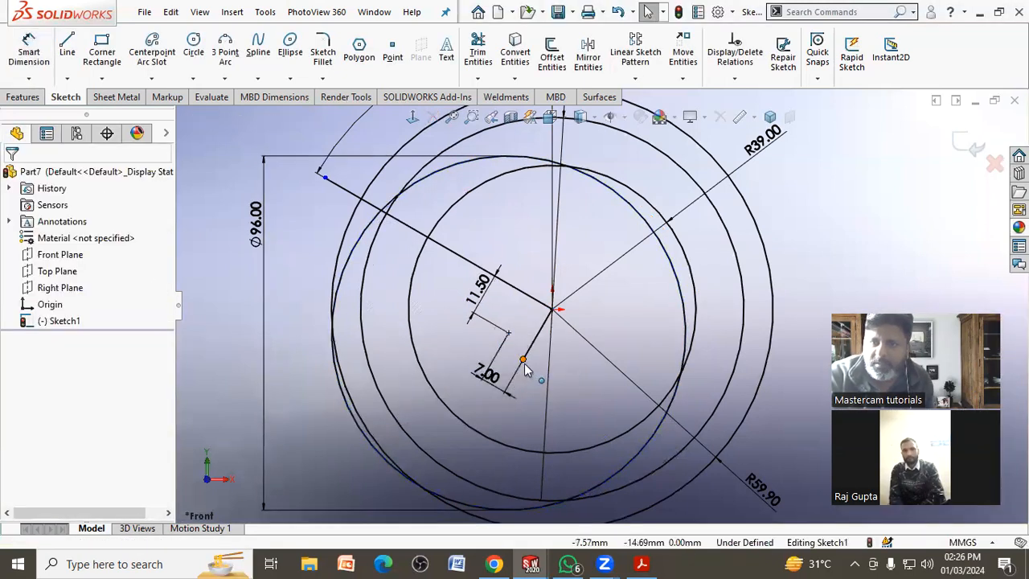
# Shorten the short perpendicular line by moving its free end closer to the origin.
pyautogui.click(522, 360)
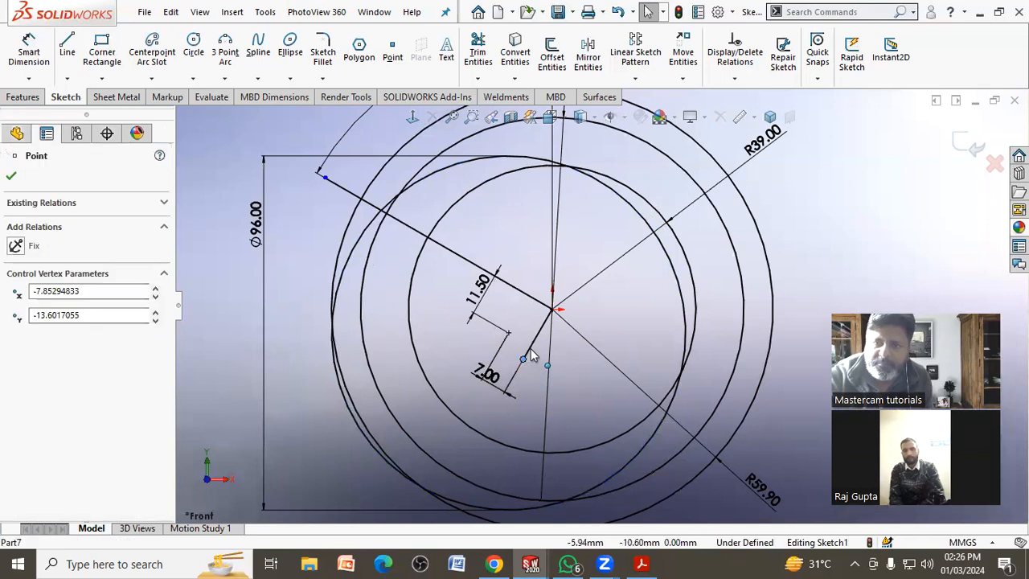
pyautogui.moveTo(523, 361); pyautogui.dragTo(533, 346)
pyautogui.click(509, 334)
pyautogui.click(264, 369)
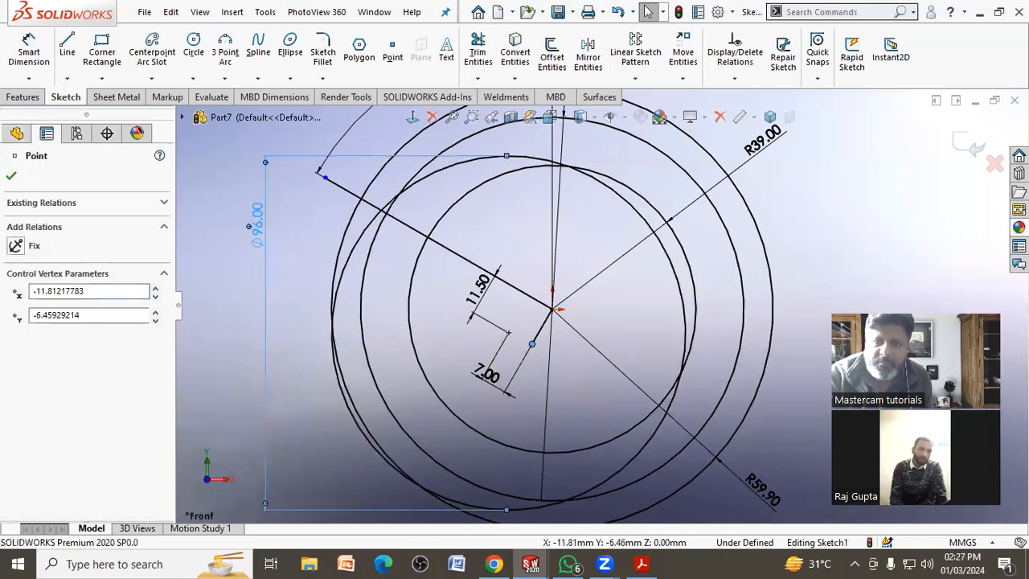
pyautogui.click(296, 340)
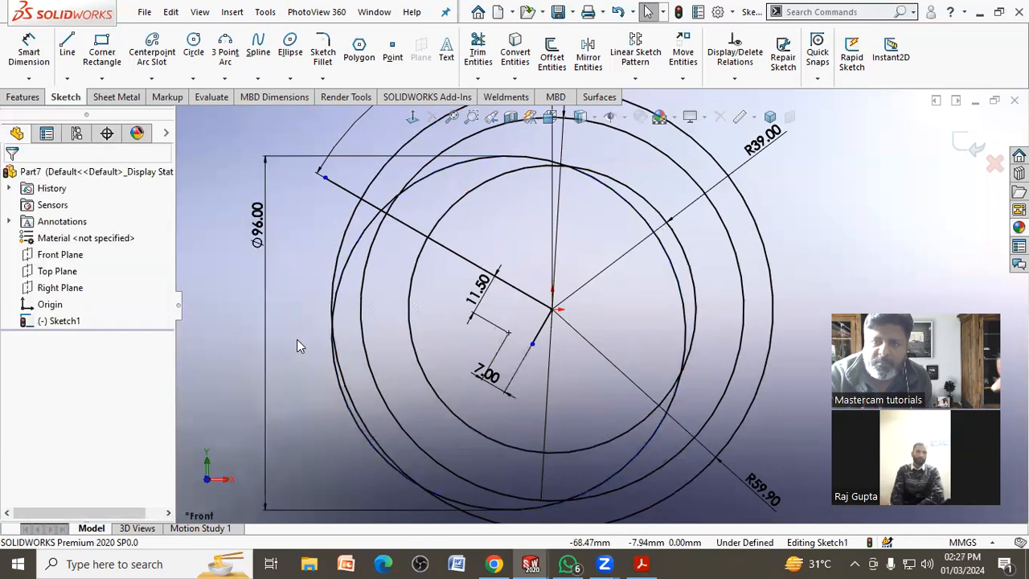
# Sketch a line about 7 mm long joining the short line's free end to the R48 circle's centre and make these two lines perpendicular.
pyautogui.click(67, 49)
pyautogui.click(508, 332)
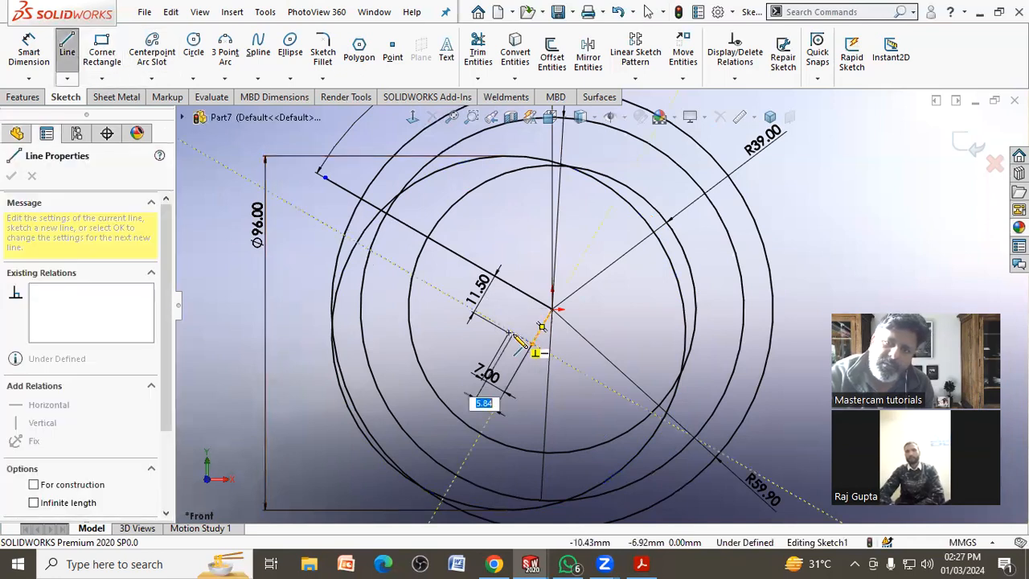
pyautogui.rightClick(521, 346)
pyautogui.click(521, 346)
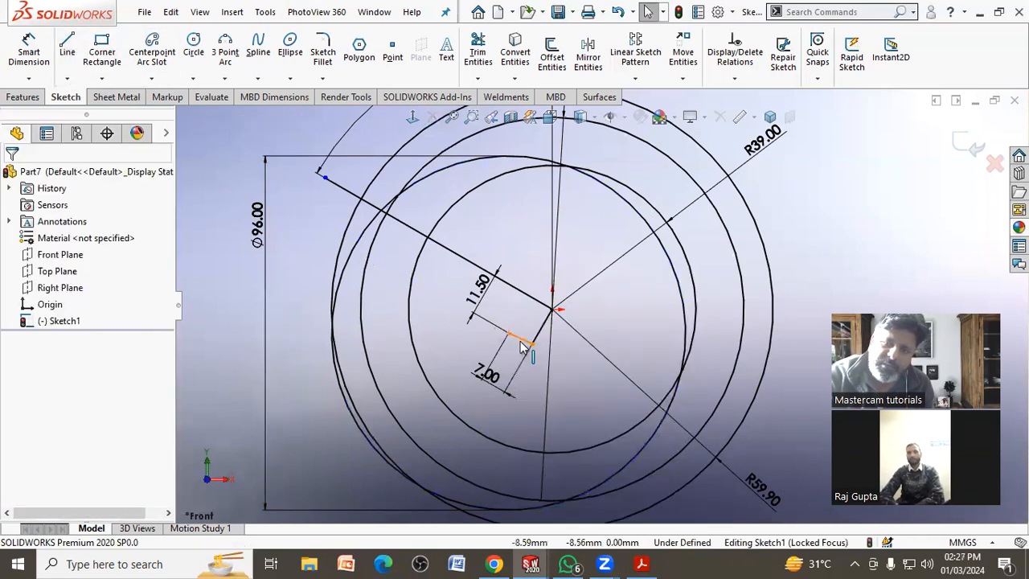
pyautogui.click(520, 339)
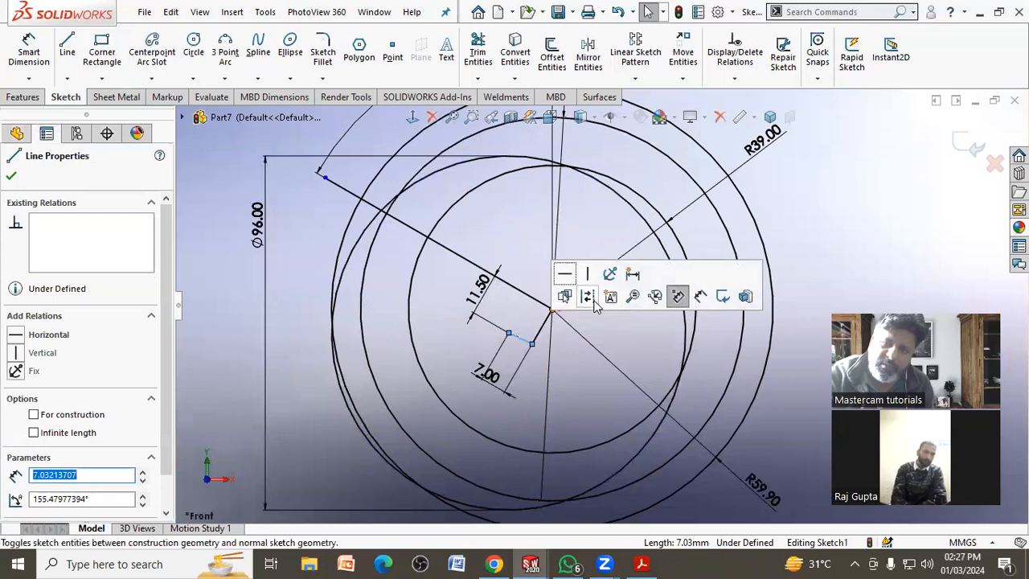
pyautogui.keyDown('ctrl'); pyautogui.click(540, 336); pyautogui.keyUp('ctrl')
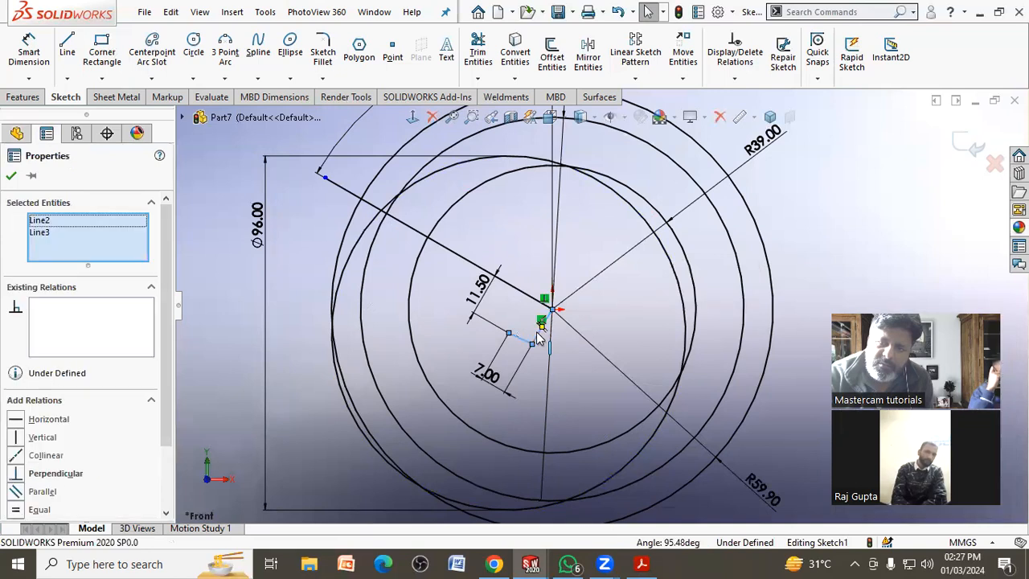
pyautogui.click(648, 266)
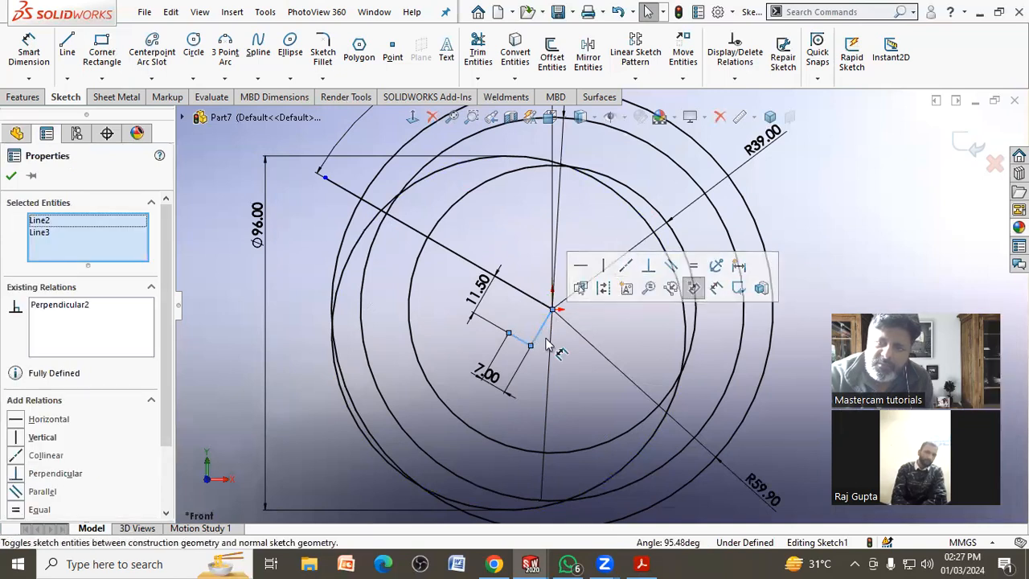
pyautogui.click(586, 372)
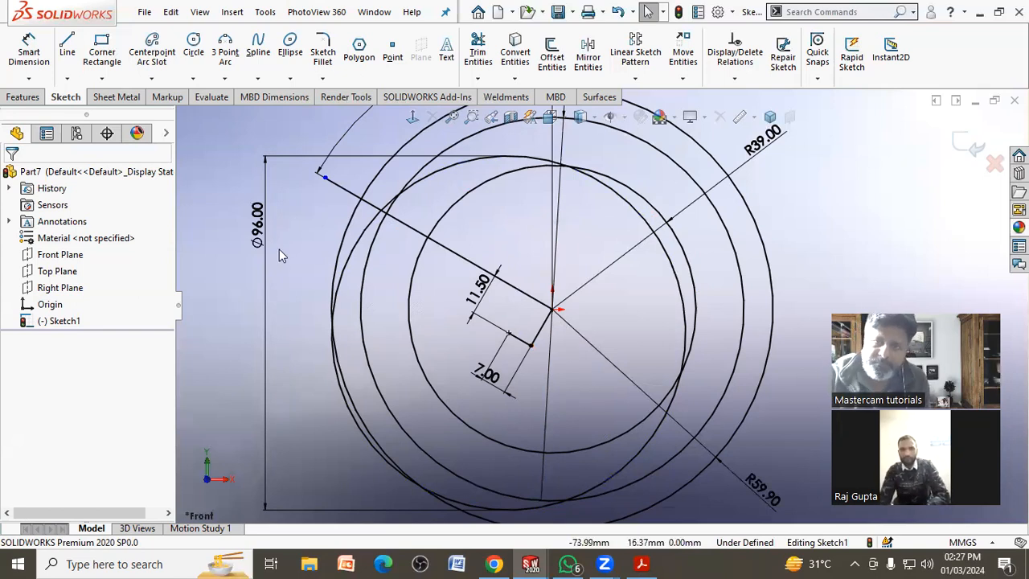
# Consult the reference drawing and sketch a circle of radius 32.5 mm centred below and to the right of the origin.
pyautogui.scroll(2, 368, 298)
pyautogui.scroll(-2, 630, 259)
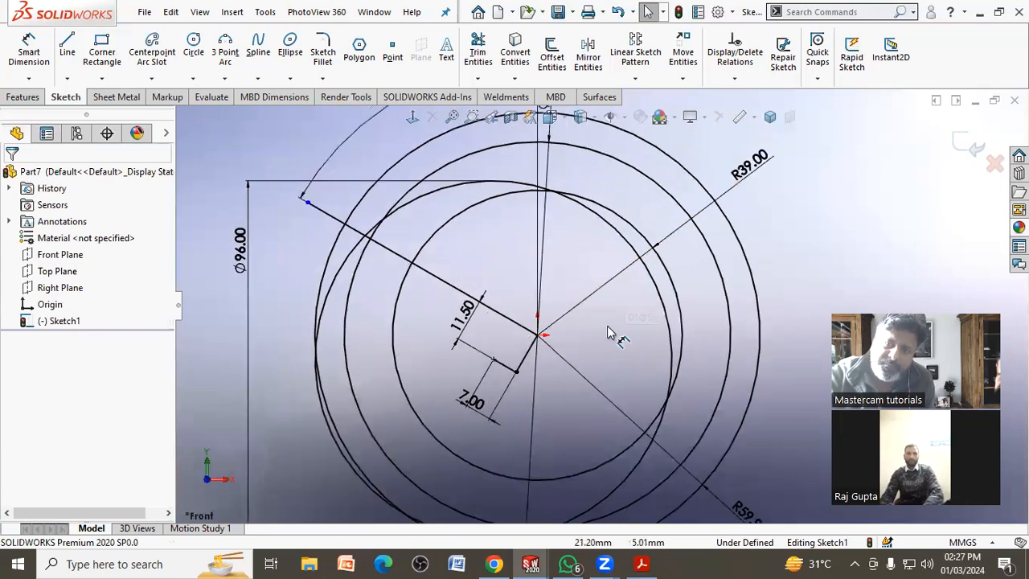
pyautogui.click(637, 562)
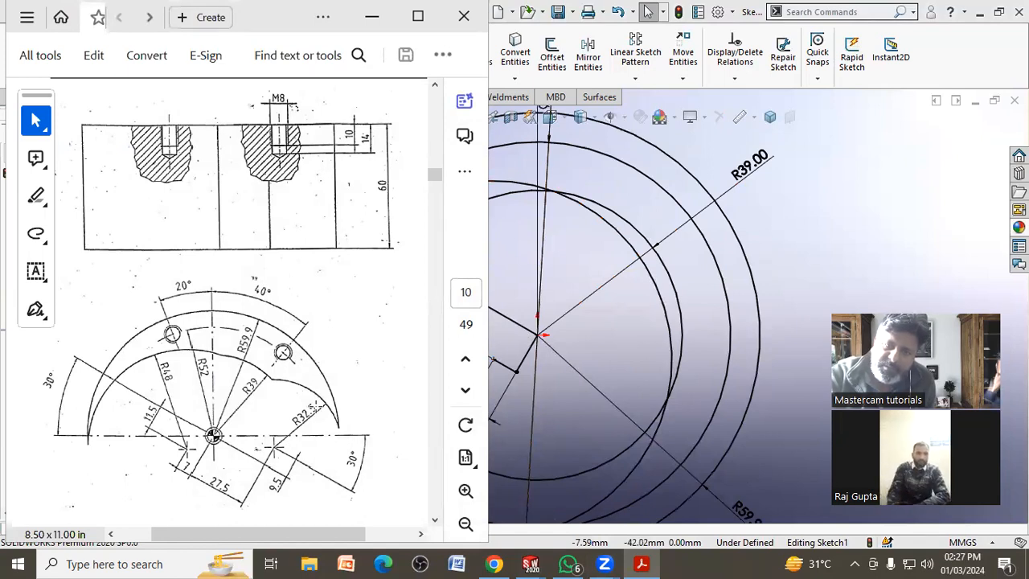
pyautogui.click(604, 320)
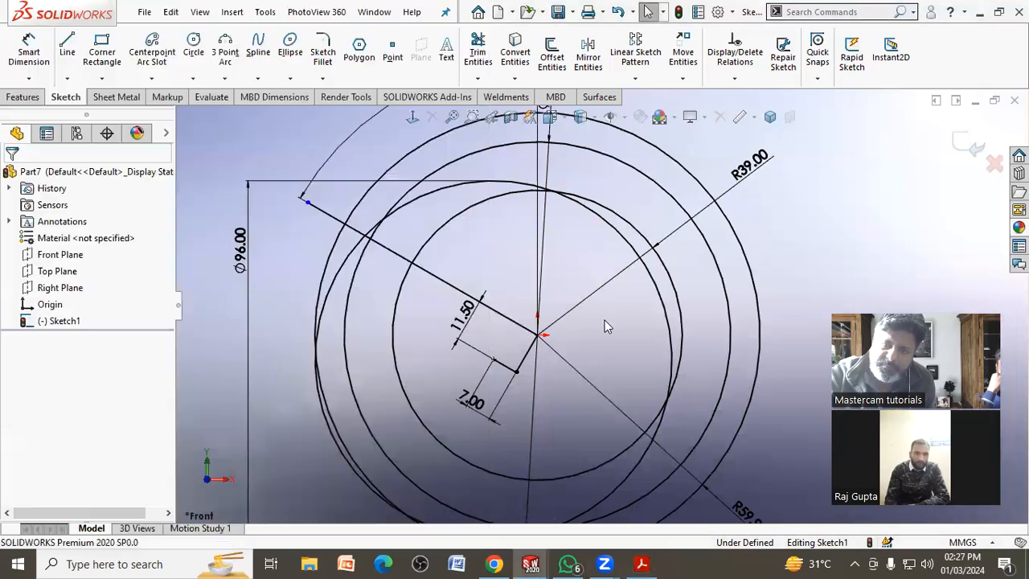
pyautogui.click(193, 49)
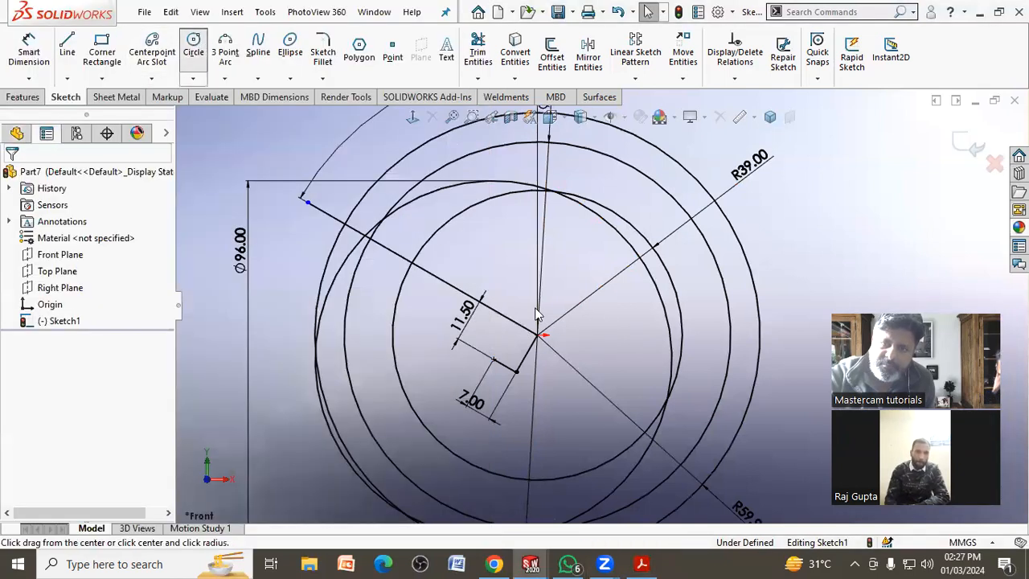
pyautogui.click(620, 364)
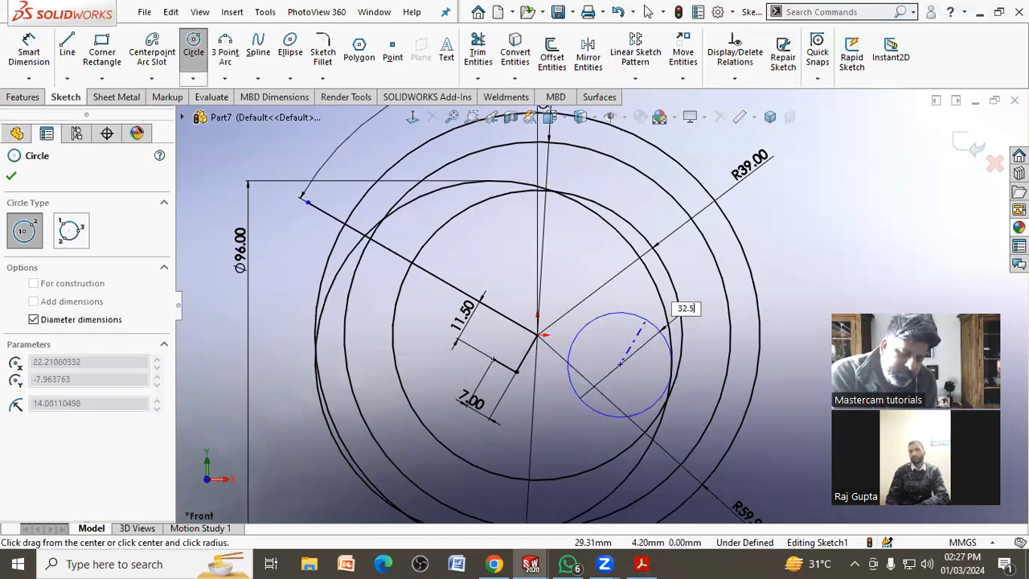
pyautogui.press('Return')
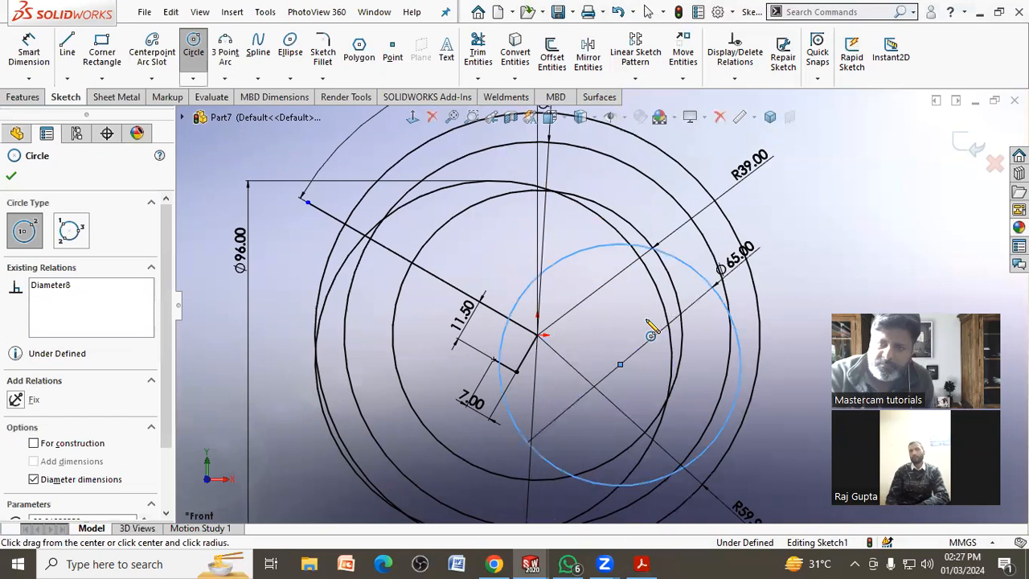
pyautogui.press('Escape')
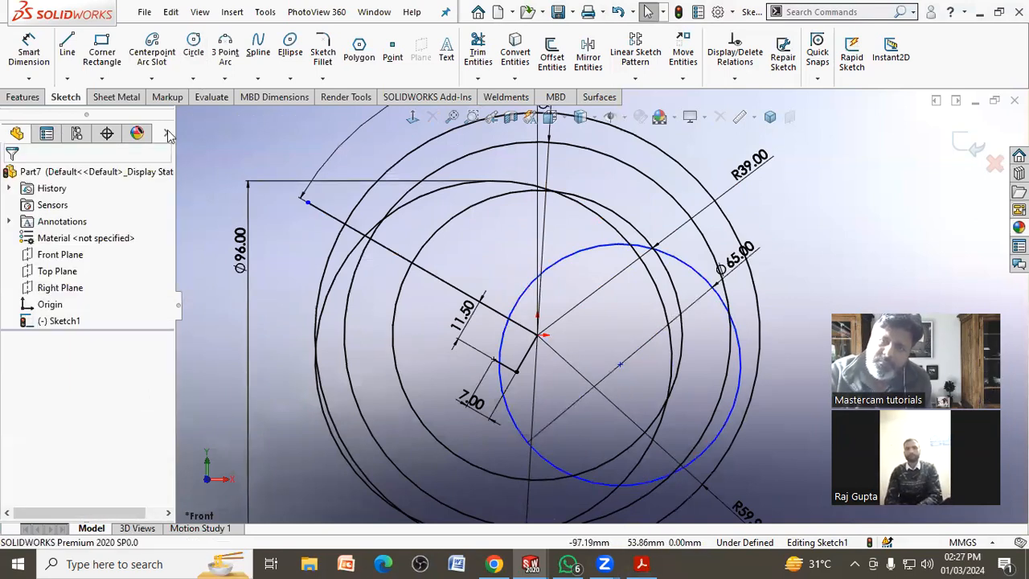
# Sketch a line about 24 mm long down-right from the origin, continued by a short line about 4 mm long to the R32.5 circle's centre.
pyautogui.click(539, 336)
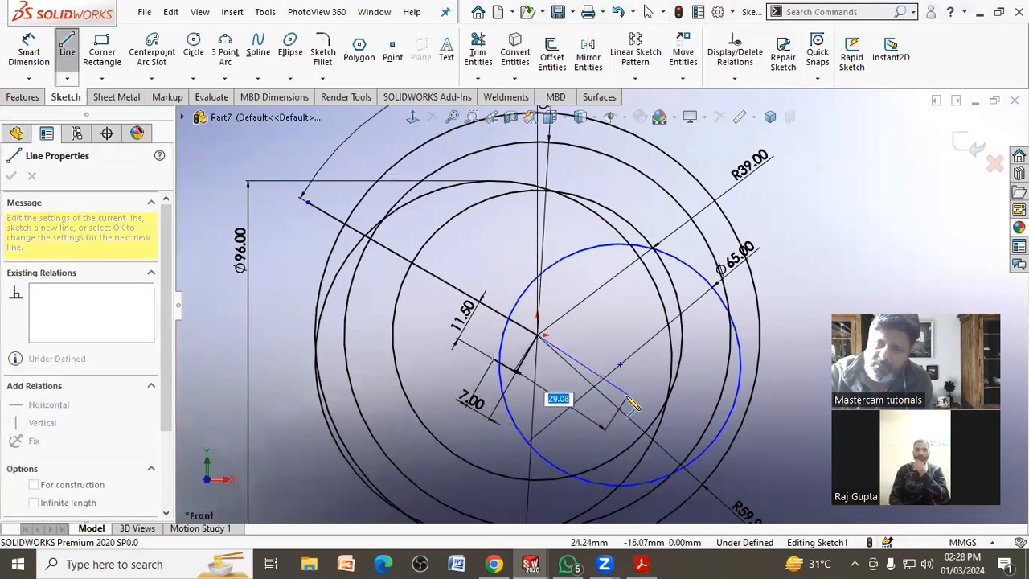
pyautogui.click(614, 378)
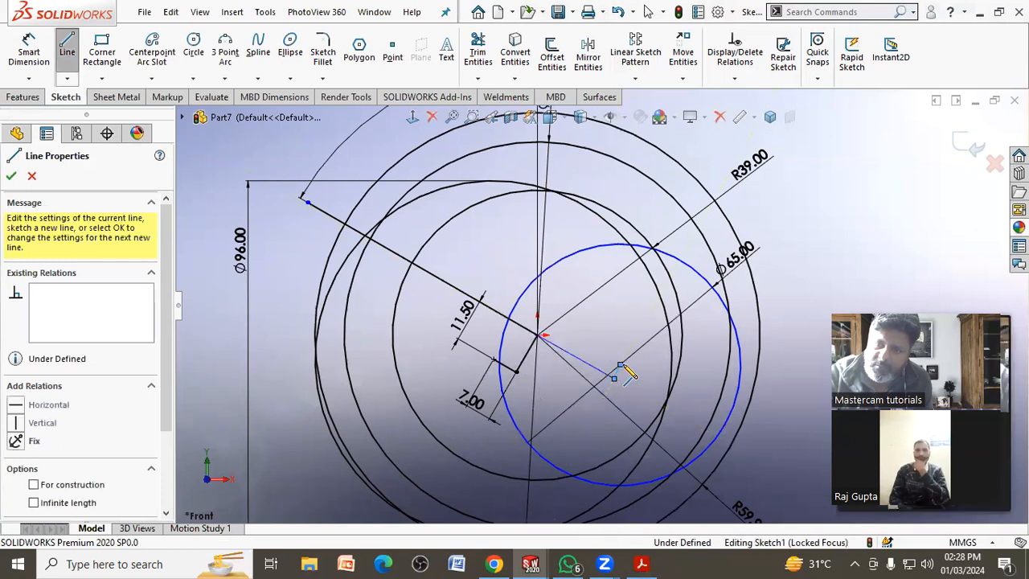
pyautogui.rightClick(635, 374)
pyautogui.click(635, 375)
# Make the new down-right line from the origin collinear with the long sloping reference line.
pyautogui.scroll(-3, 522, 330)
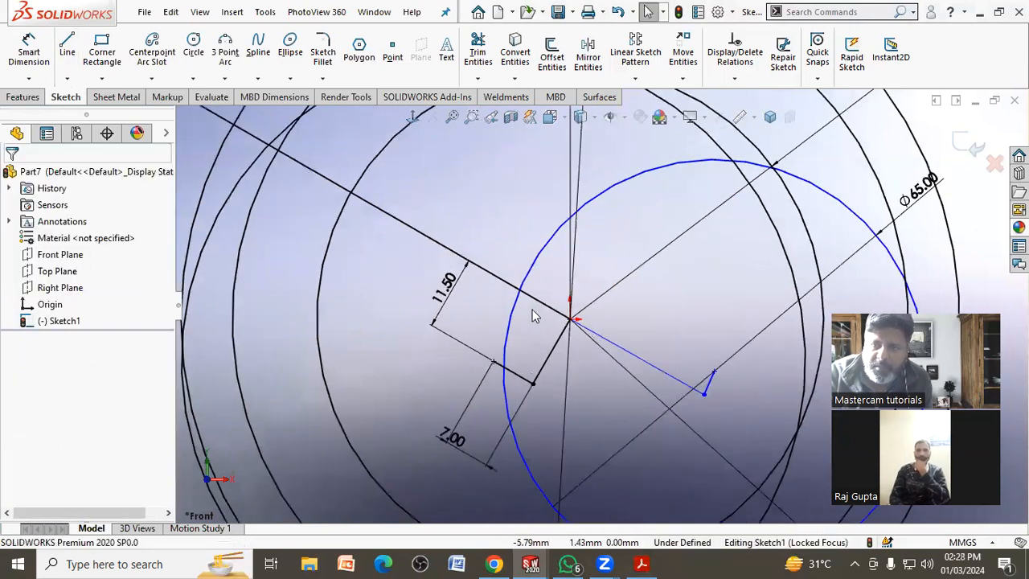
pyautogui.click(631, 350)
pyautogui.keyDown('ctrl'); pyautogui.click(630, 348); pyautogui.keyUp('ctrl')
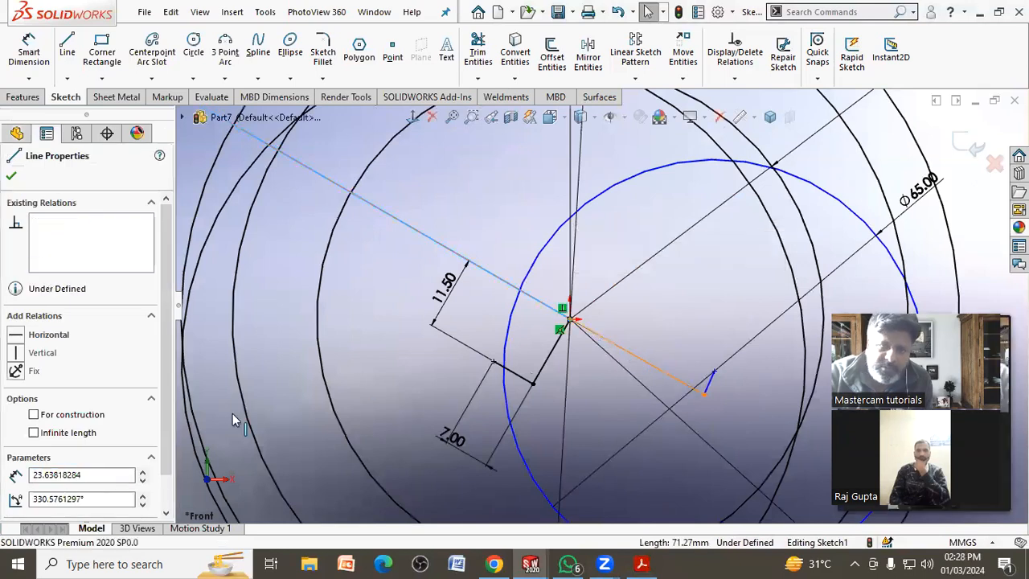
pyautogui.click(19, 458)
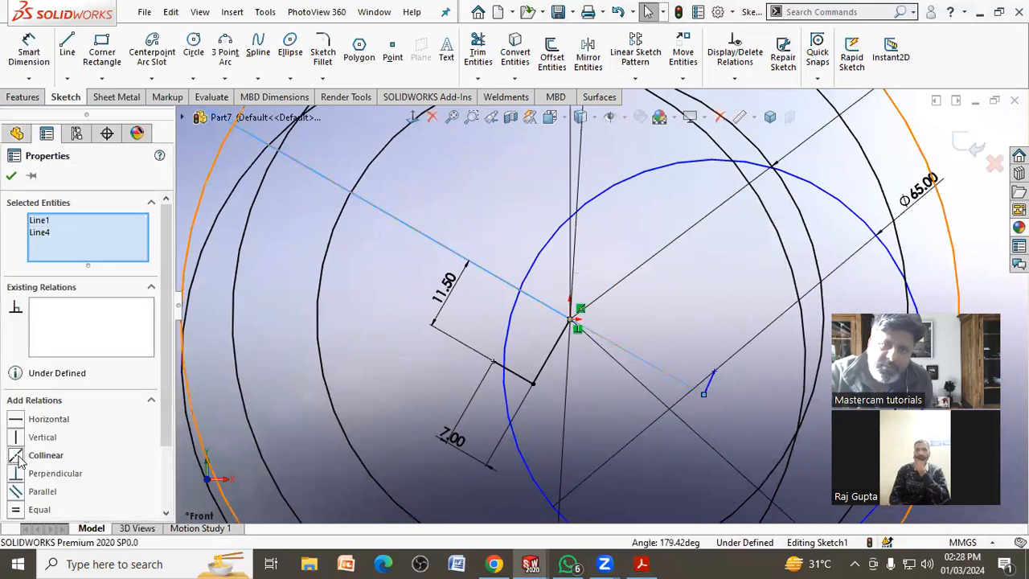
pyautogui.click(412, 350)
# Make the short line at the R32.5 circle's centre perpendicular to the down-right line from the origin.
pyautogui.scroll(2, 707, 366)
pyautogui.scroll(-2, 657, 364)
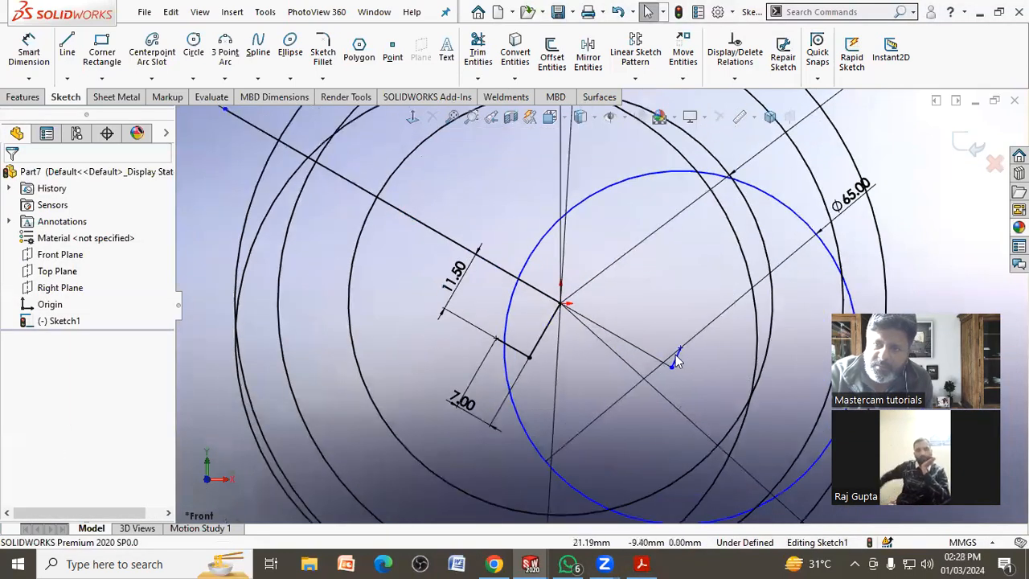
pyautogui.click(668, 363)
pyautogui.keyDown('ctrl'); pyautogui.click(655, 356); pyautogui.keyUp('ctrl')
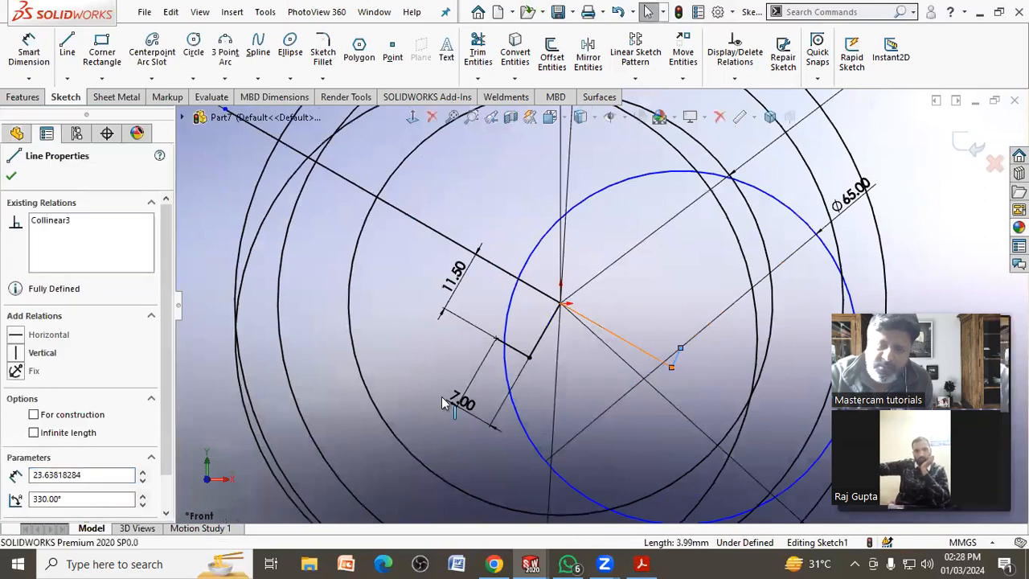
pyautogui.click(16, 478)
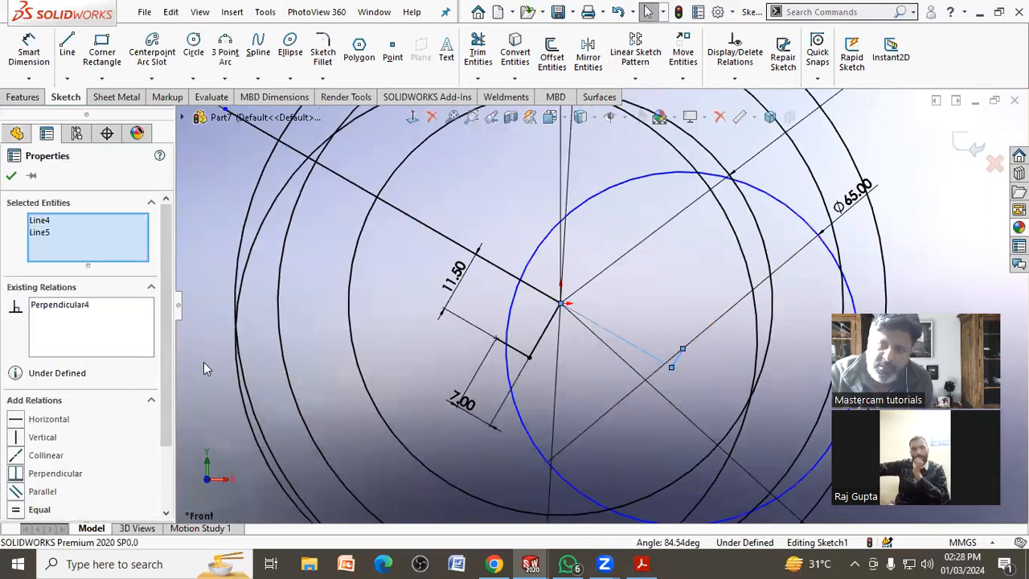
pyautogui.click(450, 336)
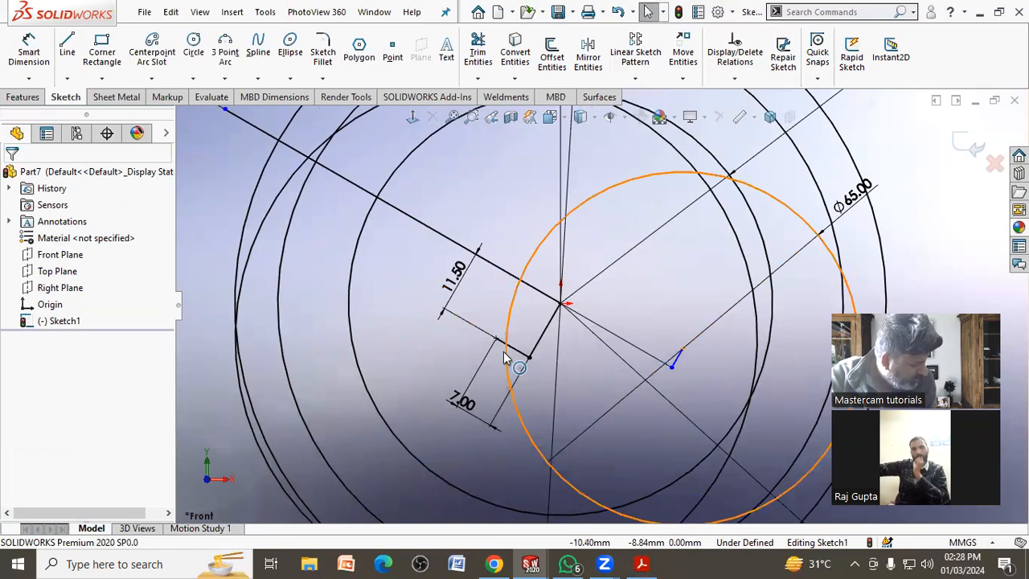
pyautogui.click(29, 48)
pyautogui.click(601, 365)
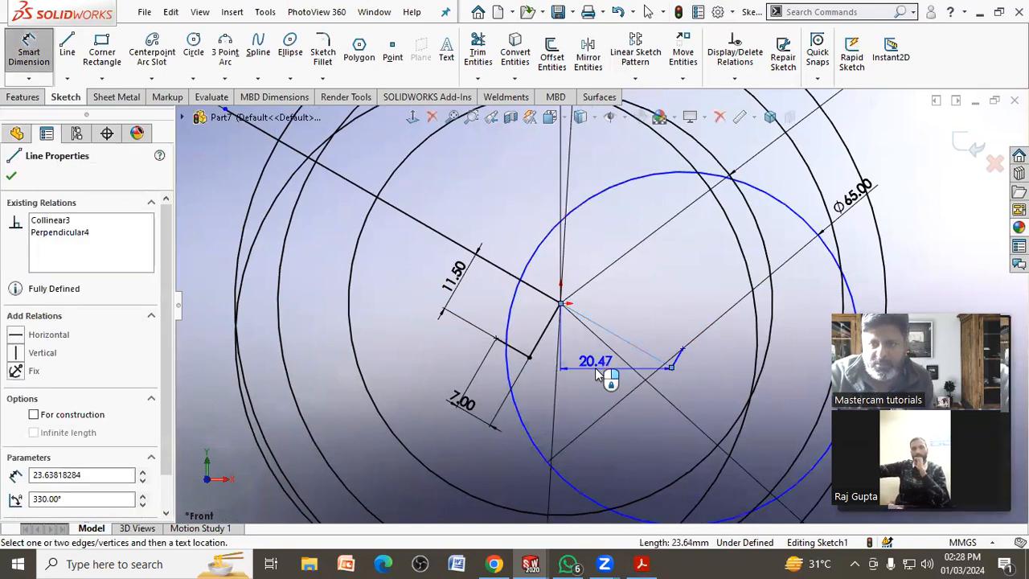
pyautogui.click(575, 374)
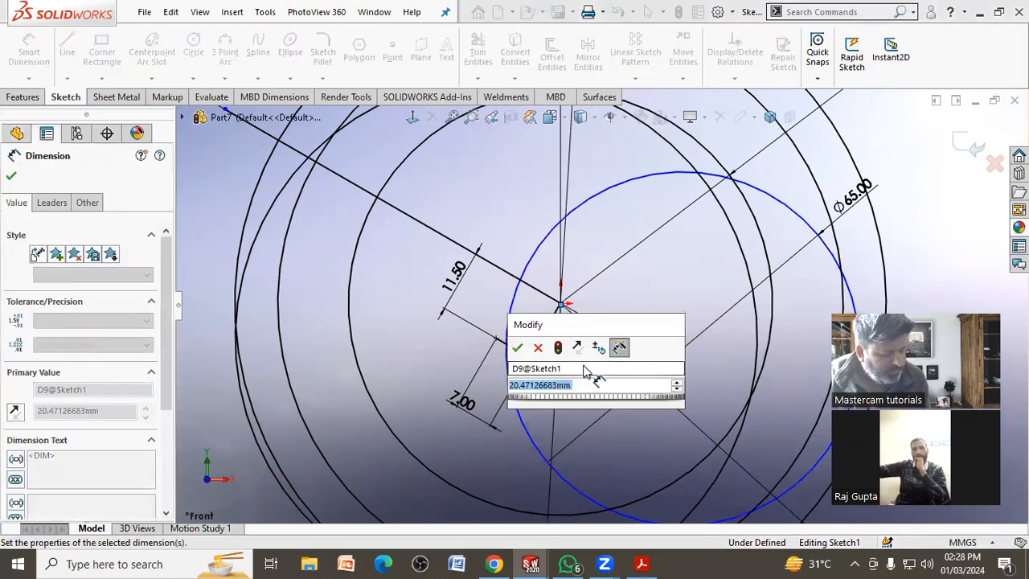
pyautogui.press('Return')
pyautogui.press('Escape')
pyautogui.hotkey('ctrl', 'z')
# Dimension the true length of the down-right line from the origin as 27.5 mm.
pyautogui.click(29, 52)
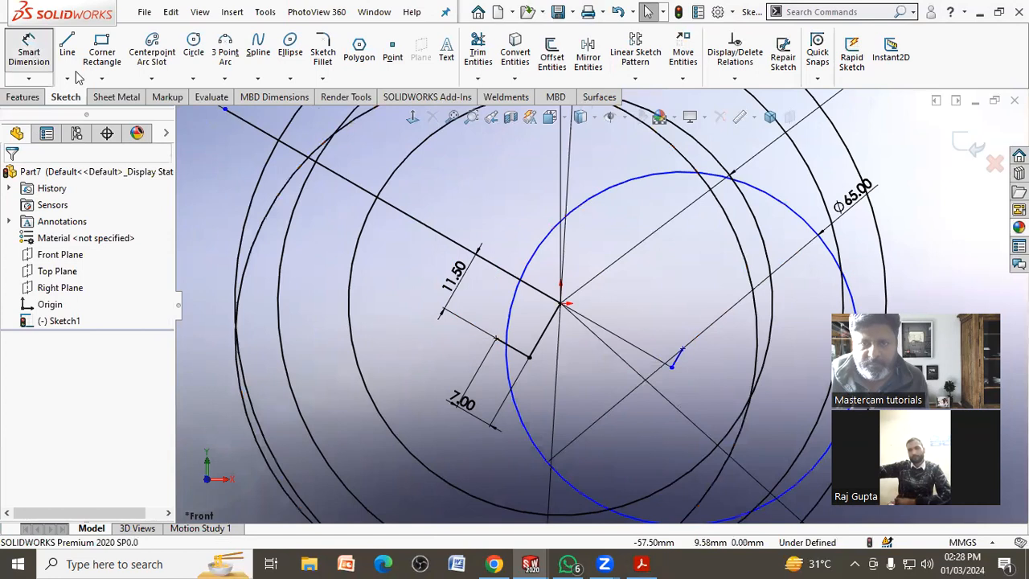
pyautogui.click(627, 343)
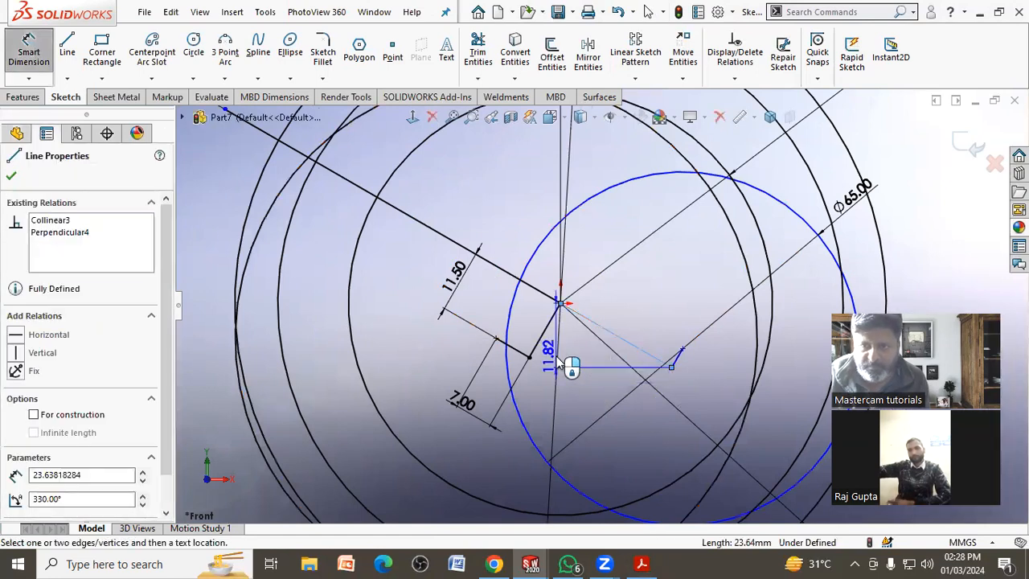
pyautogui.click(581, 365)
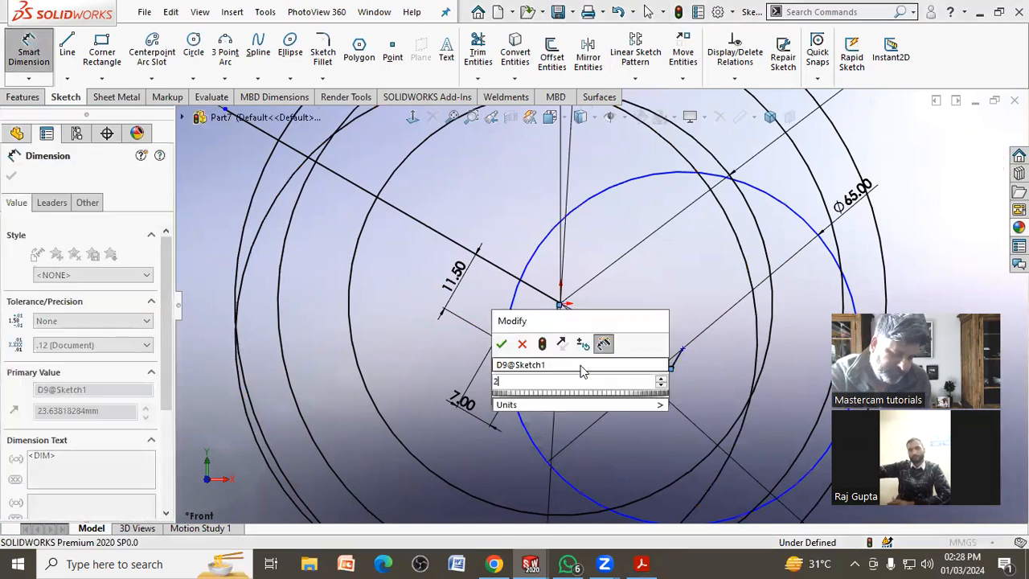
pyautogui.write('27.5')
pyautogui.press('Return')
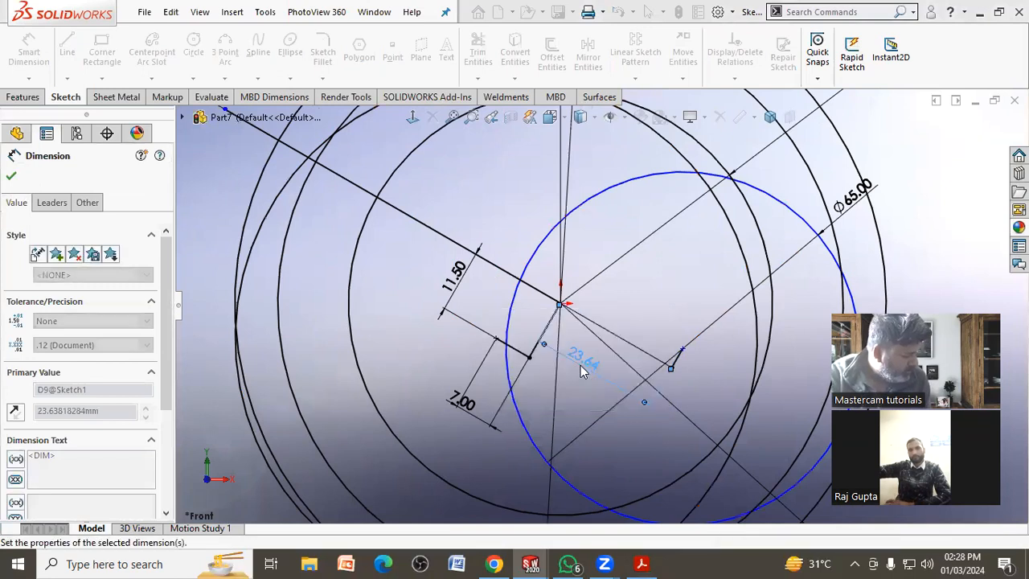
pyautogui.click(700, 407)
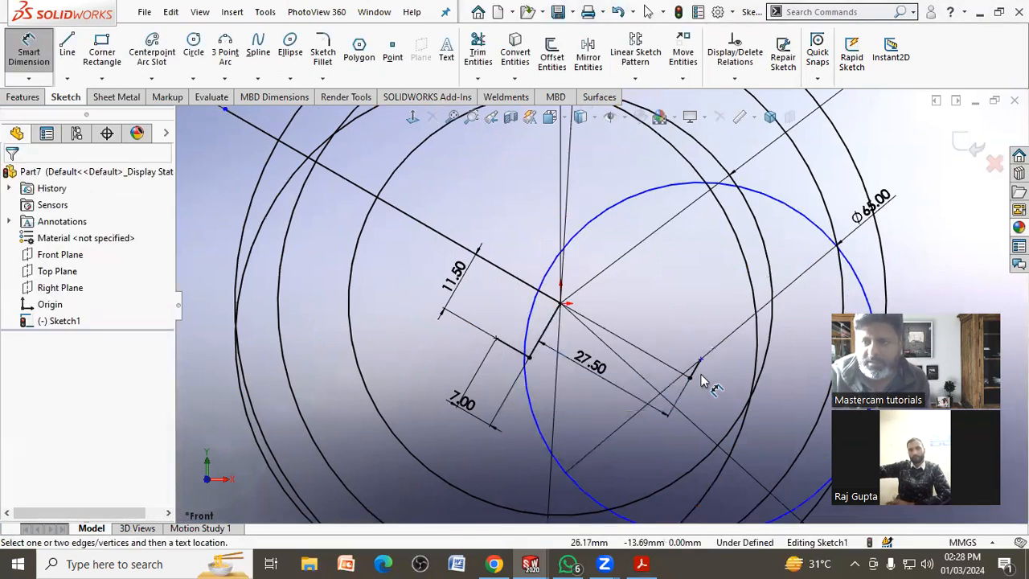
# Dimension the short line at the R32.5 circle's centre as 9.5 mm.
pyautogui.click(695, 371)
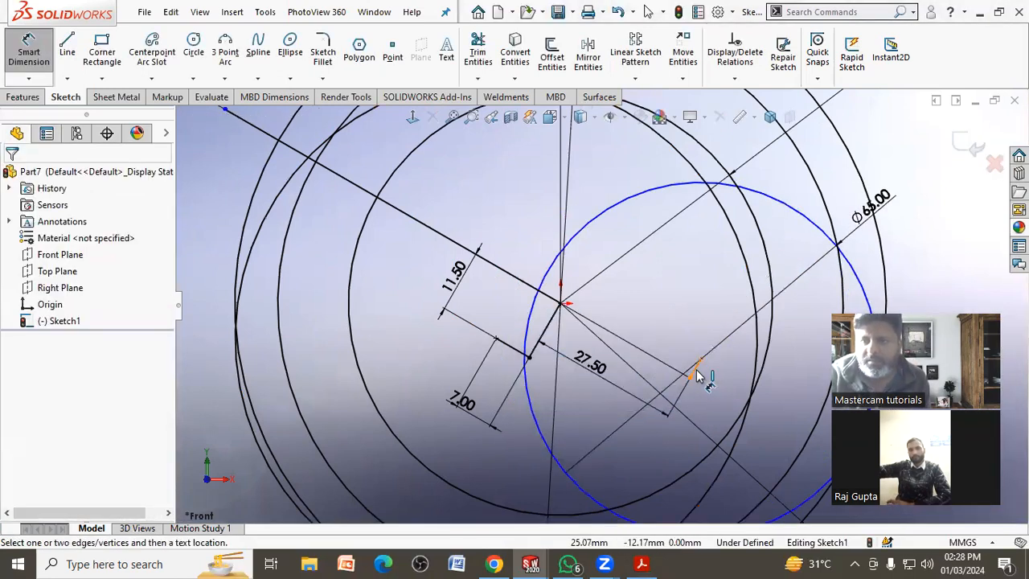
pyautogui.click(711, 408)
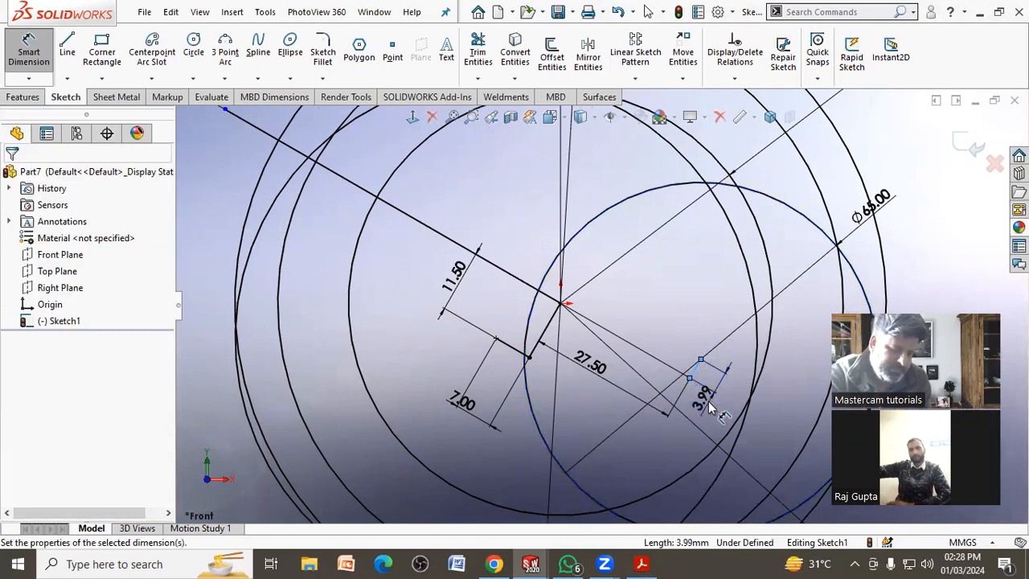
pyautogui.write('9.5')
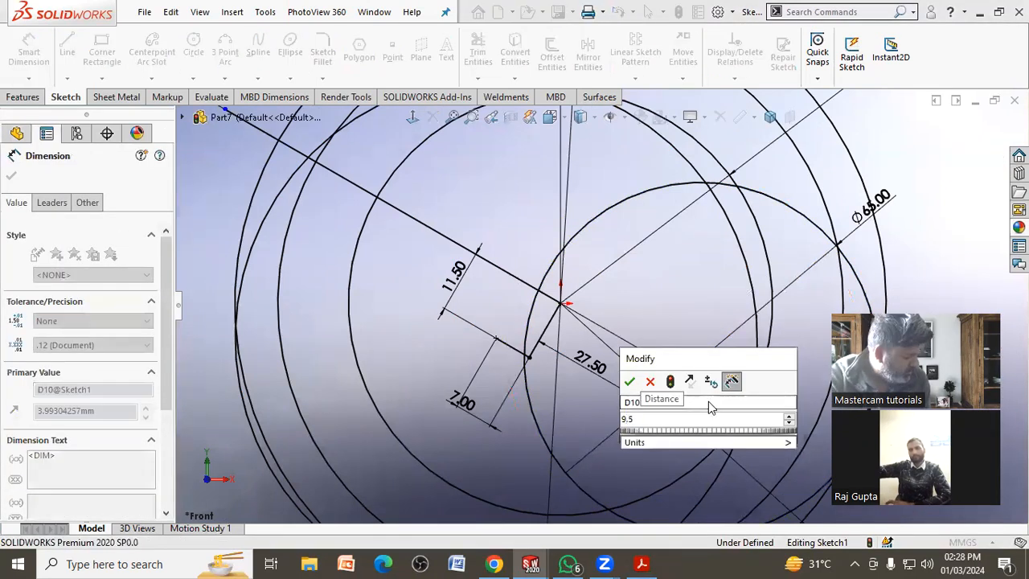
pyautogui.press('Return')
pyautogui.press('Escape')
pyautogui.press('Escape')
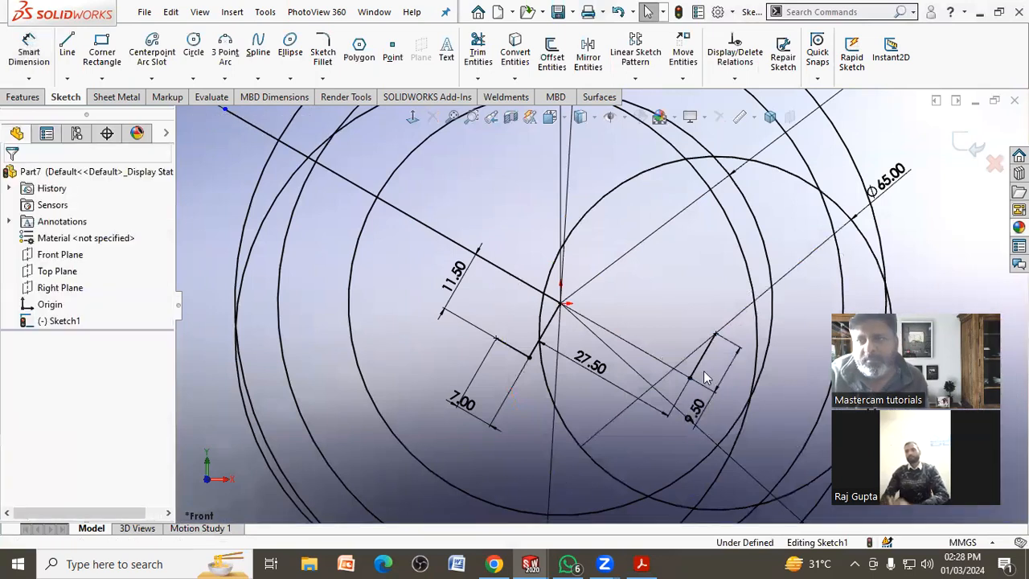
# Compare the sketched circles and reference lines with the crescent part's PDF drawing.
pyautogui.scroll(2, 700, 366)
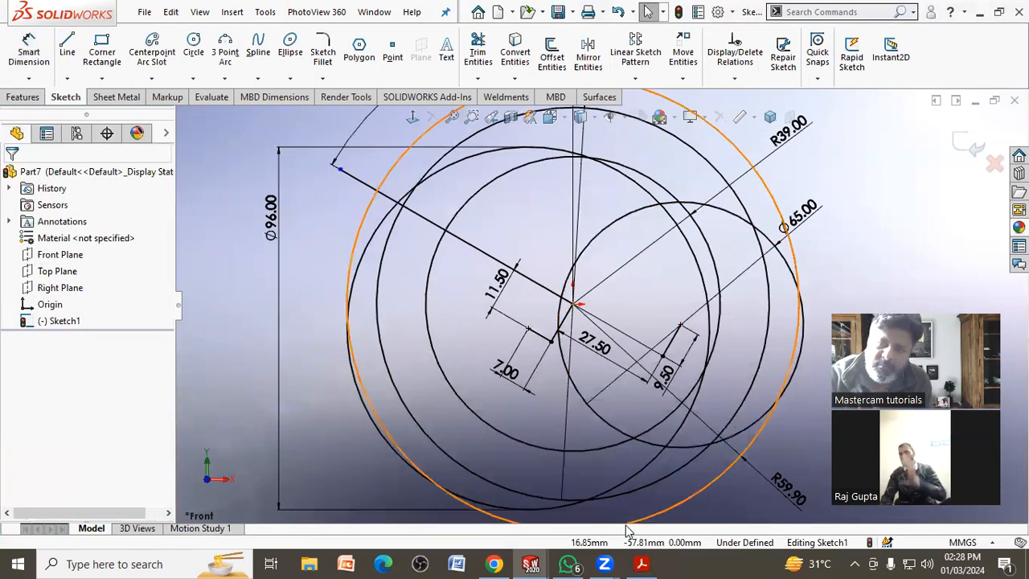
pyautogui.click(641, 563)
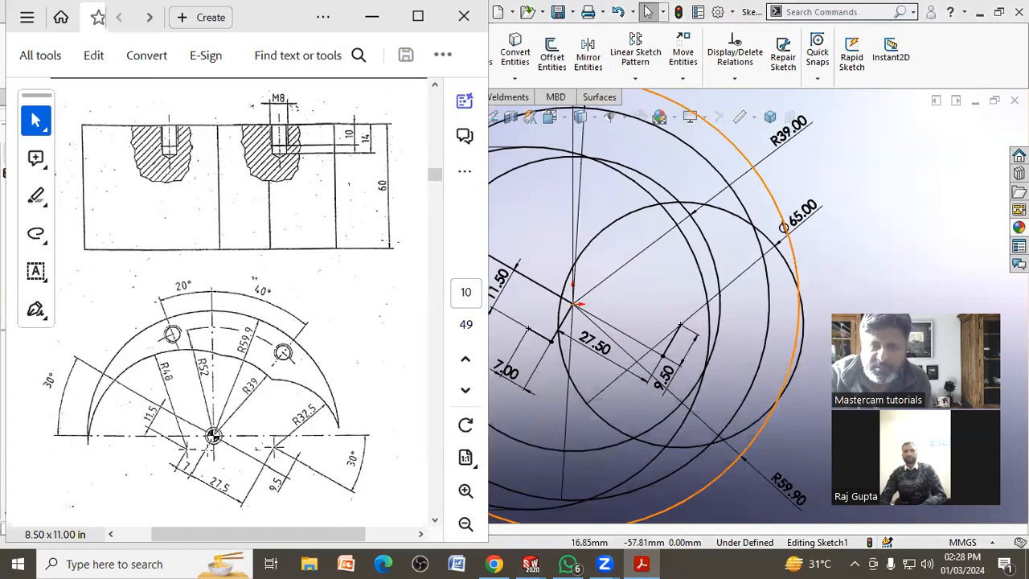
pyautogui.scroll(-1, 590, 338)
pyautogui.scroll(5, 583, 340)
pyautogui.scroll(-1, 579, 341)
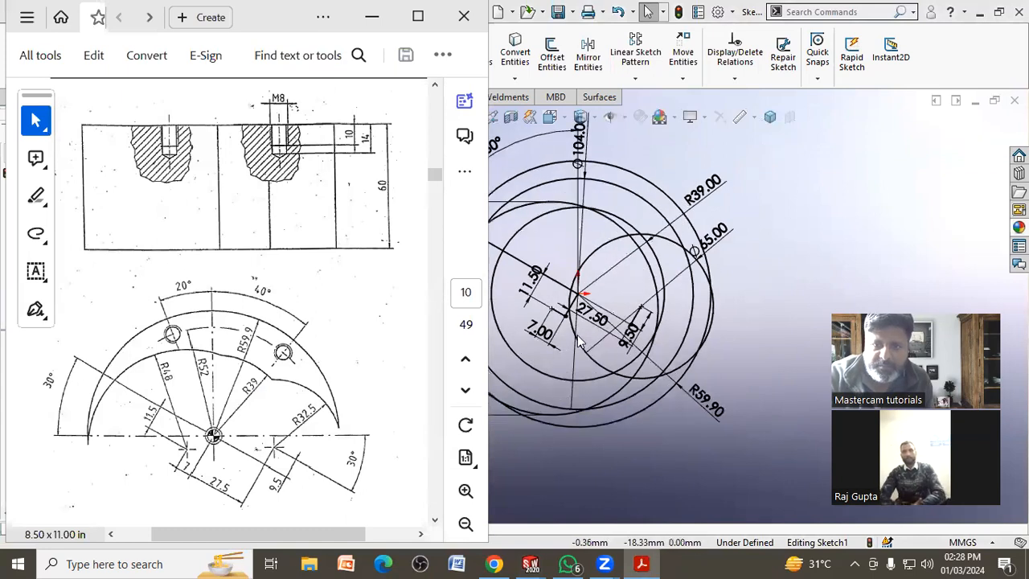
pyautogui.scroll(-1, 577, 340)
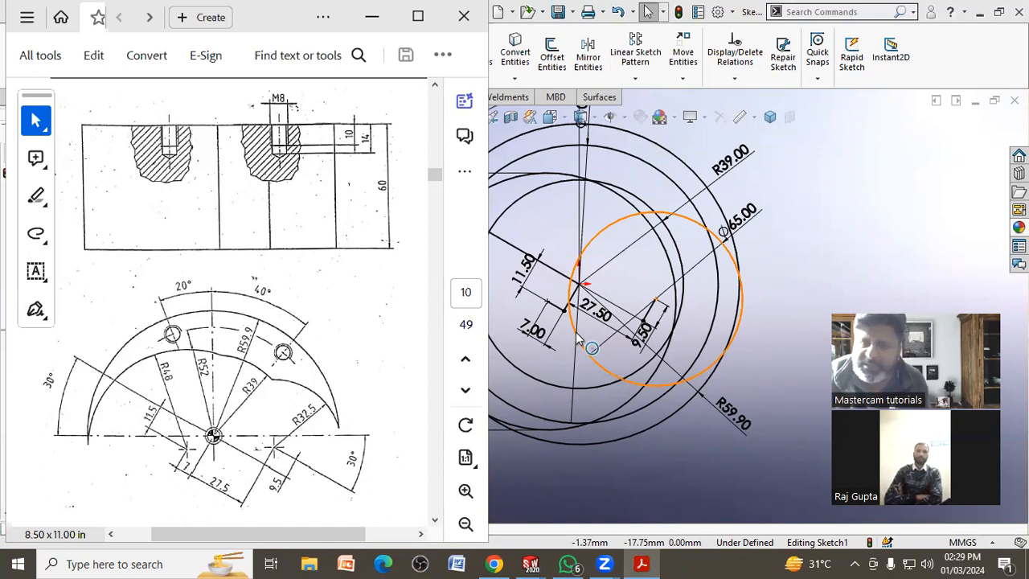
pyautogui.click(372, 16)
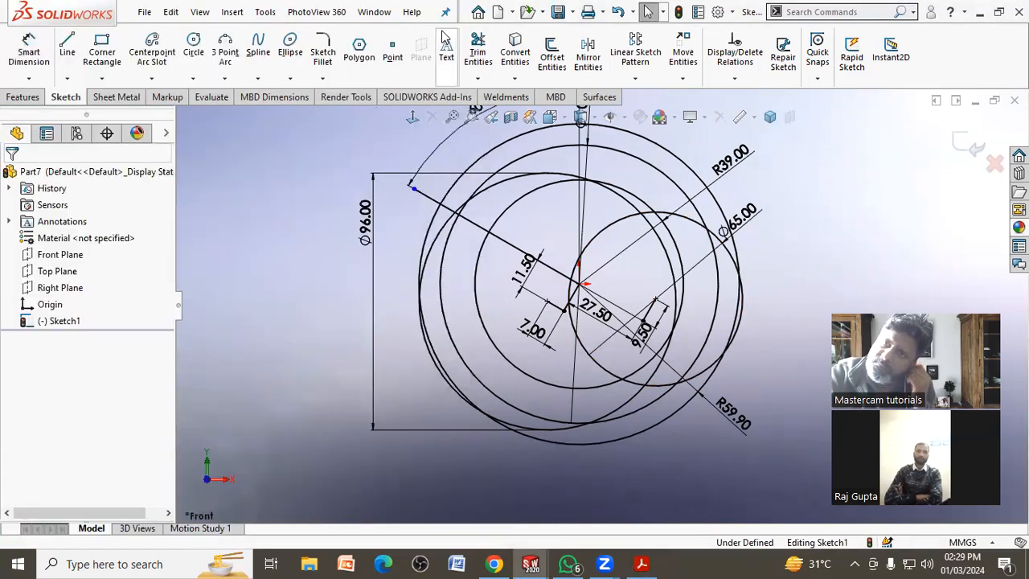
# Trim the sloping reference line's end outside the R59.9 circle, and set trimming to keep trimmed entities as construction geometry.
pyautogui.click(492, 47)
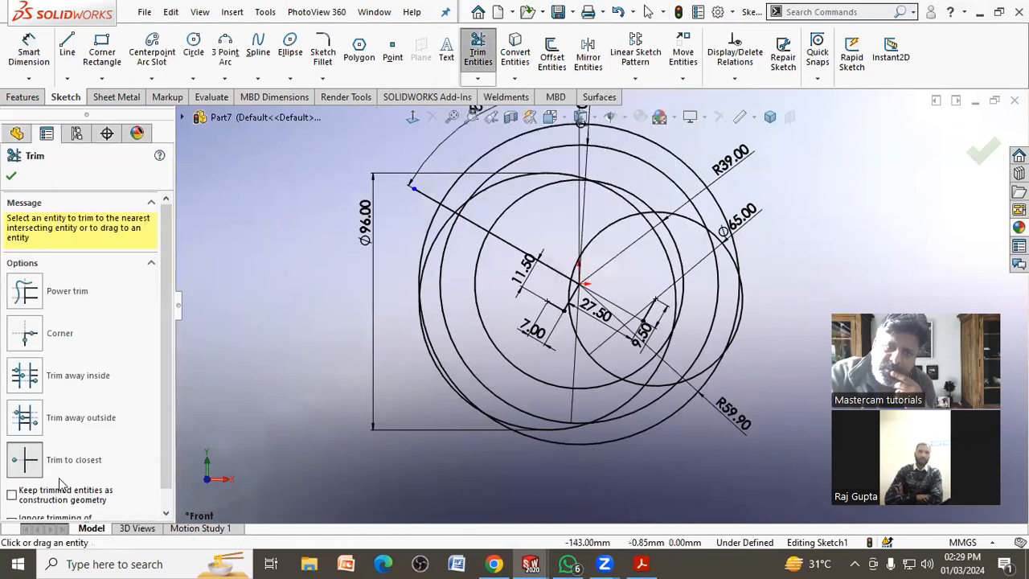
pyautogui.click(16, 495)
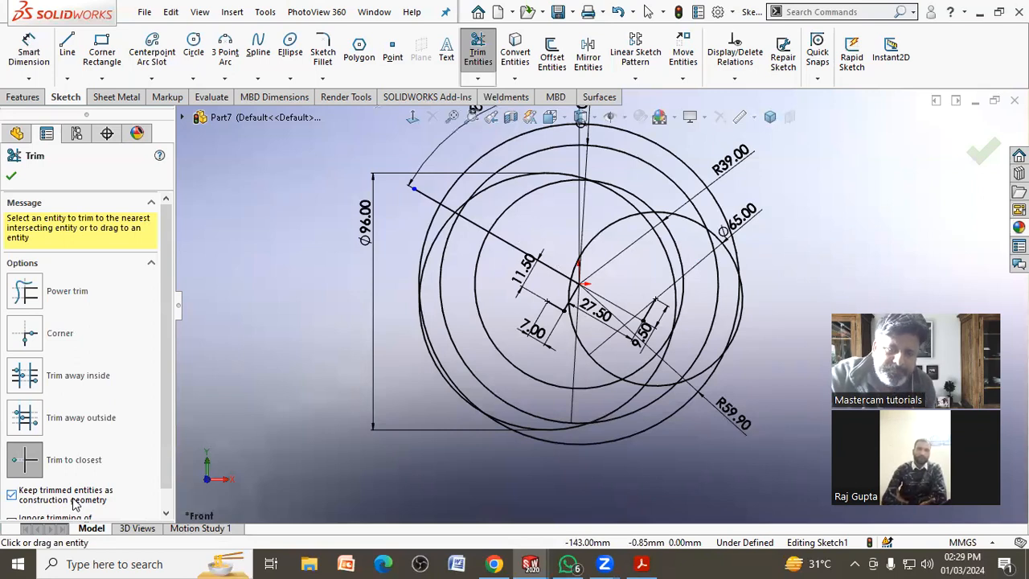
pyautogui.click(21, 494)
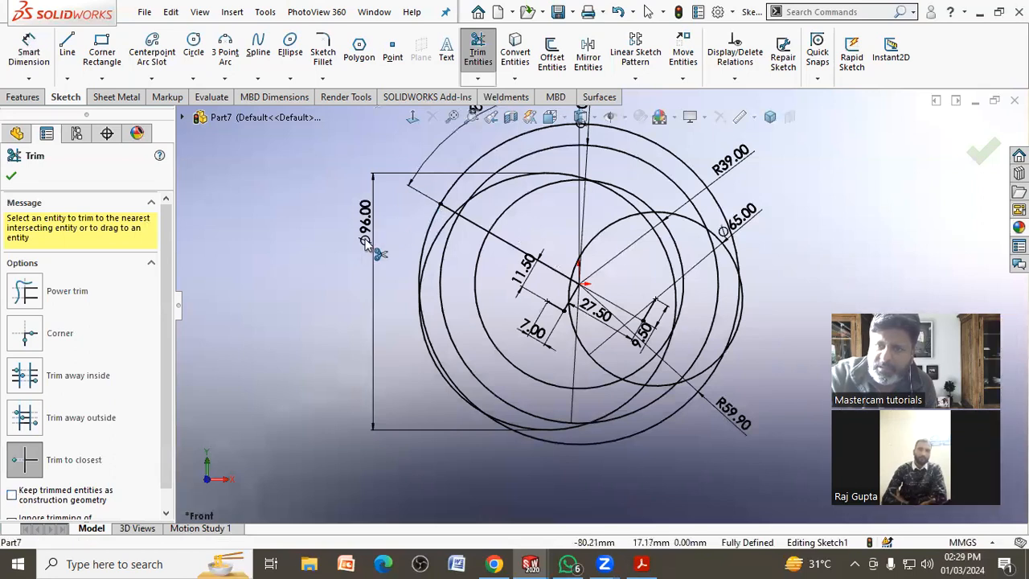
pyautogui.click(51, 499)
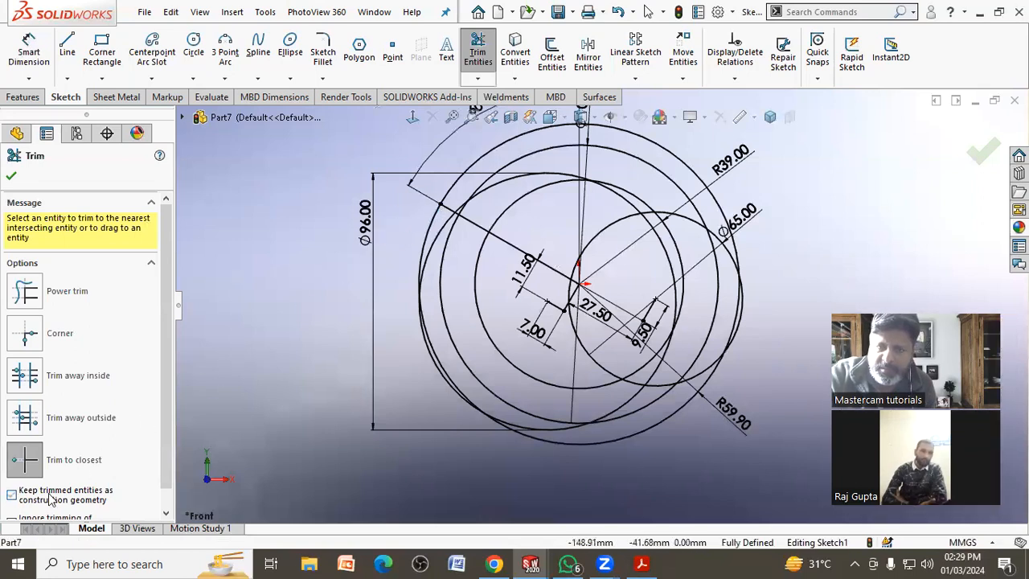
# Trim the R32.5 circle's part outside the R59.9 circle and the lower-right arcs of the R59.9 and R52 circles.
pyautogui.scroll(-3, 755, 353)
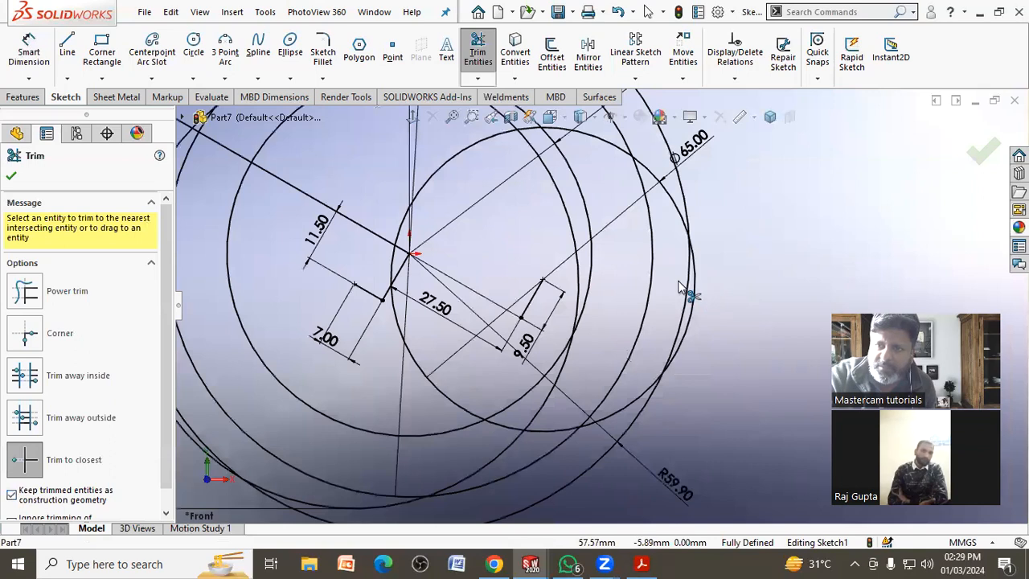
pyautogui.click(693, 287)
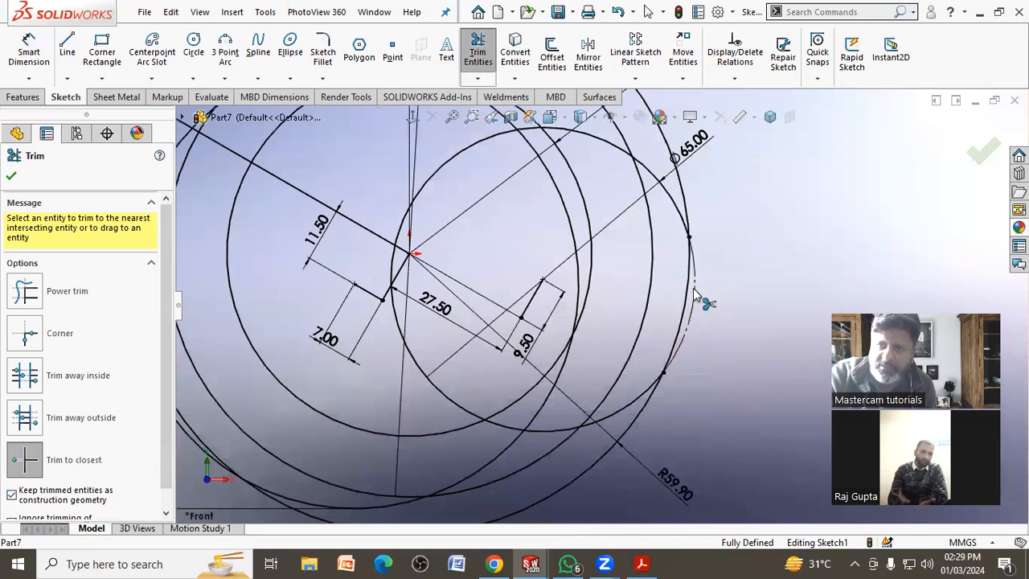
pyautogui.click(689, 299)
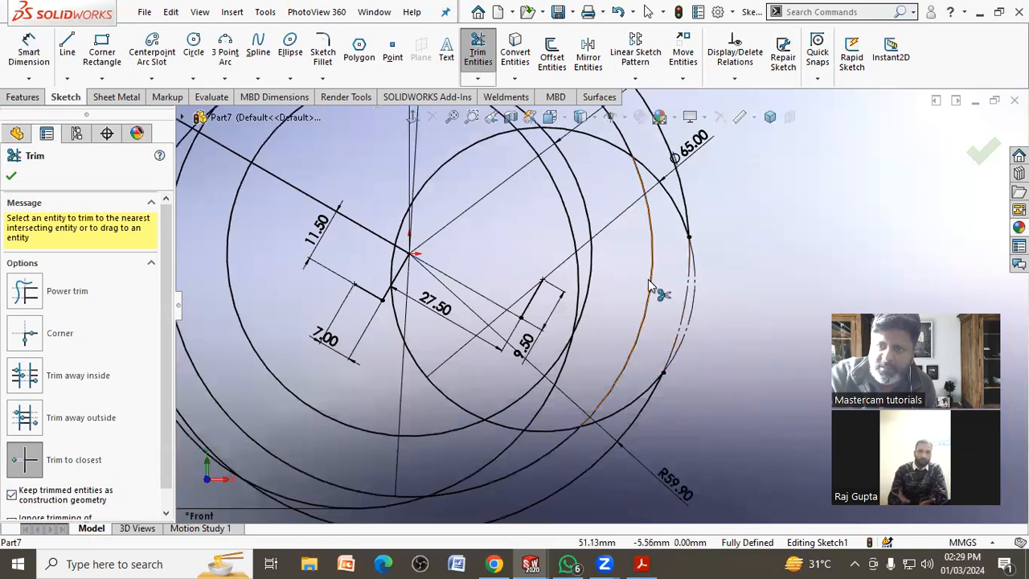
pyautogui.click(651, 289)
pyautogui.click(634, 384)
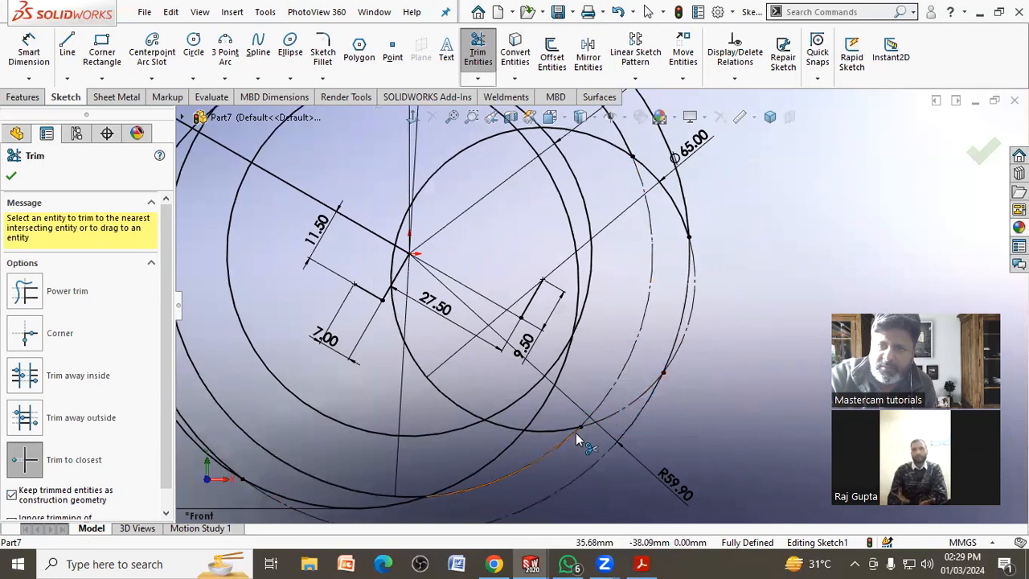
# Trim the R32.5 circle's lower and left arcs and the 27.5 mm reference line into construction geometry.
pyautogui.click(545, 426)
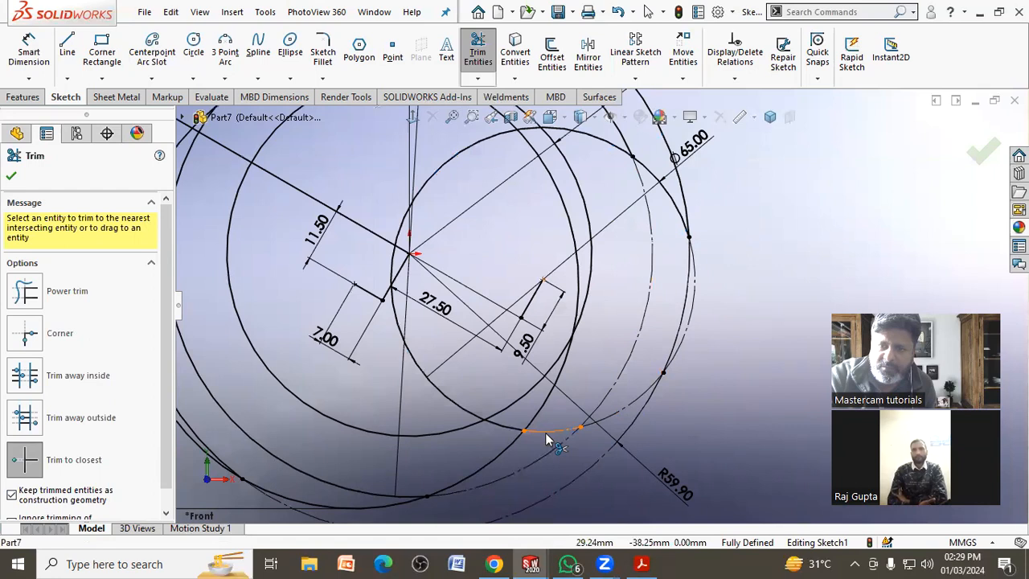
pyautogui.click(475, 414)
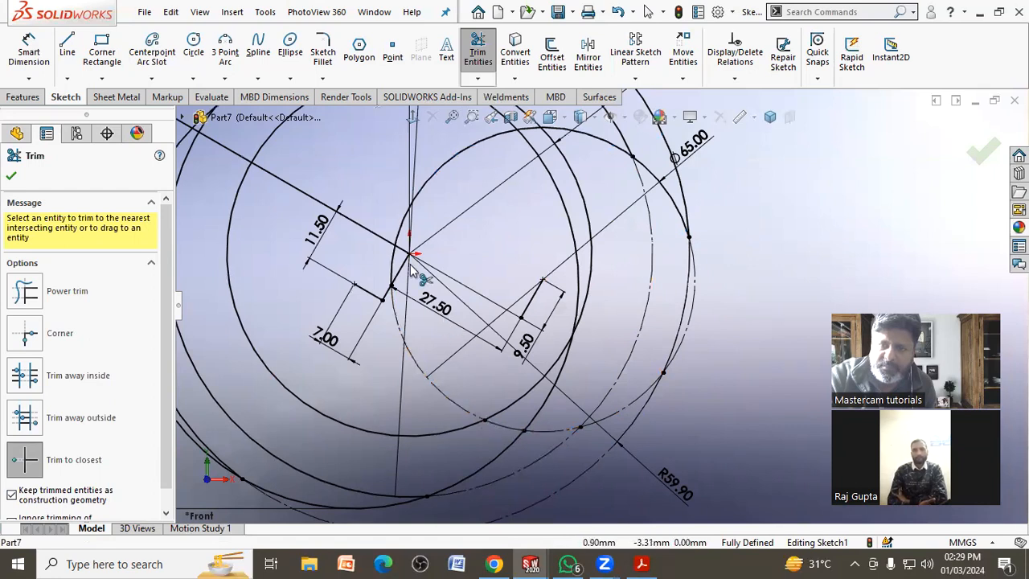
pyautogui.click(395, 275)
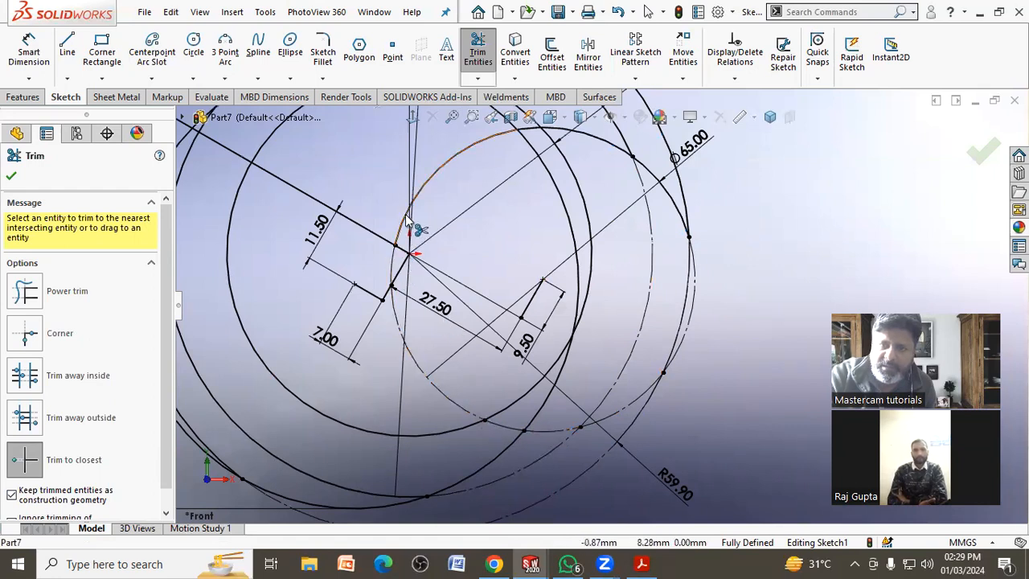
pyautogui.click(490, 304)
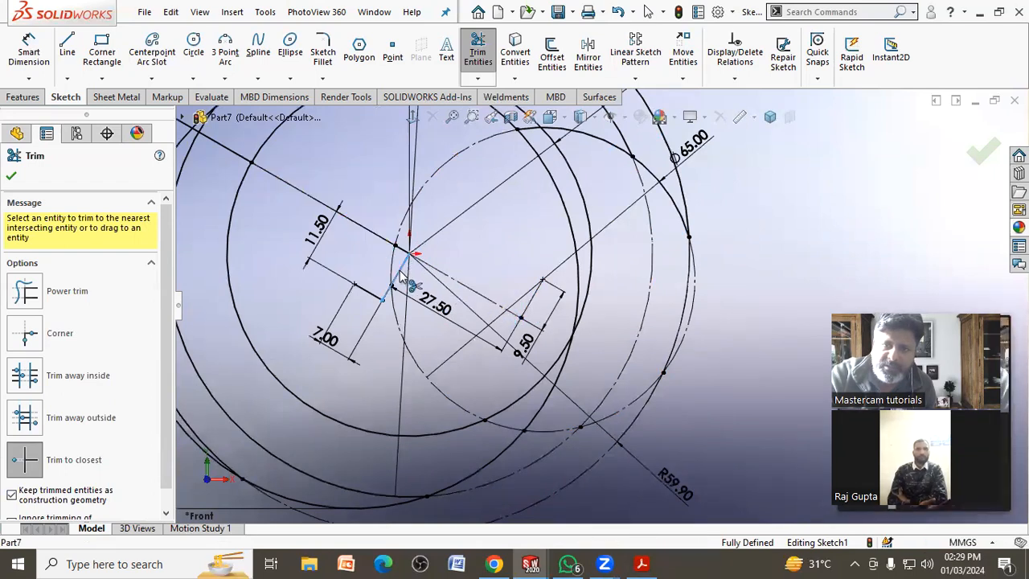
# Trim the R39 circle's upper and right arcs and the R48 circle's right-hand arcs into construction geometry.
pyautogui.scroll(3, 442, 323)
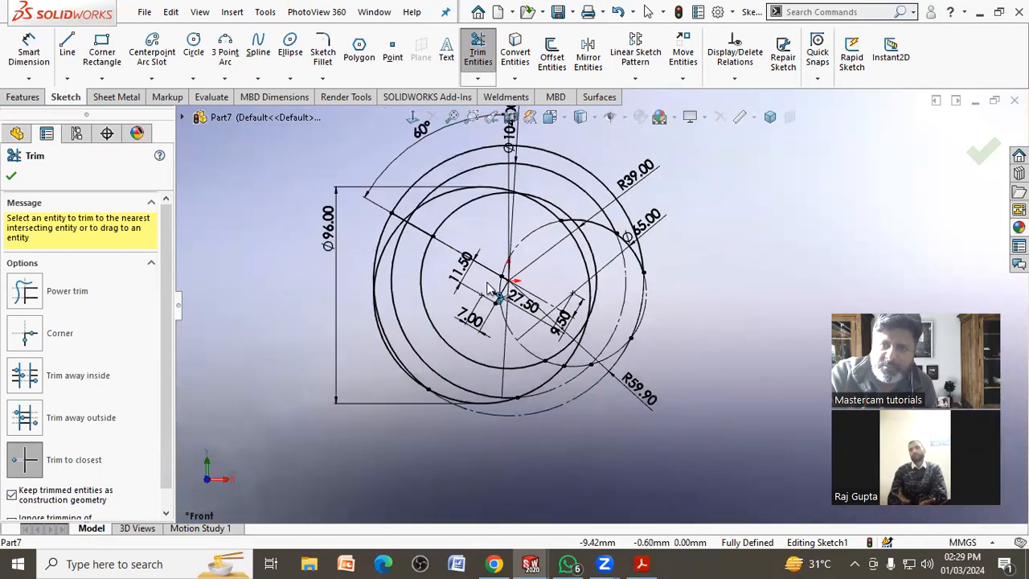
pyautogui.scroll(-5, 555, 282)
pyautogui.scroll(3, 566, 299)
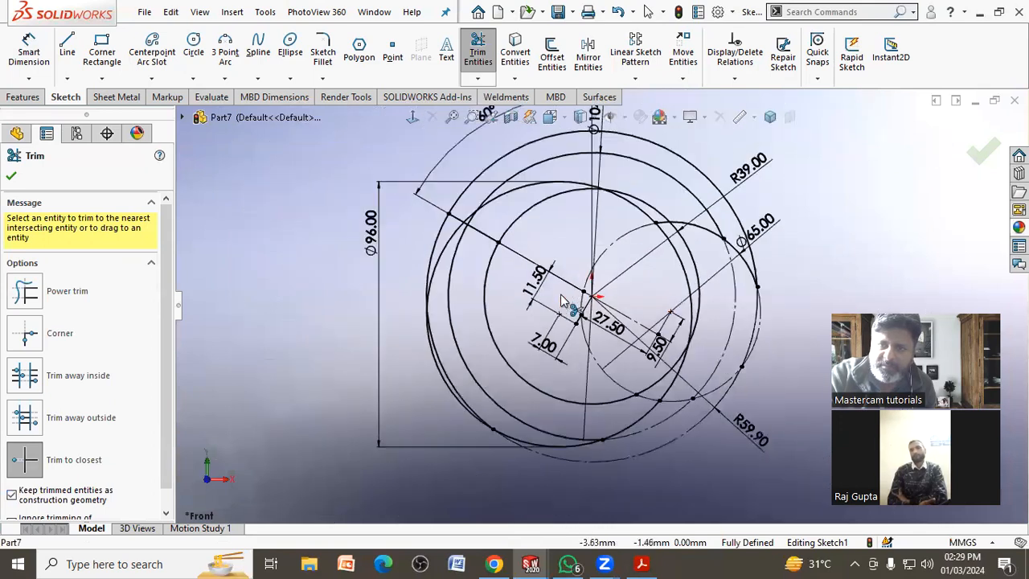
pyautogui.click(536, 214)
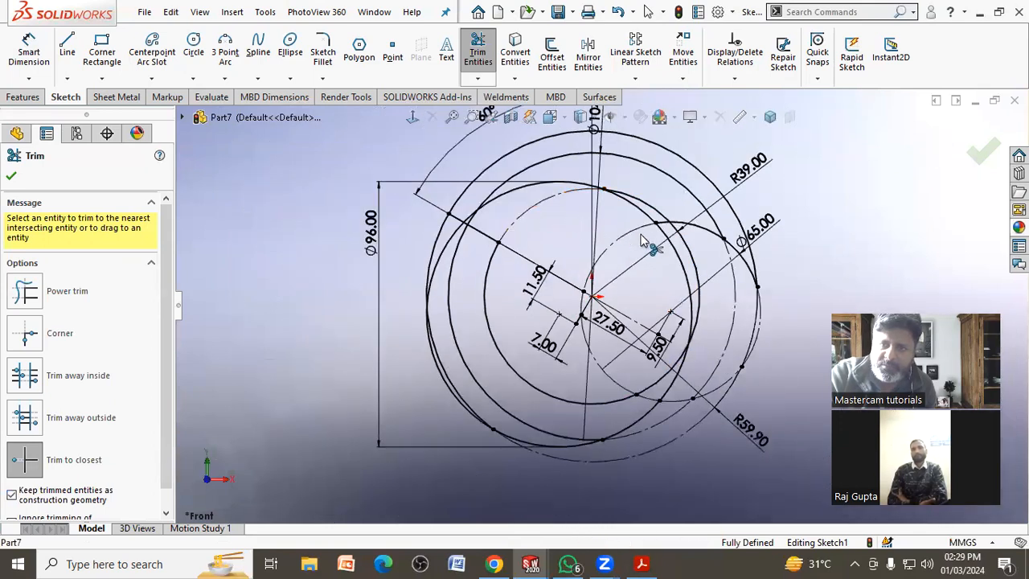
pyautogui.click(696, 275)
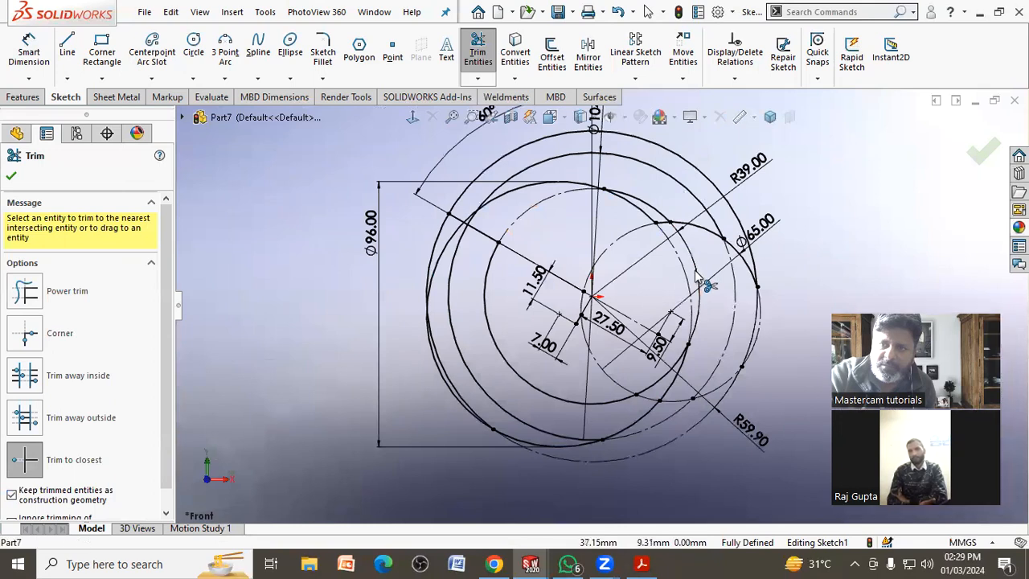
pyautogui.click(630, 212)
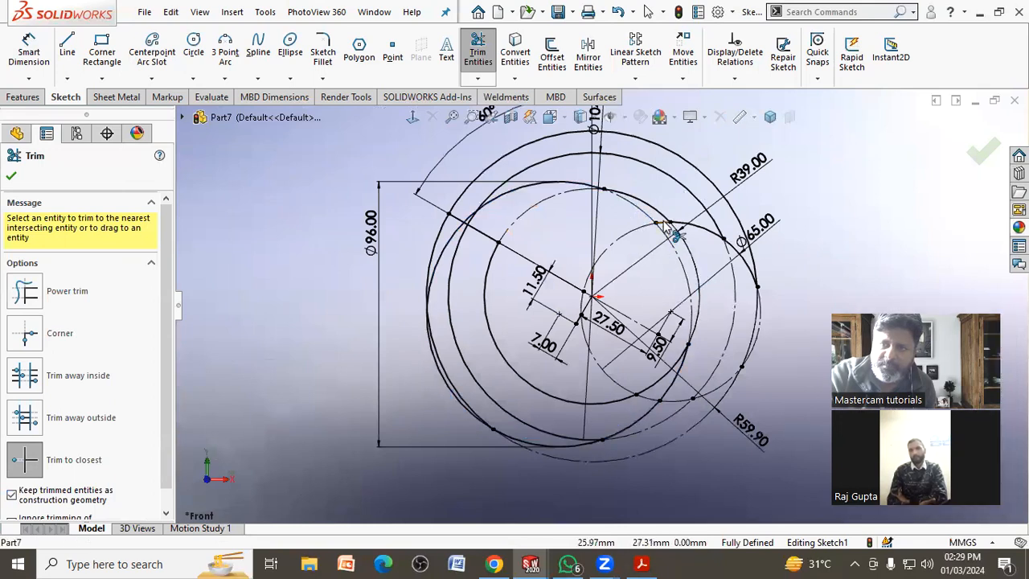
pyautogui.click(675, 287)
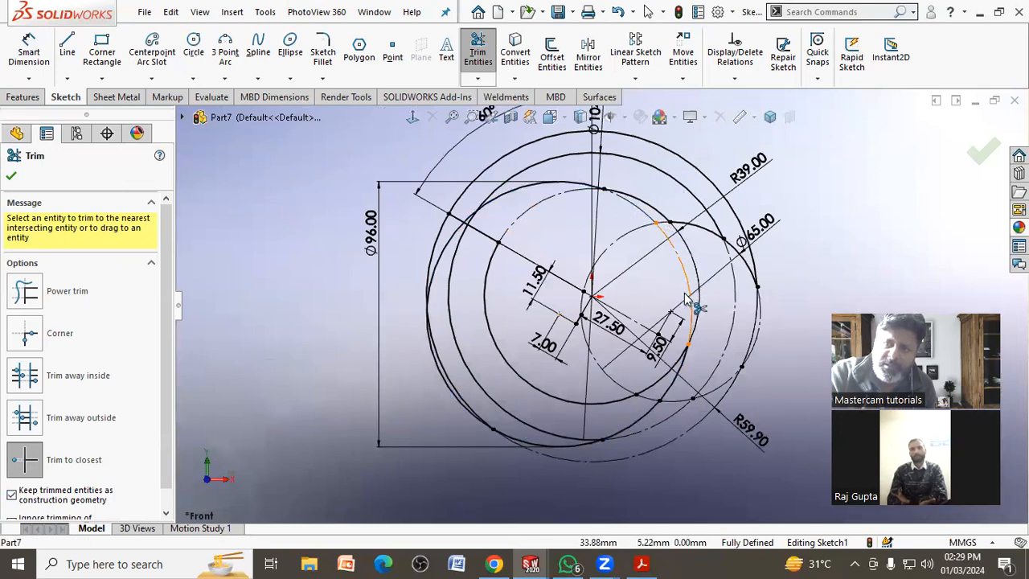
pyautogui.click(678, 372)
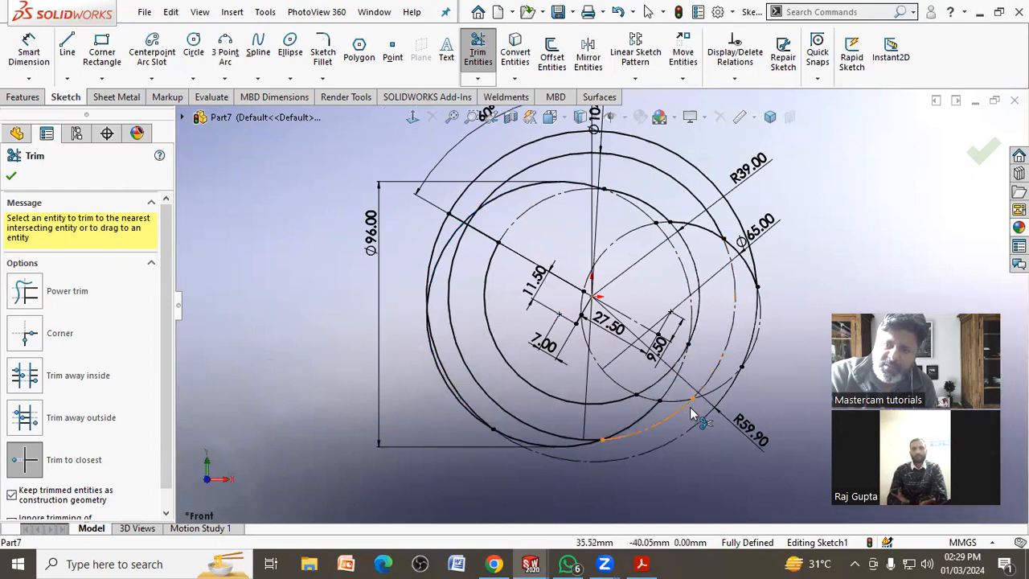
# Trim the remaining lower arcs of the R39, R52, R48 and R59.9 circles below the crescent.
pyautogui.click(614, 404)
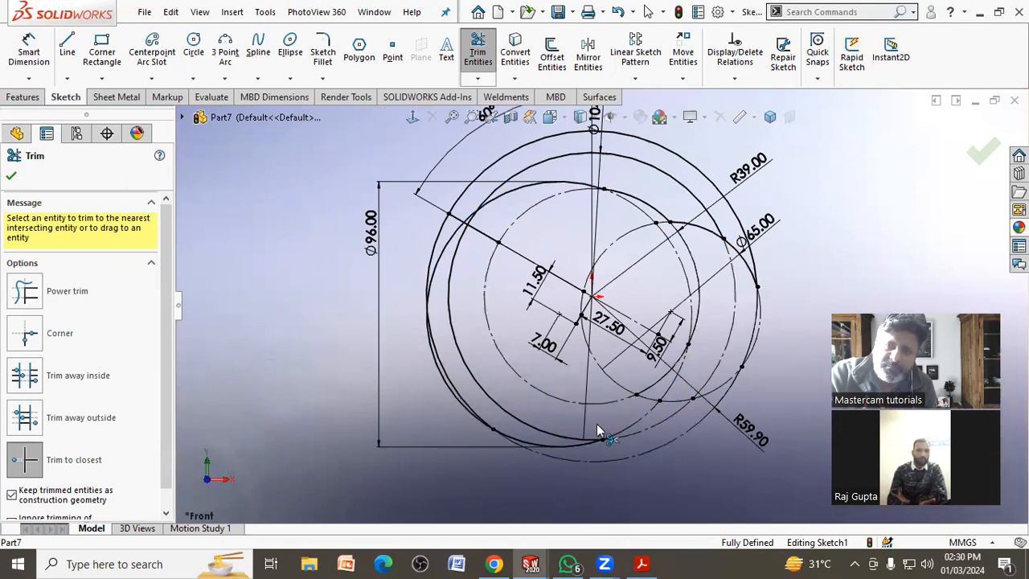
pyautogui.click(590, 448)
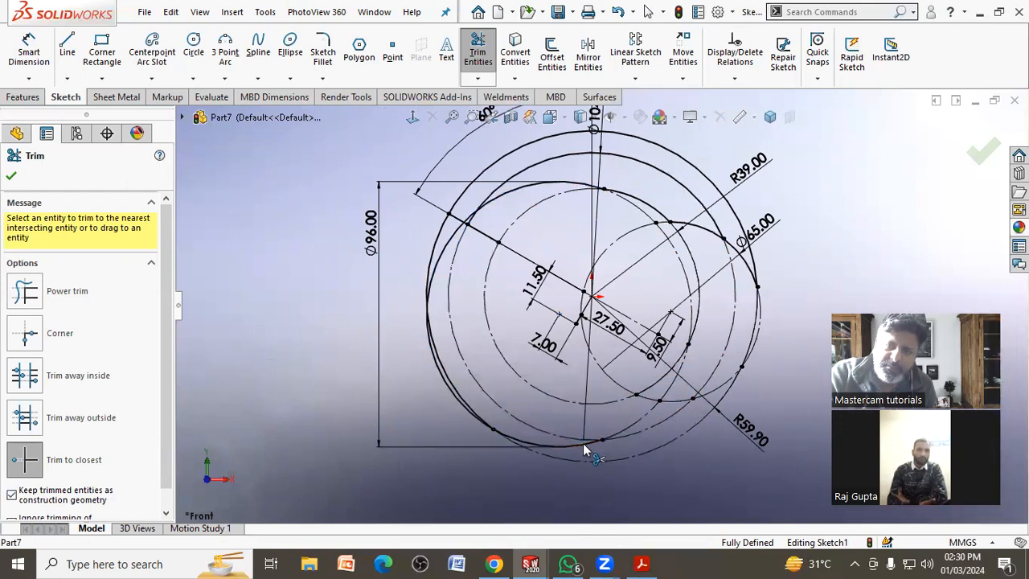
pyautogui.click(473, 423)
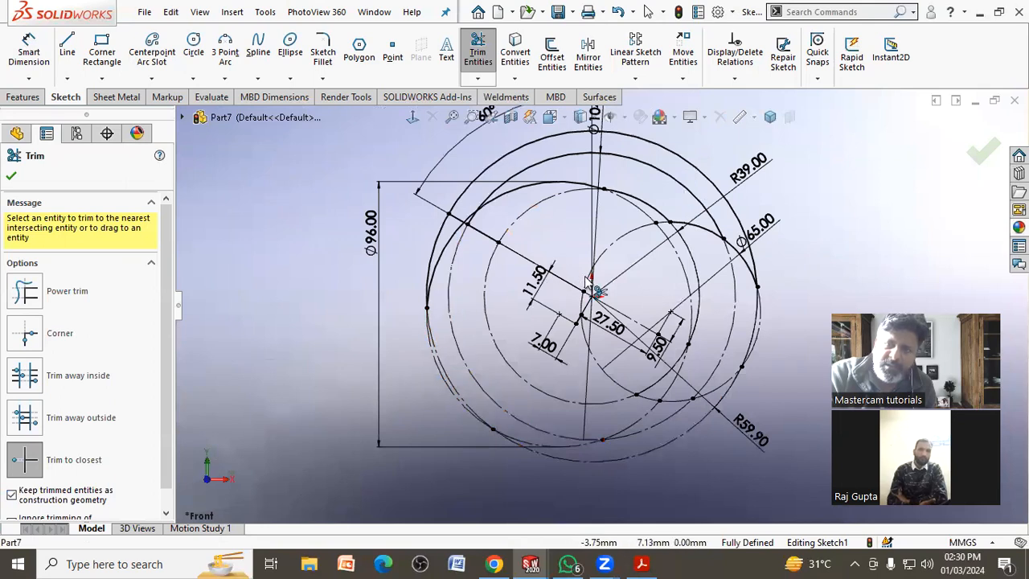
# Trim the short slanted line's lower section beside the 27.5 mm dimension into construction geometry.
pyautogui.scroll(-3, 503, 241)
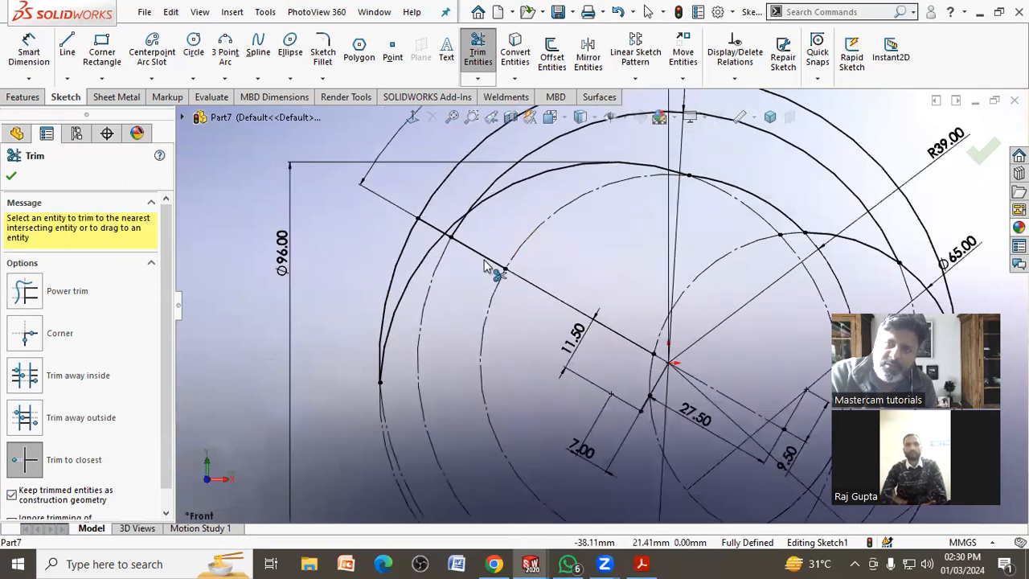
pyautogui.scroll(-3, 452, 247)
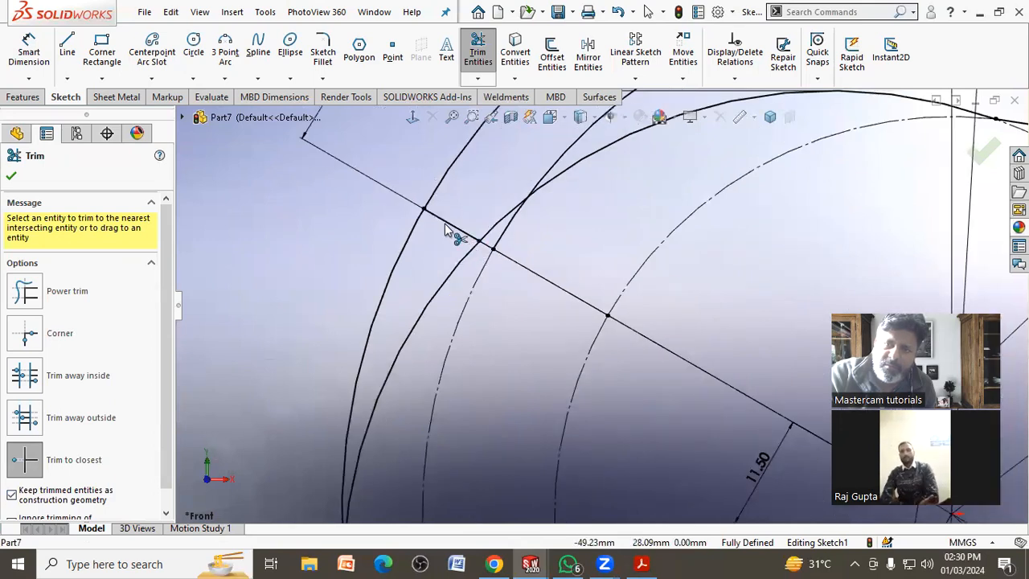
pyautogui.scroll(1, 452, 248)
pyautogui.scroll(4, 452, 247)
pyautogui.scroll(-5, 573, 383)
pyautogui.scroll(-3, 573, 383)
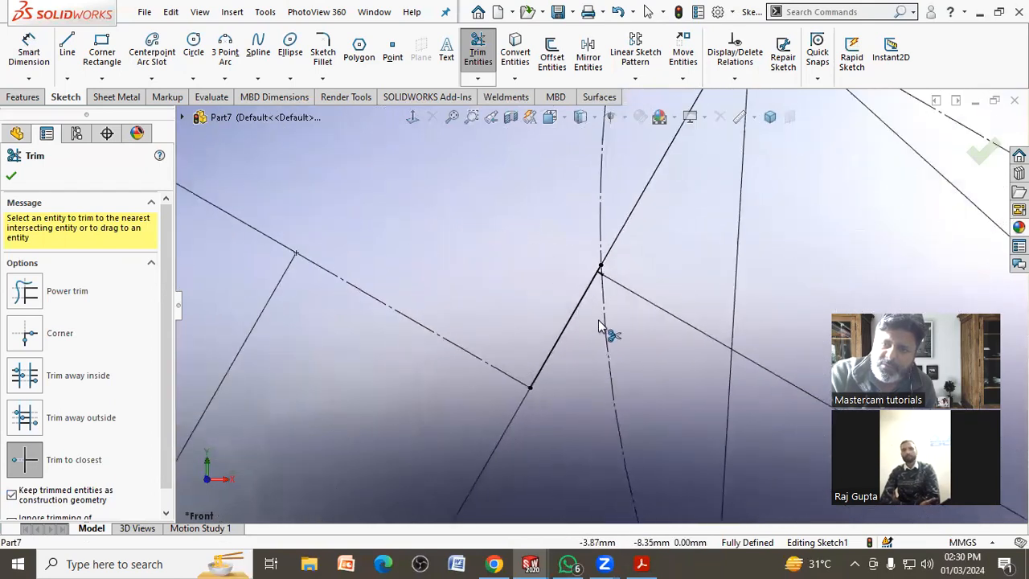
pyautogui.click(574, 313)
pyautogui.scroll(2, 529, 292)
pyautogui.scroll(-2, 590, 294)
pyautogui.scroll(-3, 623, 284)
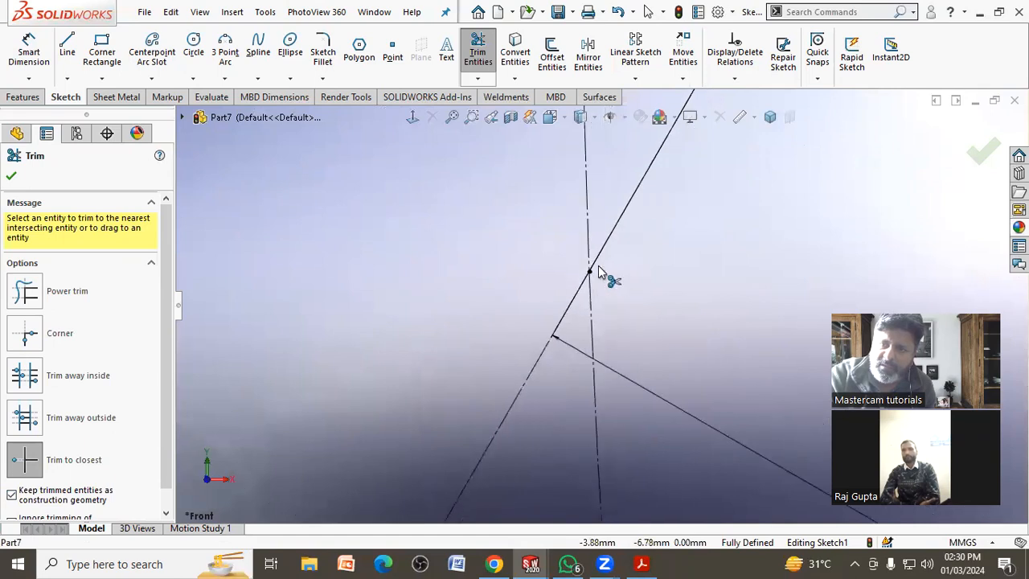
# Examine the trimmed arcs' intersections around the crescent outline, near the origin, lower right and upper edge.
pyautogui.scroll(4, 596, 270)
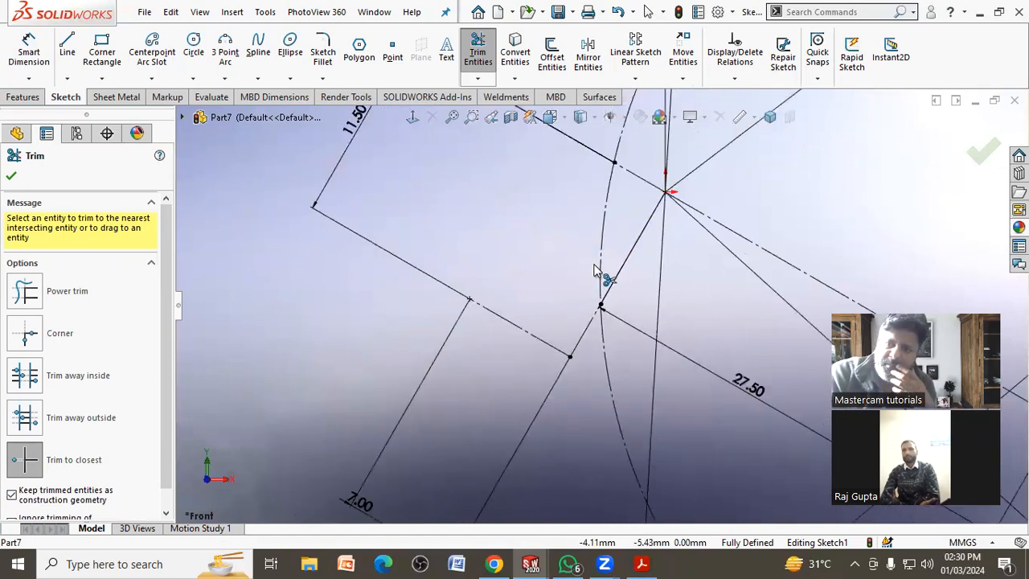
pyautogui.scroll(2, 627, 279)
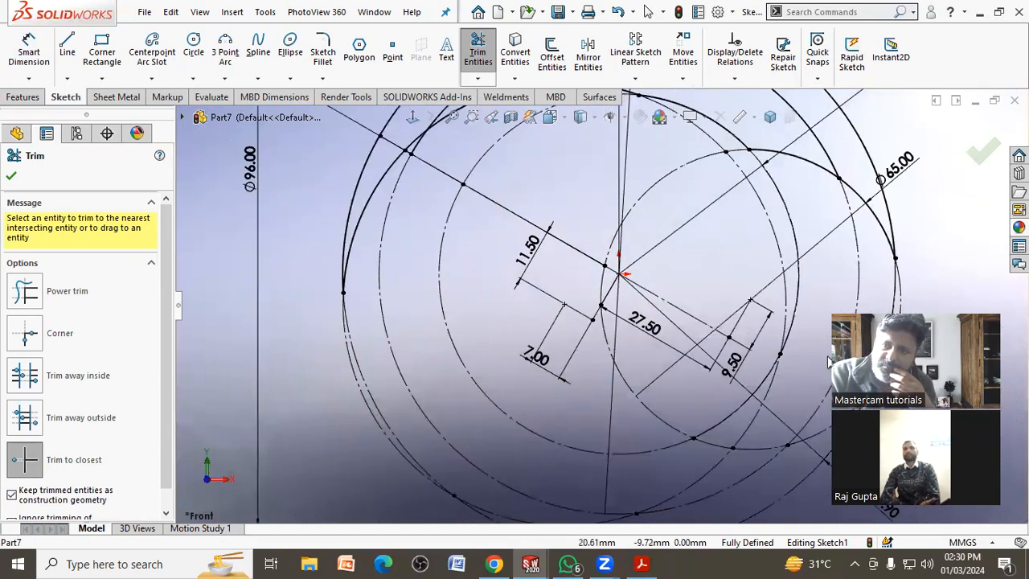
pyautogui.scroll(-5, 698, 337)
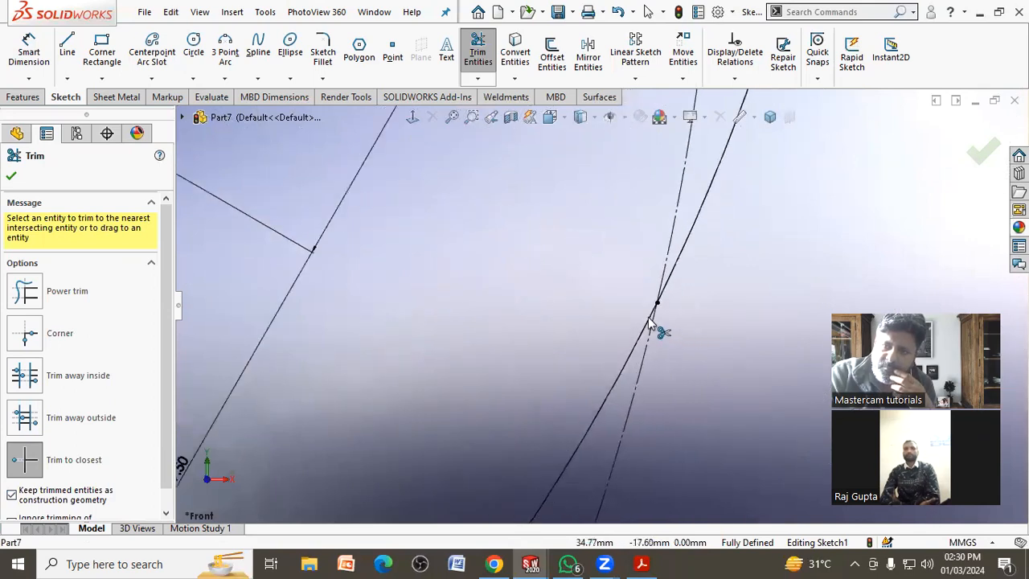
pyautogui.scroll(5, 679, 317)
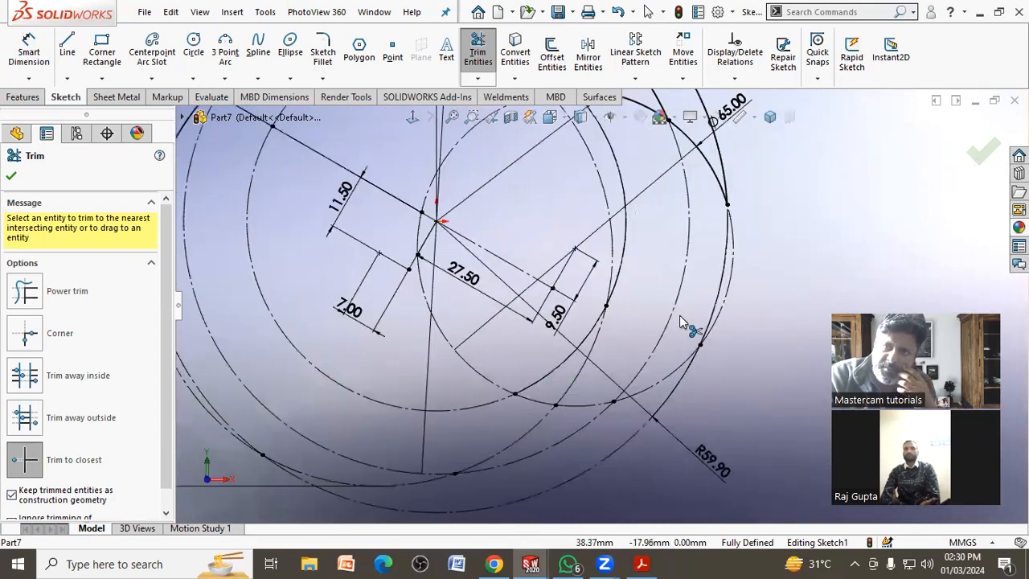
pyautogui.scroll(2, 679, 320)
pyautogui.scroll(-8, 679, 318)
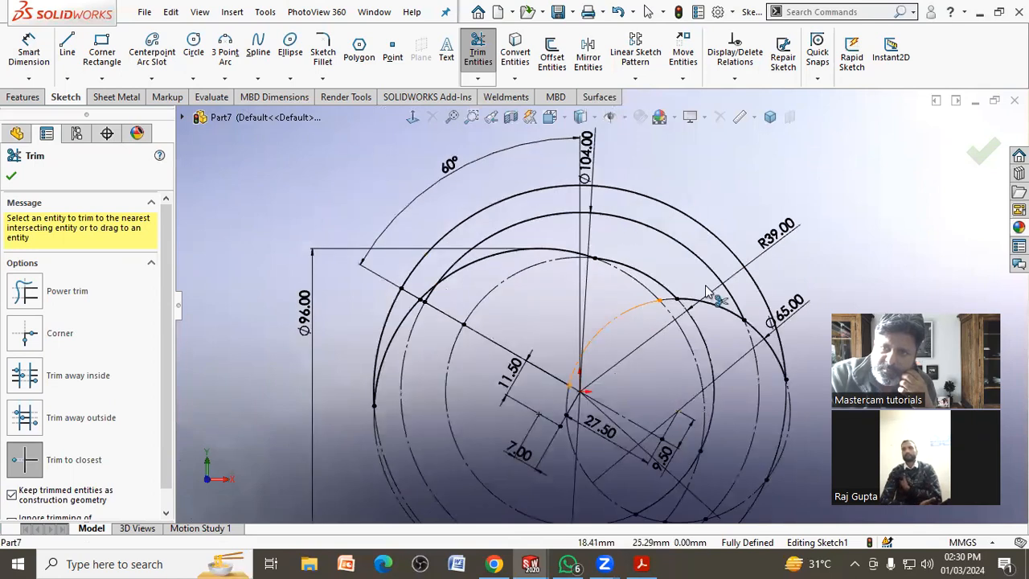
pyautogui.scroll(2, 633, 302)
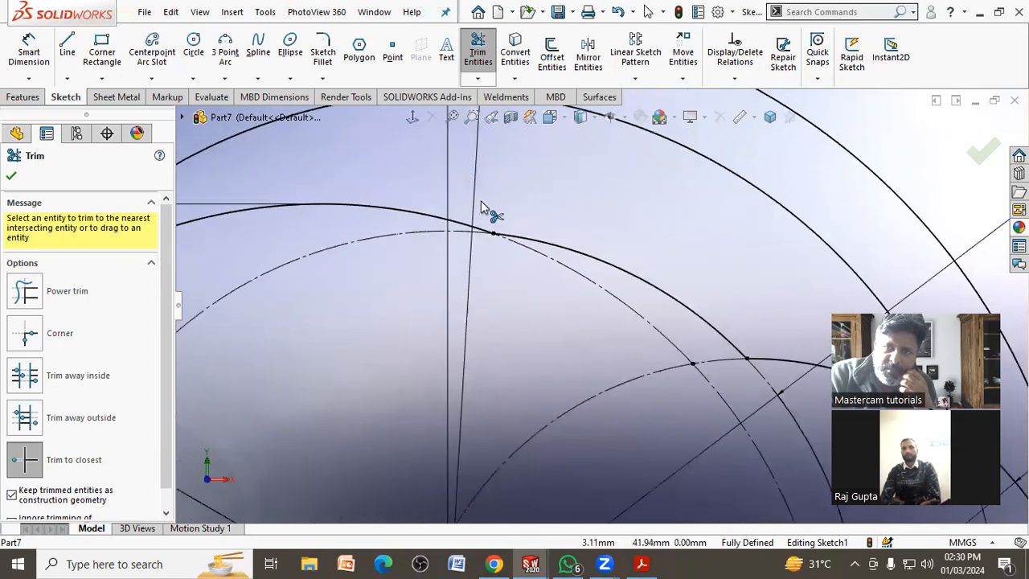
pyautogui.scroll(4, 515, 249)
pyautogui.scroll(1, 549, 296)
pyautogui.scroll(1, 547, 295)
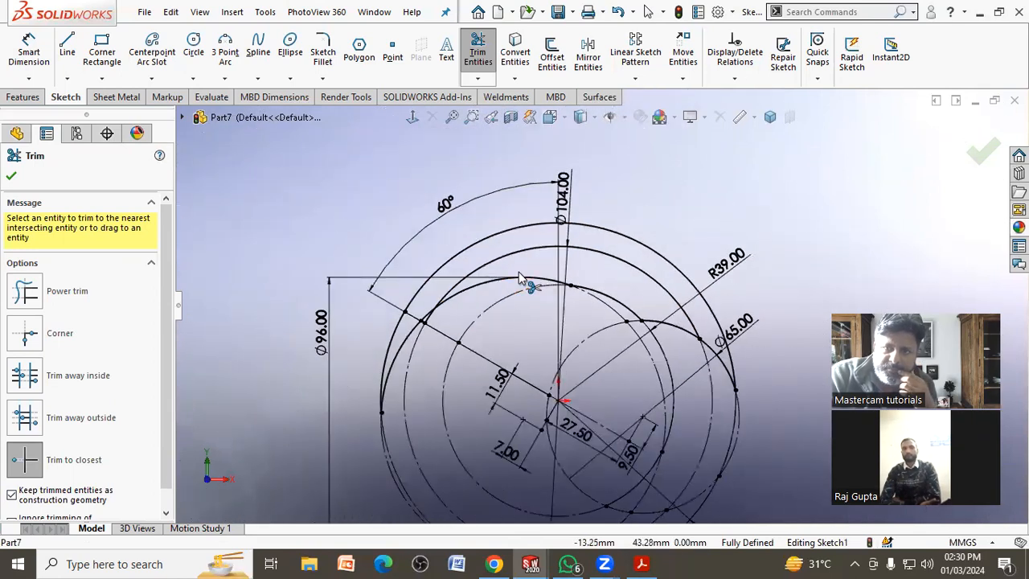
# Trim the upper arcs of the 104 mm diameter circle into construction geometry and finish trimming.
pyautogui.scroll(-3, 443, 327)
pyautogui.scroll(-3, 446, 322)
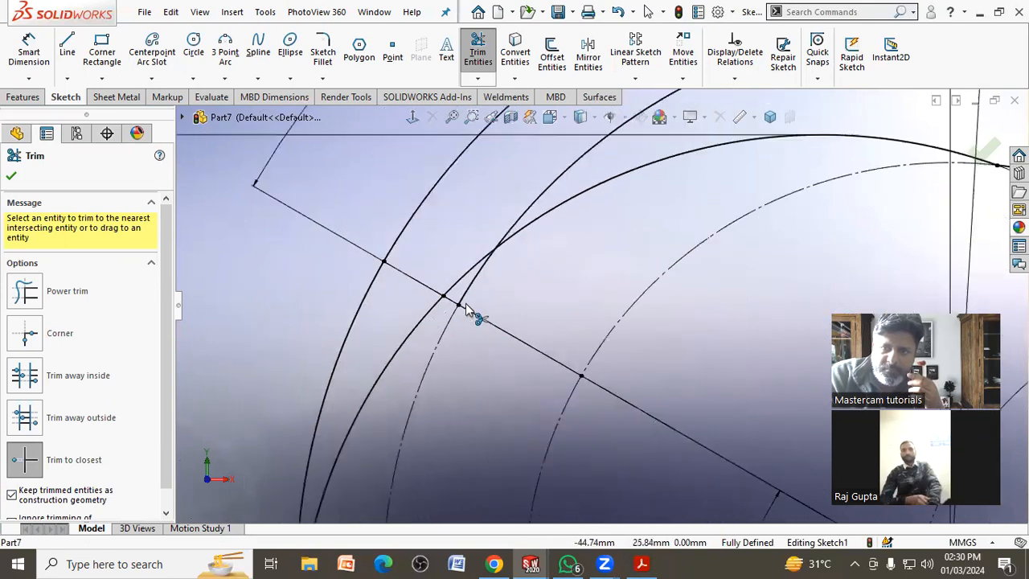
pyautogui.click(475, 294)
pyautogui.click(530, 202)
pyautogui.scroll(5, 498, 242)
pyautogui.scroll(2, 650, 202)
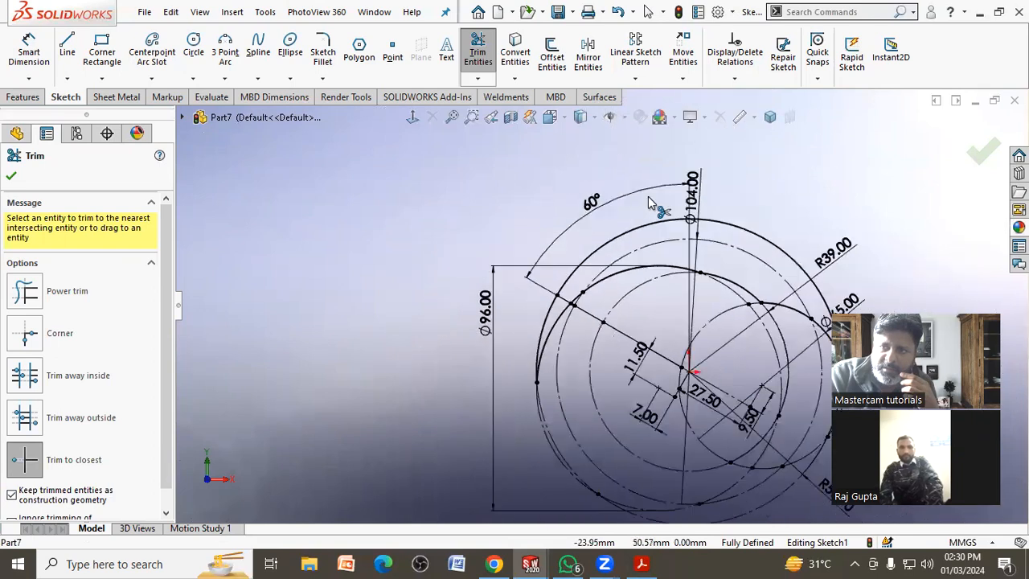
pyautogui.rightClick(747, 169)
pyautogui.click(783, 210)
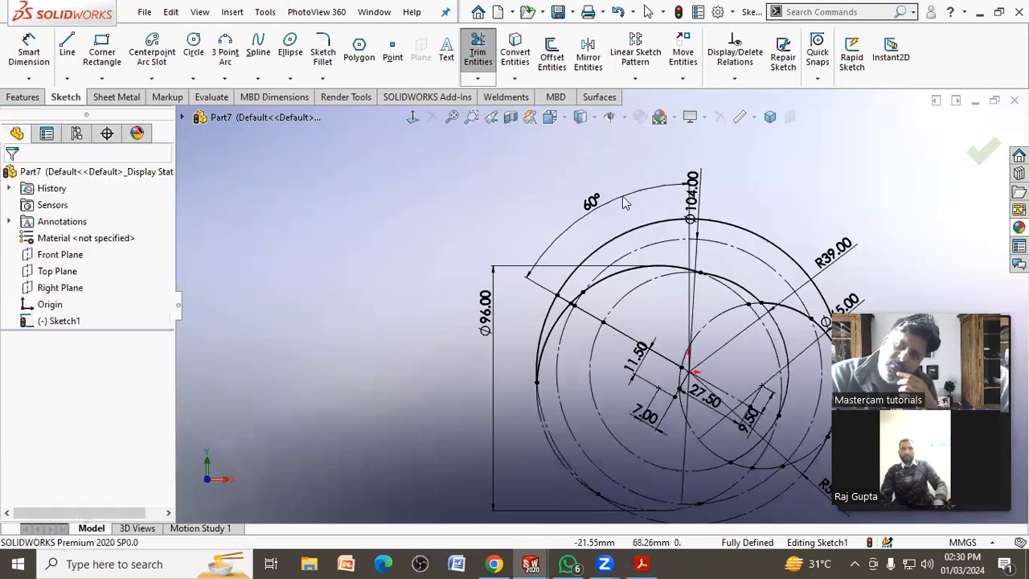
# Move the 104 mm diameter dimension to the upper left of the sketch and display it as a radius.
pyautogui.click(476, 222)
pyautogui.scroll(4, 611, 302)
pyautogui.scroll(-2, 759, 320)
pyautogui.scroll(-2, 683, 322)
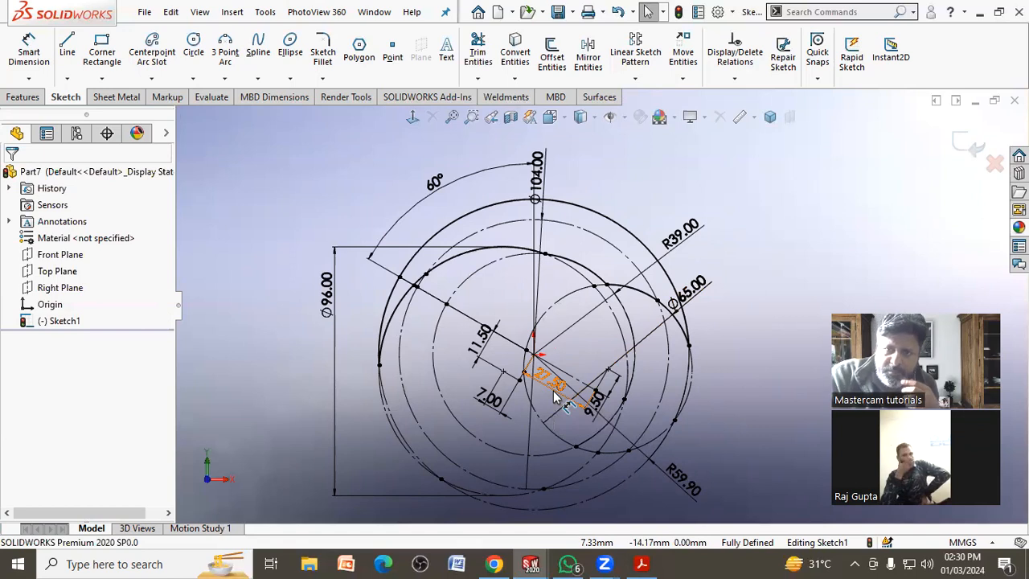
pyautogui.moveTo(535, 173); pyautogui.dragTo(454, 221)
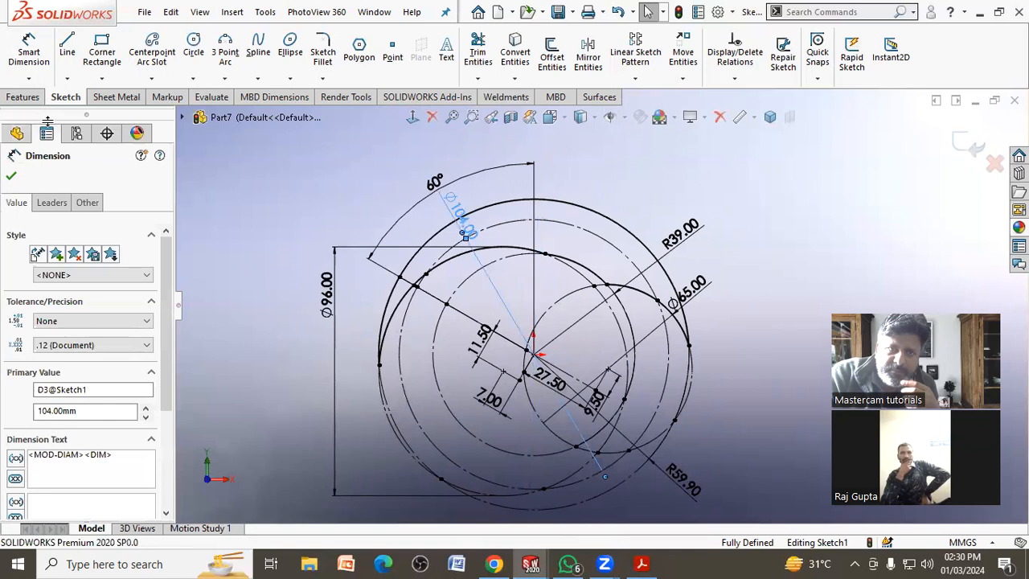
pyautogui.click(53, 204)
pyautogui.click(41, 301)
pyautogui.click(272, 228)
# Move the R59.90 dimension inside the upper part of its arc and display the 65 mm diameter dimension as a radius.
pyautogui.moveTo(513, 414)
pyautogui.mouseDown()
pyautogui.moveTo(406, 307)
pyautogui.moveTo(511, 234)
pyautogui.moveTo(599, 240)
pyautogui.moveTo(591, 235)
pyautogui.mouseUp()
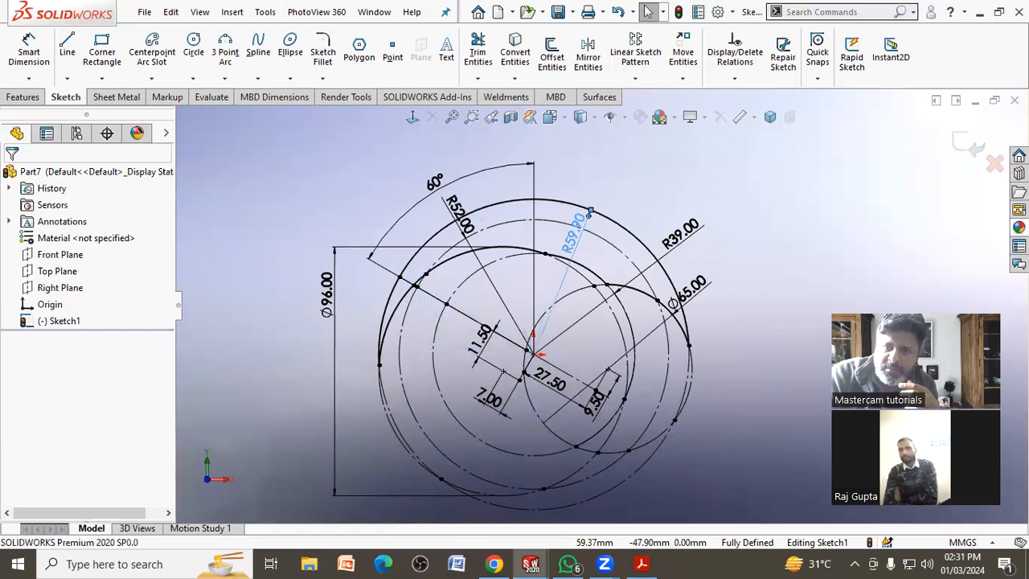
pyautogui.click(792, 252)
pyautogui.click(691, 288)
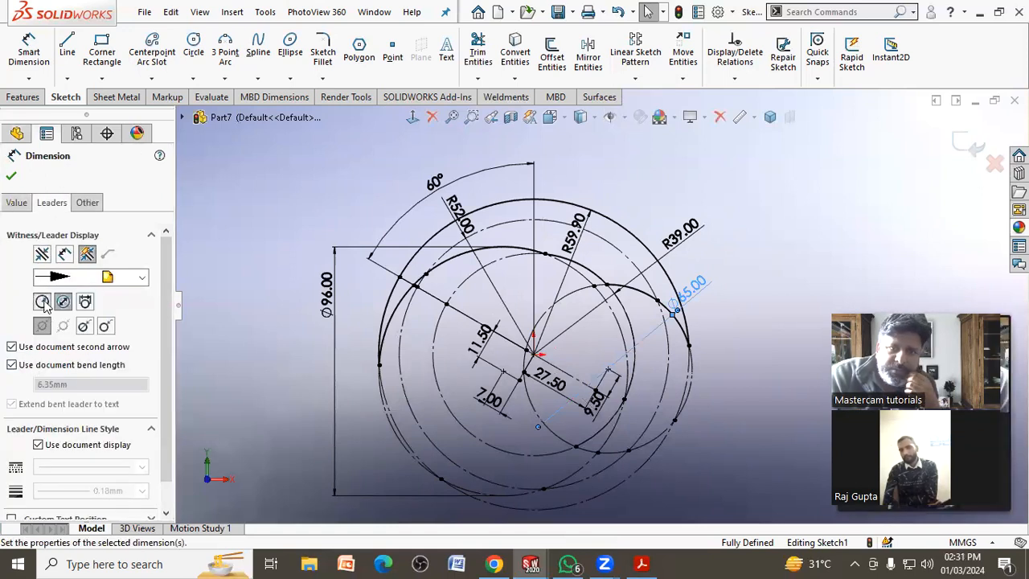
pyautogui.click(42, 302)
pyautogui.click(743, 290)
# Reposition the R39 dimension's text outside the upper-right part of the outer arc.
pyautogui.moveTo(678, 243); pyautogui.dragTo(620, 301)
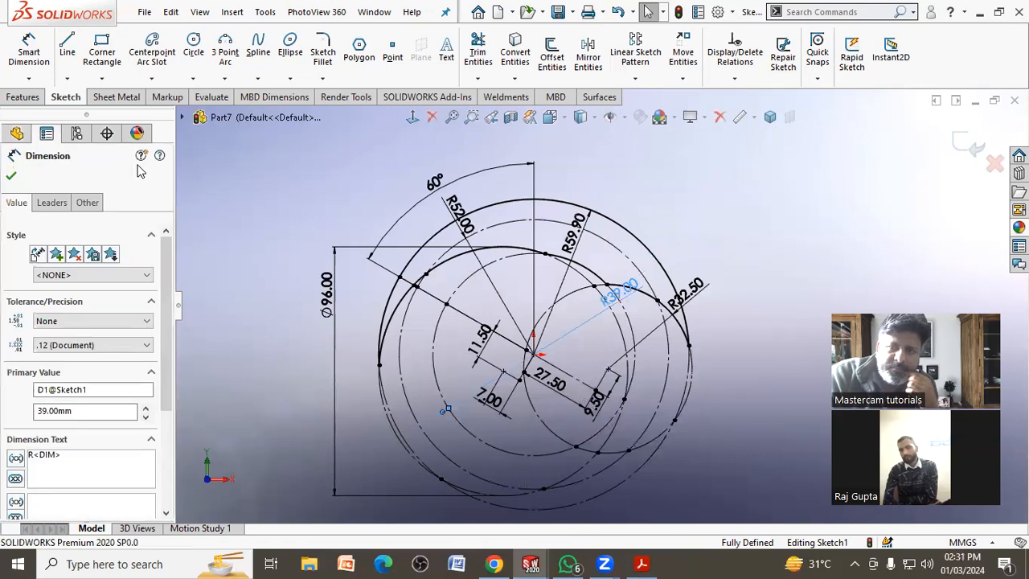
pyautogui.moveTo(621, 297); pyautogui.dragTo(641, 211)
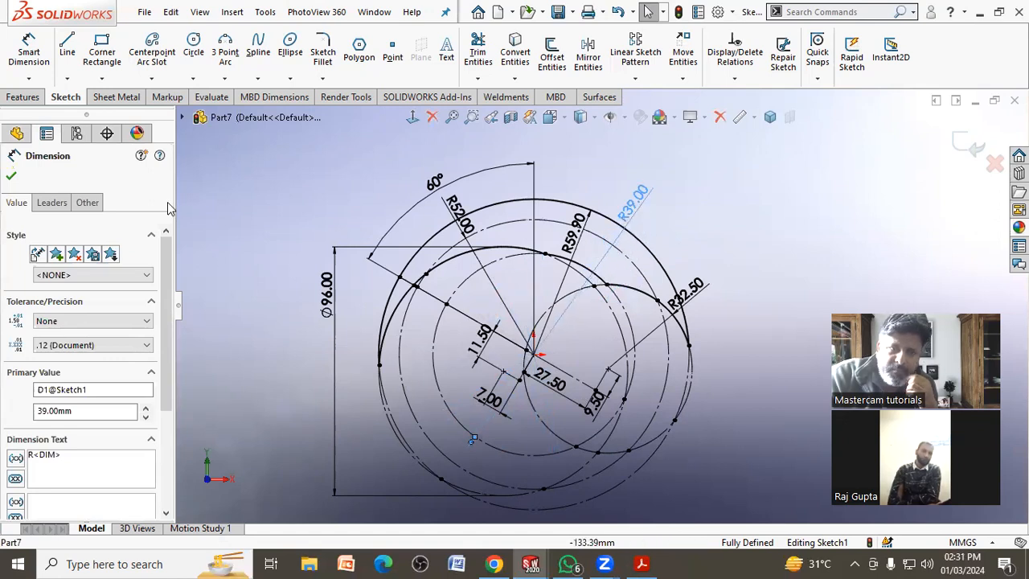
pyautogui.click(52, 202)
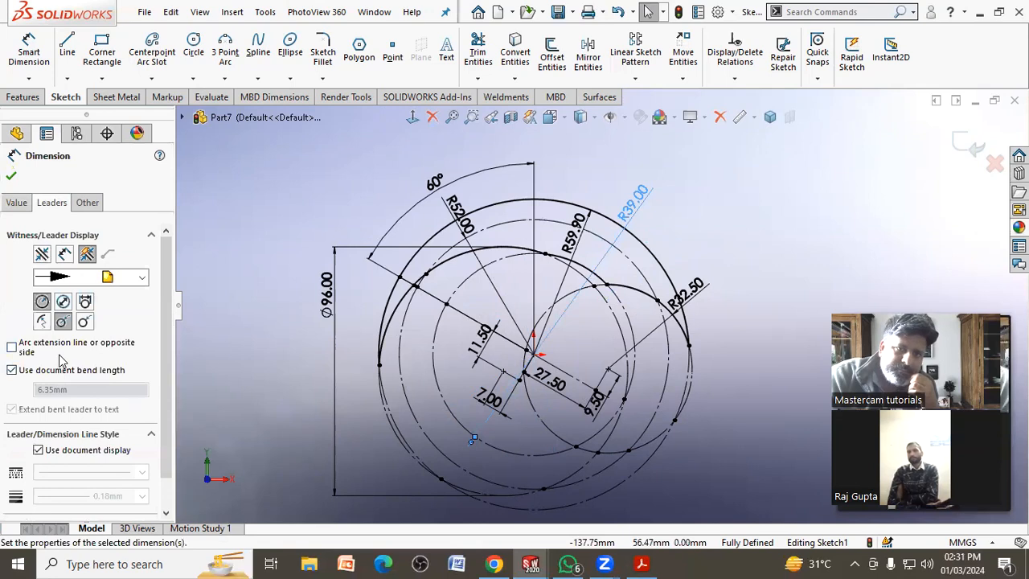
pyautogui.click(84, 323)
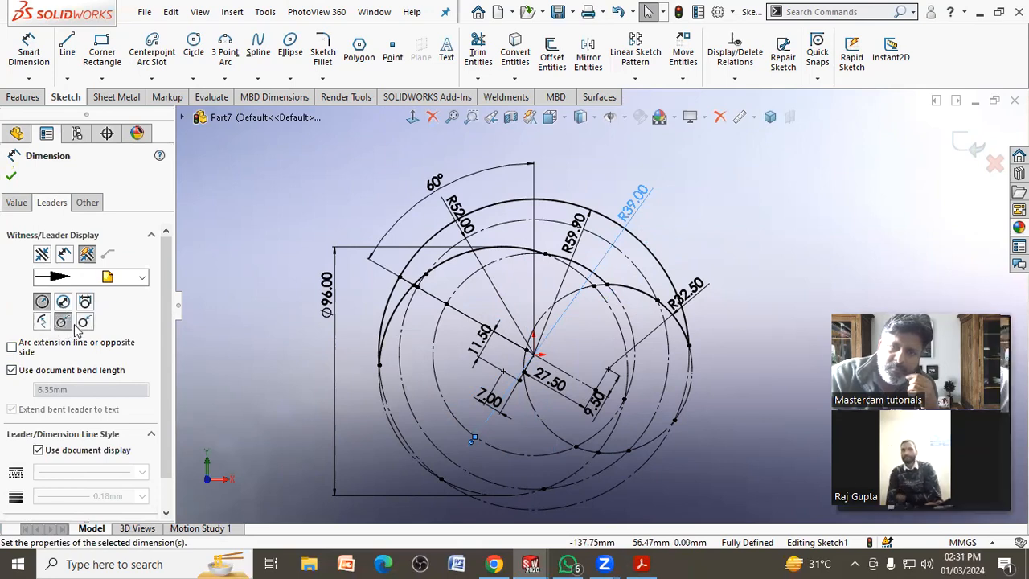
pyautogui.click(11, 176)
# Display the 96 mm diameter dimension as a radius and place its text outside the crescent's upper-left edge.
pyautogui.click(326, 294)
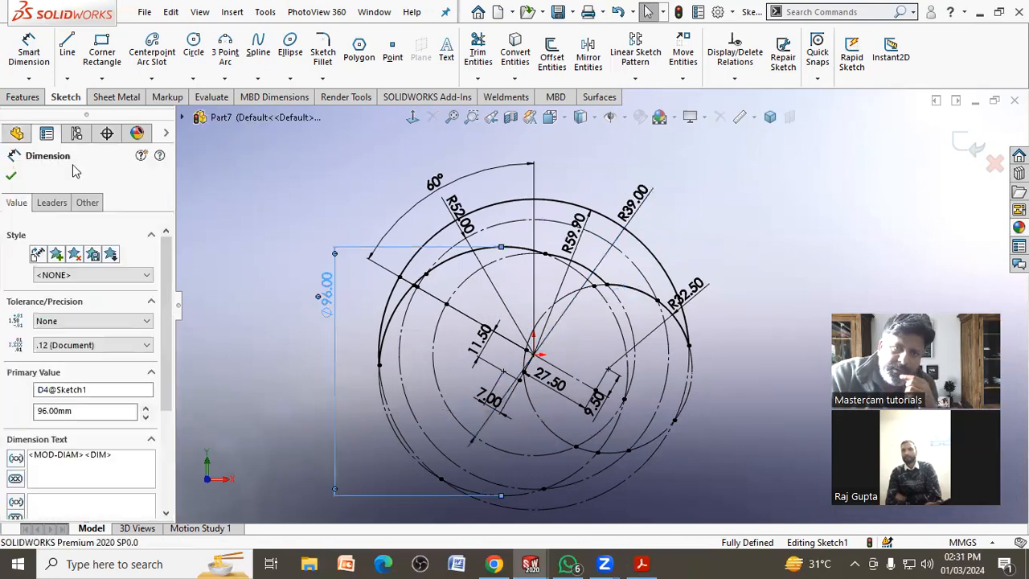
pyautogui.click(57, 204)
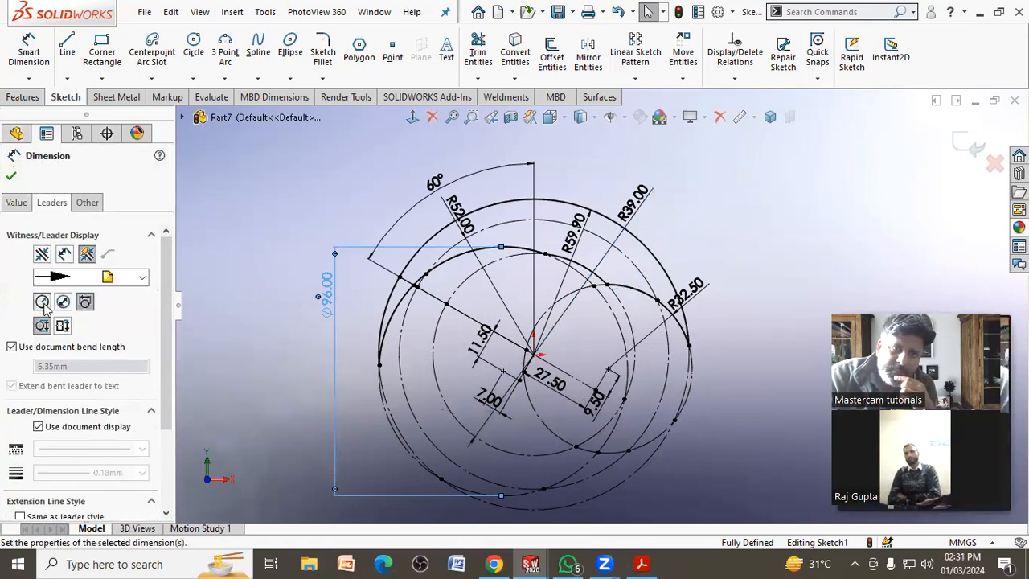
pyautogui.click(43, 305)
pyautogui.click(272, 216)
pyautogui.moveTo(319, 279); pyautogui.dragTo(338, 270)
pyautogui.click(272, 289)
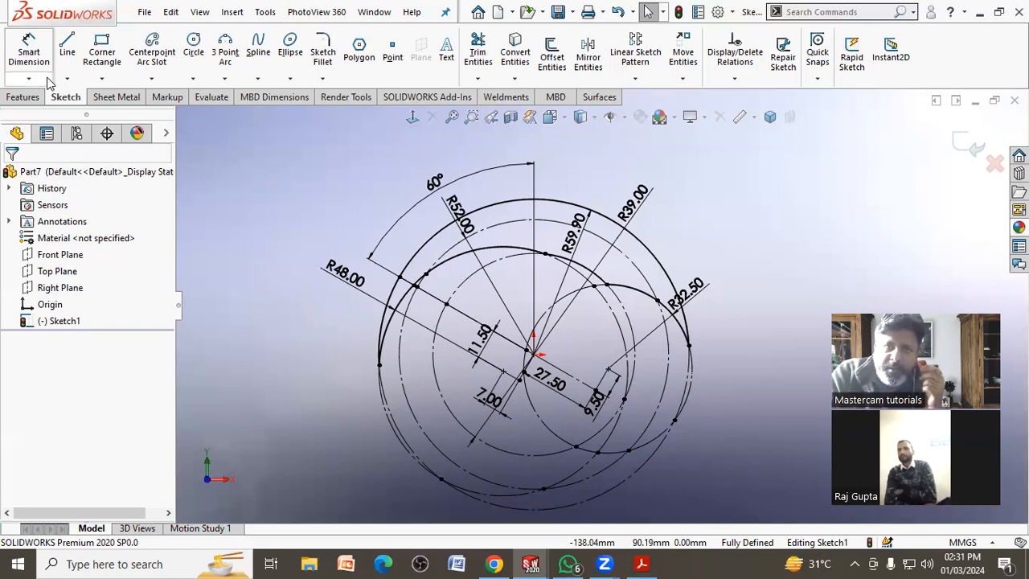
# Sketch two lines from the origin to the R52 construction circle, one on each side of the vertical line.
pyautogui.click(67, 48)
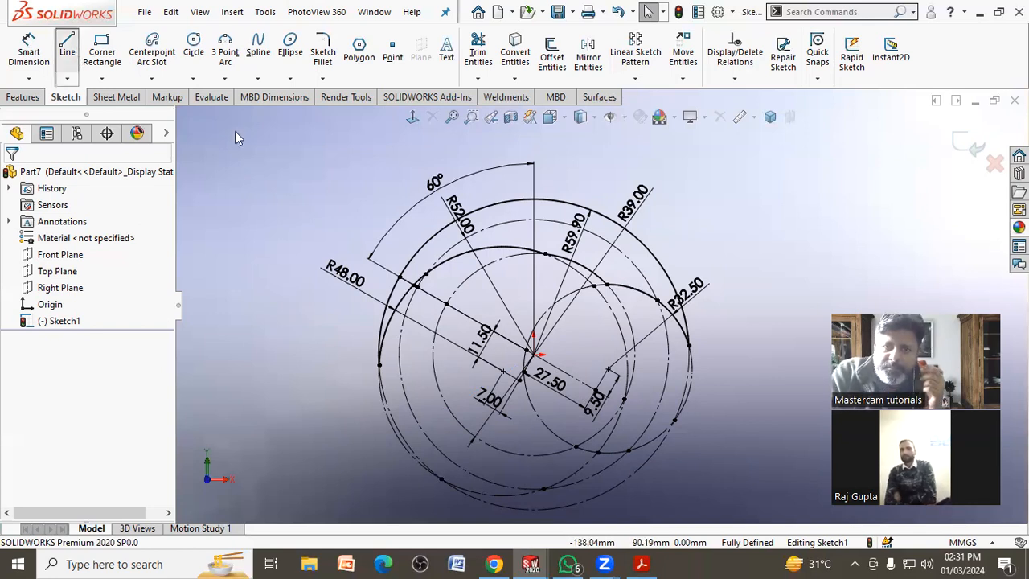
pyautogui.click(532, 354)
pyautogui.click(628, 259)
pyautogui.rightClick(637, 272)
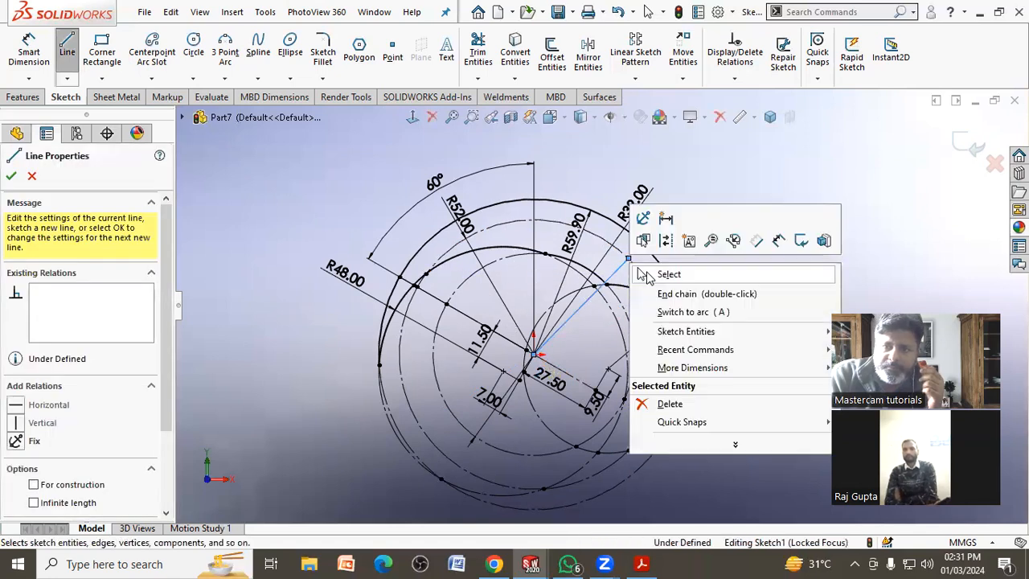
pyautogui.click(641, 274)
pyautogui.click(67, 48)
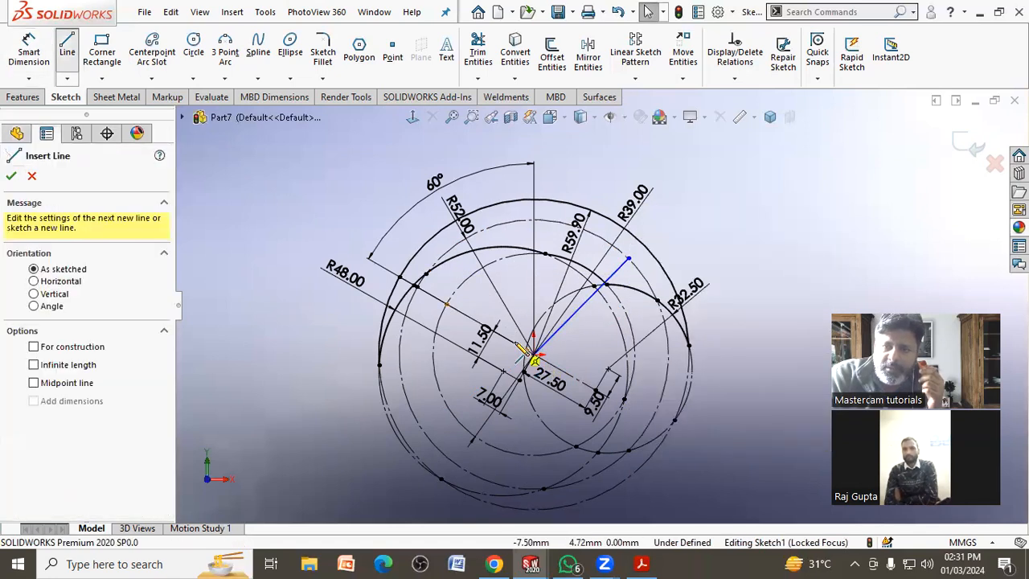
pyautogui.click(533, 354)
pyautogui.rightClick(516, 224)
pyautogui.click(525, 233)
# Dimension the right-hand radial line at 40° from the vertical through the origin.
pyautogui.click(29, 52)
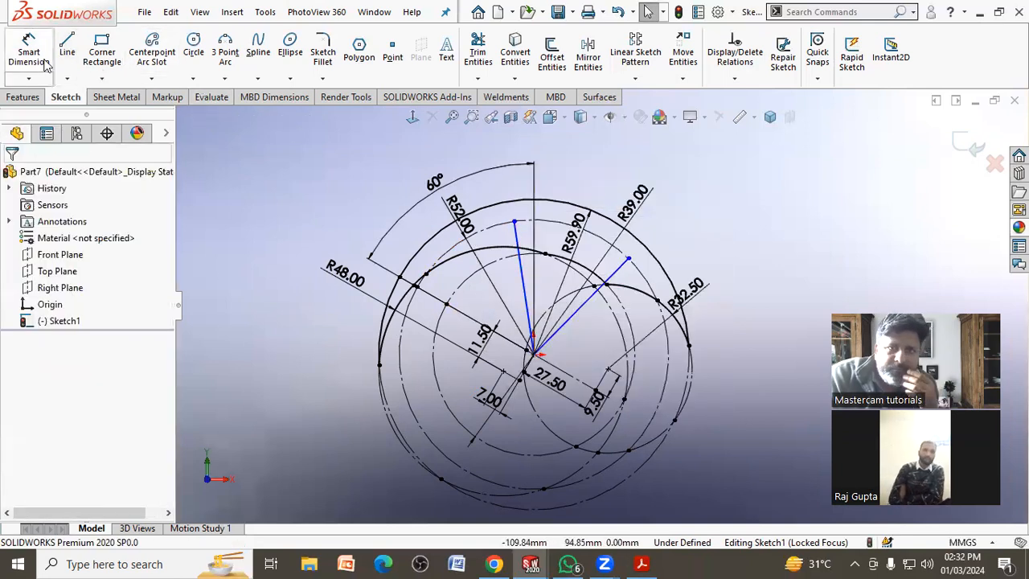
pyautogui.click(571, 316)
pyautogui.click(533, 354)
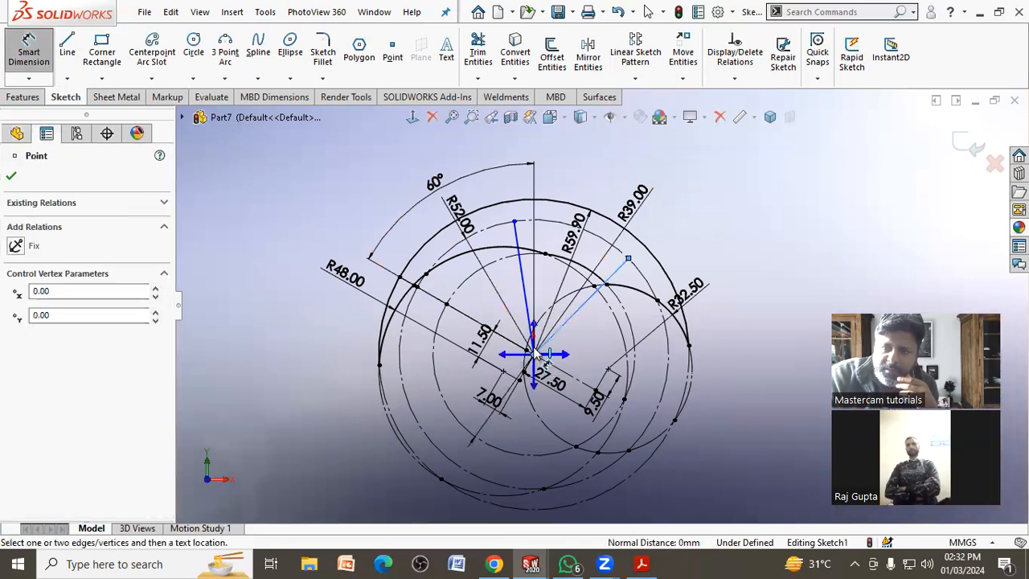
pyautogui.click(536, 324)
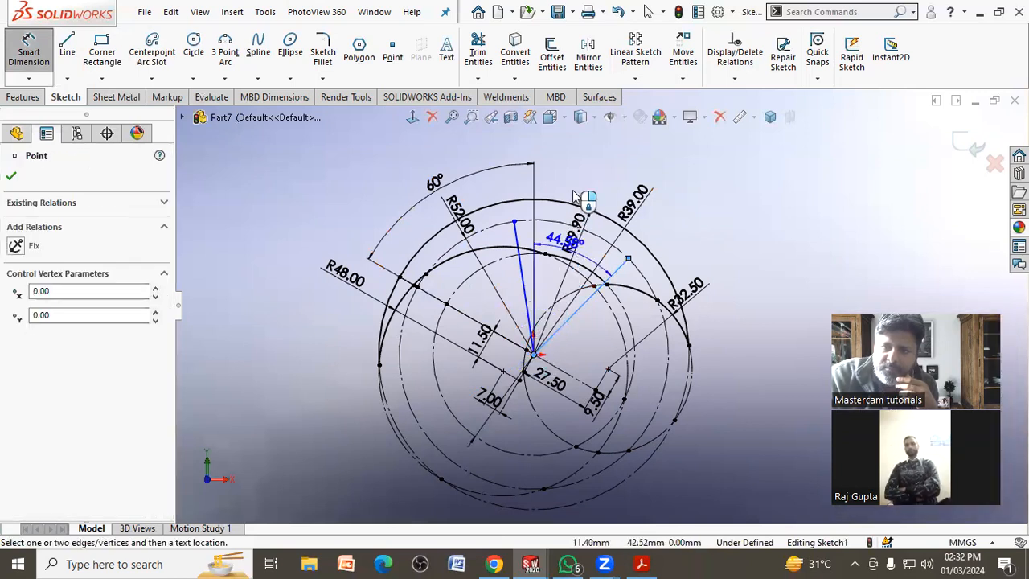
pyautogui.click(590, 169)
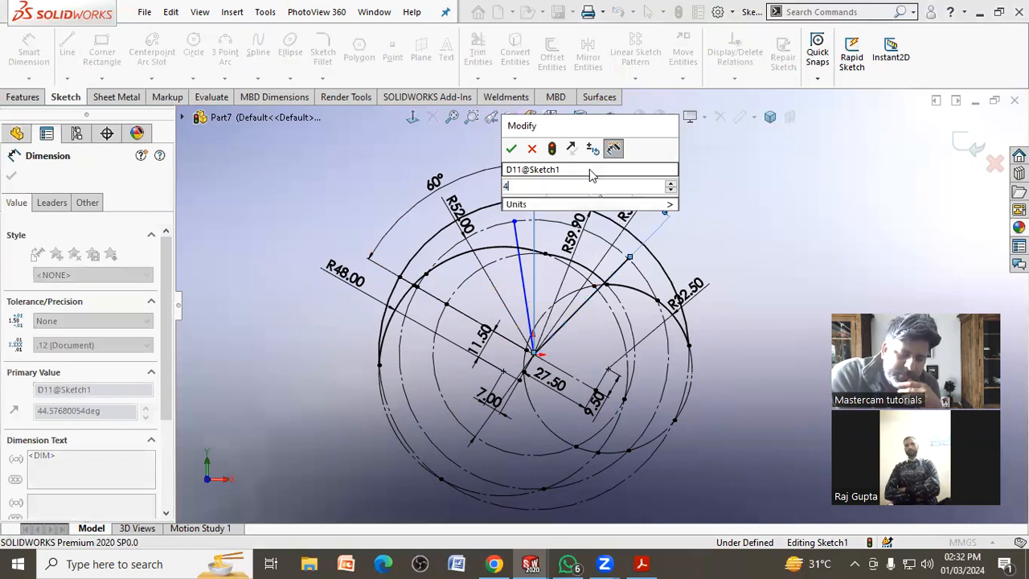
pyautogui.press('Return')
pyautogui.click(725, 203)
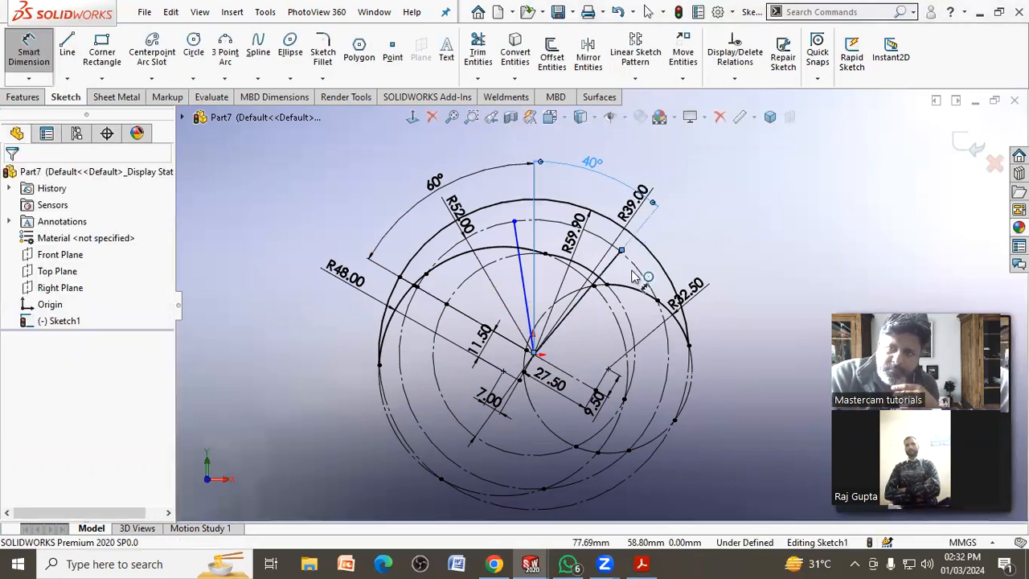
# Dimension the left-hand radial line at 20° from the vertical line through the origin.
pyautogui.click(524, 279)
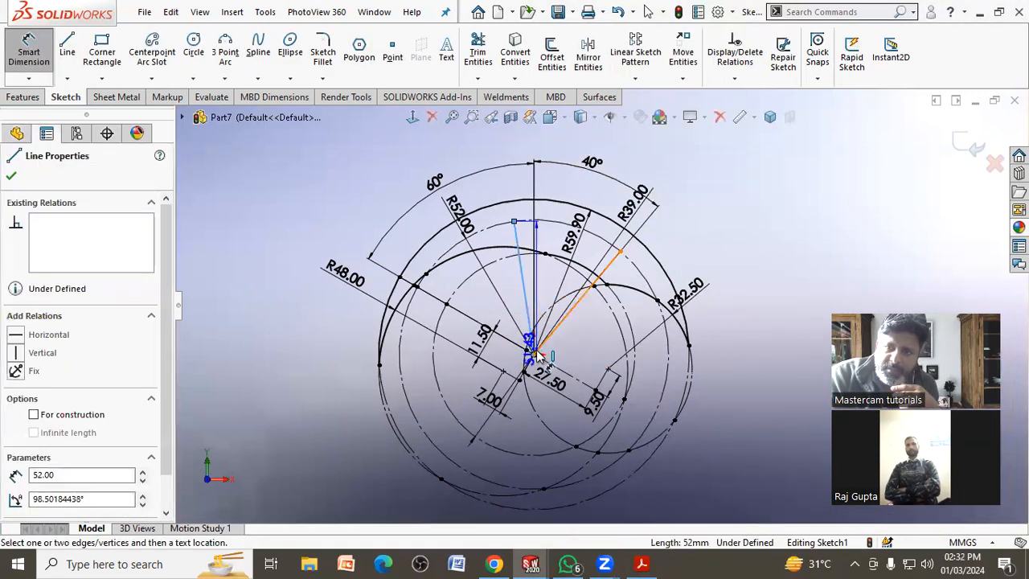
pyautogui.click(534, 352)
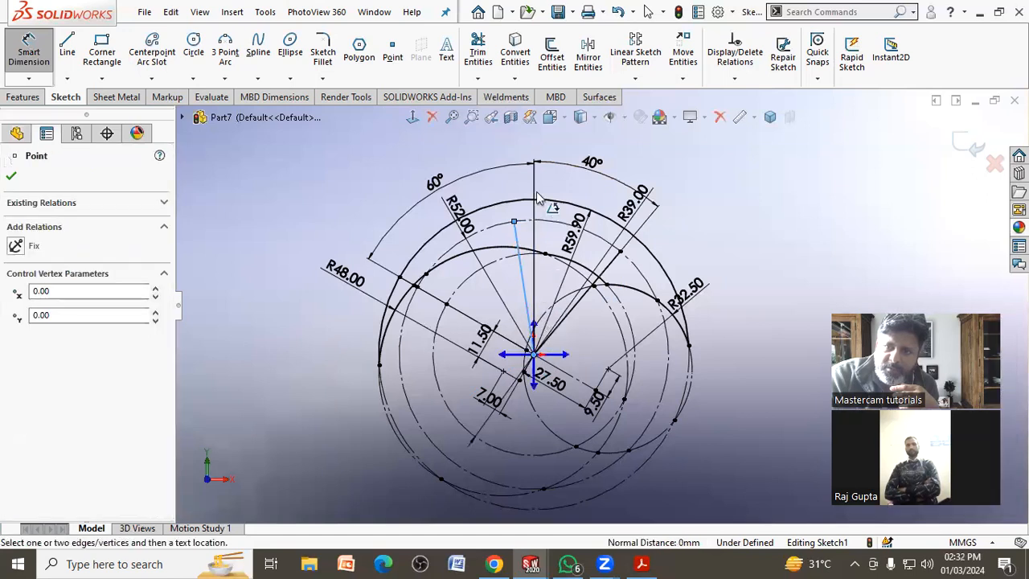
pyautogui.click(535, 320)
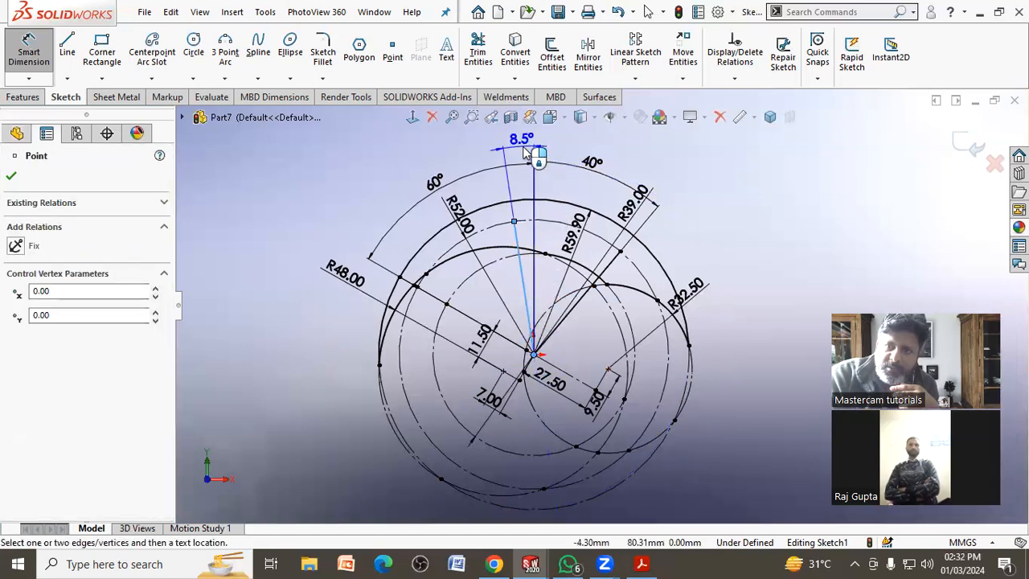
pyautogui.click(524, 151)
pyautogui.write('20')
pyautogui.press('Return')
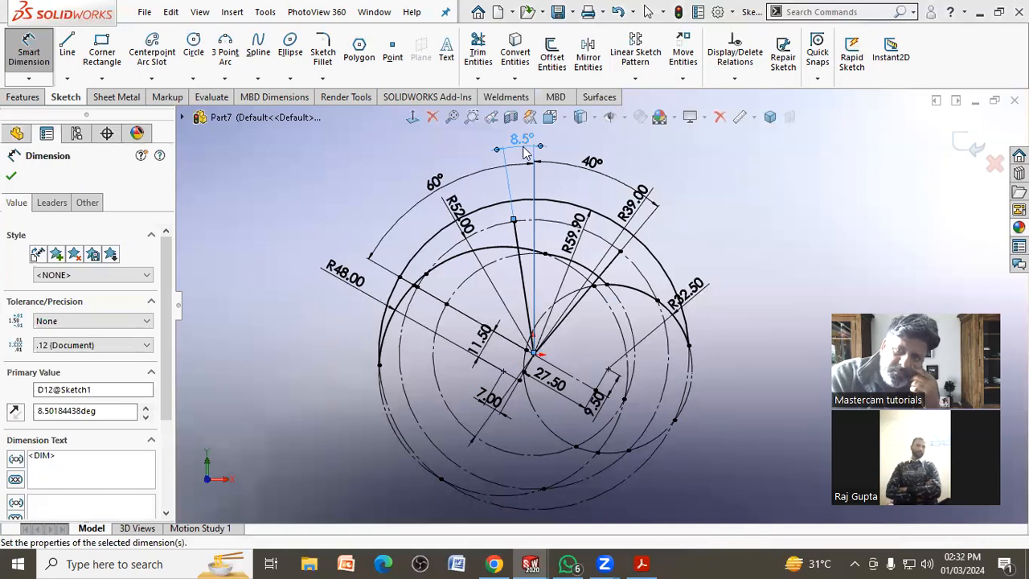
pyautogui.press('Escape')
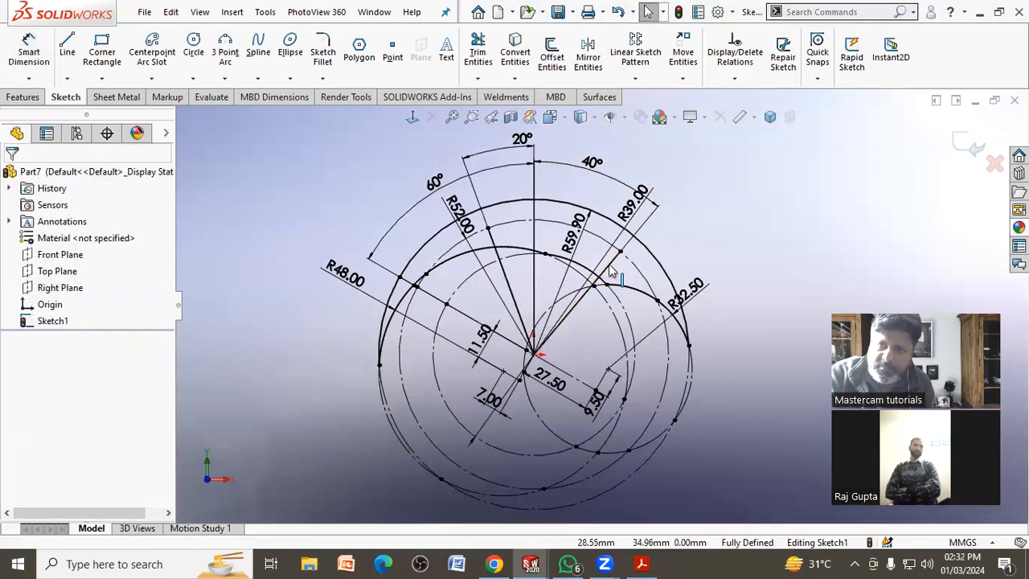
# Convert both angled radial lines of the sketch to construction geometry.
pyautogui.click(603, 273)
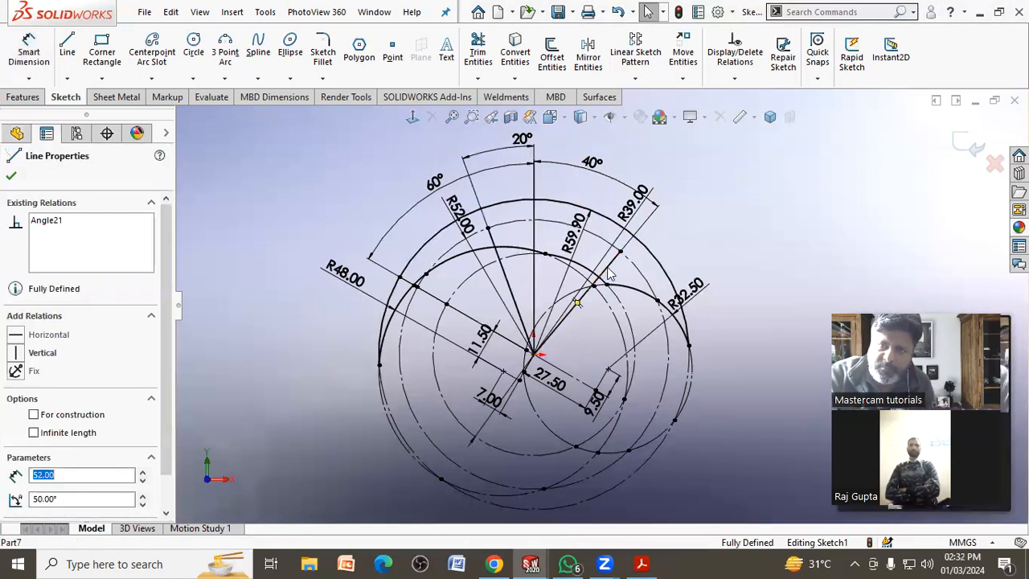
pyautogui.keyDown('ctrl'); pyautogui.click(505, 271); pyautogui.keyUp('ctrl')
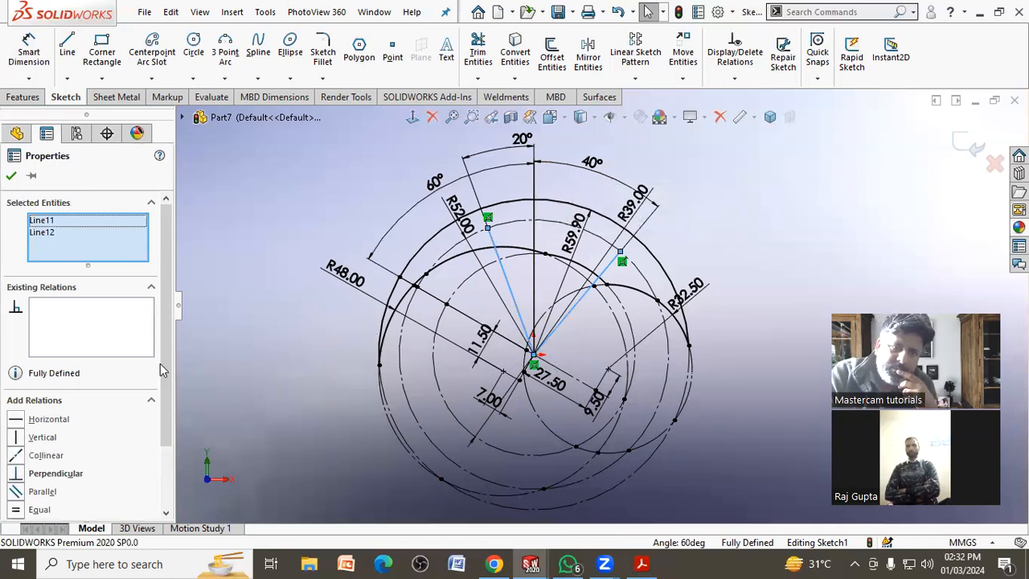
pyautogui.moveTo(165, 408); pyautogui.dragTo(166, 443)
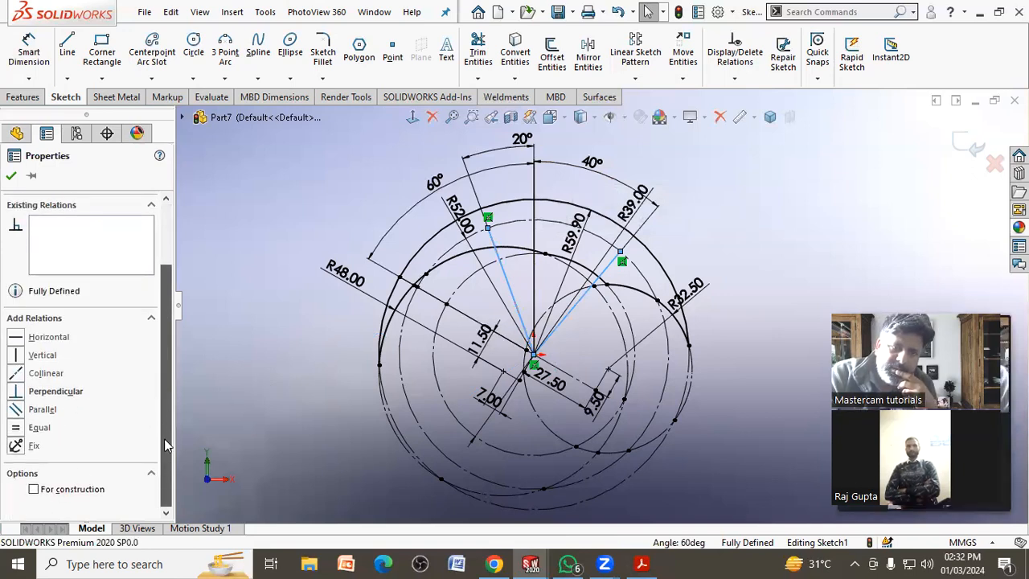
pyautogui.click(34, 488)
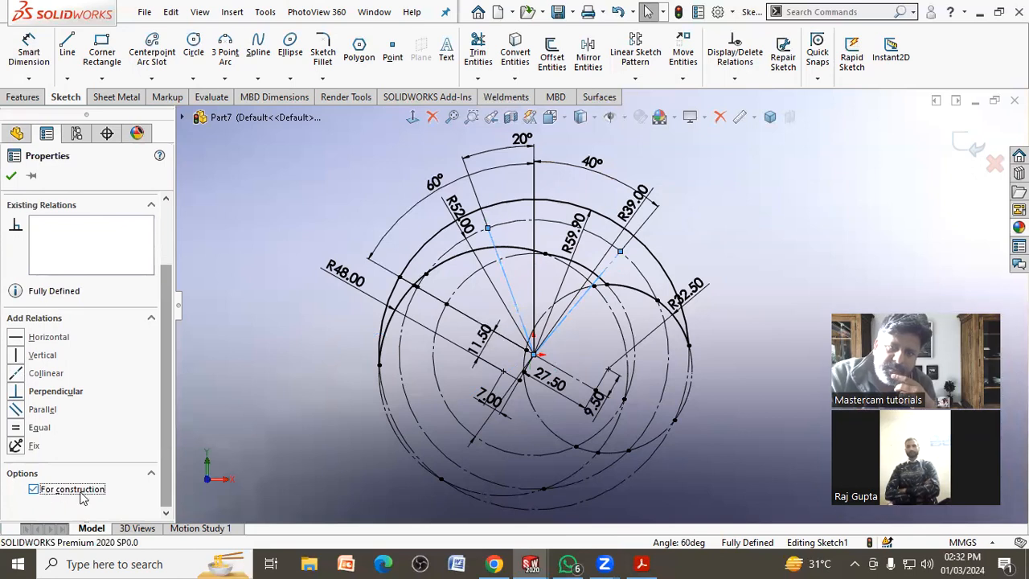
pyautogui.click(237, 373)
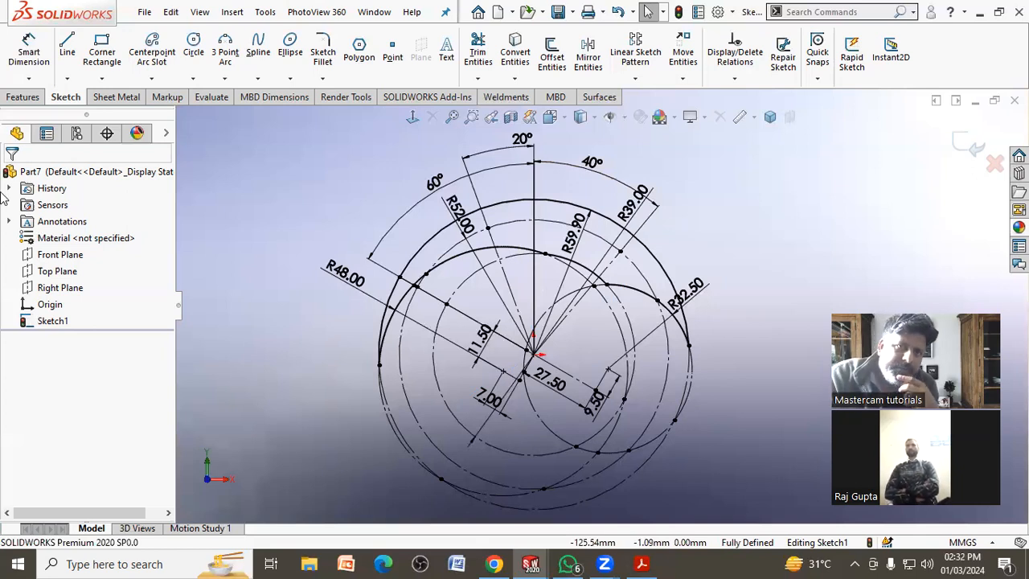
# Extrude the crescent profile to a blind depth of 60 mm in the reversed direction.
pyautogui.click(23, 96)
pyautogui.click(27, 65)
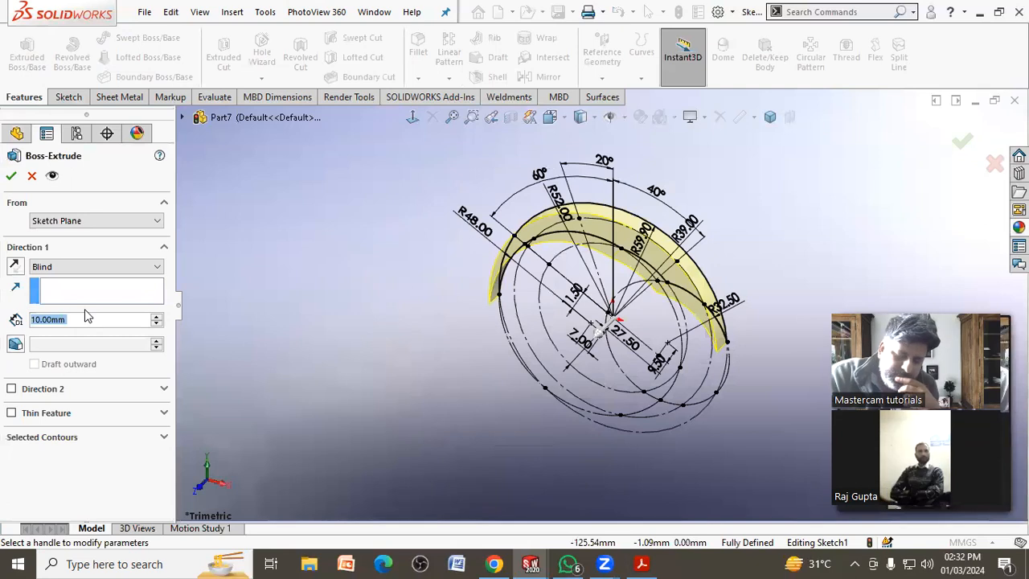
pyautogui.write('60')
pyautogui.press('Return')
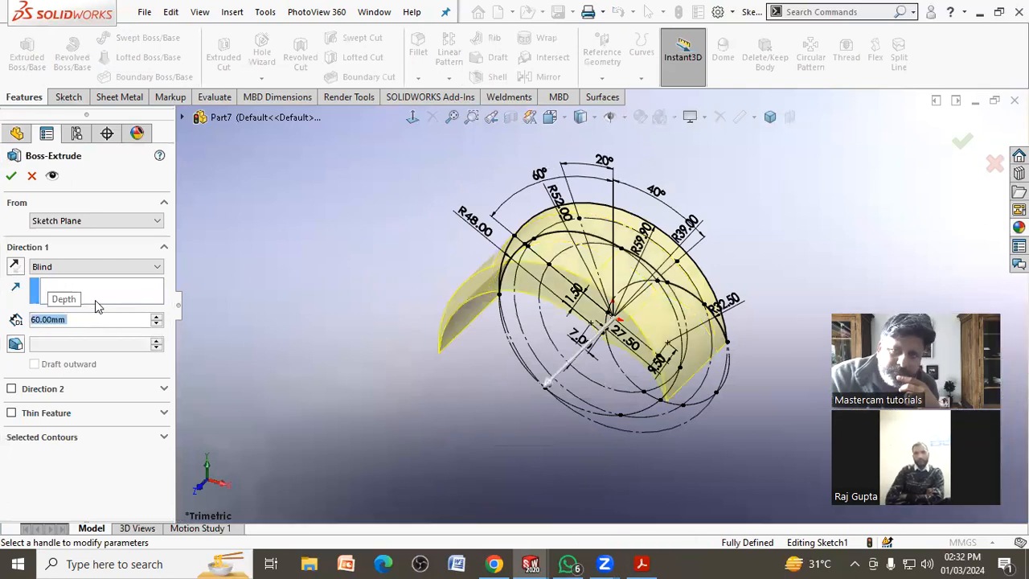
pyautogui.click(11, 266)
pyautogui.click(11, 266)
pyautogui.click(11, 266)
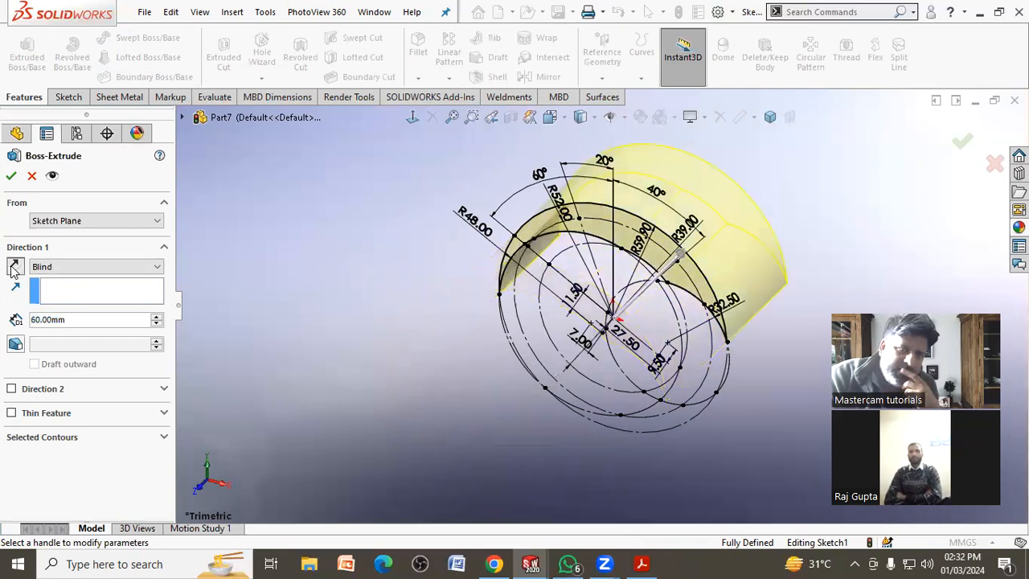
pyautogui.click(12, 175)
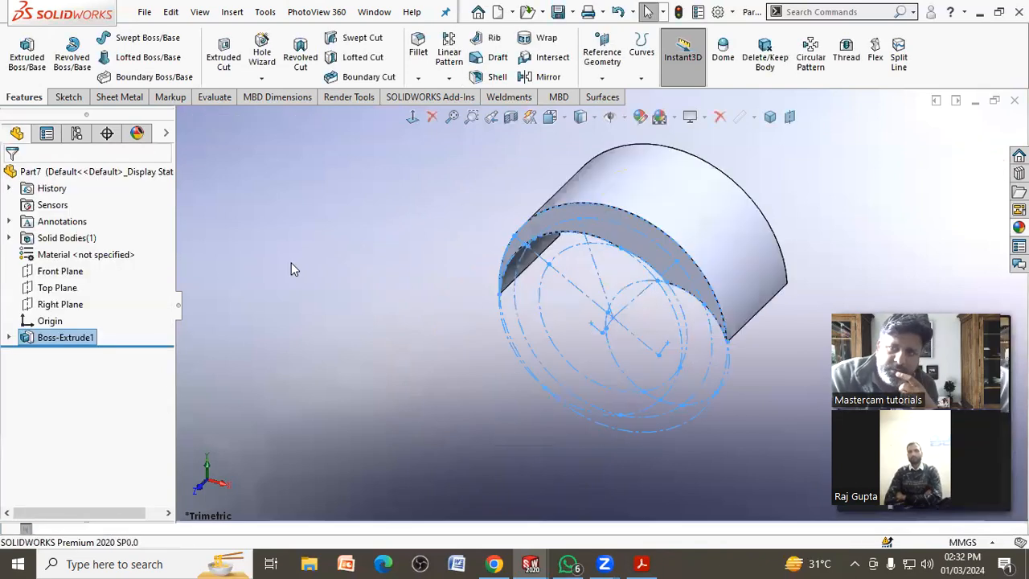
# Show the extrusion's base sketch so its construction lines can locate the holes on the crescent face.
pyautogui.moveTo(367, 347); pyautogui.dragTo(193, 303, button='middle')
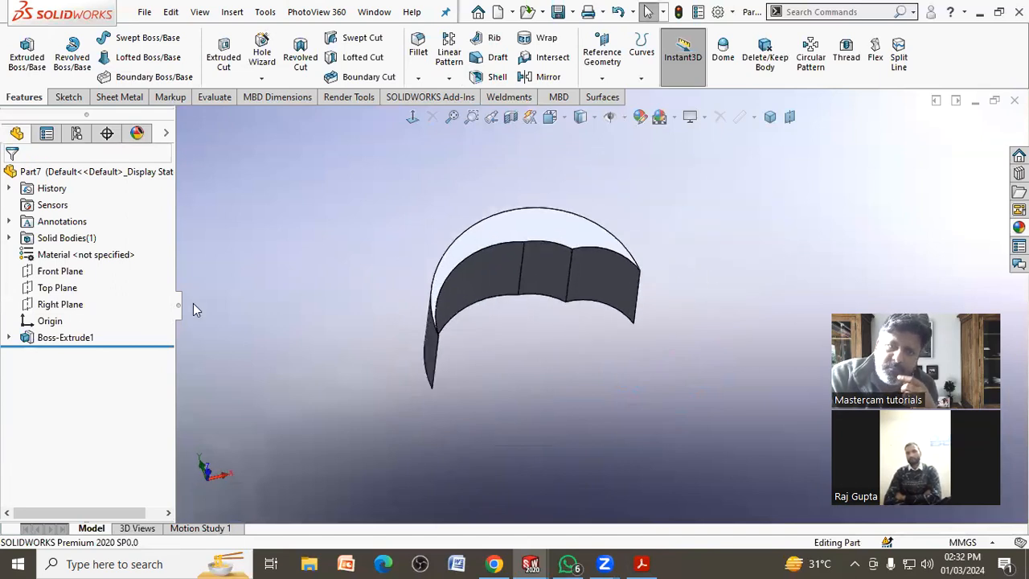
pyautogui.click(8, 338)
pyautogui.click(69, 354)
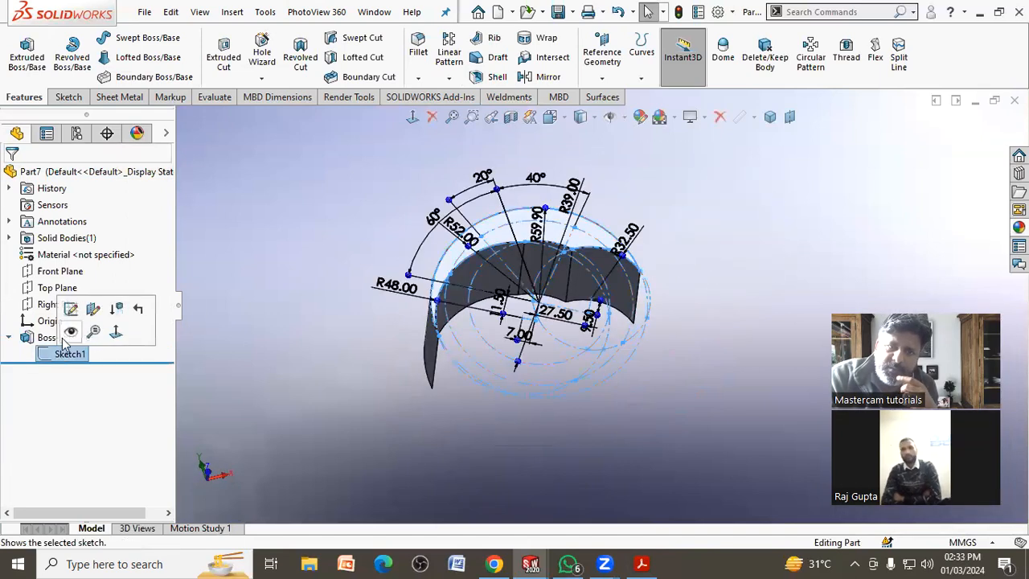
pyautogui.click(70, 332)
pyautogui.moveTo(472, 189)
pyautogui.mouseDown(button='middle')
pyautogui.moveTo(471, 218)
pyautogui.moveTo(464, 210)
pyautogui.mouseUp(button='middle')
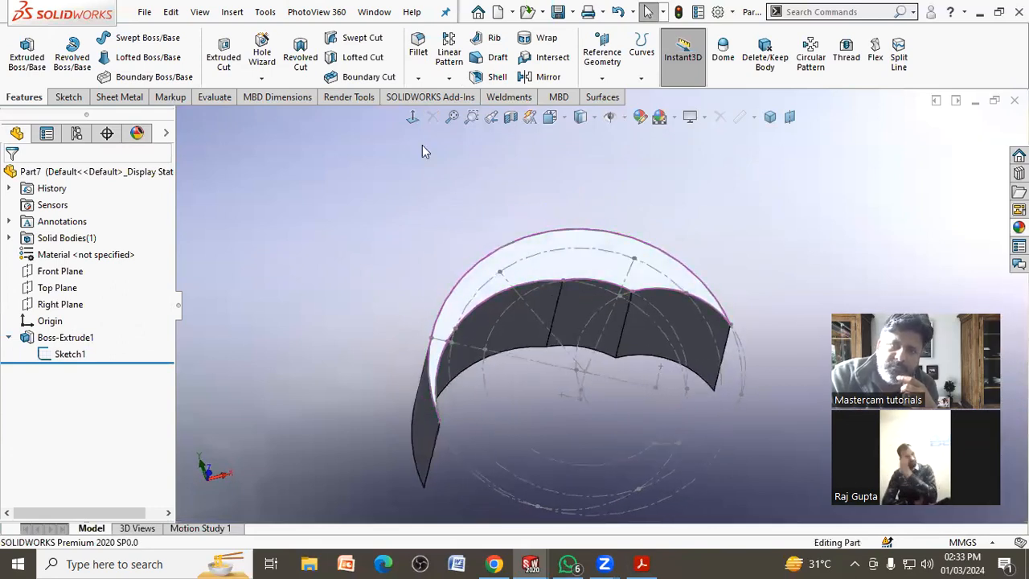
# Start a Hole Wizard ISO bottoming tapped hole, check the hole callouts in the PDF drawing, and set the size to M8.
pyautogui.click(254, 59)
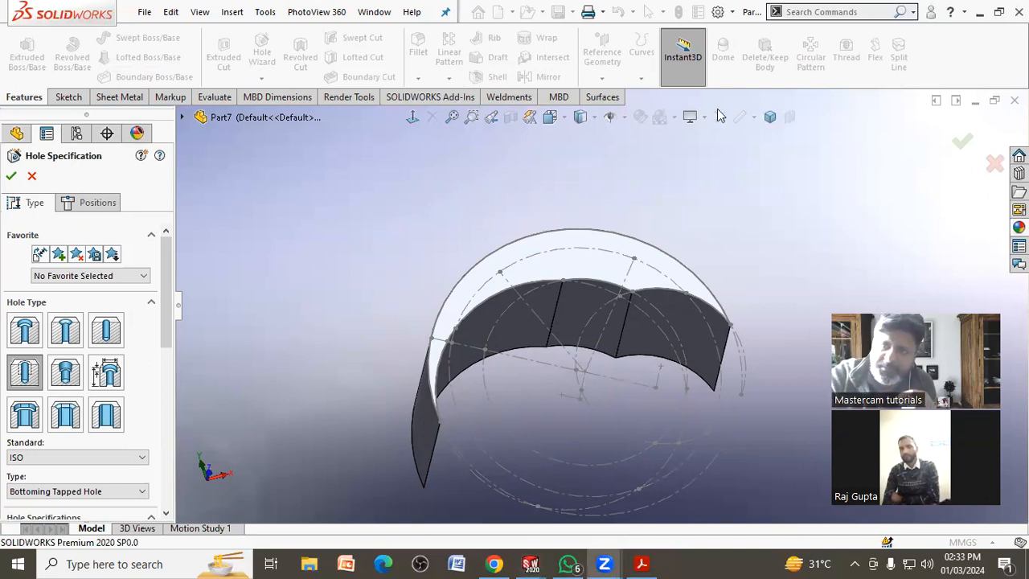
pyautogui.click(639, 563)
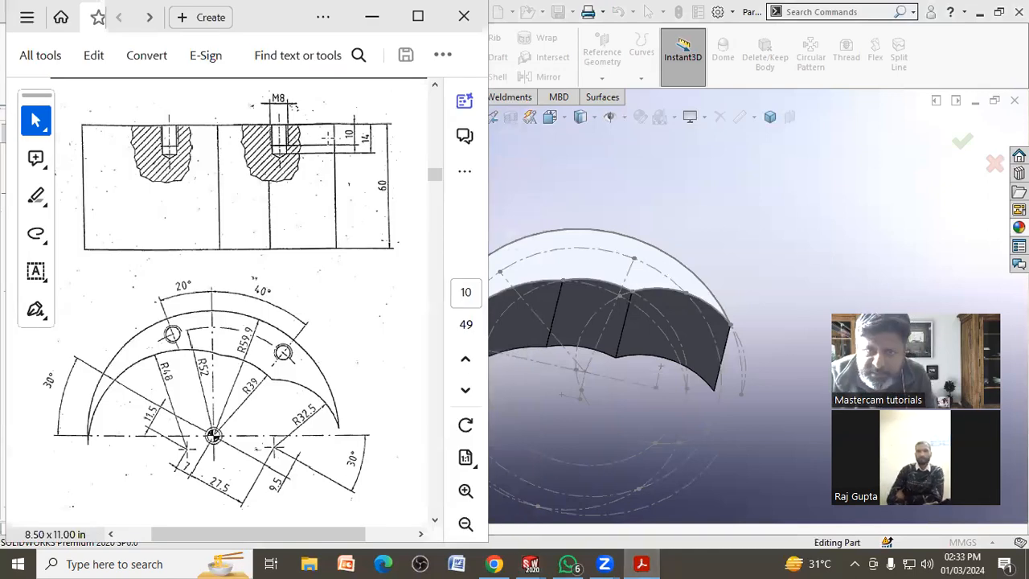
pyautogui.click(371, 16)
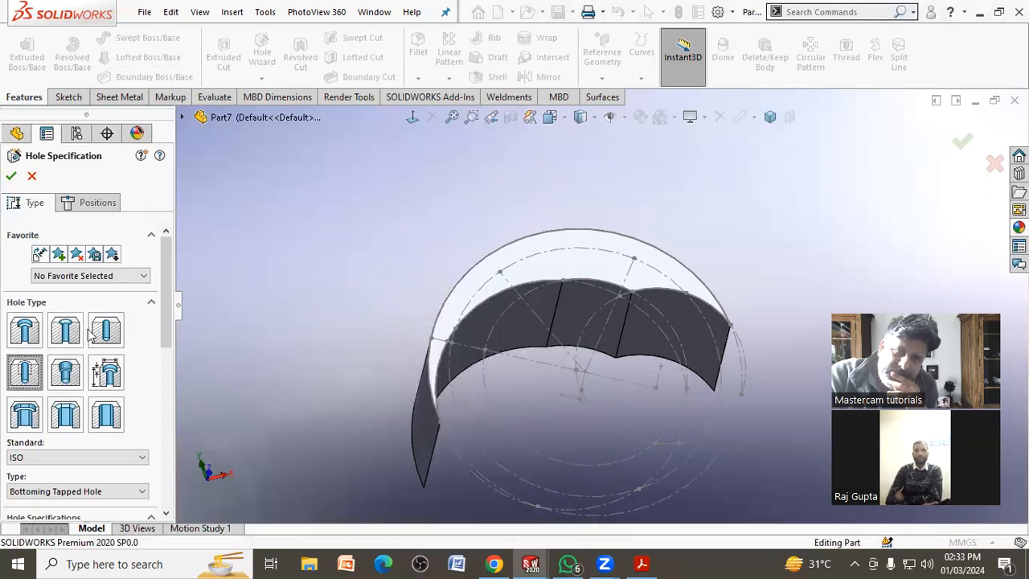
pyautogui.scroll(-5, 165, 281)
pyautogui.click(141, 339)
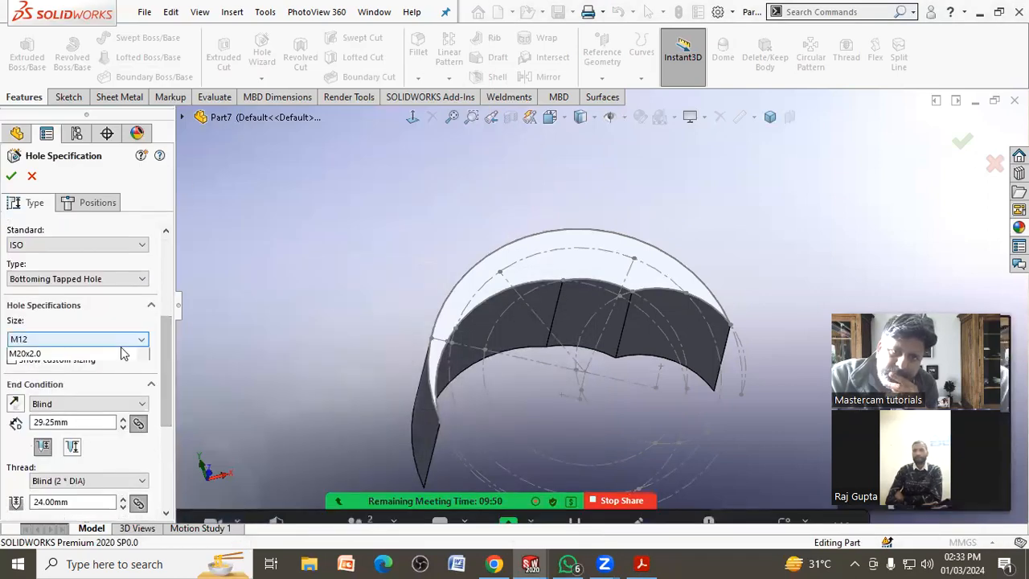
pyautogui.scroll(2, 80, 411)
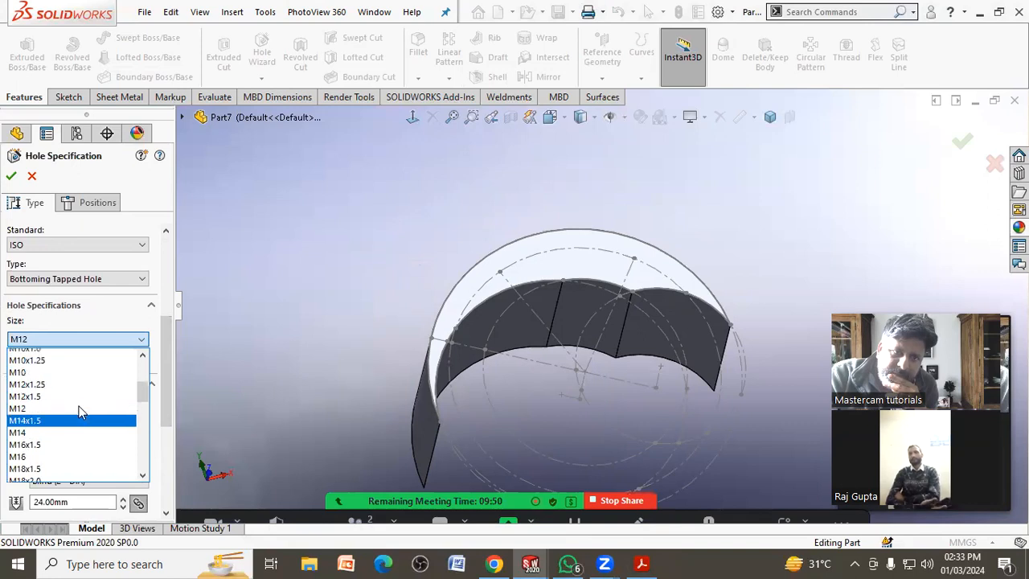
pyautogui.scroll(3, 58, 372)
pyautogui.click(62, 392)
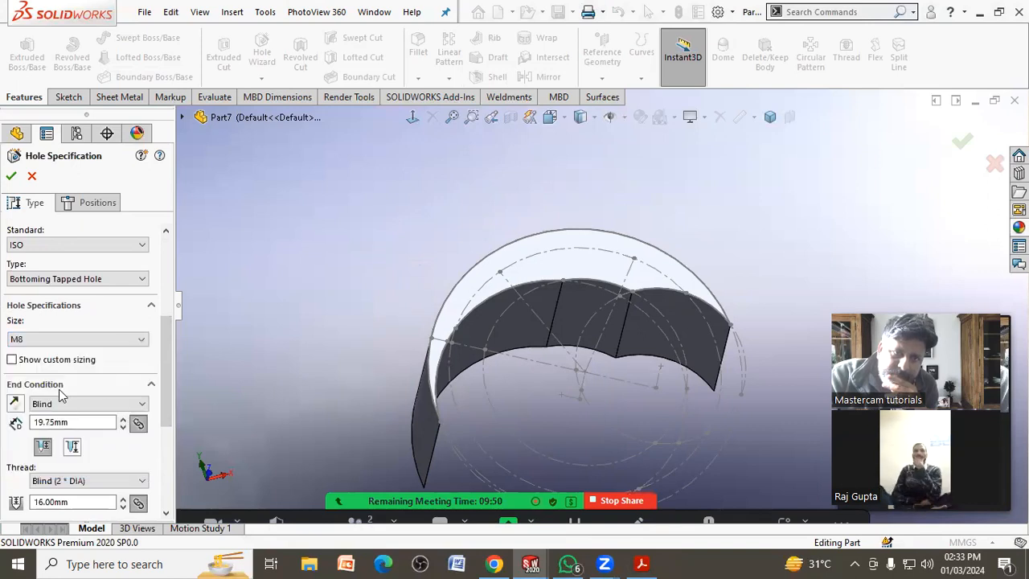
# Give the M8 tapped hole a cosmetic thread with 10 mm thread depth and a blind hole depth of 14 mm.
pyautogui.scroll(-3, 156, 354)
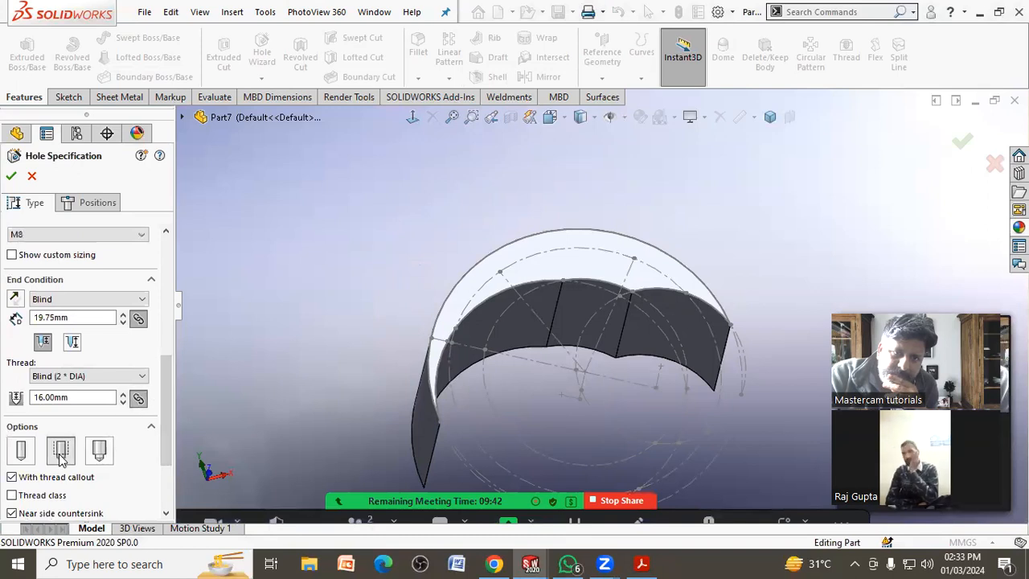
pyautogui.click(61, 452)
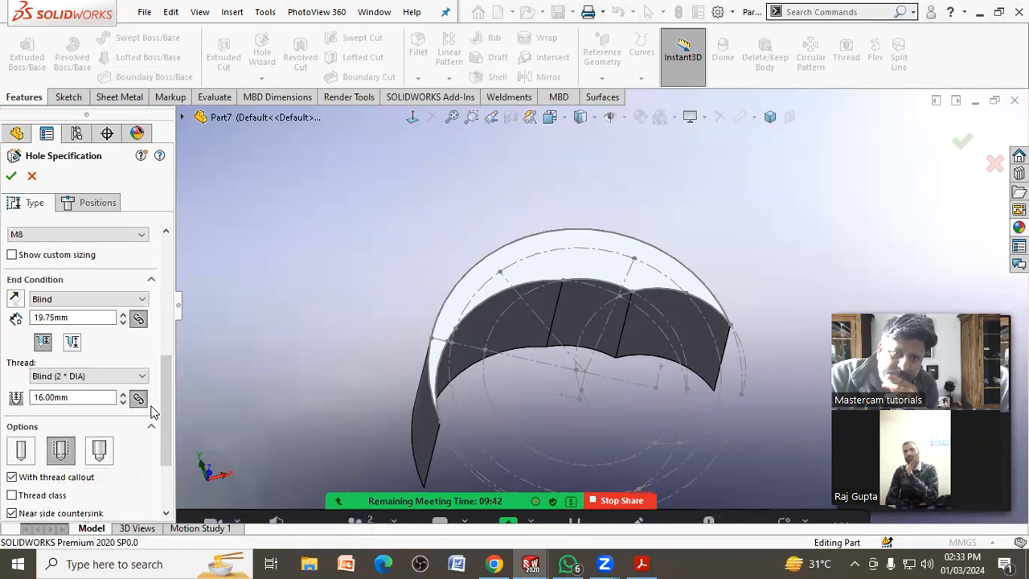
pyautogui.scroll(-1, 161, 393)
pyautogui.click(85, 371)
pyautogui.moveTo(14, 374); pyautogui.dragTo(9, 375)
pyautogui.write('14')
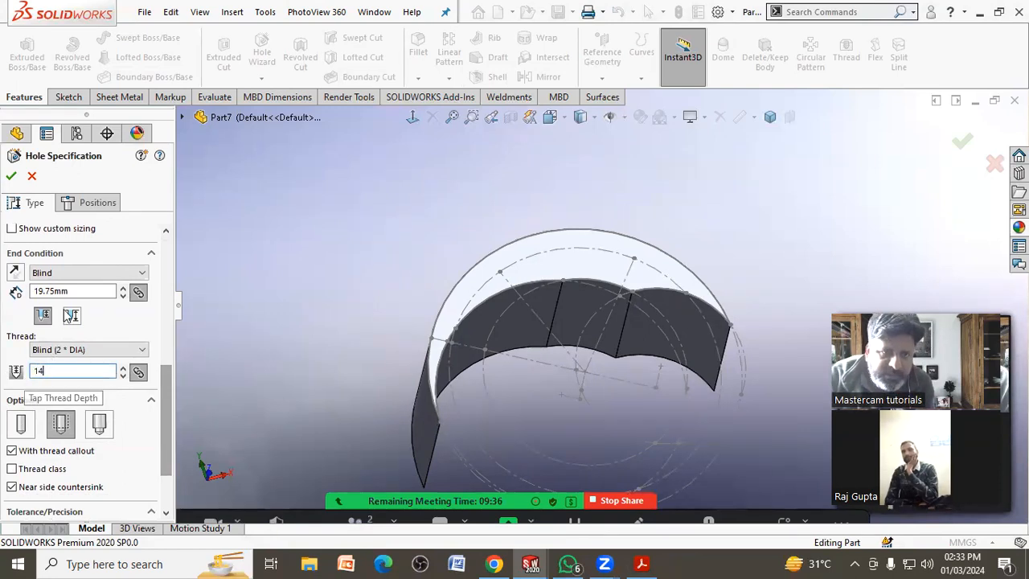
pyautogui.doubleClick(82, 290)
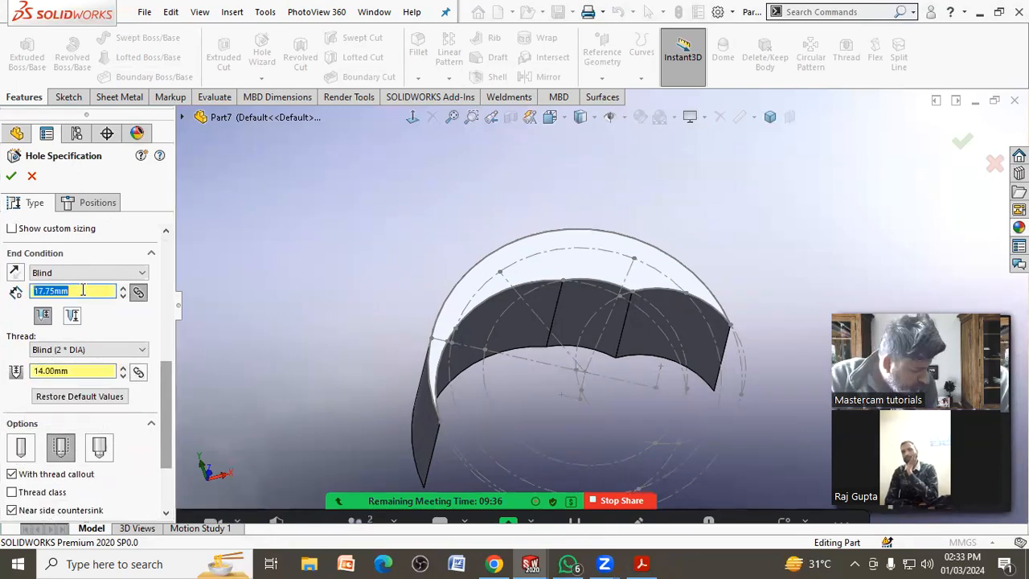
pyautogui.moveTo(73, 367); pyautogui.dragTo(7, 367)
pyautogui.write('10')
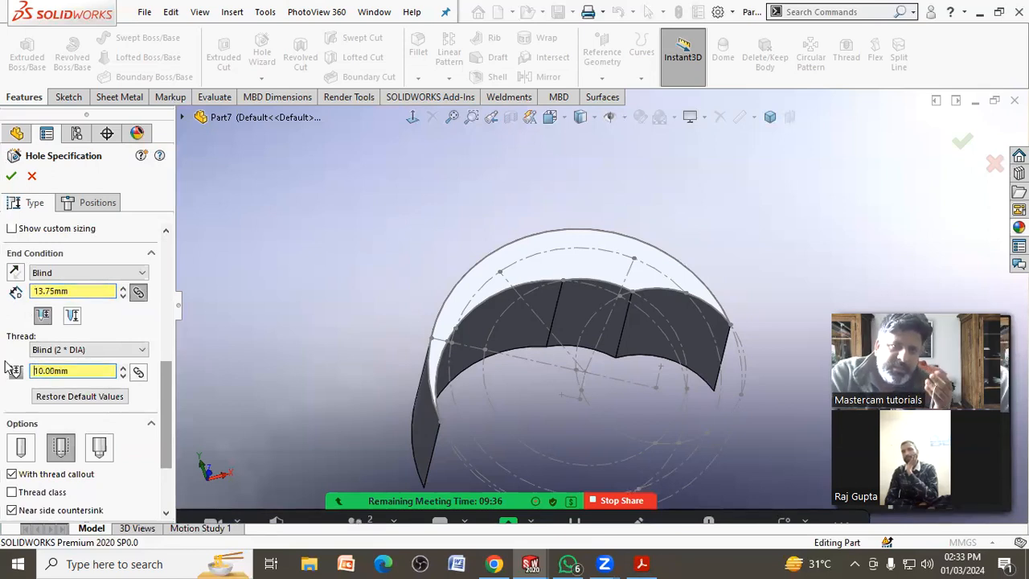
pyautogui.doubleClick(76, 290)
pyautogui.write('1')
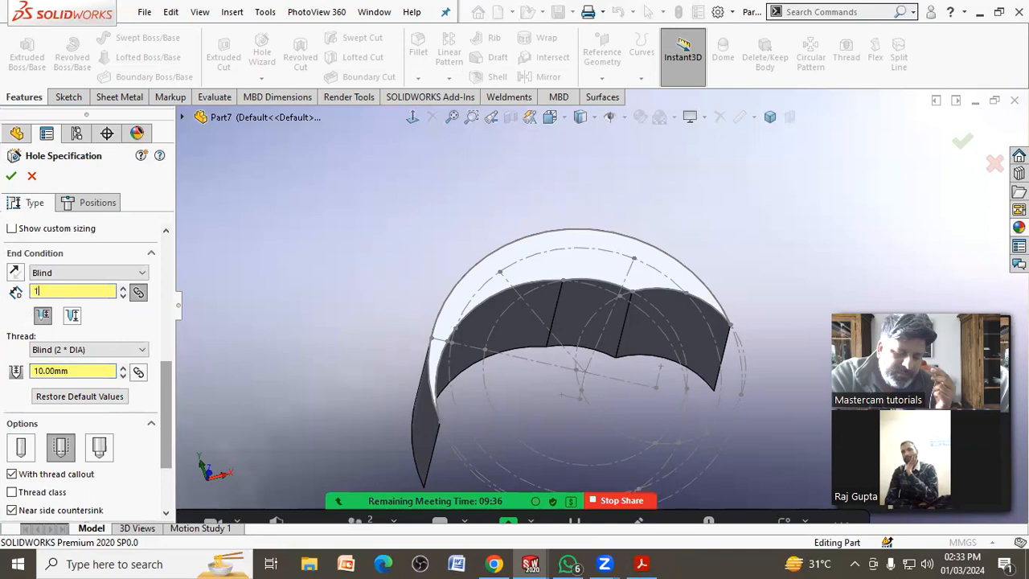
pyautogui.press('Return')
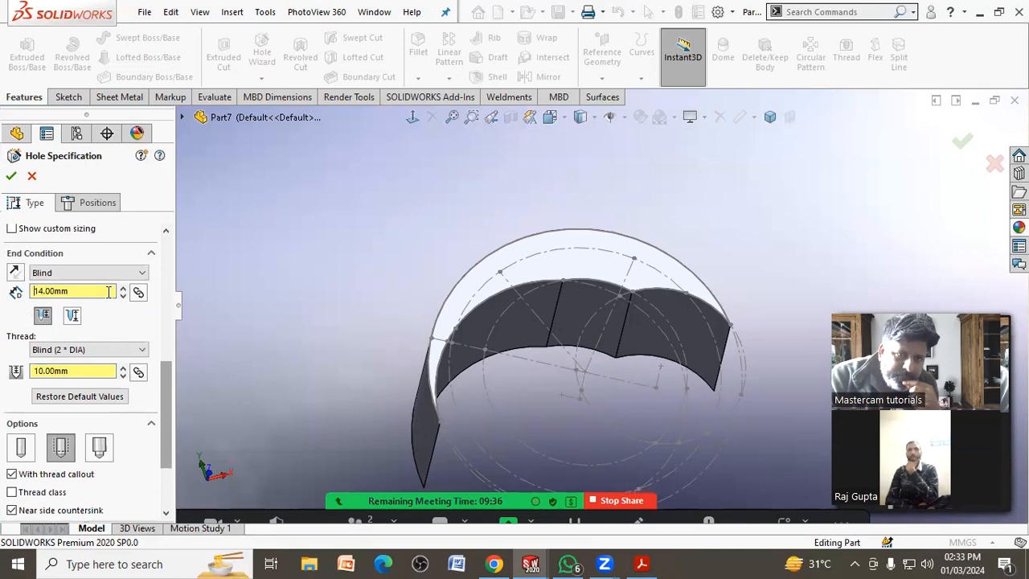
# Try to locate the tapped holes with a 3D sketch on the two R52 circle points of the crescent face.
pyautogui.click(106, 204)
pyautogui.click(101, 336)
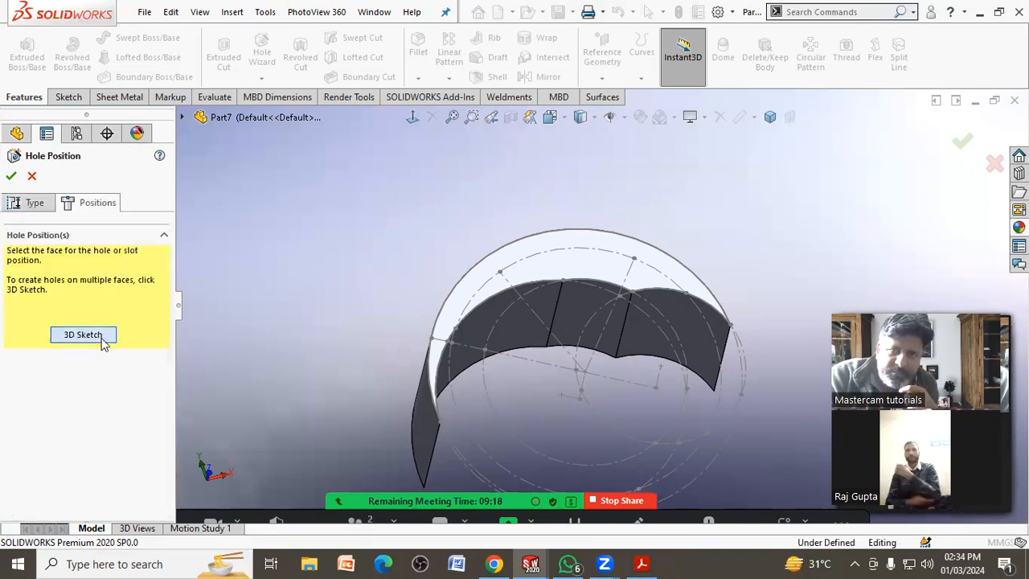
pyautogui.click(506, 285)
pyautogui.click(634, 258)
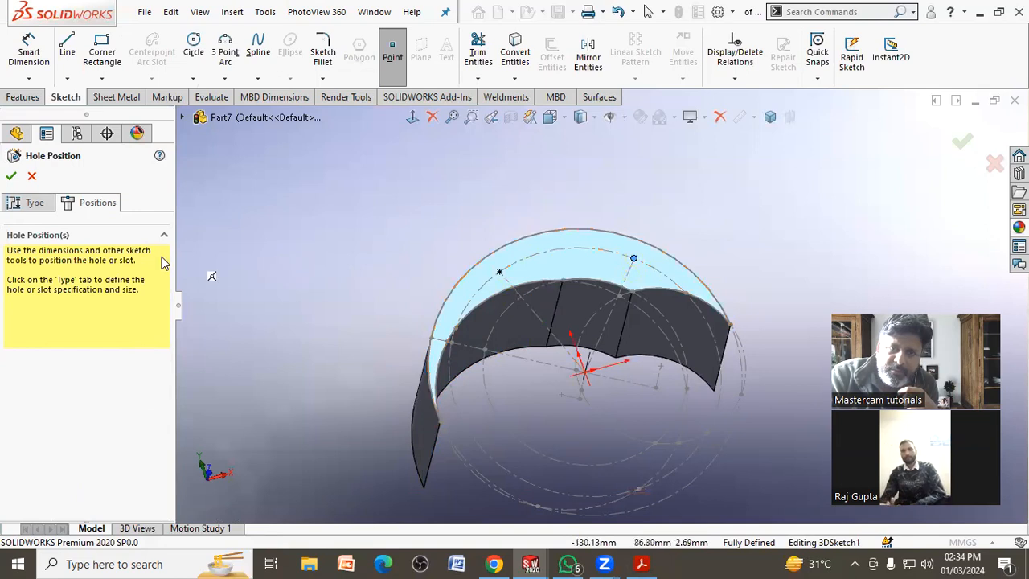
pyautogui.click(269, 245)
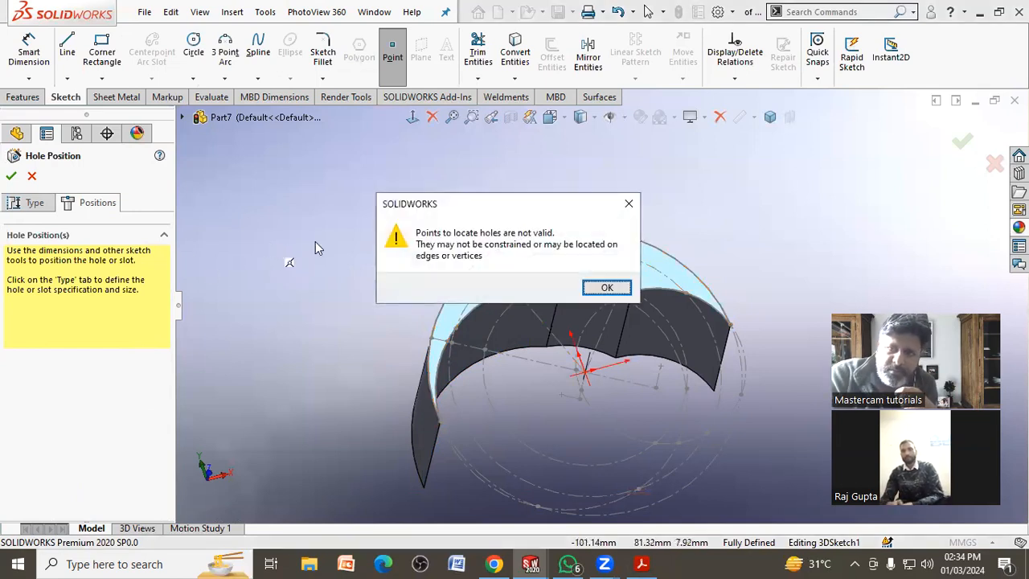
pyautogui.click(608, 287)
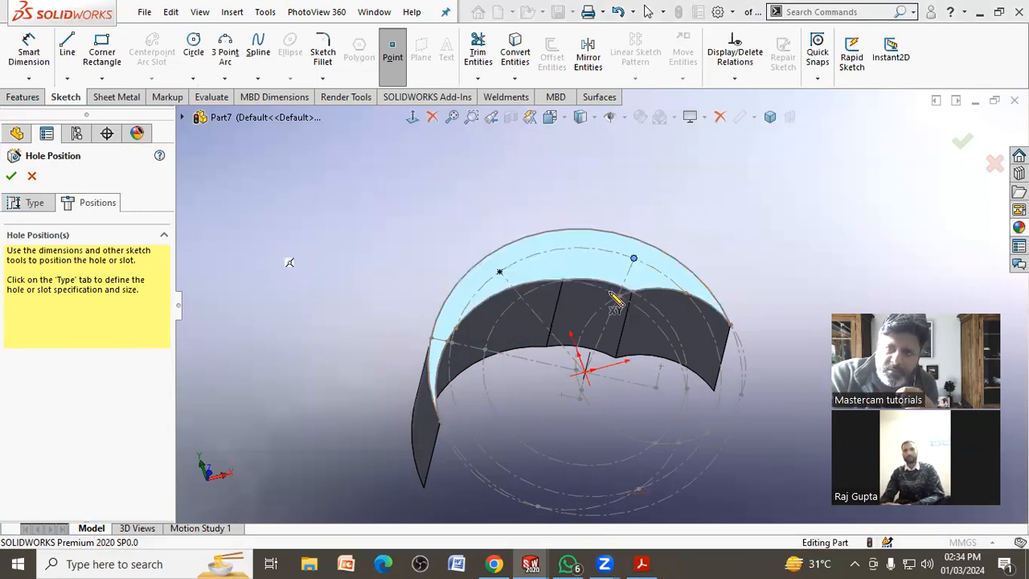
pyautogui.moveTo(598, 266); pyautogui.dragTo(621, 265, button='middle')
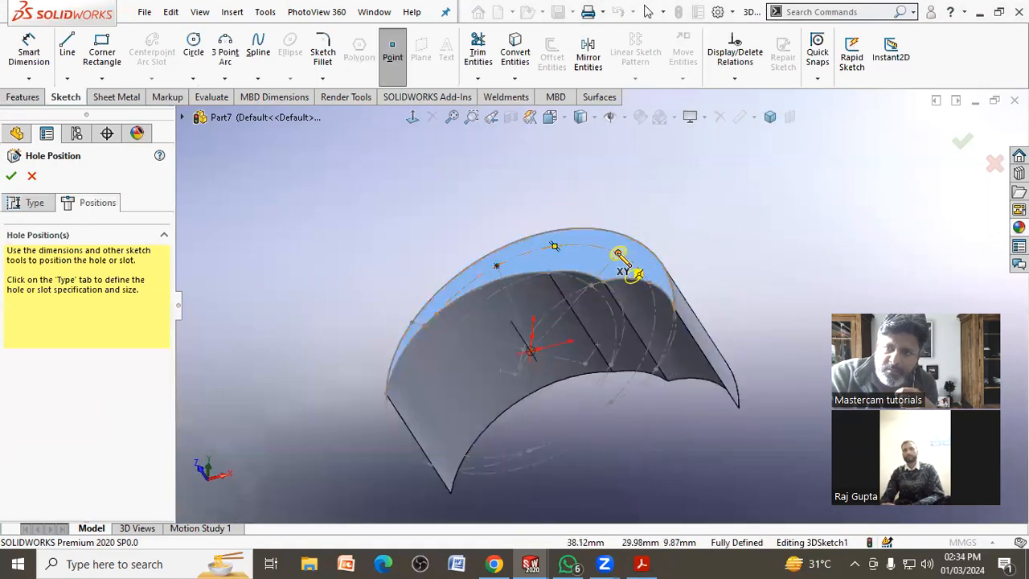
pyautogui.click(618, 254)
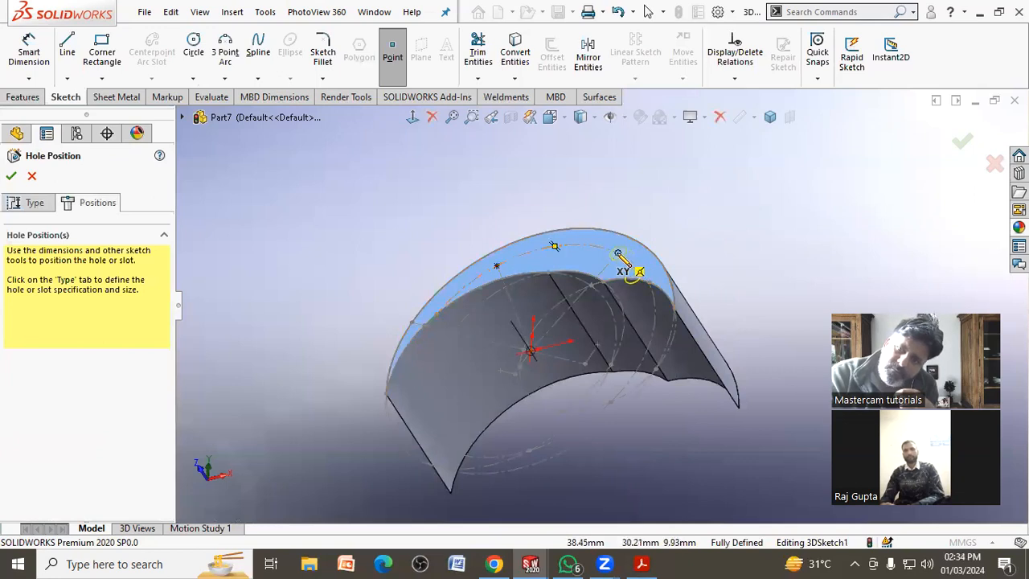
# Try a 14 mm thread depth with a 10 mm blind hole depth, and set the hole depth to 14 mm.
pyautogui.click(28, 203)
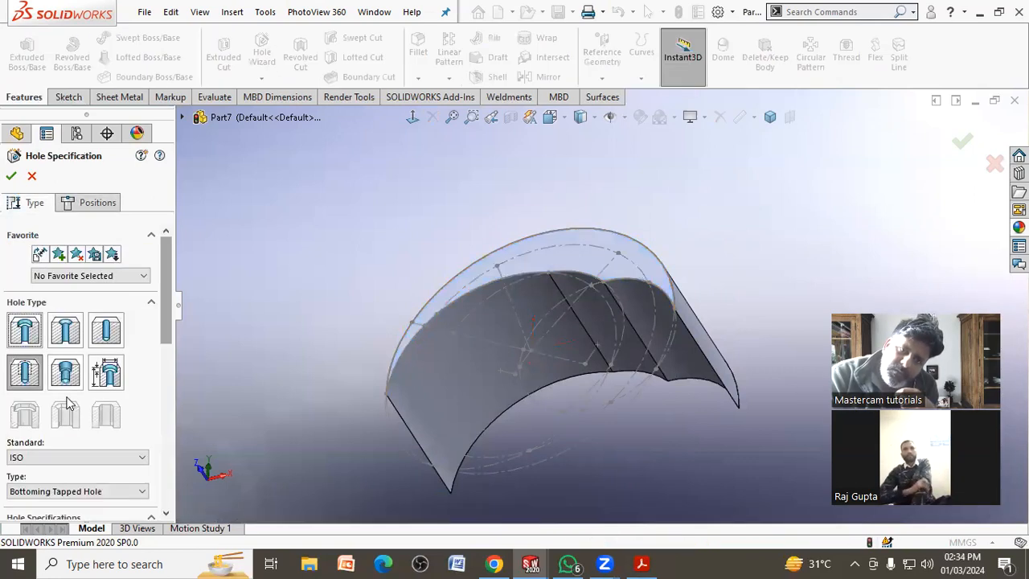
pyautogui.moveTo(170, 322); pyautogui.dragTo(170, 412)
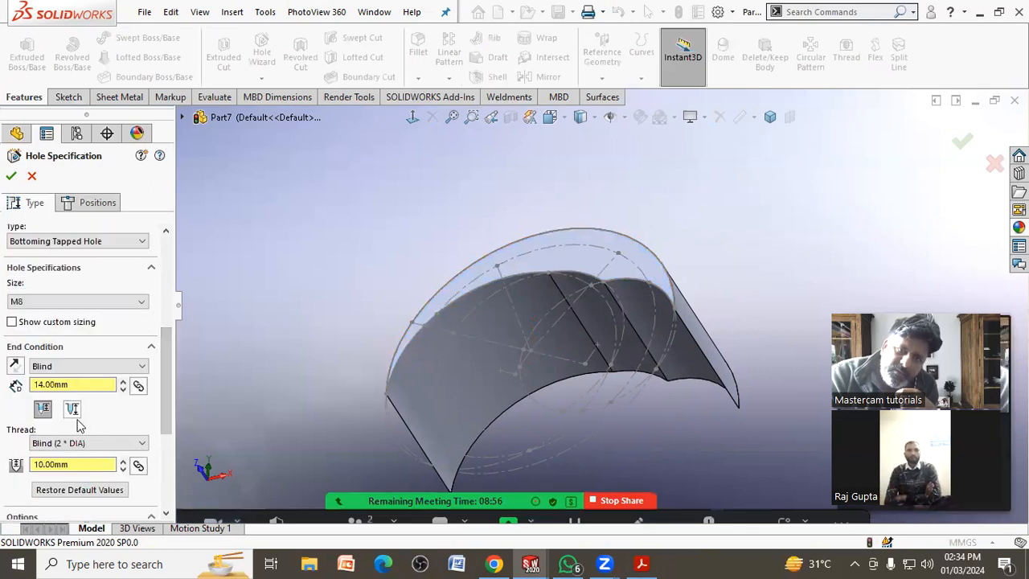
pyautogui.doubleClick(82, 463)
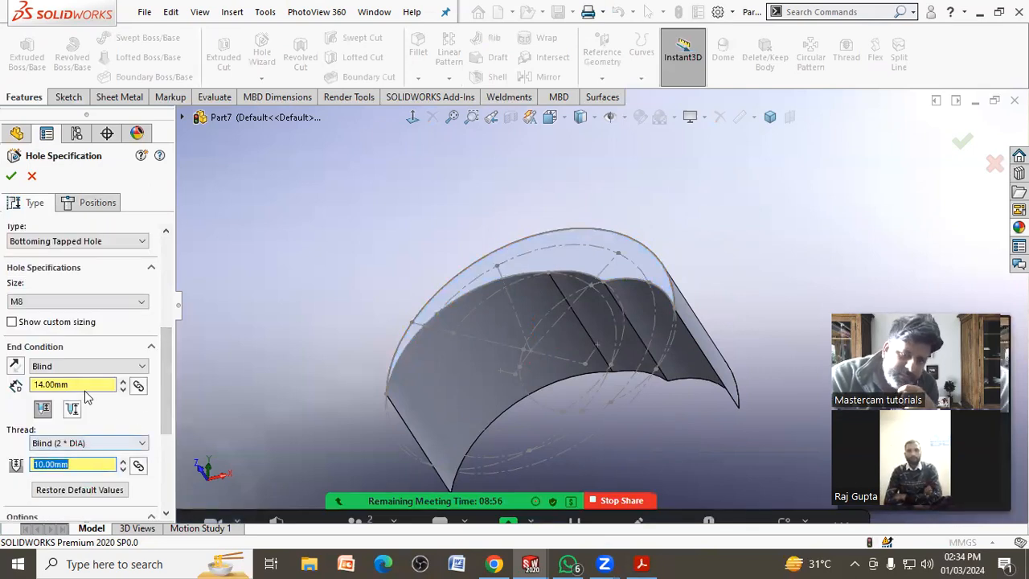
pyautogui.write('14')
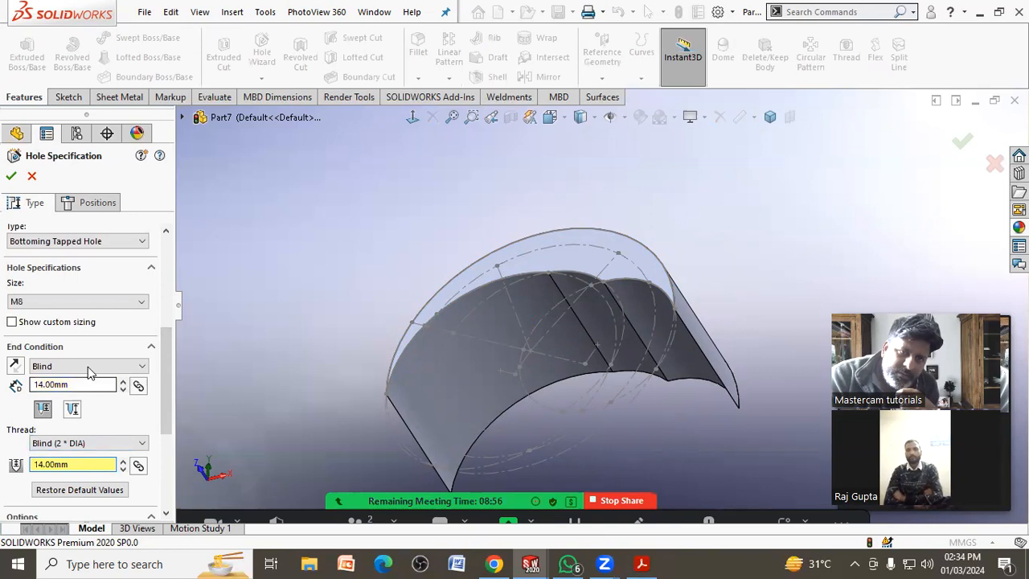
pyautogui.doubleClick(79, 385)
pyautogui.write('10')
pyautogui.press('Return')
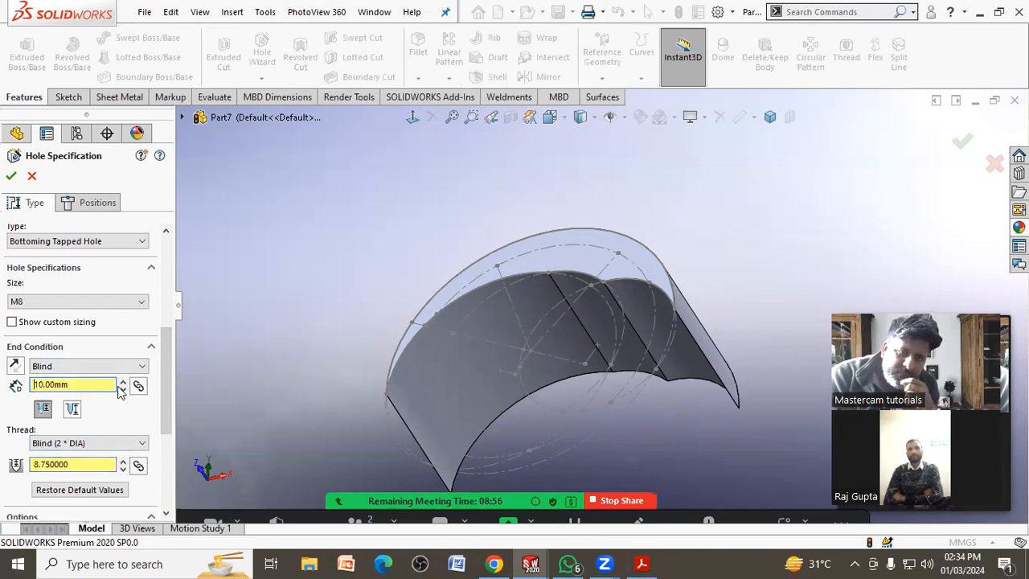
pyautogui.doubleClick(86, 385)
pyautogui.write('1')
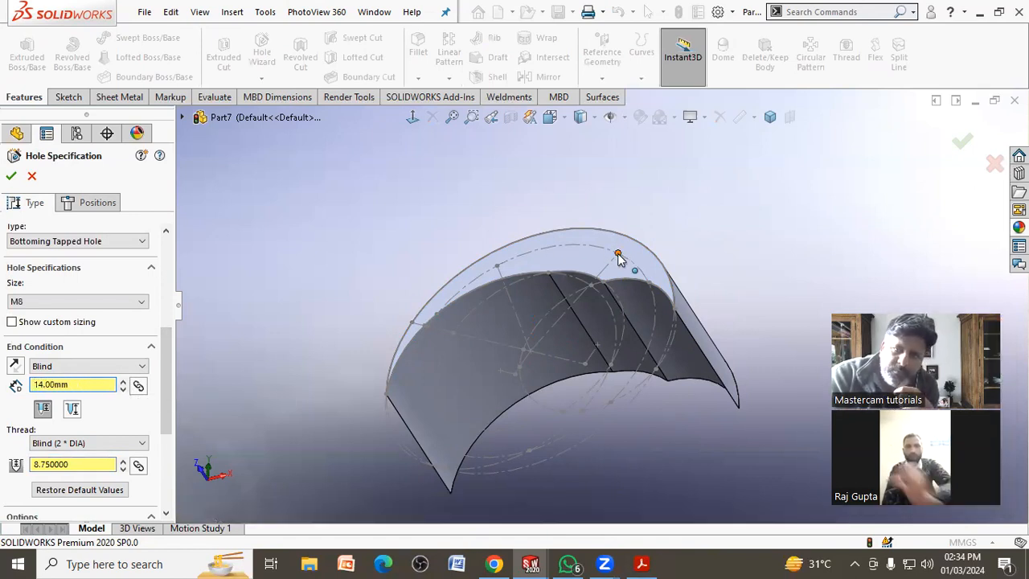
# Place 3D sketch hole points on the two R52 circle locations of the crescent face and try to finish the hole feature.
pyautogui.click(90, 203)
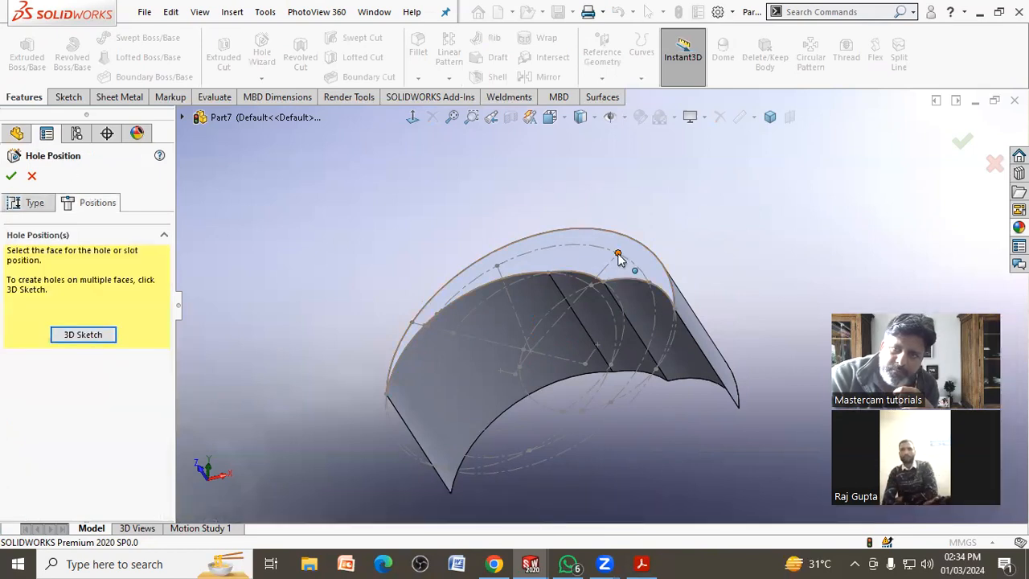
pyautogui.click(80, 334)
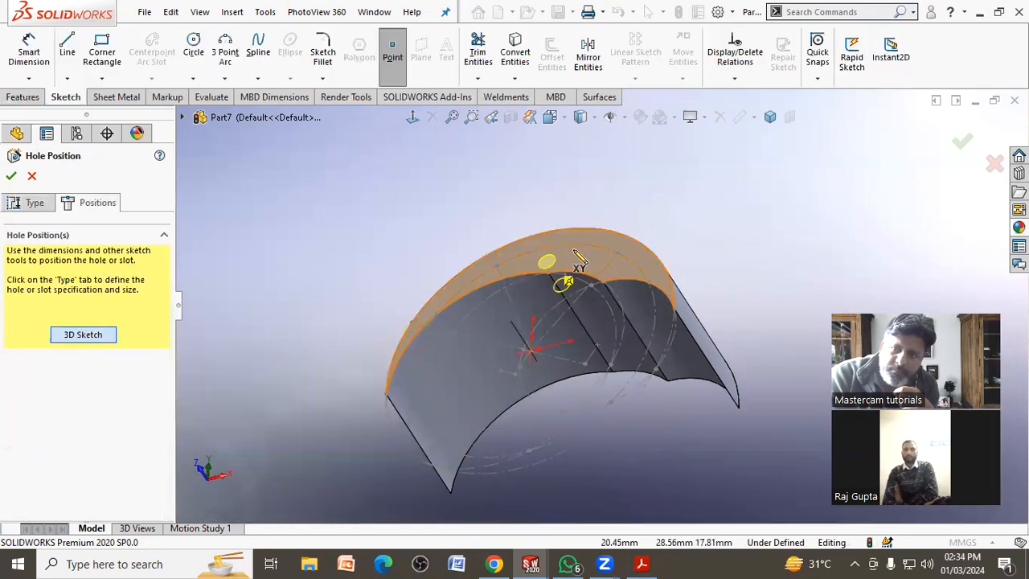
pyautogui.click(618, 253)
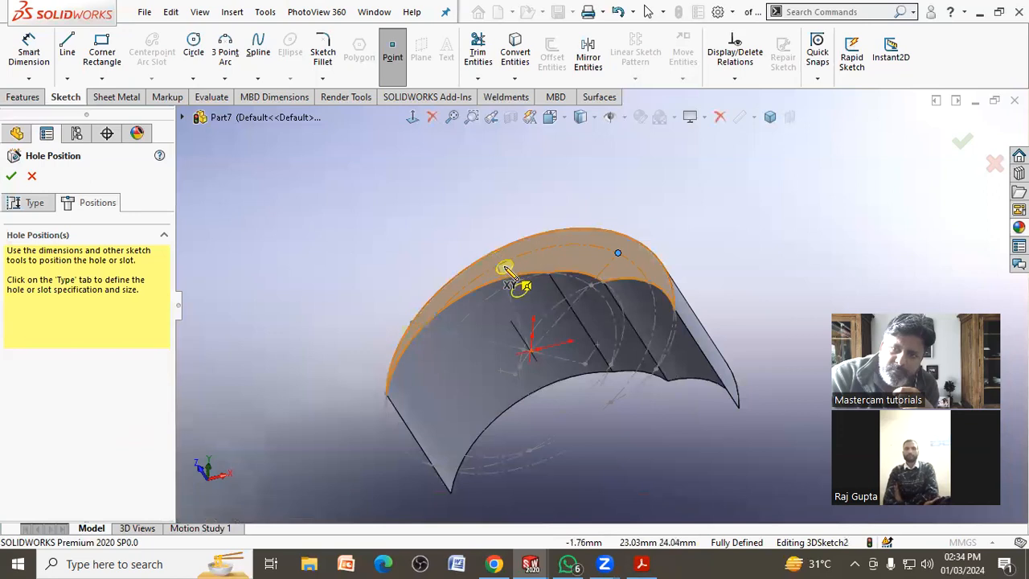
pyautogui.click(12, 176)
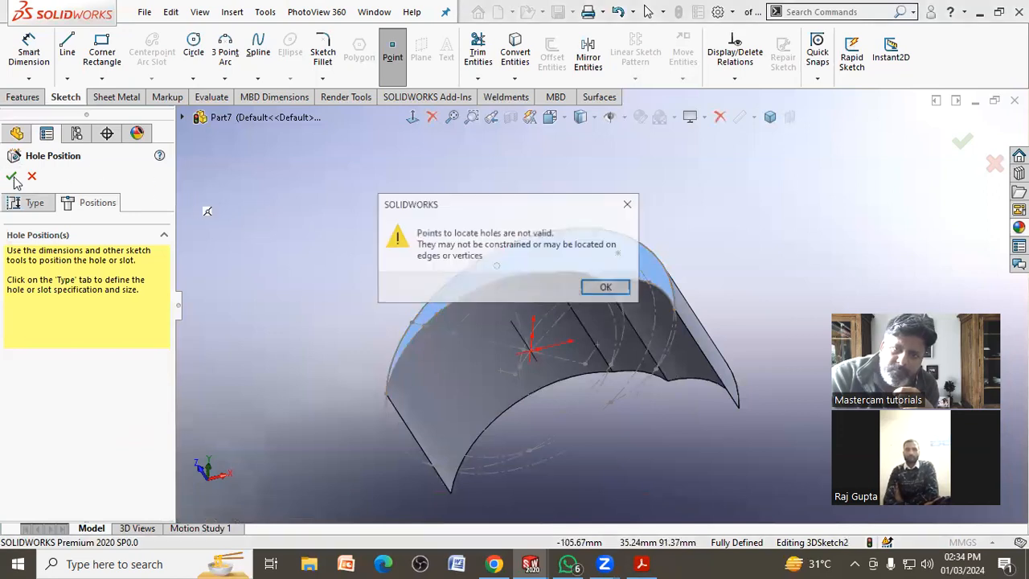
pyautogui.click(599, 291)
pyautogui.moveTo(483, 278); pyautogui.dragTo(523, 266, button='middle')
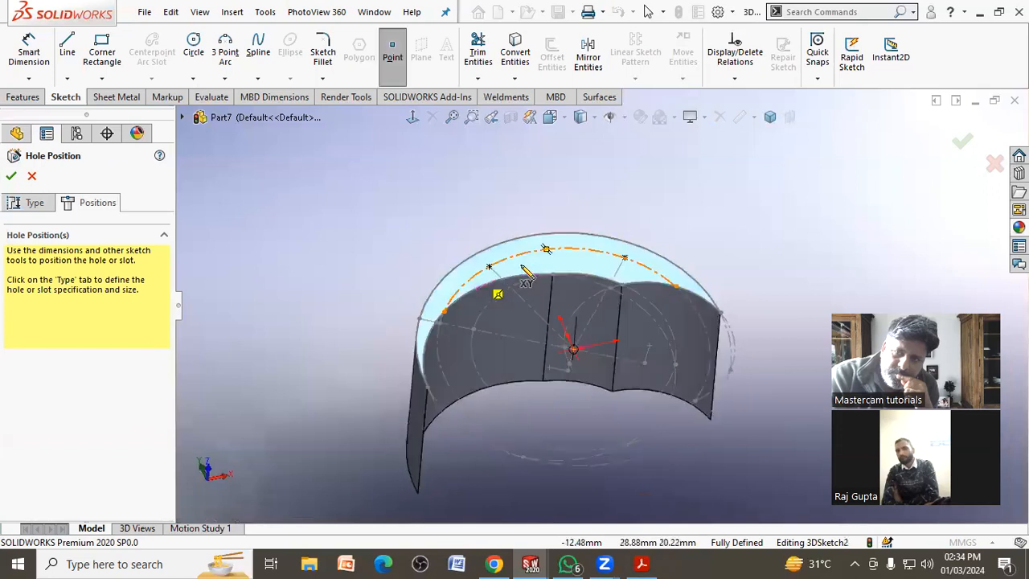
# Add a free hole point on the crescent face between the two circle locations and finish the M8 tapped hole.
pyautogui.click(549, 259)
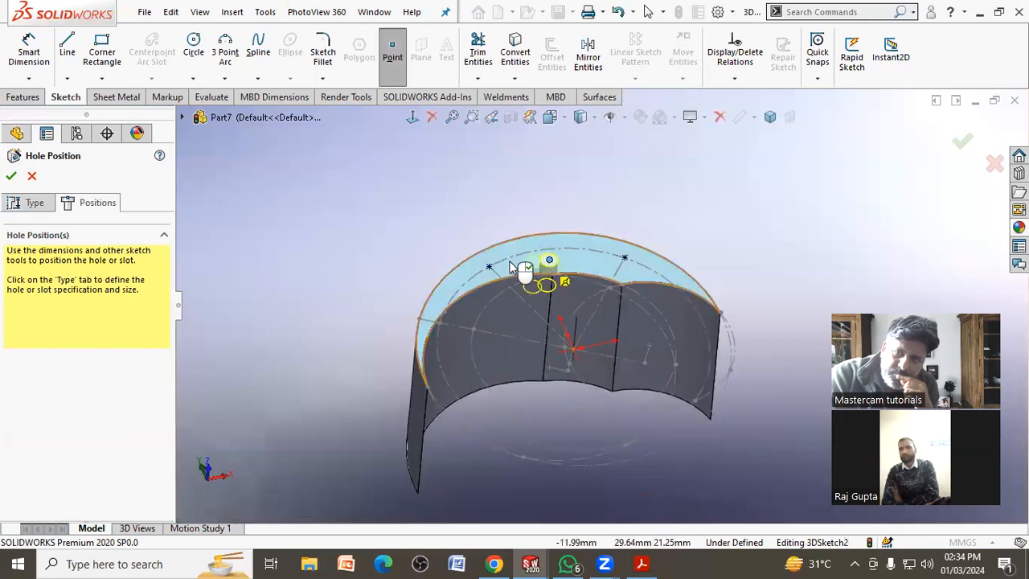
pyautogui.click(11, 176)
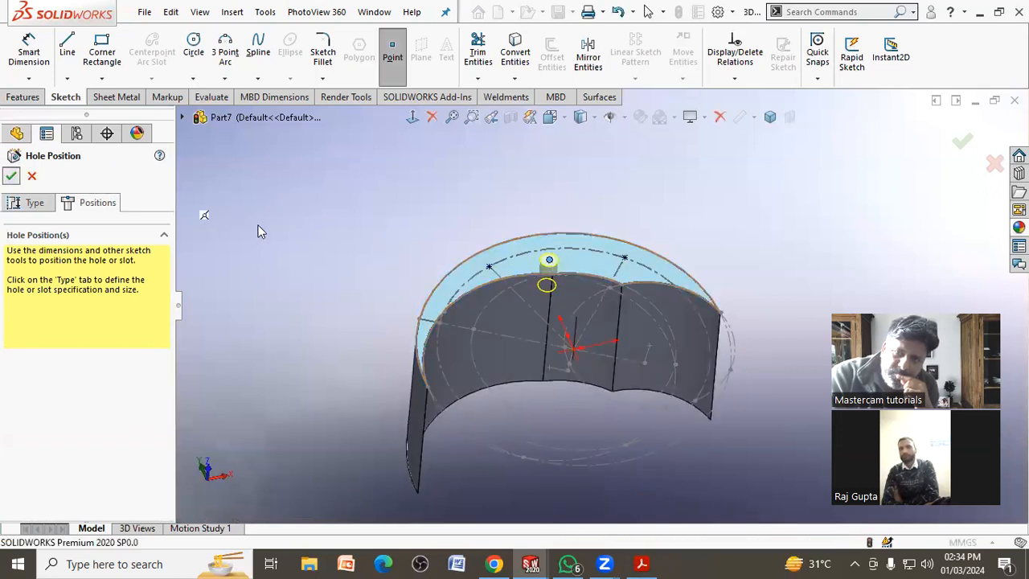
pyautogui.moveTo(308, 232); pyautogui.dragTo(352, 282, button='middle')
# Reopen the M8 tapped hole's positions in a view normal to the face and add a second free hole point.
pyautogui.click(78, 369)
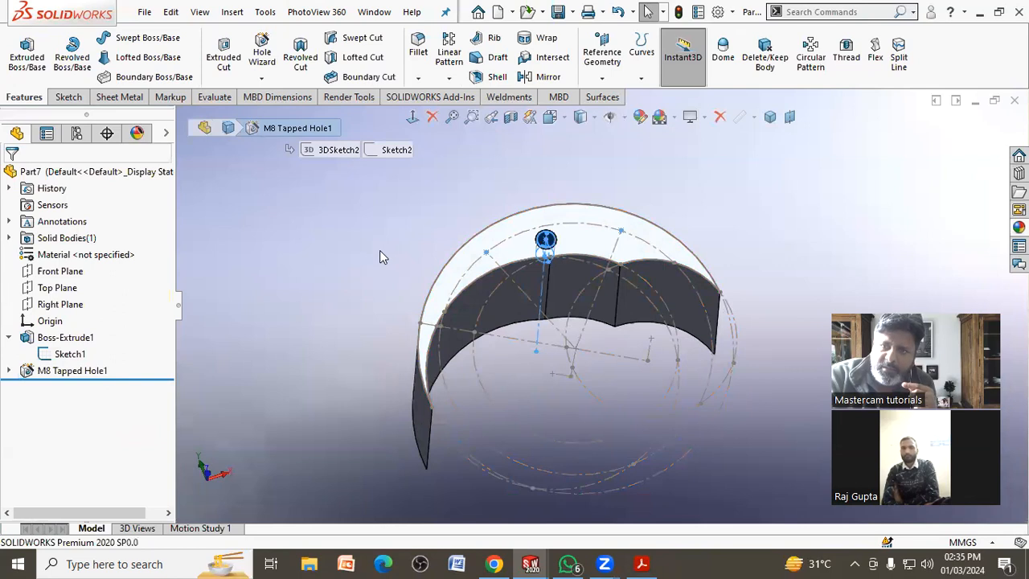
pyautogui.click(414, 118)
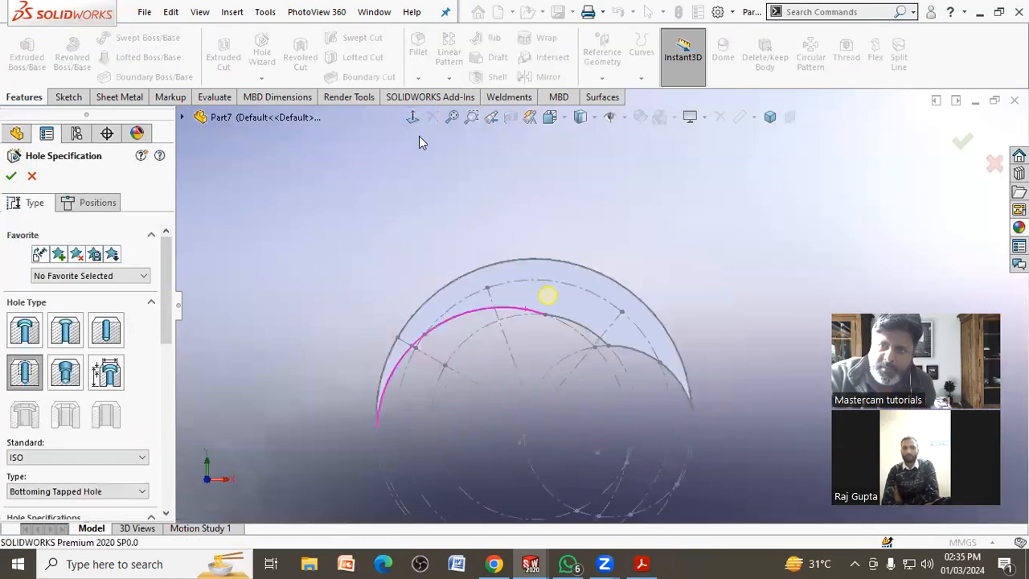
pyautogui.click(91, 202)
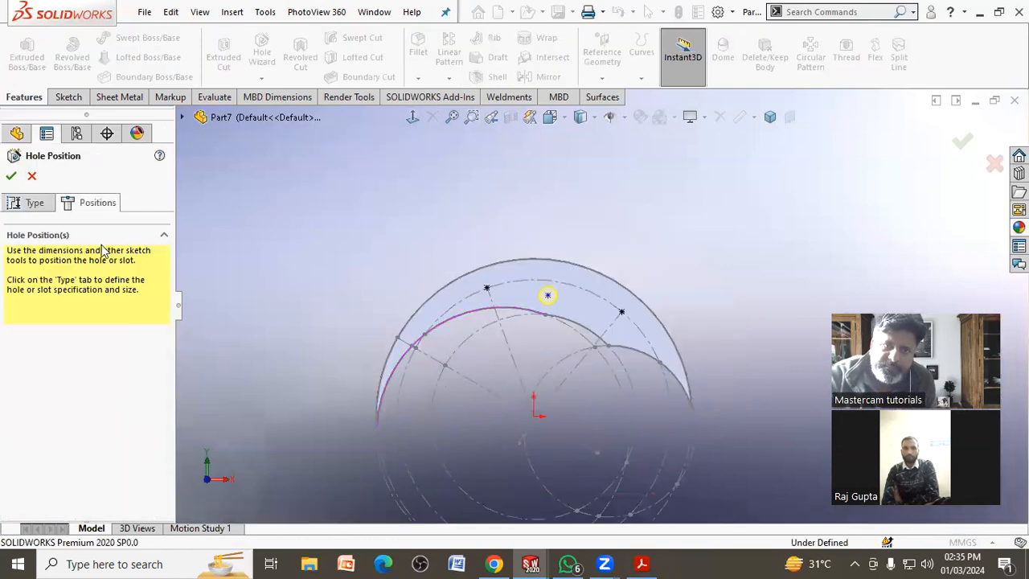
pyautogui.click(590, 305)
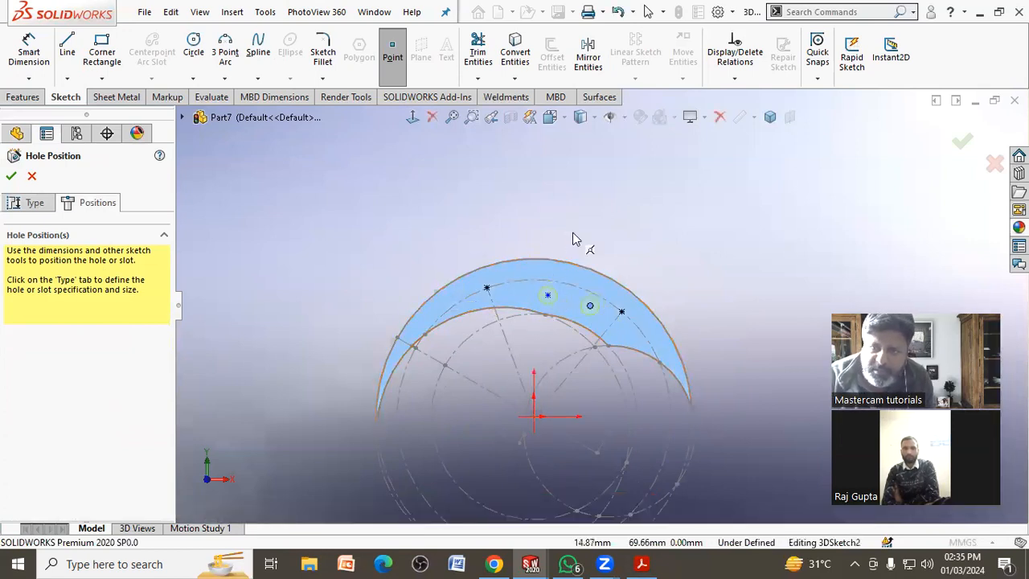
pyautogui.press('Escape')
# Make the first free hole point coincident with the left construction point on the R52 circle.
pyautogui.click(547, 295)
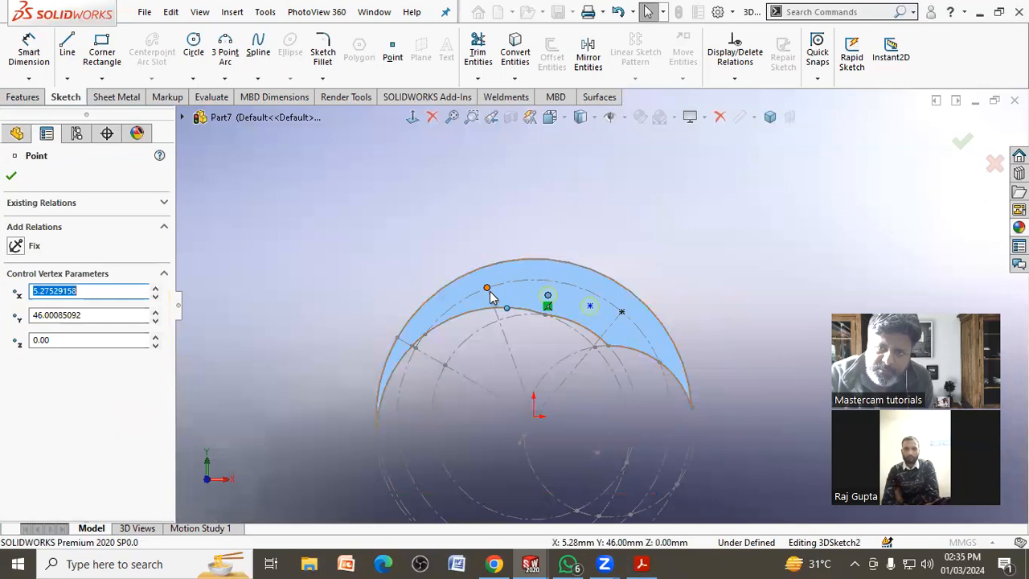
pyautogui.keyDown('ctrl'); pyautogui.click(486, 288); pyautogui.keyUp('ctrl')
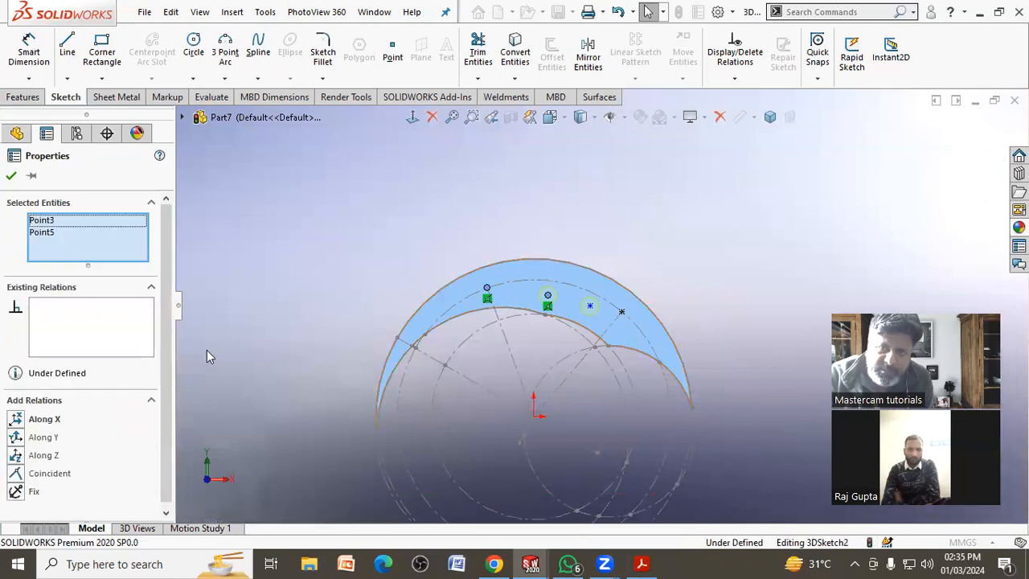
pyautogui.click(16, 473)
pyautogui.click(333, 310)
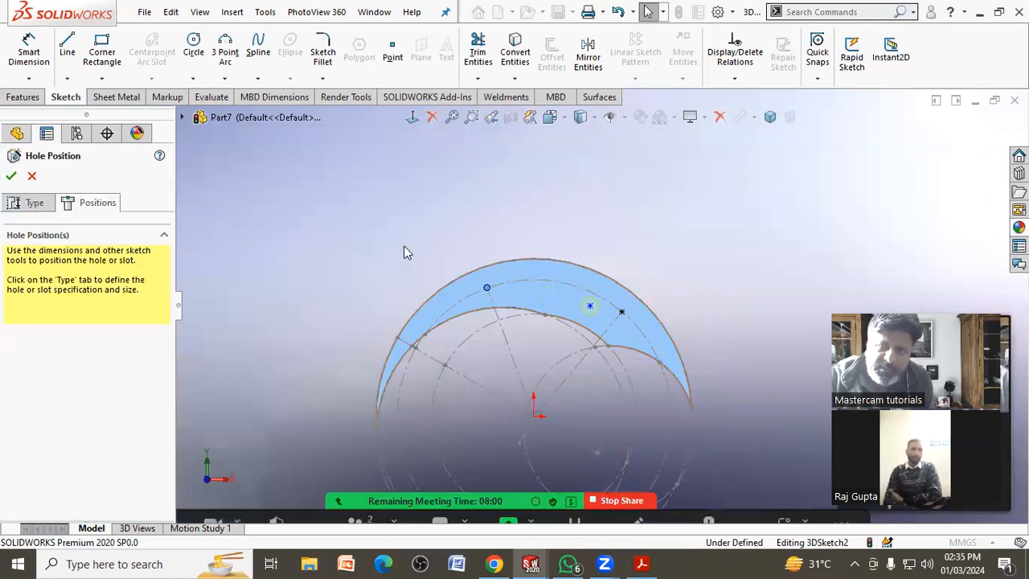
# Make the second free hole point coincident with the right construction point on the R52 circle and accept the hole feature.
pyautogui.click(621, 312)
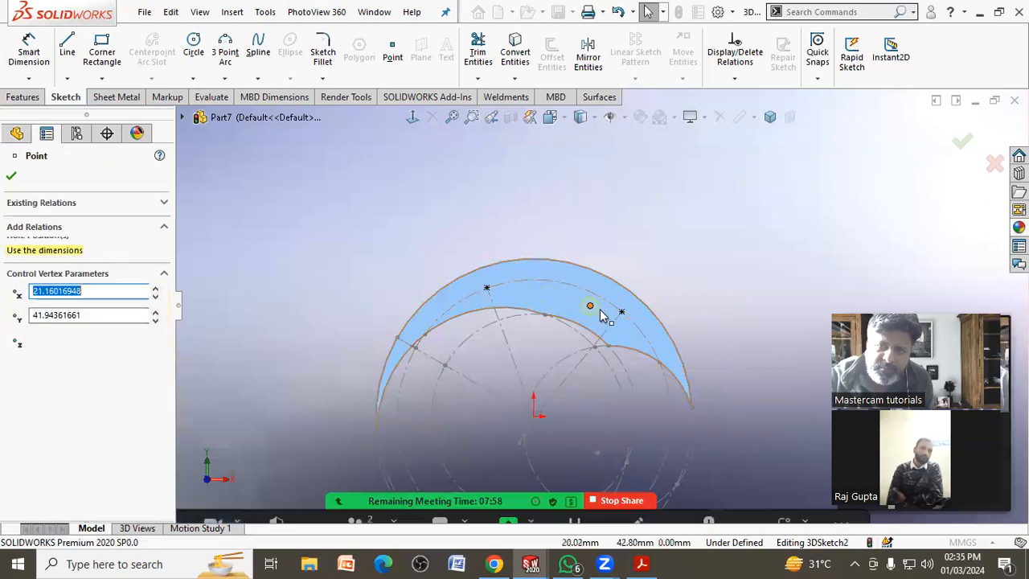
pyautogui.keyDown('ctrl'); pyautogui.click(590, 307); pyautogui.keyUp('ctrl')
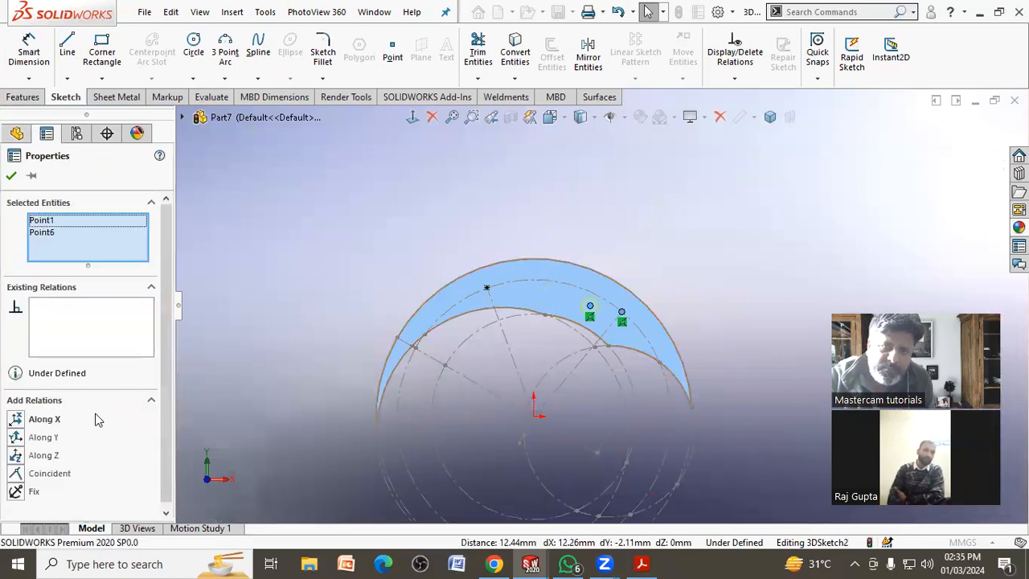
pyautogui.click(33, 473)
pyautogui.click(310, 294)
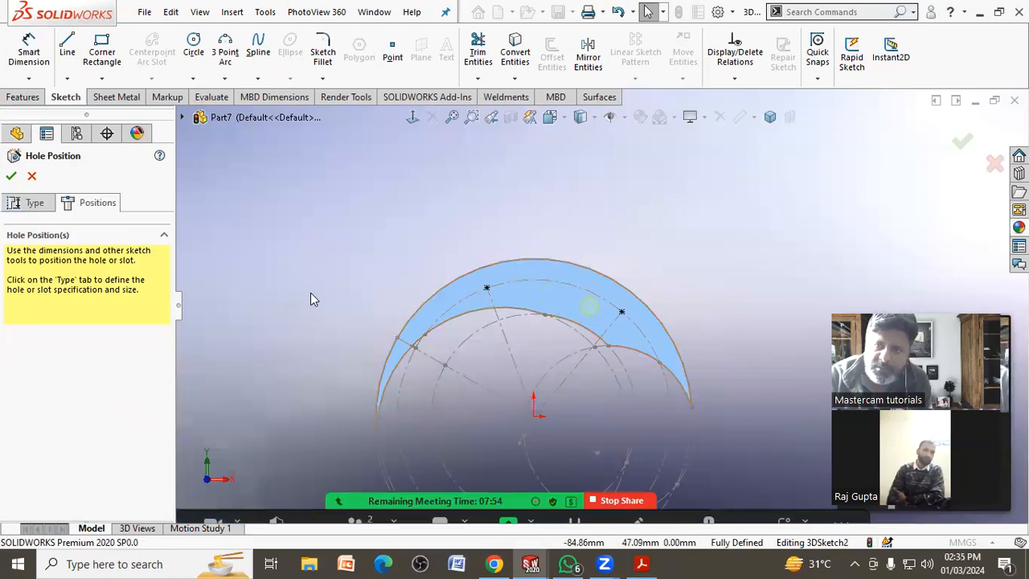
pyautogui.click(963, 142)
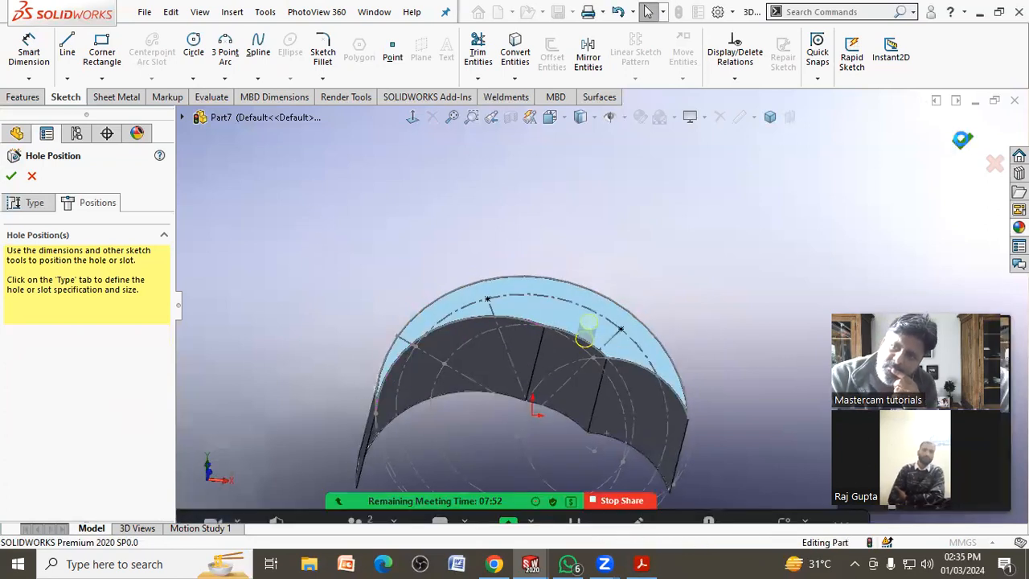
# Inspect the two tapped holes on the crescent part and hide the extrusion's base sketch.
pyautogui.moveTo(753, 238); pyautogui.dragTo(731, 295, button='middle')
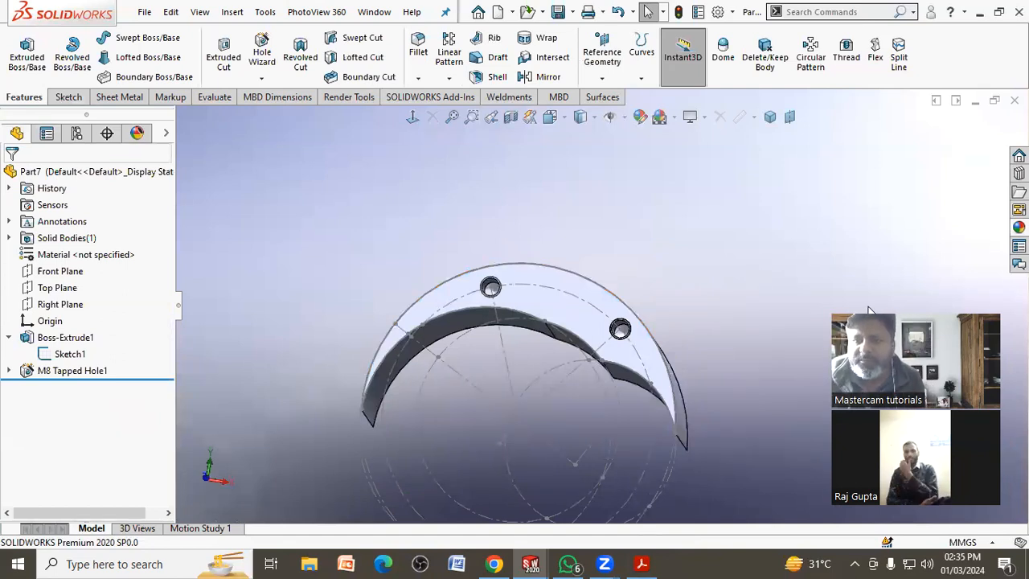
pyautogui.moveTo(739, 283); pyautogui.dragTo(653, 325, button='middle')
pyautogui.scroll(4, 650, 346)
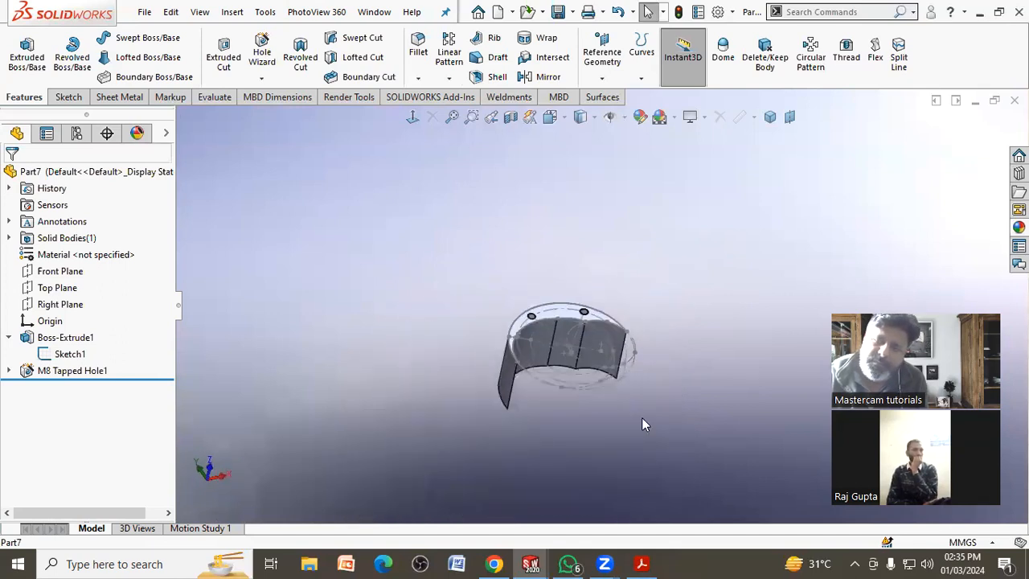
pyautogui.scroll(-2, 643, 417)
pyautogui.scroll(-1, 657, 267)
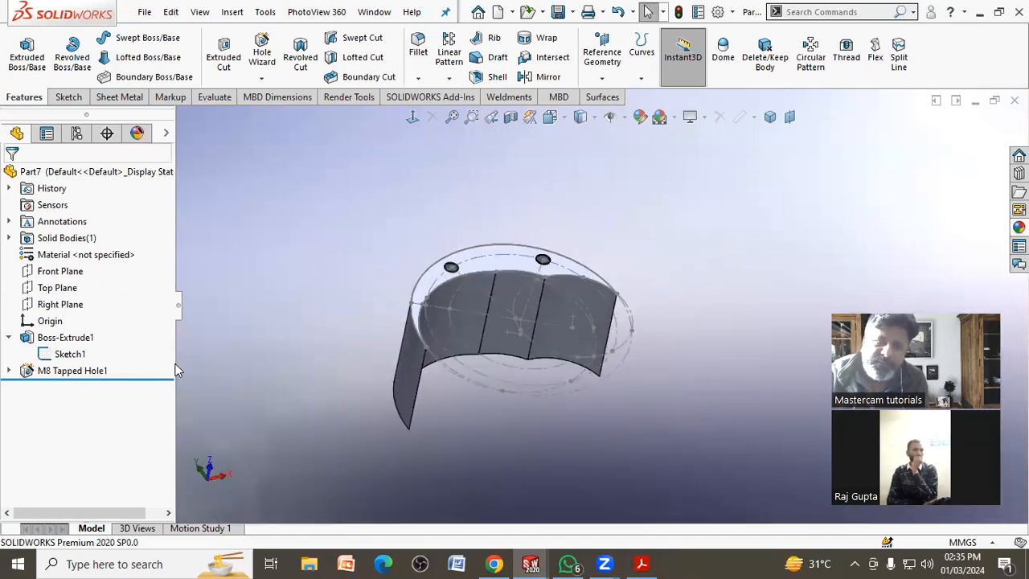
pyautogui.click(70, 354)
pyautogui.click(115, 336)
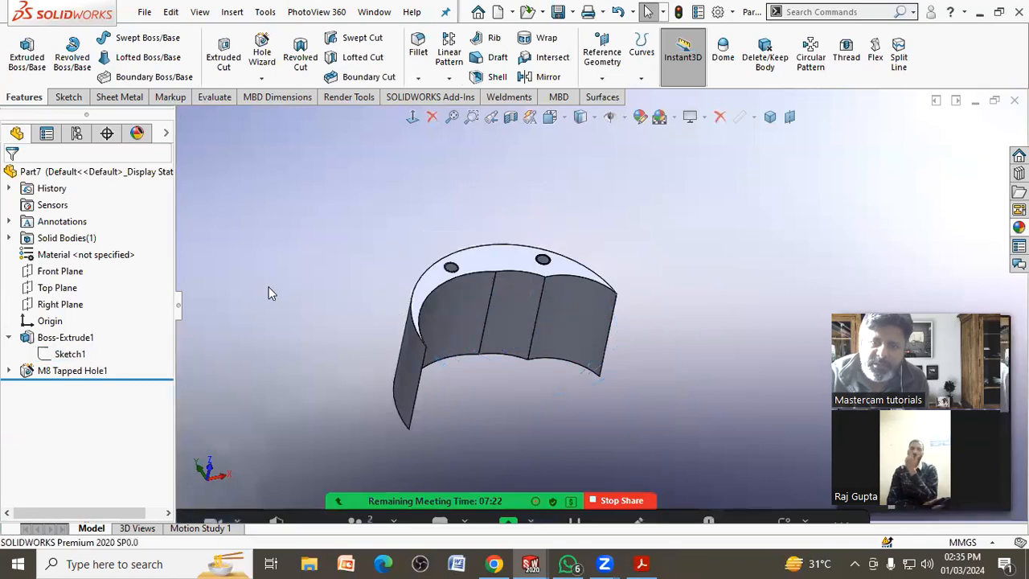
# Save the crescent part as a SOLIDWORKS part named 010323_10 in the Documents folder.
pyautogui.moveTo(349, 206); pyautogui.dragTo(340, 275, button='middle')
pyautogui.click(558, 12)
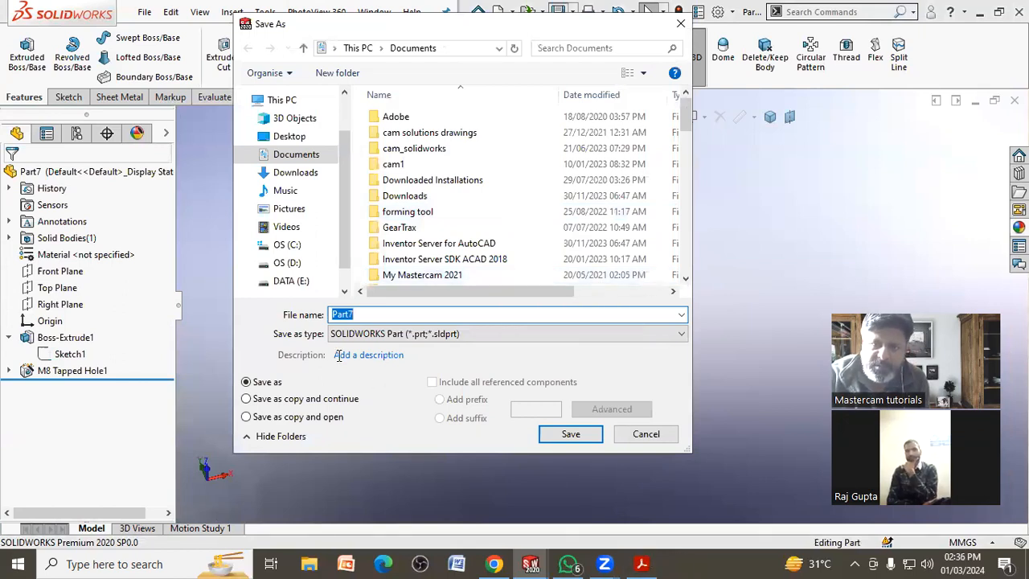
pyautogui.write('DRG')
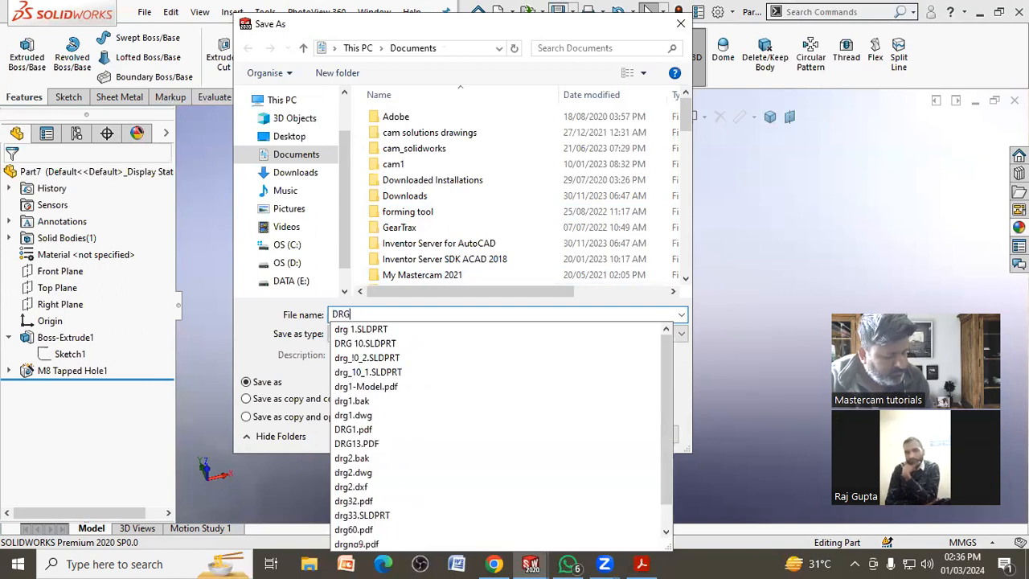
pyautogui.write('10')
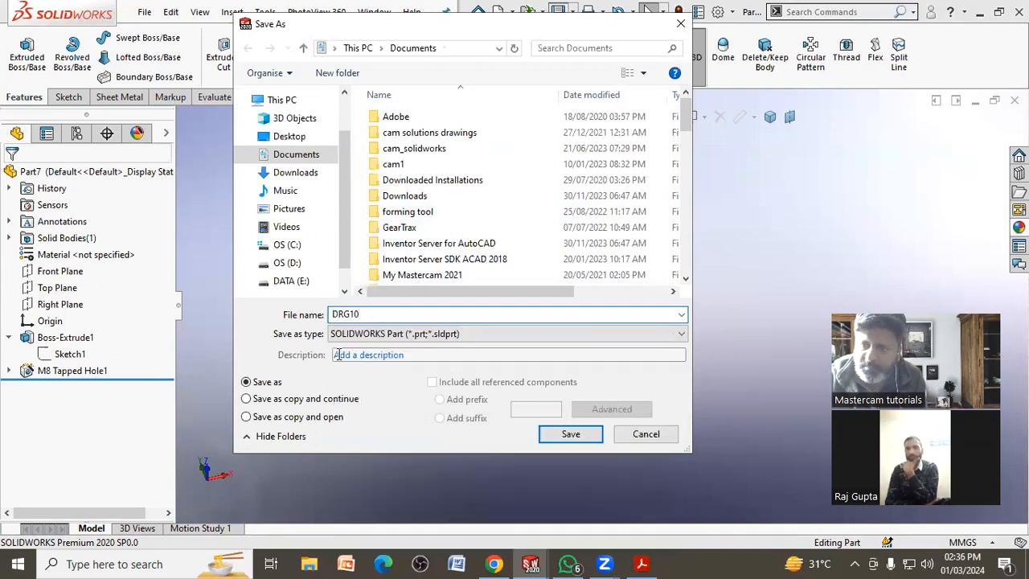
pyautogui.moveTo(376, 314); pyautogui.dragTo(288, 322)
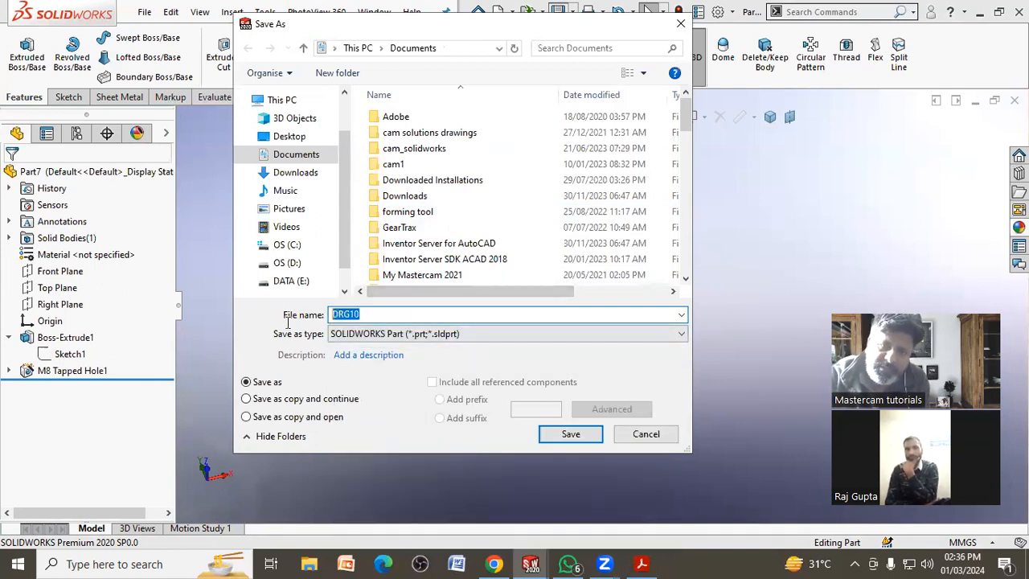
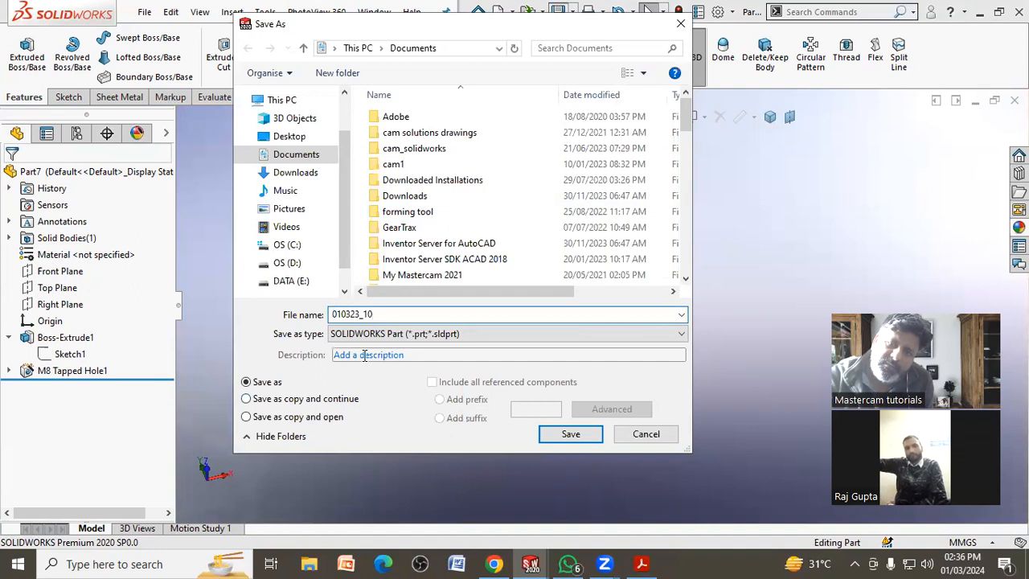
pyautogui.click(546, 434)
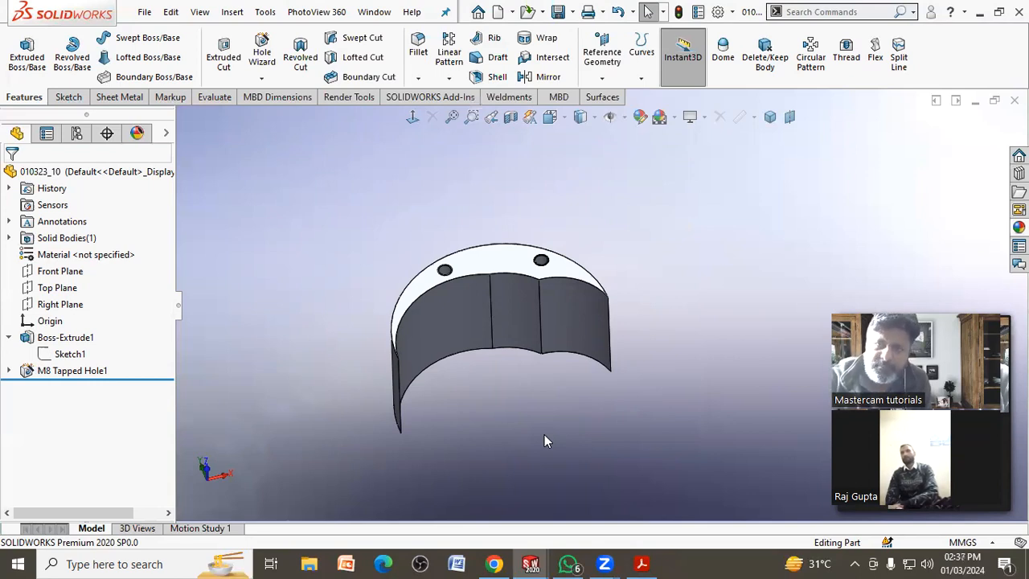
# Create a drawing from the part and place the front view with a projected top view above it.
pyautogui.click(144, 12)
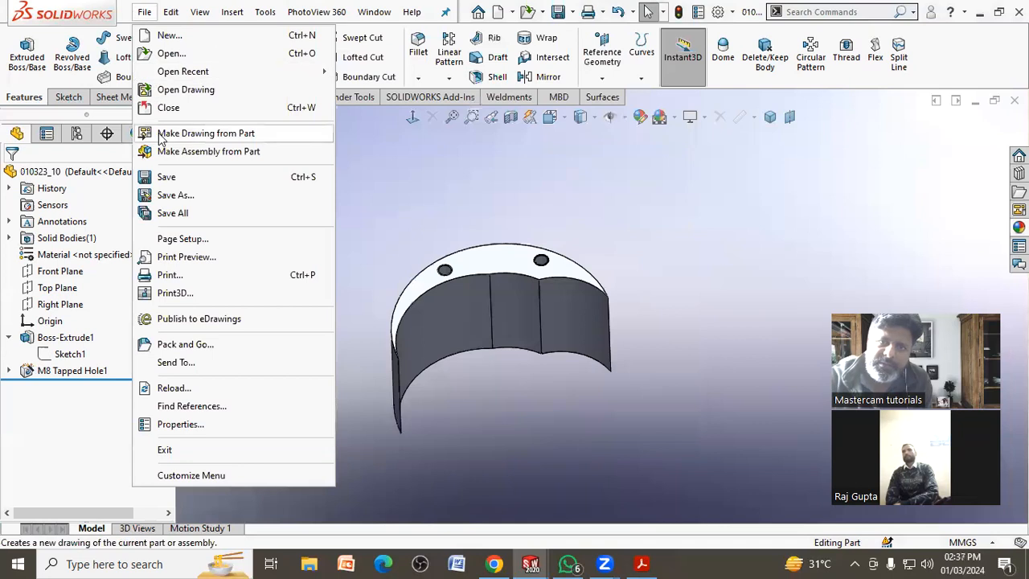
pyautogui.press('Escape')
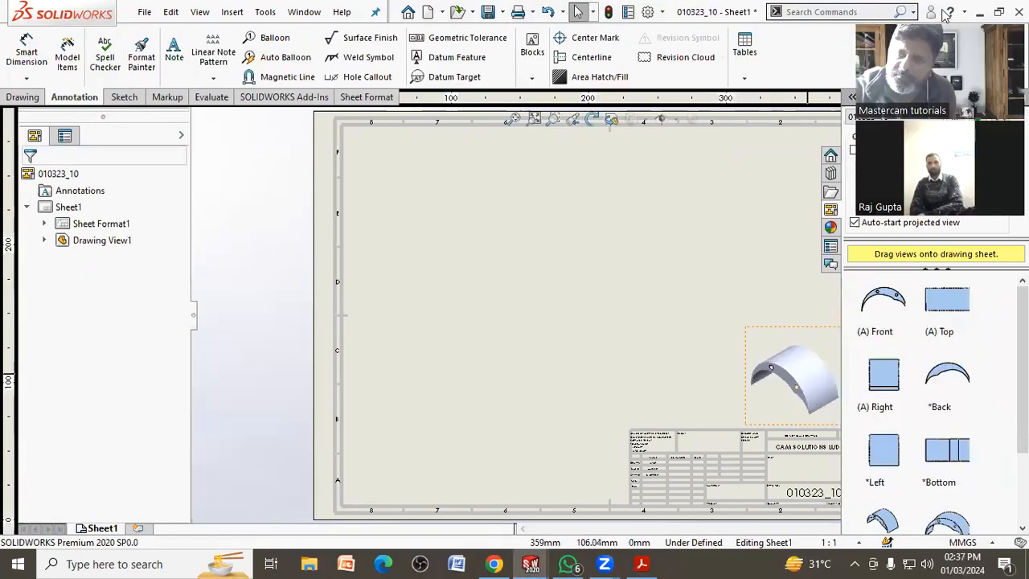
pyautogui.moveTo(877, 309); pyautogui.dragTo(500, 265)
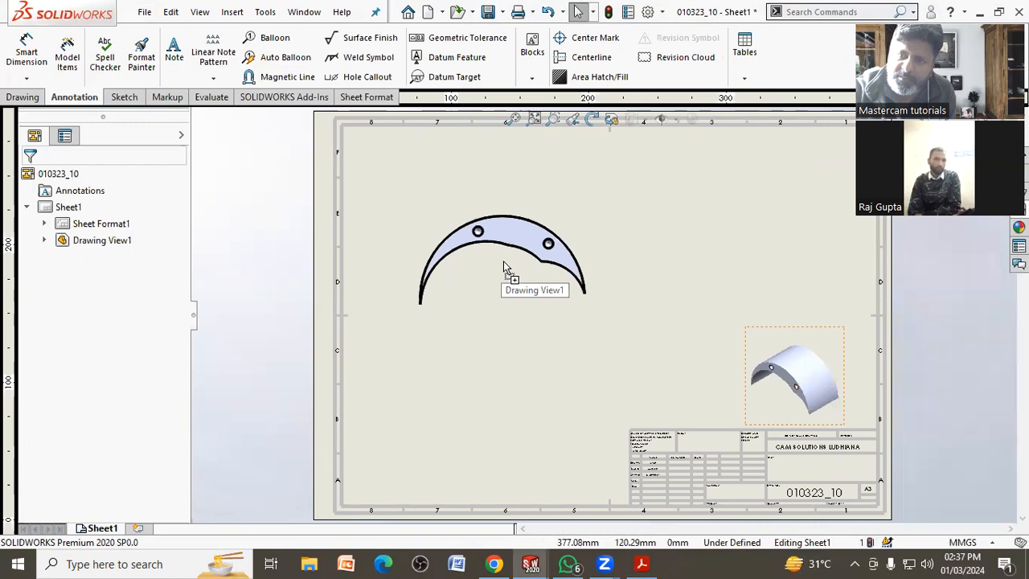
pyautogui.click(516, 187)
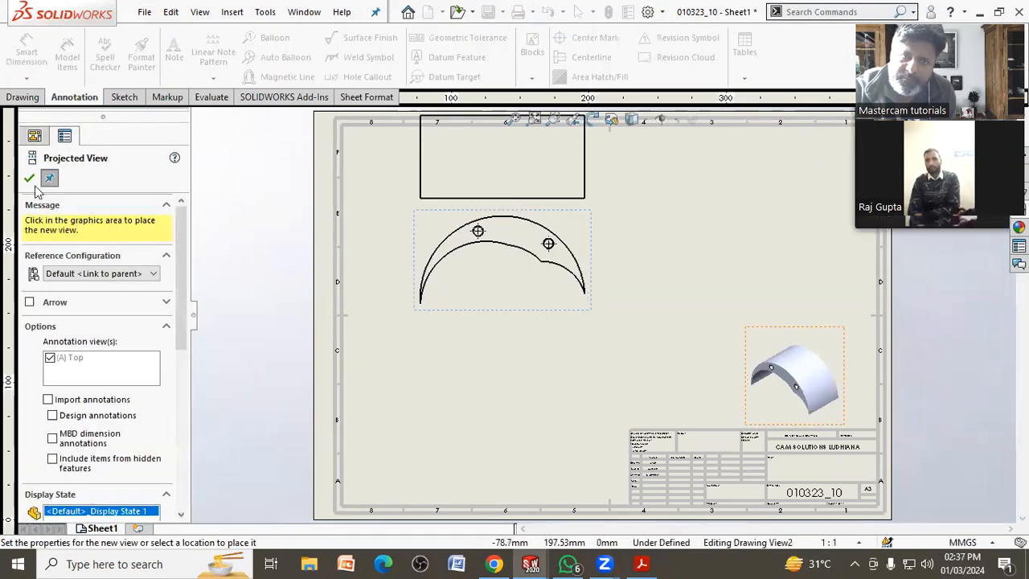
pyautogui.press('Escape')
# Move the crescent front view lower on the sheet and bring the projected top view down inside the border.
pyautogui.moveTo(587, 306); pyautogui.dragTo(574, 434)
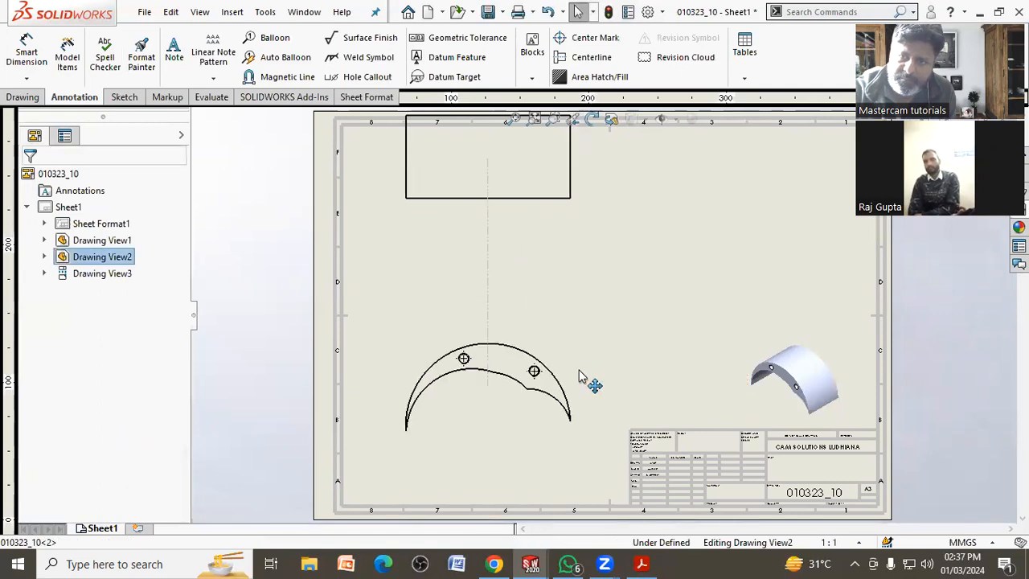
pyautogui.moveTo(568, 226); pyautogui.dragTo(570, 273)
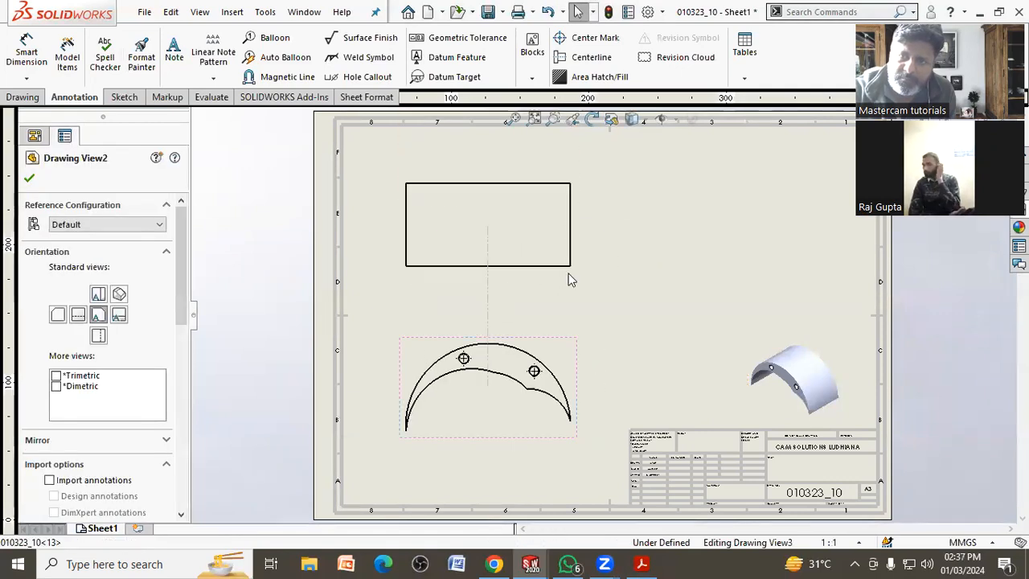
pyautogui.click(636, 293)
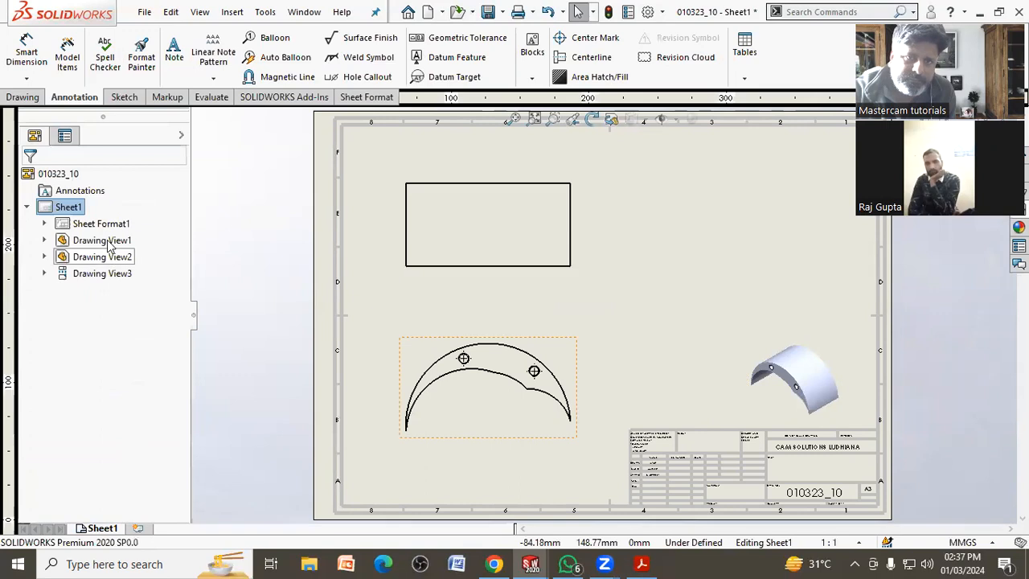
# Insert the model dimensions into the crescent front view with Model Items.
pyautogui.click(491, 396)
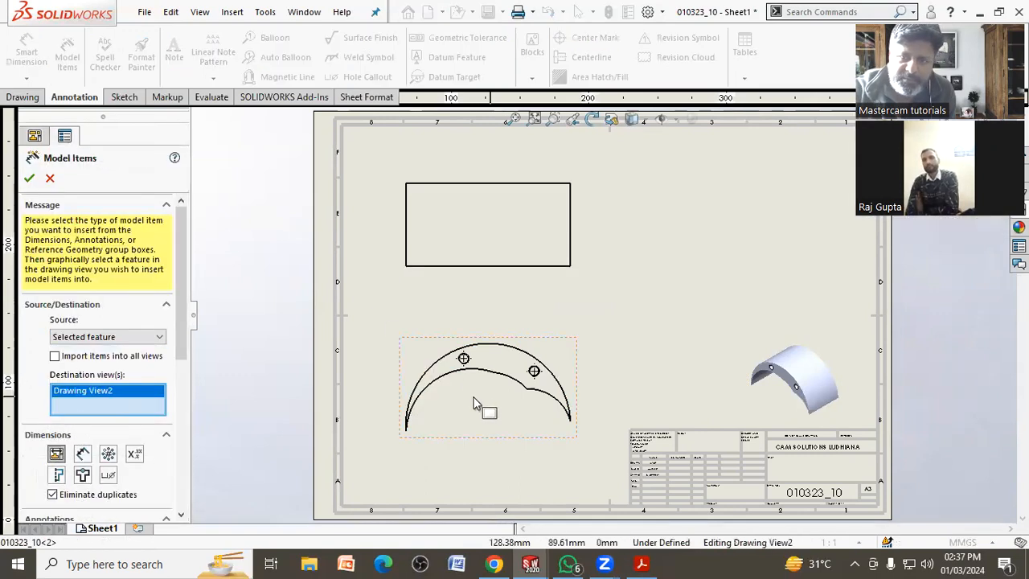
pyautogui.click(29, 180)
pyautogui.click(540, 291)
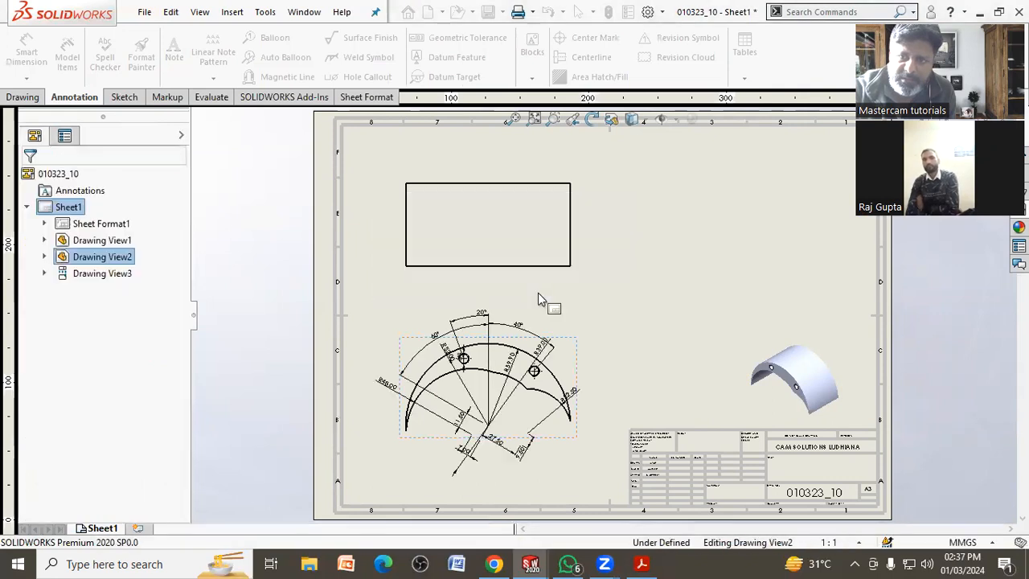
# Reposition the R52, 60° and 20° dimensions of the crescent view so they no longer crowd each other.
pyautogui.click(455, 410)
pyautogui.scroll(-3, 455, 410)
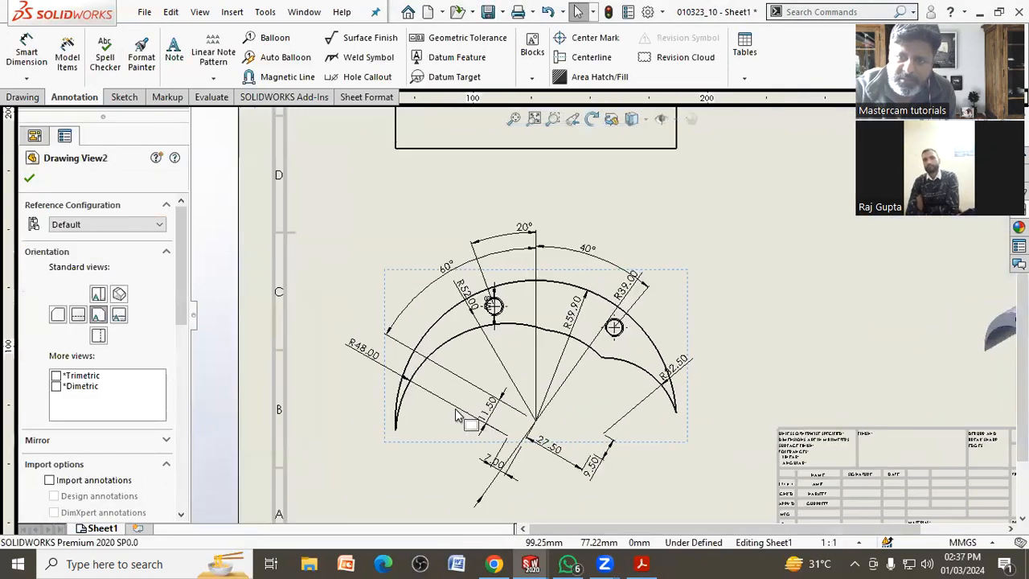
pyautogui.moveTo(471, 299)
pyautogui.mouseDown()
pyautogui.moveTo(457, 312)
pyautogui.moveTo(446, 302)
pyautogui.mouseUp()
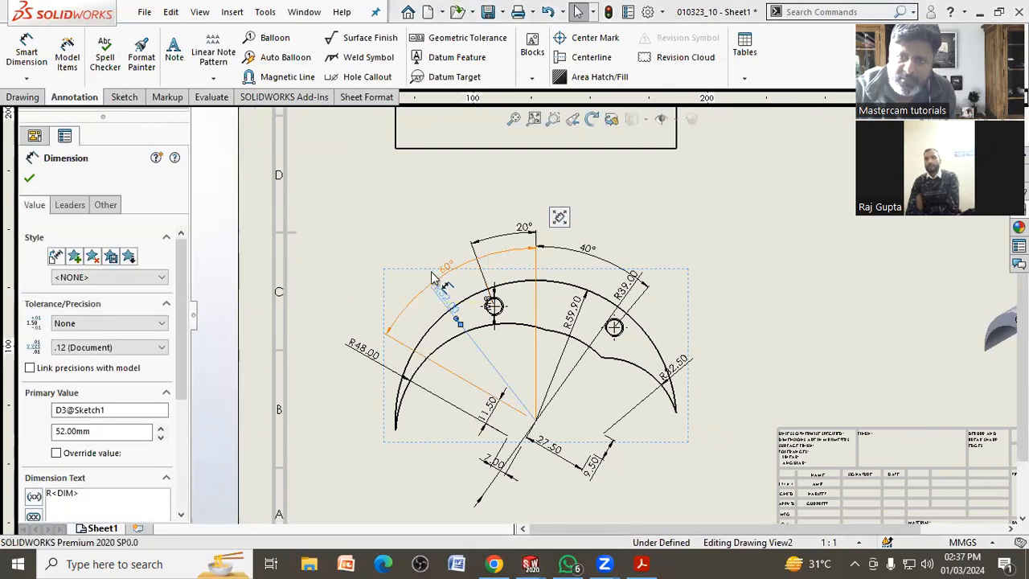
pyautogui.moveTo(445, 264); pyautogui.dragTo(462, 230)
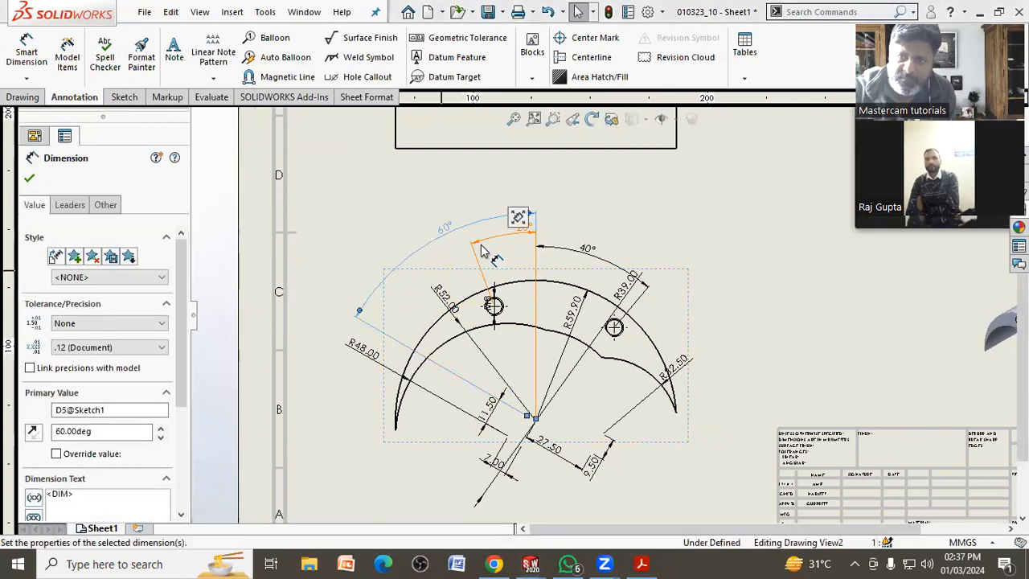
pyautogui.click(484, 261)
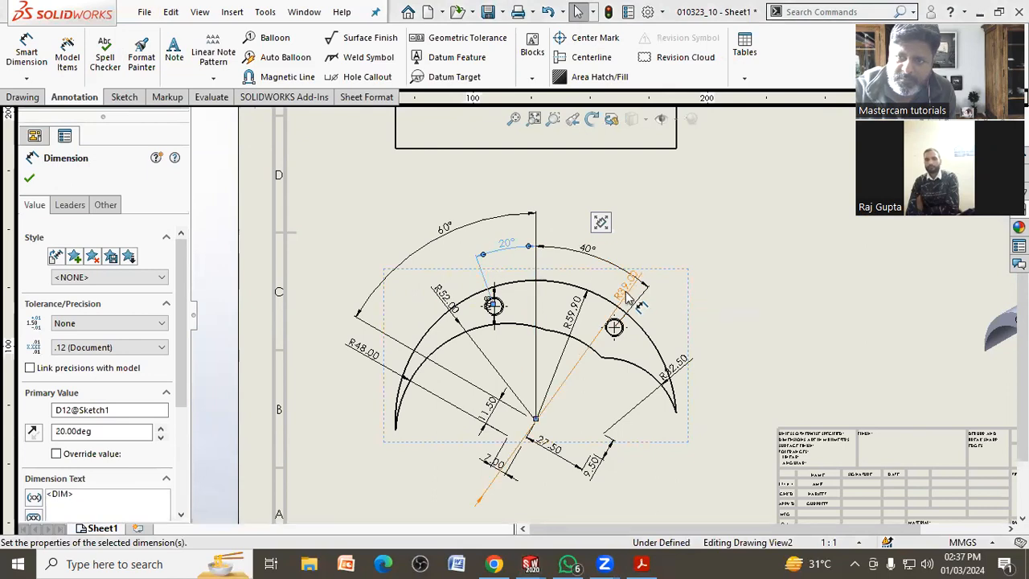
# Rearrange the R39, R32.5, 7 and 27.5 dimensions around the lower part of the crescent view.
pyautogui.moveTo(602, 313)
pyautogui.mouseDown()
pyautogui.moveTo(598, 341)
pyautogui.moveTo(568, 382)
pyautogui.moveTo(591, 406)
pyautogui.moveTo(585, 457)
pyautogui.moveTo(531, 402)
pyautogui.moveTo(598, 374)
pyautogui.moveTo(590, 344)
pyautogui.moveTo(494, 434)
pyautogui.moveTo(506, 541)
pyautogui.moveTo(482, 466)
pyautogui.moveTo(500, 366)
pyautogui.moveTo(514, 364)
pyautogui.moveTo(579, 494)
pyautogui.moveTo(514, 506)
pyautogui.moveTo(537, 490)
pyautogui.moveTo(557, 504)
pyautogui.mouseUp()
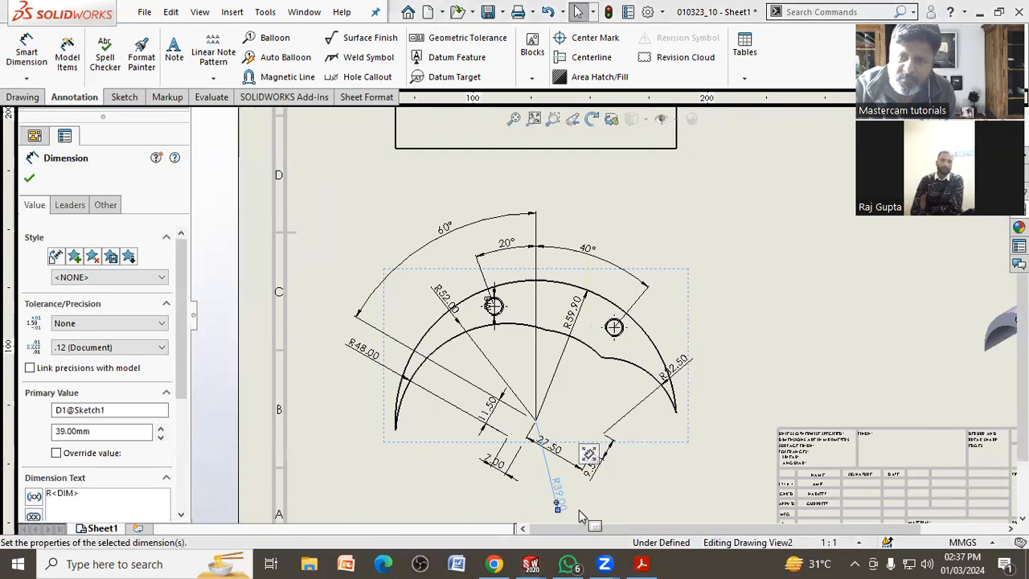
pyautogui.click(631, 485)
pyautogui.click(687, 360)
pyautogui.moveTo(687, 359); pyautogui.dragTo(701, 357)
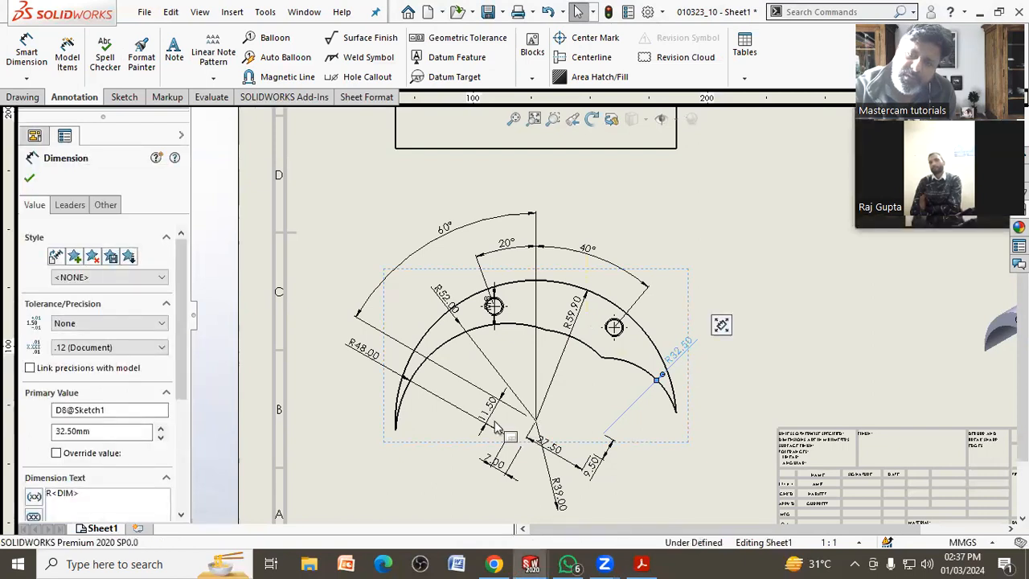
pyautogui.click(494, 482)
pyautogui.click(494, 477)
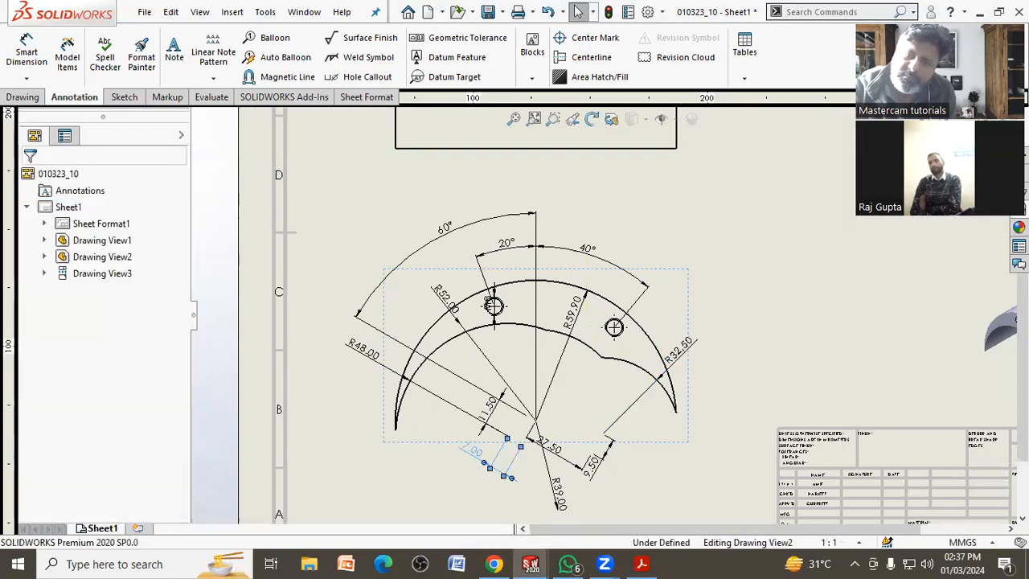
pyautogui.moveTo(558, 491); pyautogui.dragTo(572, 381)
pyautogui.moveTo(555, 450); pyautogui.dragTo(553, 471)
# Delete the imported R39 dimension and add a radius dimension to the short middle arc of the inner profile.
pyautogui.click(576, 413)
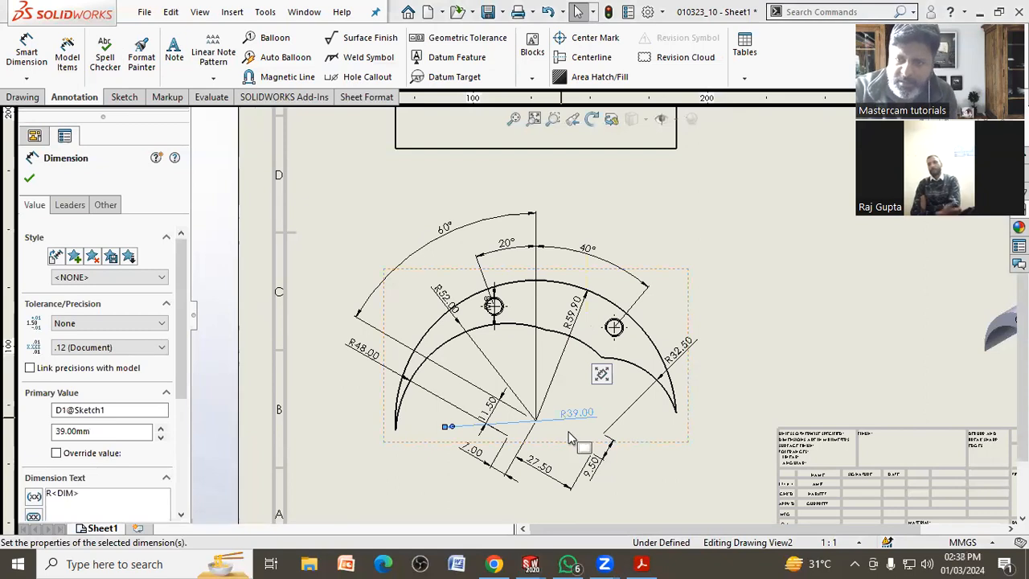
pyautogui.press('Delete')
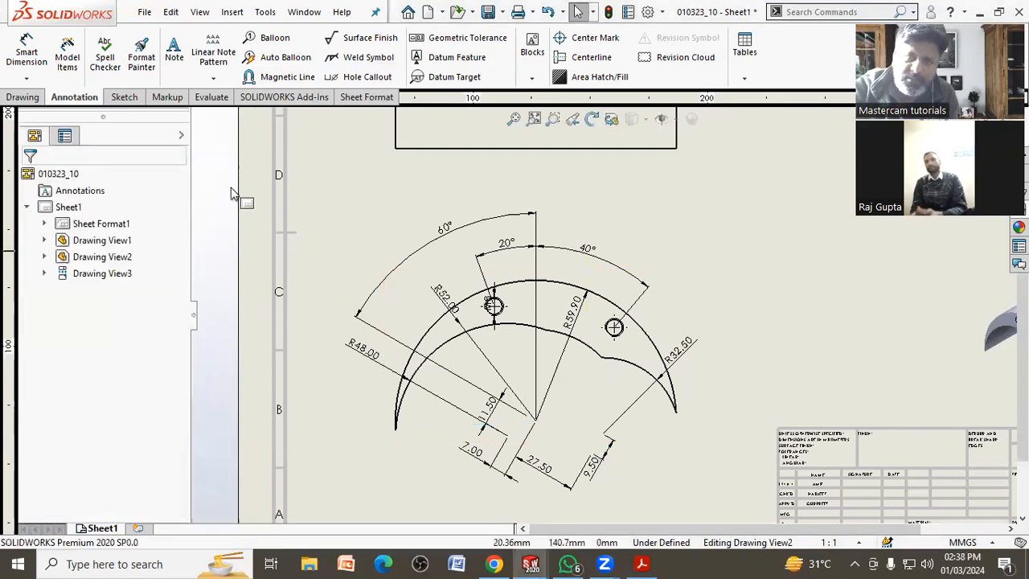
pyautogui.click(41, 64)
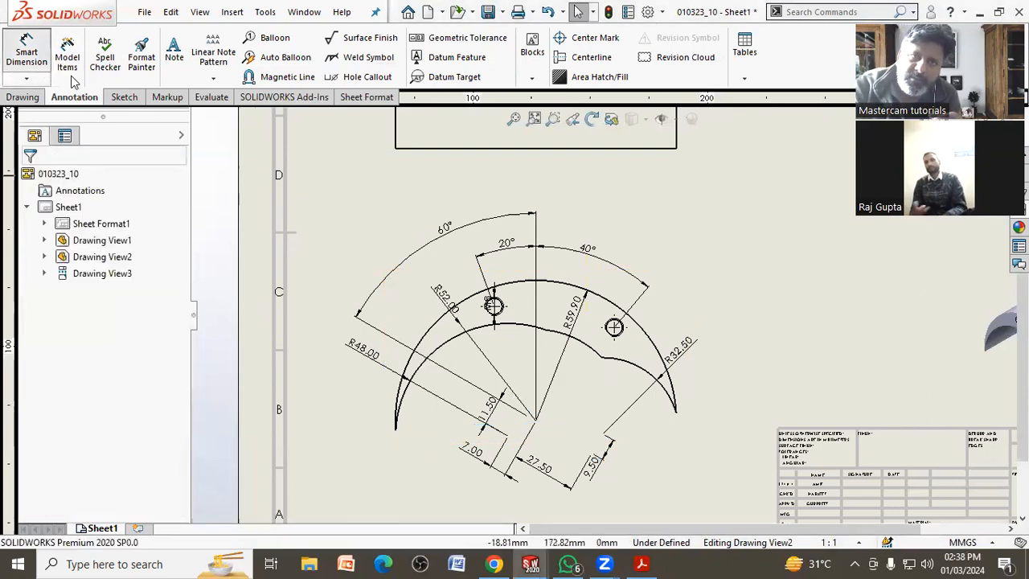
pyautogui.click(616, 363)
pyautogui.press('Escape')
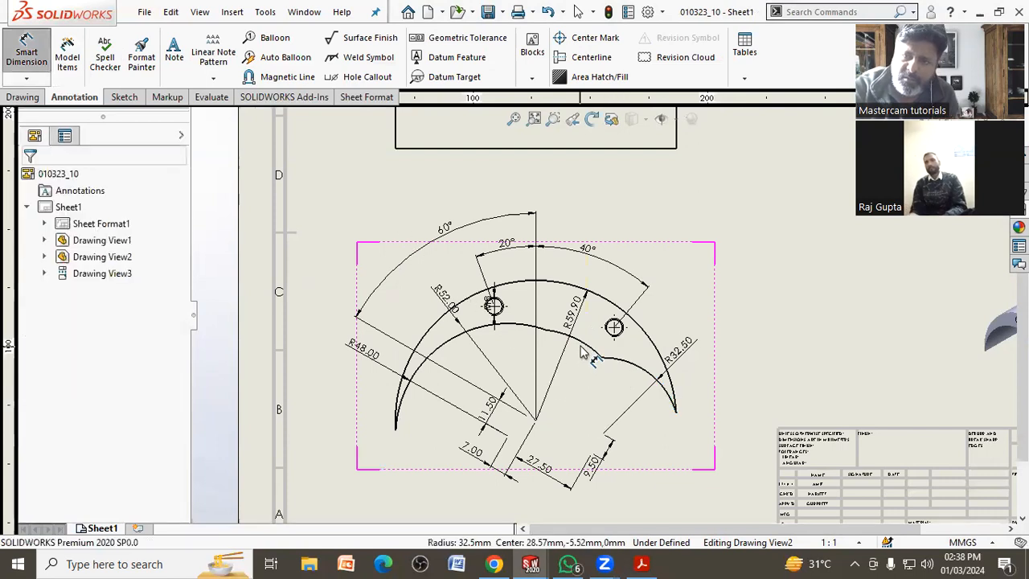
pyautogui.click(583, 344)
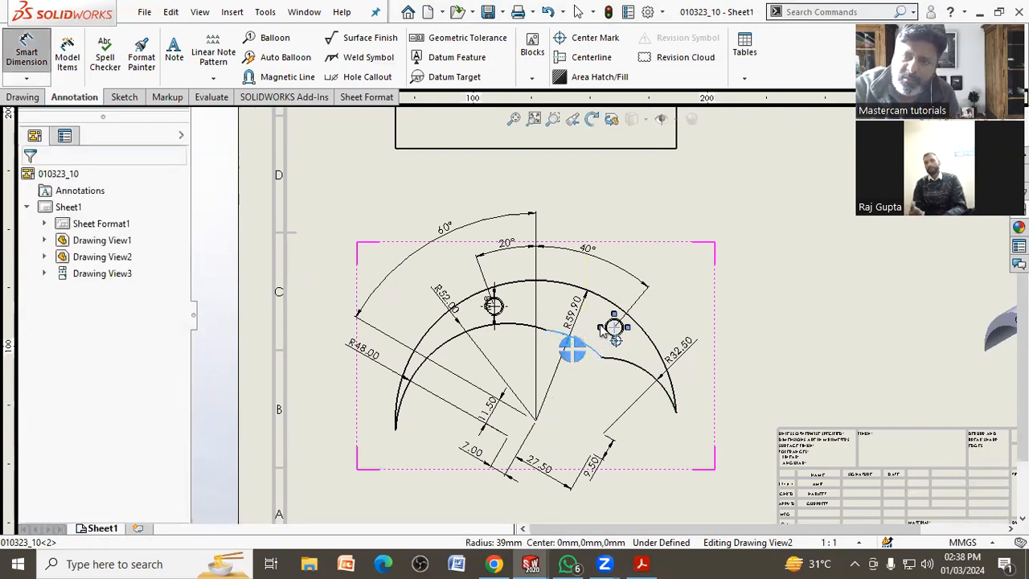
pyautogui.click(580, 384)
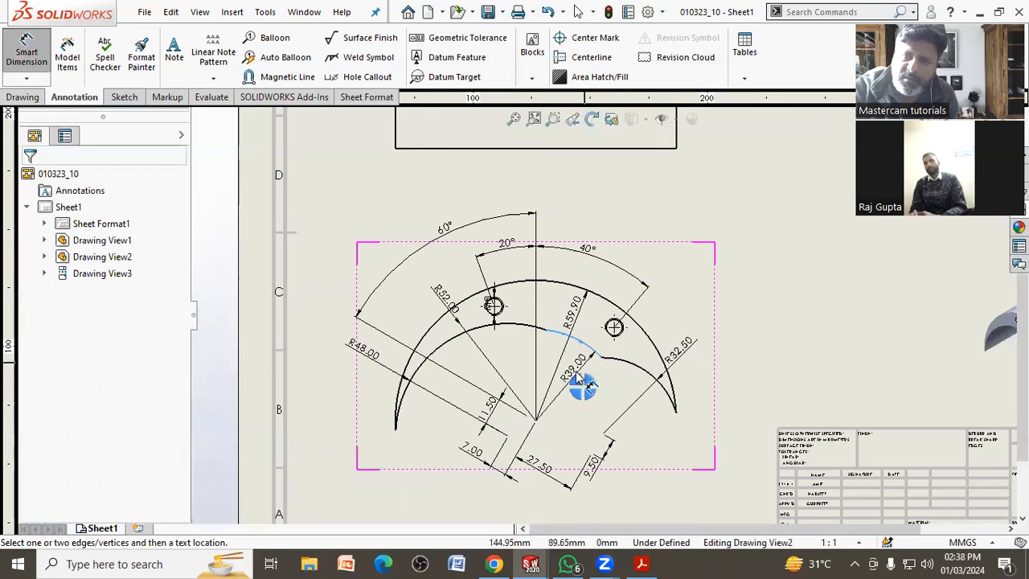
pyautogui.press('Escape')
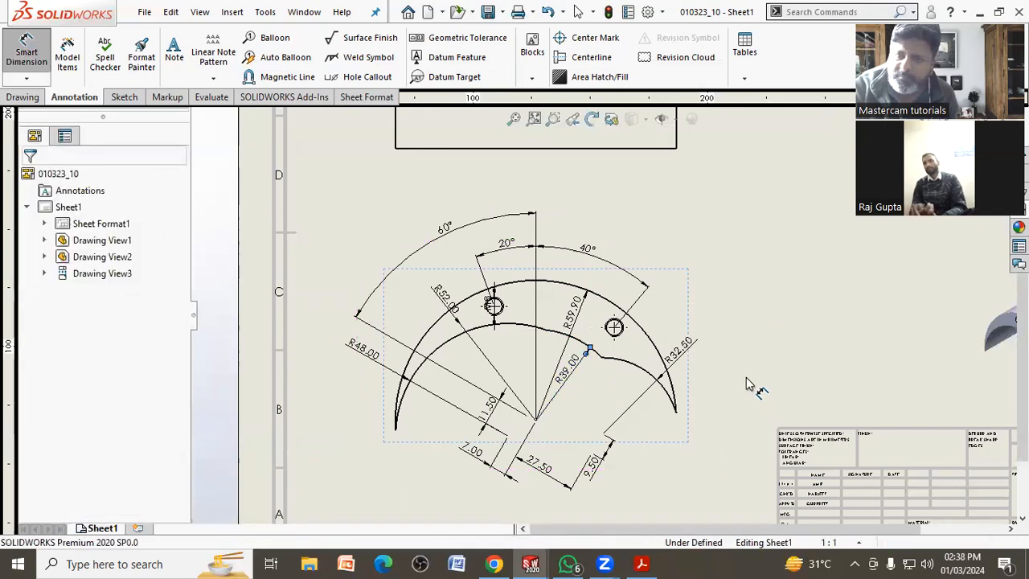
# Delete the left hole's diameter dimension and move the R52 dimension text outside the crescent's outline.
pyautogui.scroll(-2, 418, 291)
pyautogui.moveTo(528, 309); pyautogui.dragTo(487, 267)
pyautogui.press('Delete')
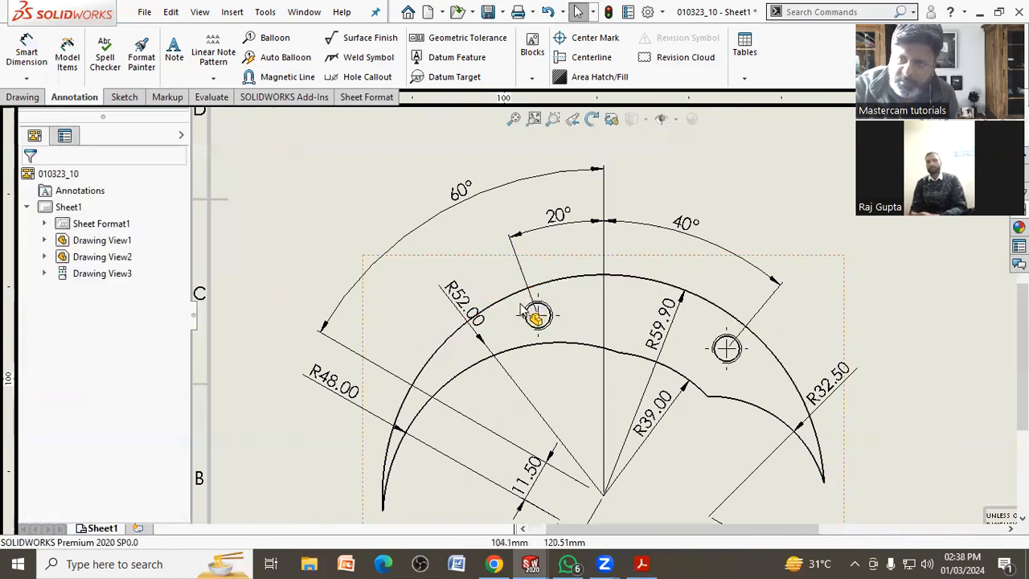
pyautogui.scroll(3, 515, 313)
pyautogui.moveTo(524, 308)
pyautogui.mouseDown()
pyautogui.moveTo(505, 281)
pyautogui.moveTo(507, 294)
pyautogui.mouseUp()
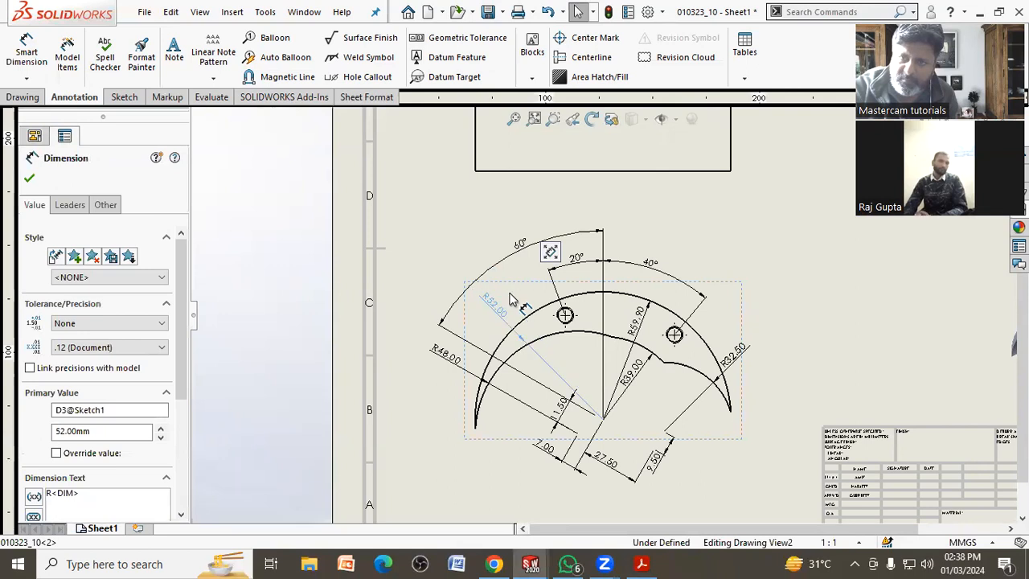
pyautogui.click(590, 356)
# Compare the drawing sheet's views and dimensions with the reference PDF drawing in Acrobat.
pyautogui.scroll(4, 607, 363)
pyautogui.scroll(2, 608, 362)
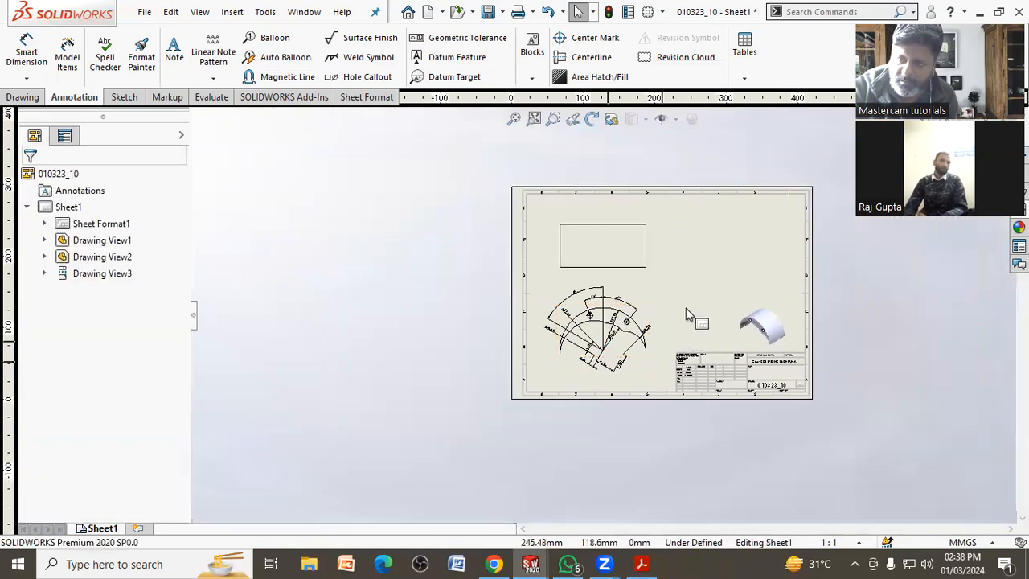
pyautogui.scroll(-4, 686, 308)
pyautogui.click(645, 557)
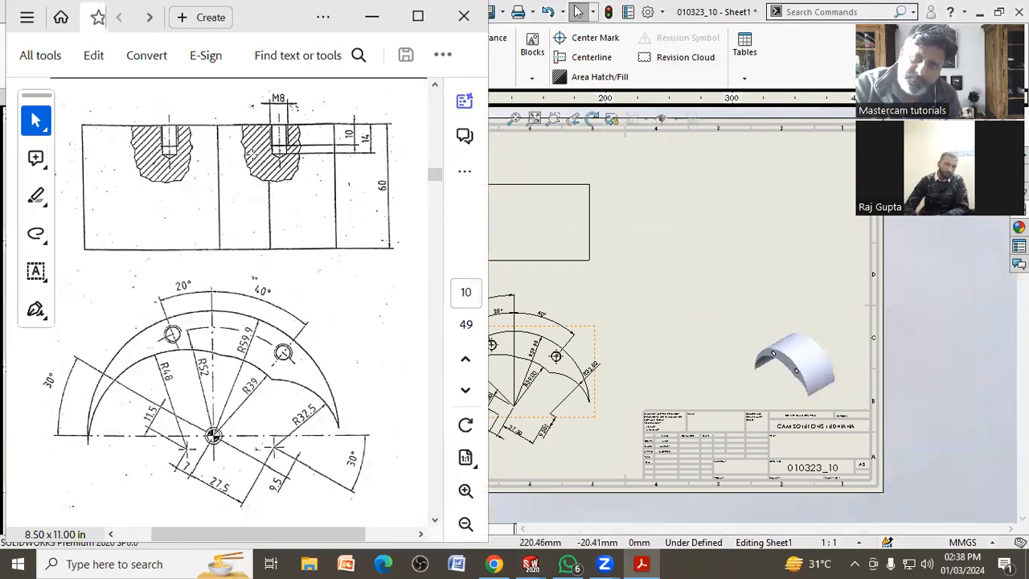
# Switch back to the SOLIDWORKS drawing and change Sheet1's type of projection to First angle in the sheet properties.
pyautogui.click(636, 271)
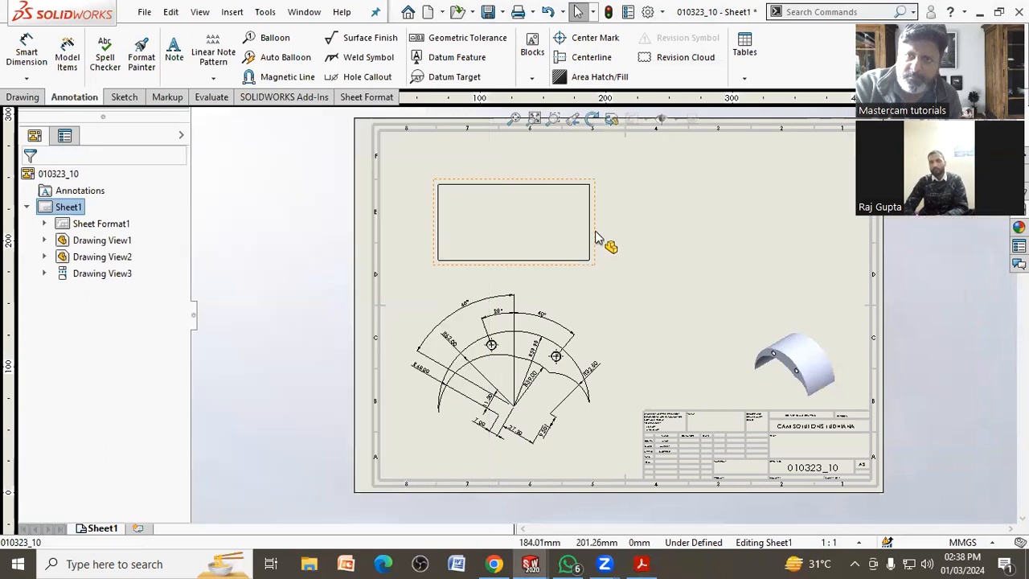
pyautogui.rightClick(661, 220)
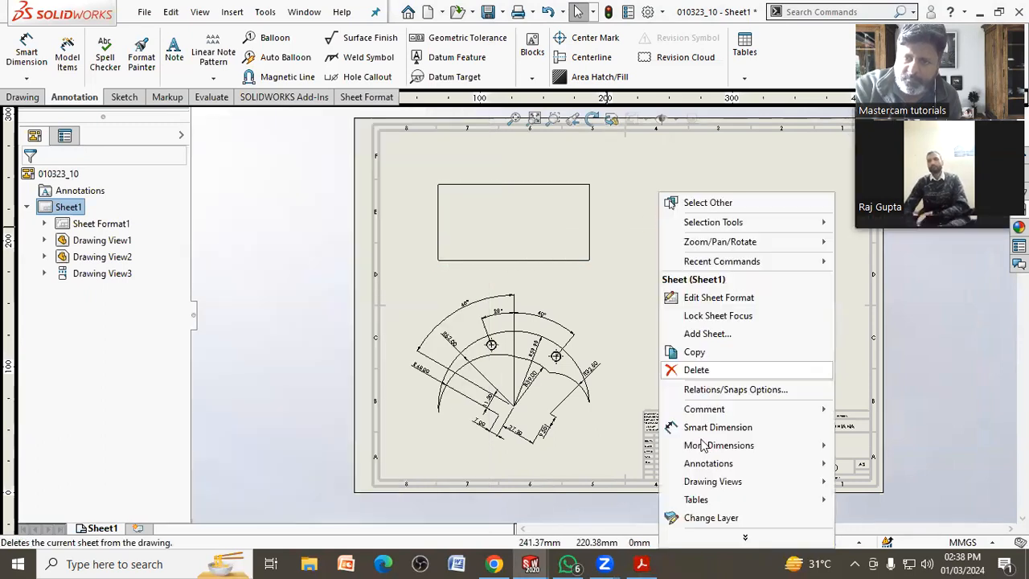
pyautogui.click(721, 543)
pyautogui.click(689, 367)
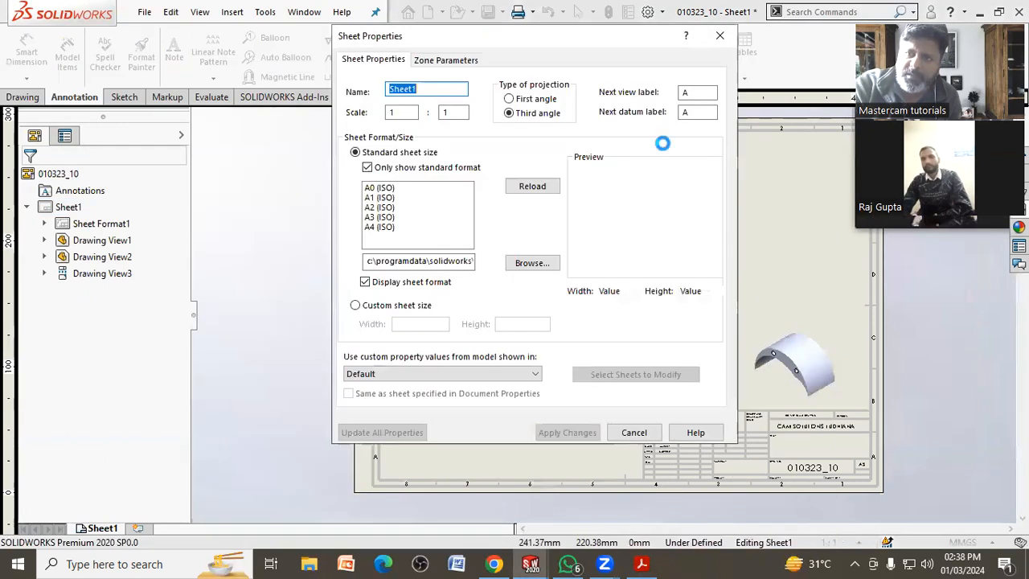
pyautogui.click(534, 99)
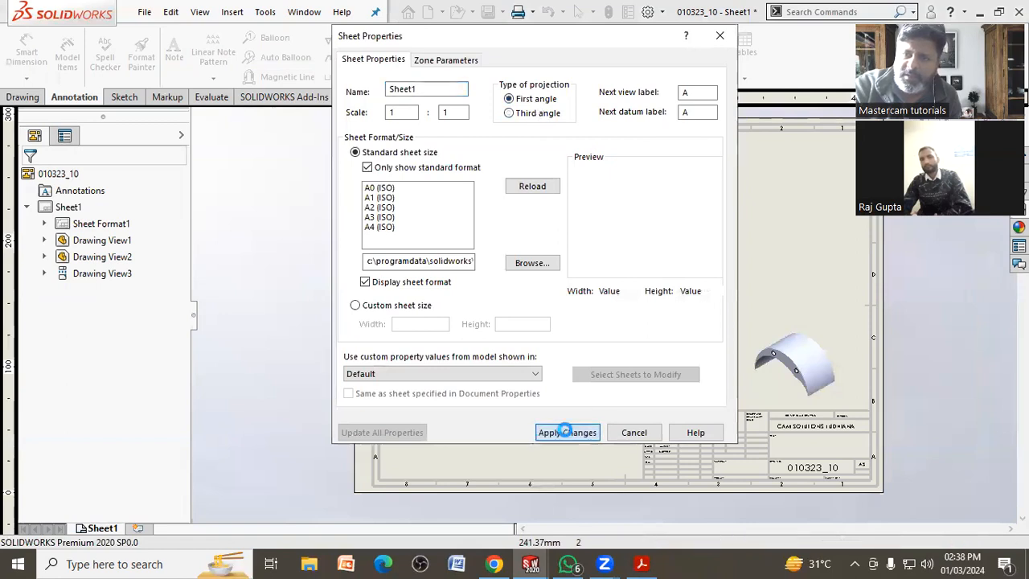
pyautogui.click(567, 432)
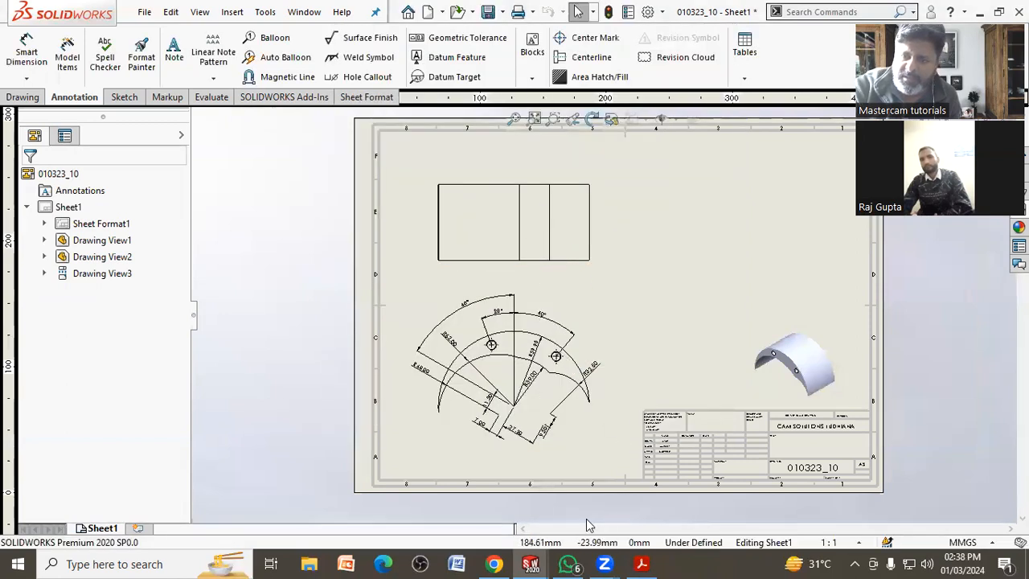
# Compare the projected rectangular view's edges and hole sections with the reference PDF drawing in Acrobat.
pyautogui.hotkey('alt', 'Tab')
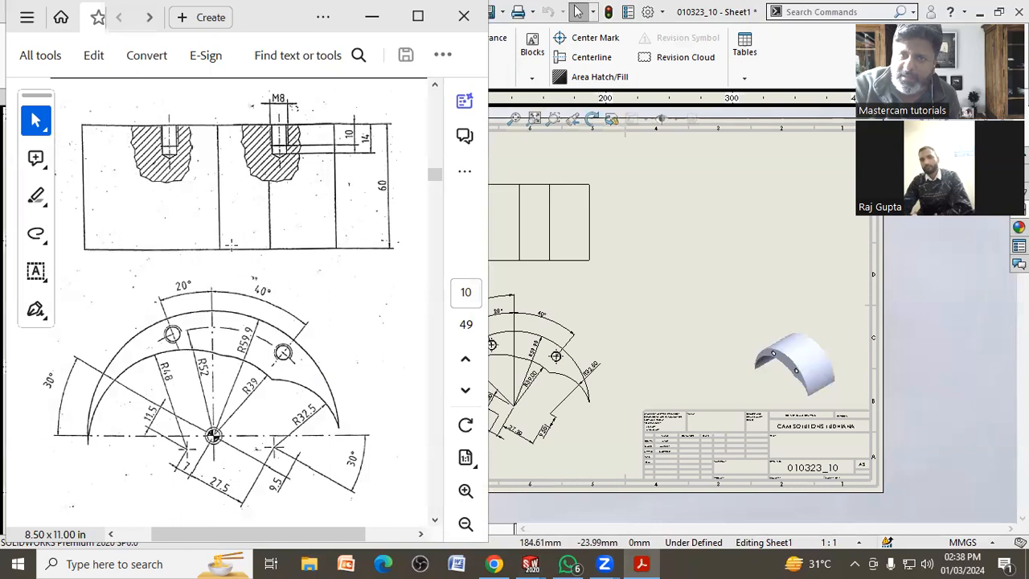
pyautogui.click(612, 294)
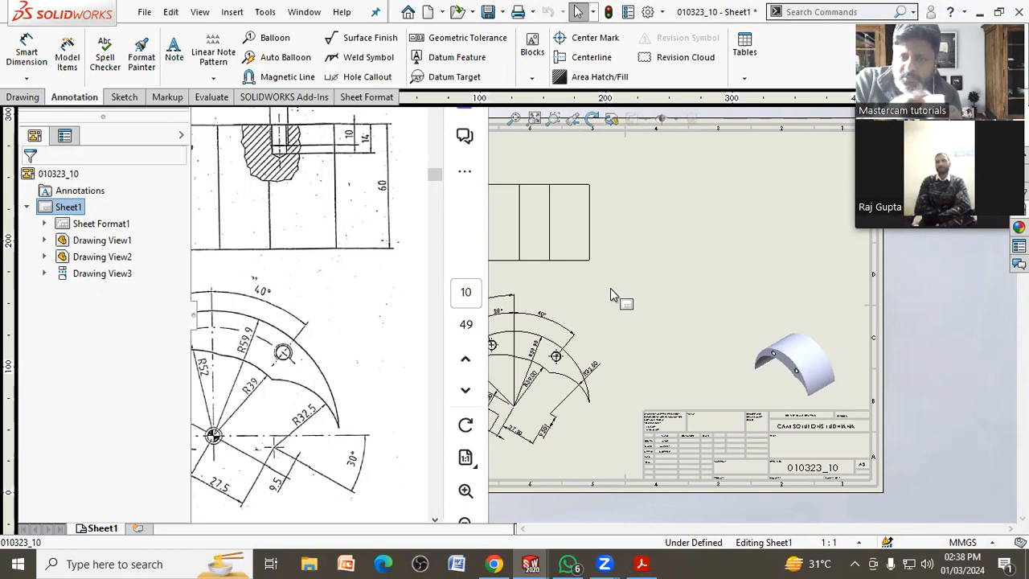
pyautogui.scroll(3, 634, 298)
pyautogui.scroll(-3, 563, 301)
pyautogui.scroll(-3, 663, 280)
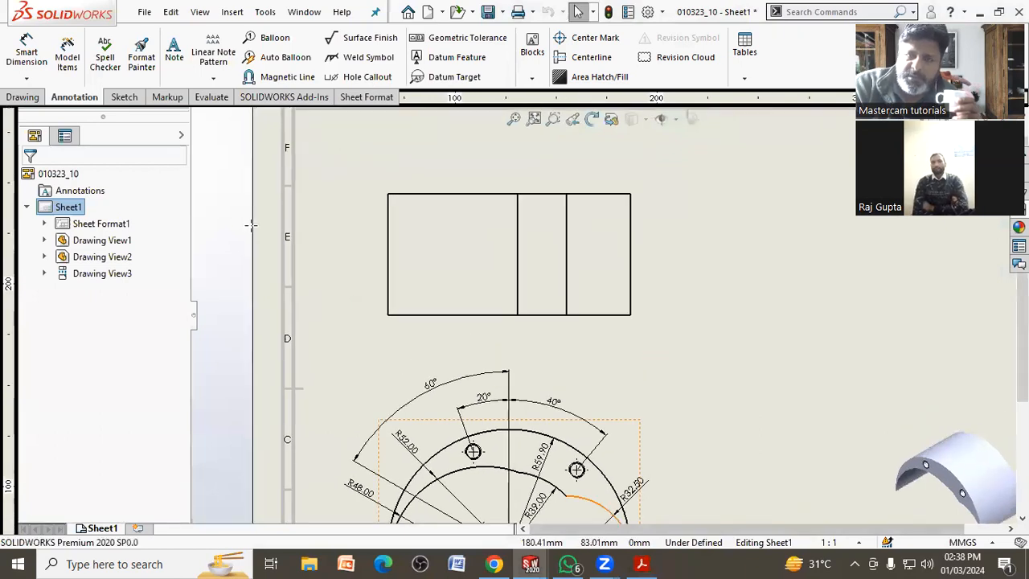
pyautogui.hotkey('alt', 'Tab')
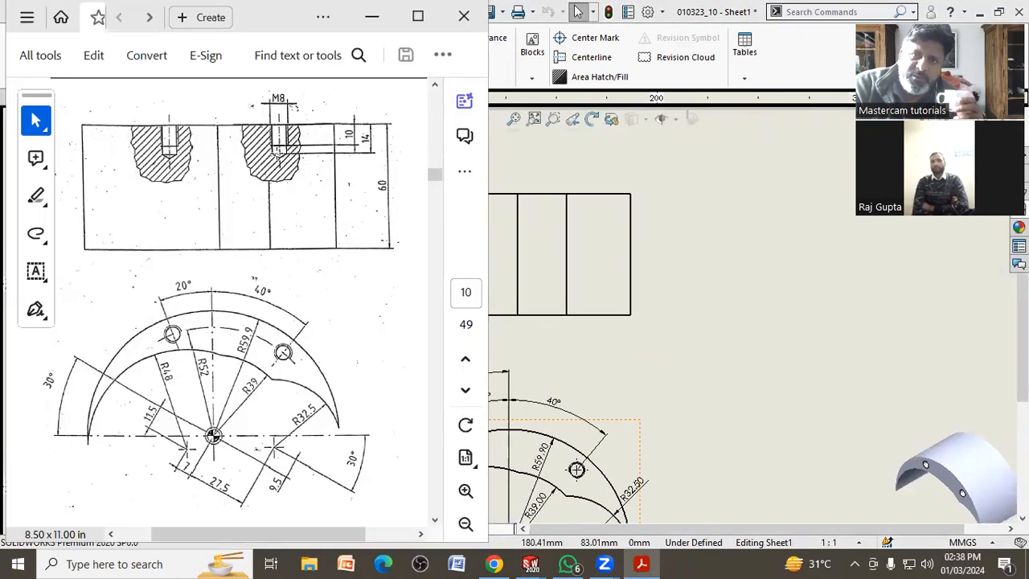
pyautogui.hotkey('alt', 'Tab')
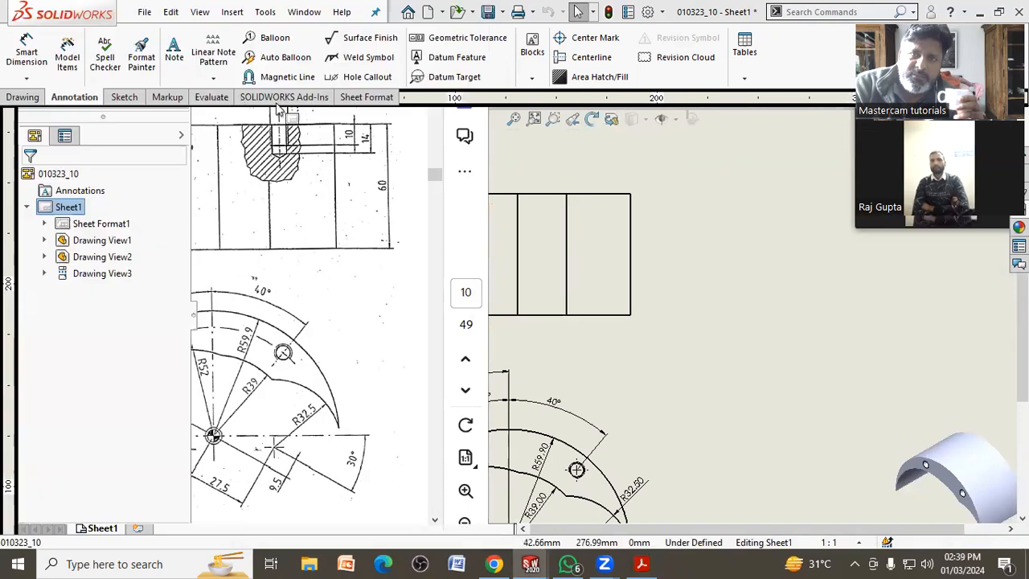
# Start a Broken-out Section in the rectangular view with a closed spline crossing its upper edge around the right hole.
pyautogui.click(22, 98)
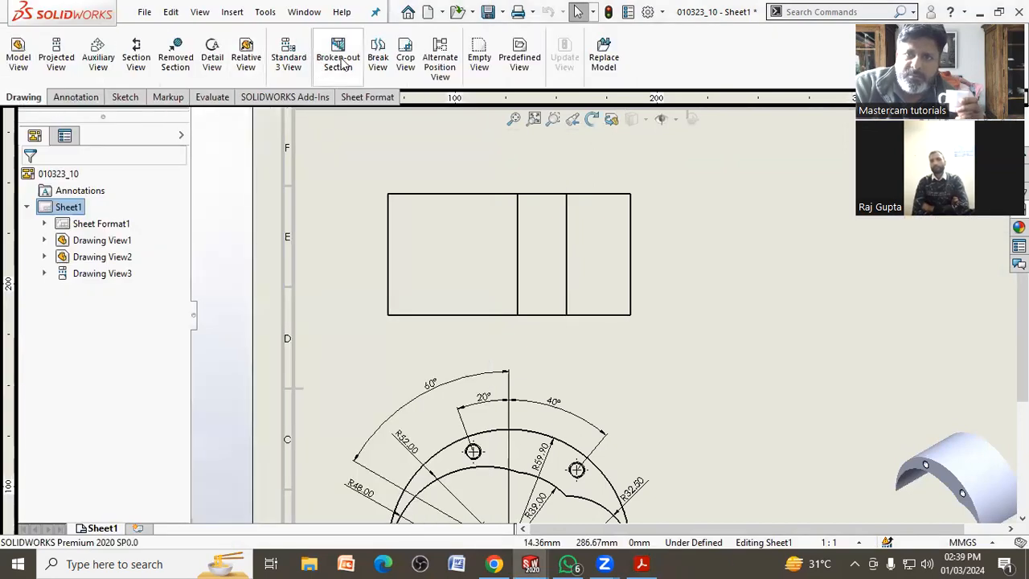
pyautogui.click(590, 212)
pyautogui.scroll(-1, 562, 197)
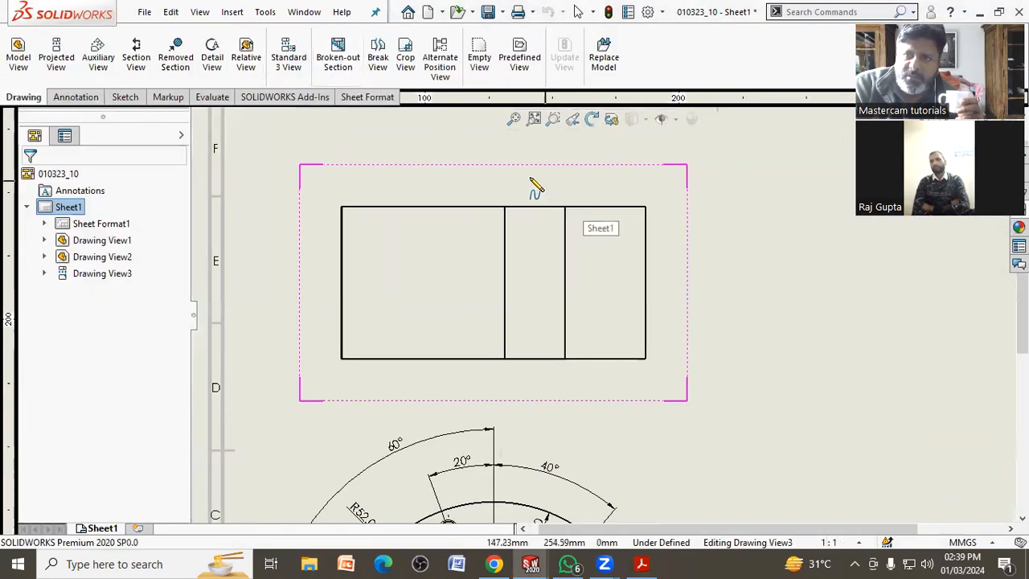
pyautogui.click(539, 180)
pyautogui.click(519, 223)
pyautogui.click(558, 274)
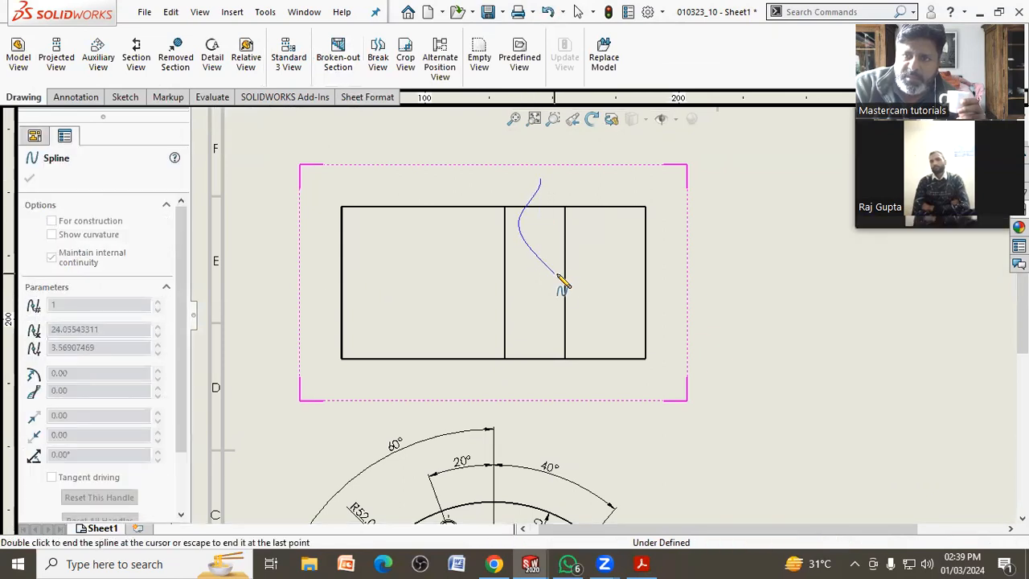
pyautogui.click(603, 230)
pyautogui.click(593, 183)
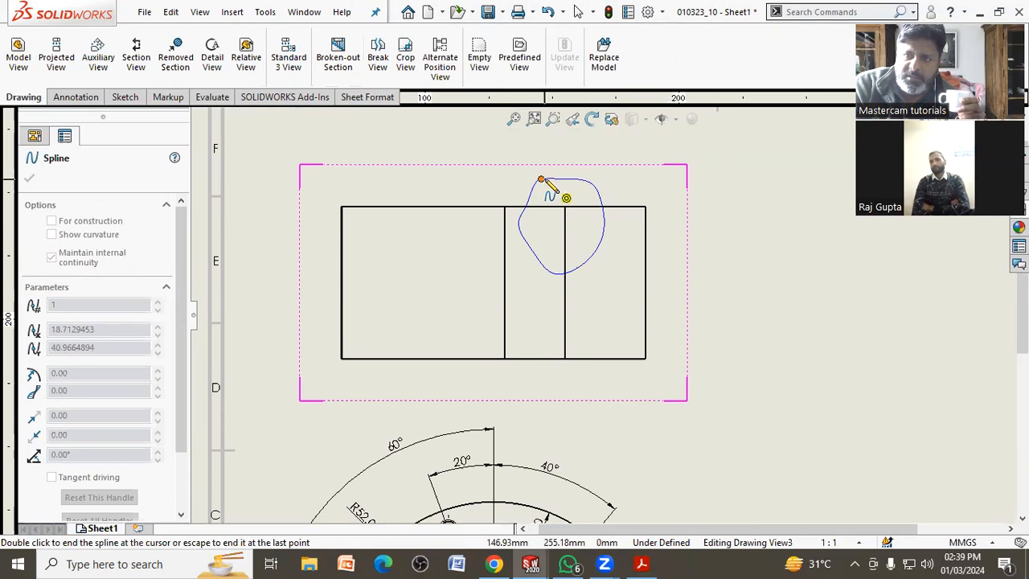
pyautogui.click(541, 180)
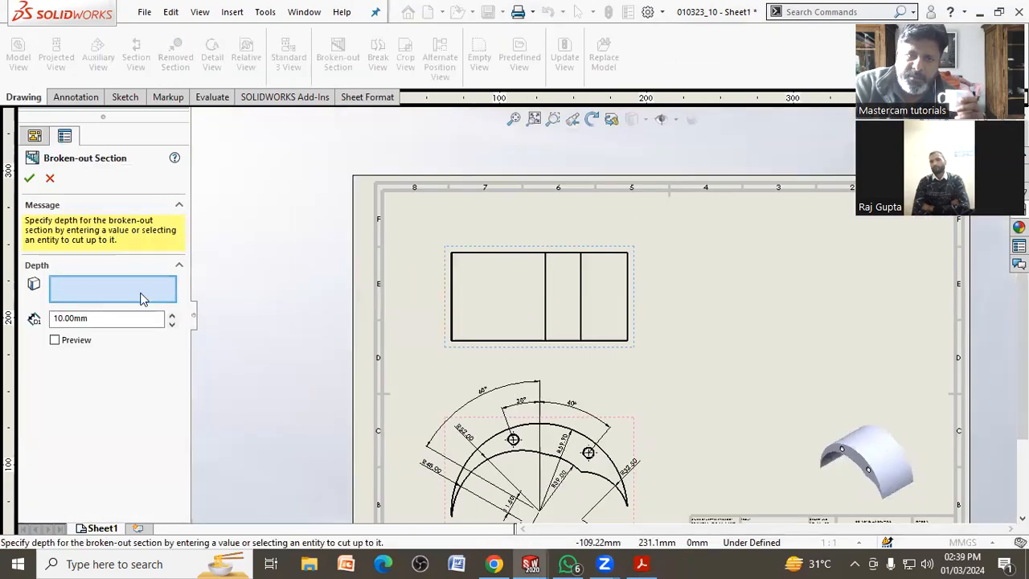
# Set the section depth by the right hole's edge in the crescent view, with the preview on, and accept the broken-out section.
pyautogui.click(74, 340)
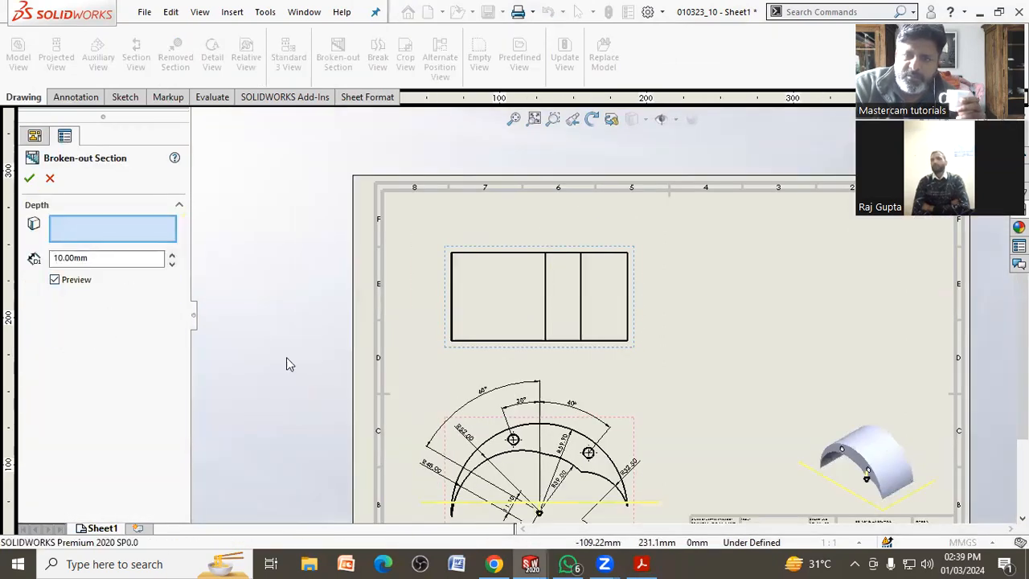
pyautogui.click(592, 460)
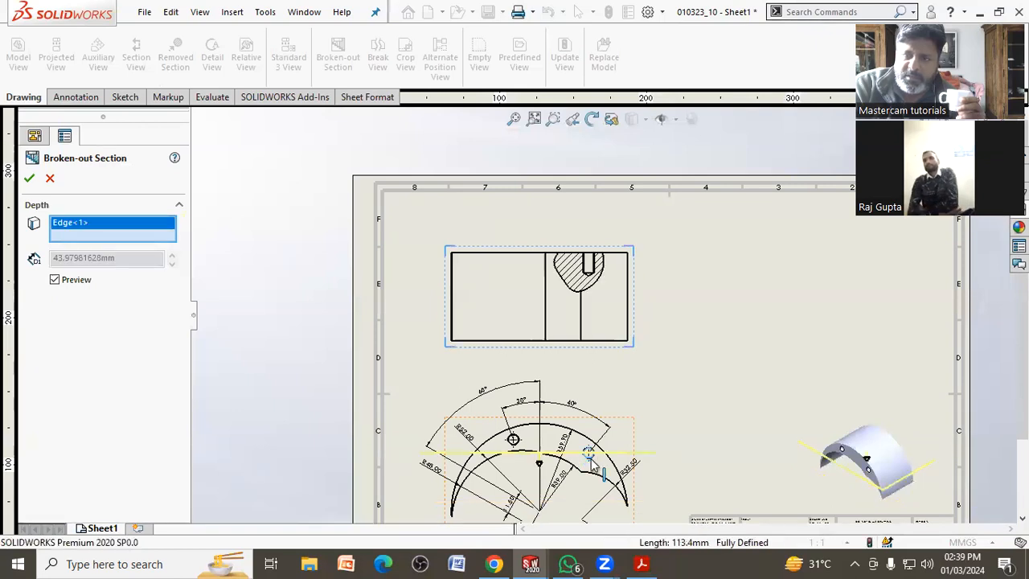
pyautogui.scroll(-4, 613, 299)
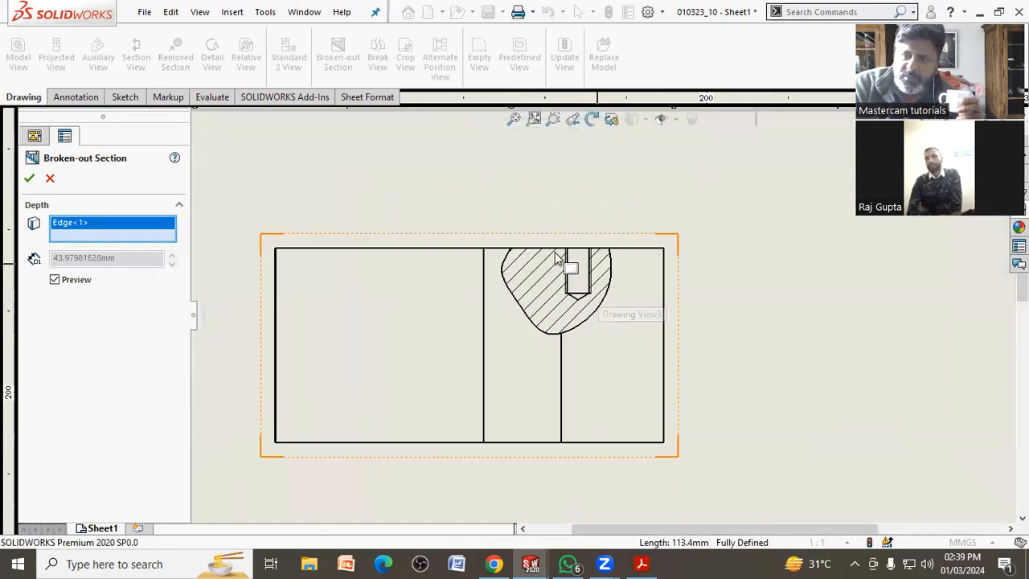
pyautogui.scroll(2, 620, 296)
pyautogui.scroll(-3, 621, 299)
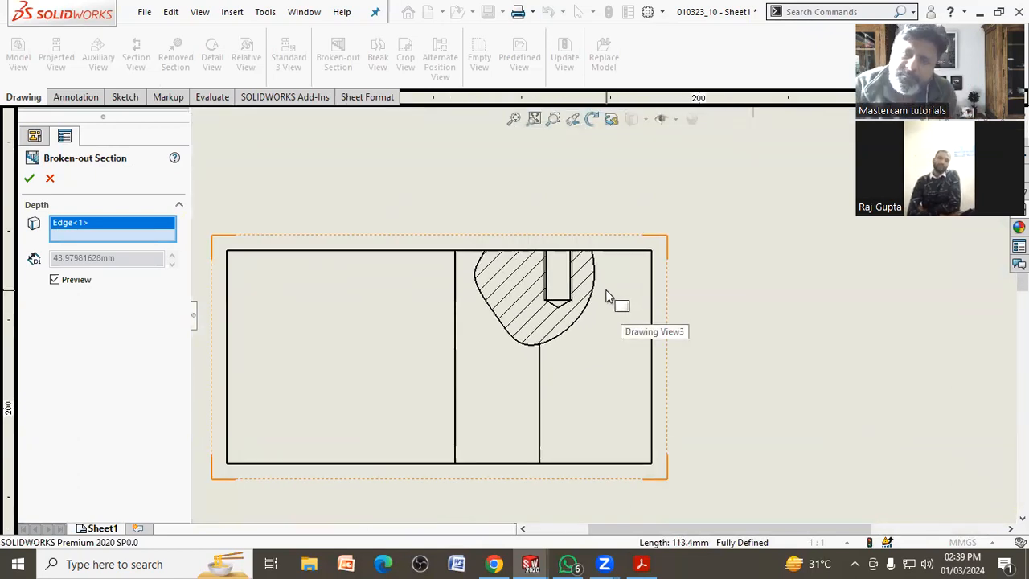
pyautogui.click(30, 180)
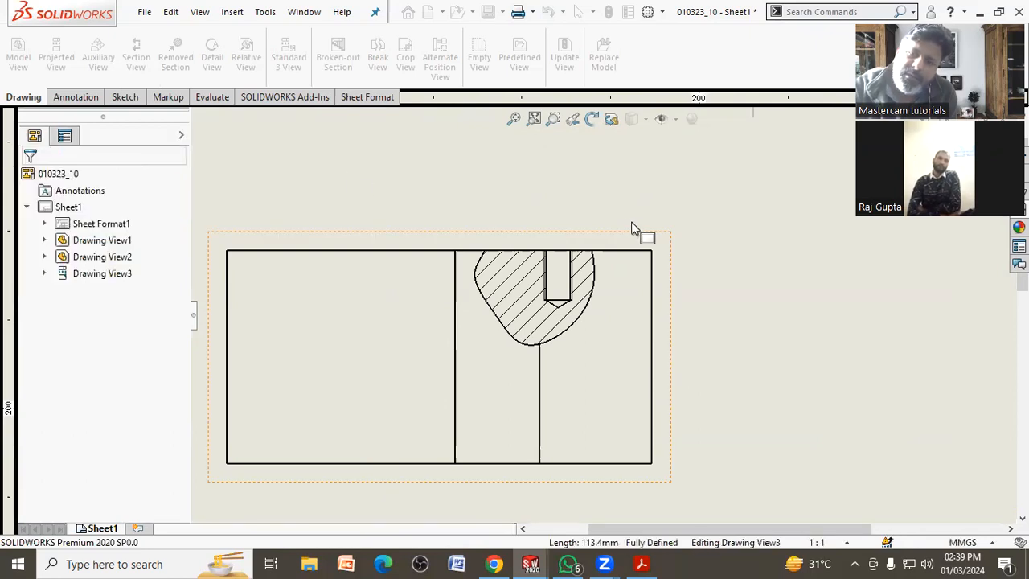
# Start a second Broken-out Section with a closed spline around the left hole's position on the rectangular view's upper edge.
pyautogui.scroll(3, 632, 227)
pyautogui.scroll(1, 603, 312)
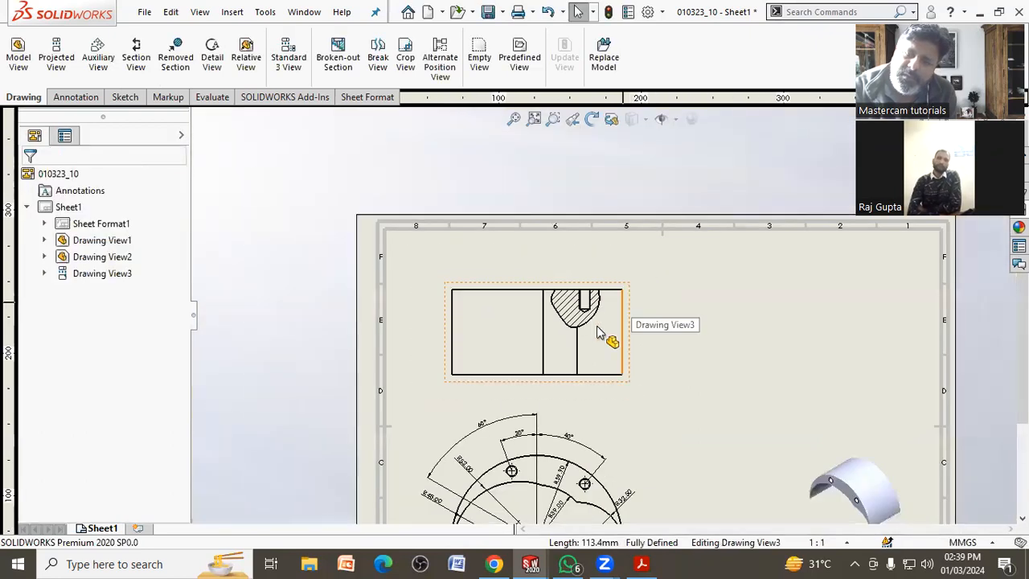
pyautogui.scroll(-1, 502, 390)
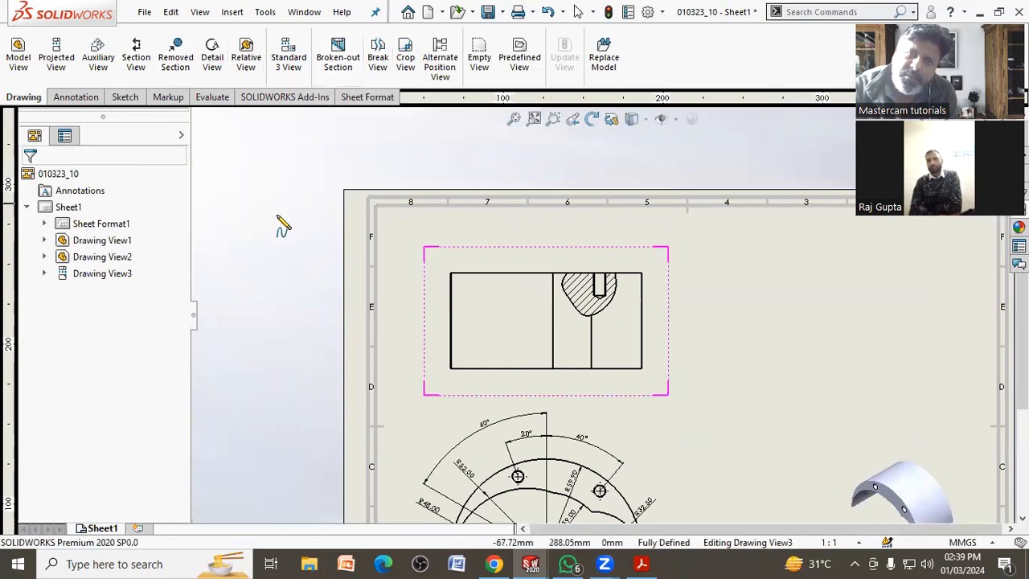
pyautogui.scroll(-3, 498, 305)
pyautogui.scroll(4, 540, 323)
pyautogui.scroll(-1, 540, 333)
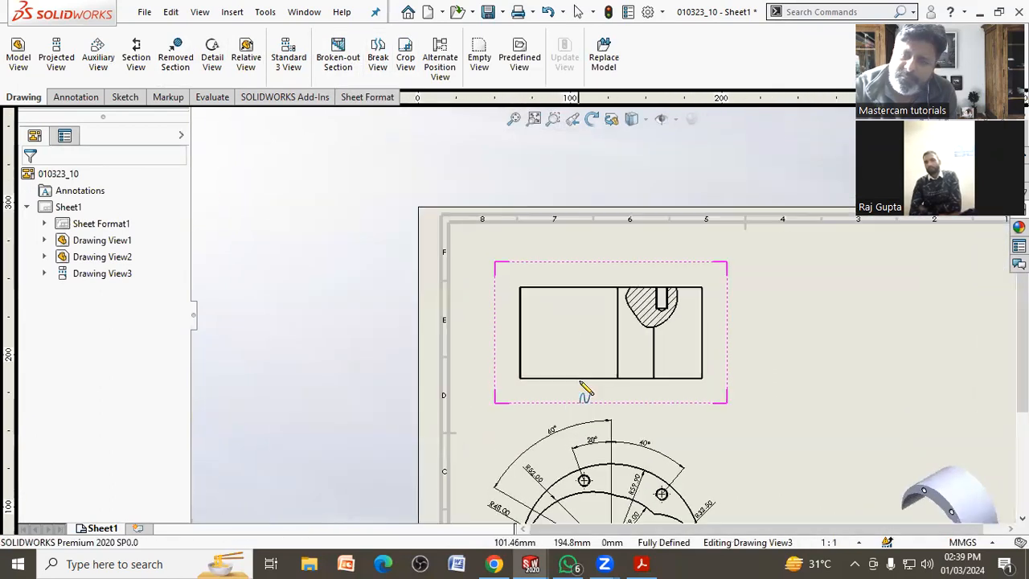
pyautogui.click(564, 276)
pyautogui.click(554, 315)
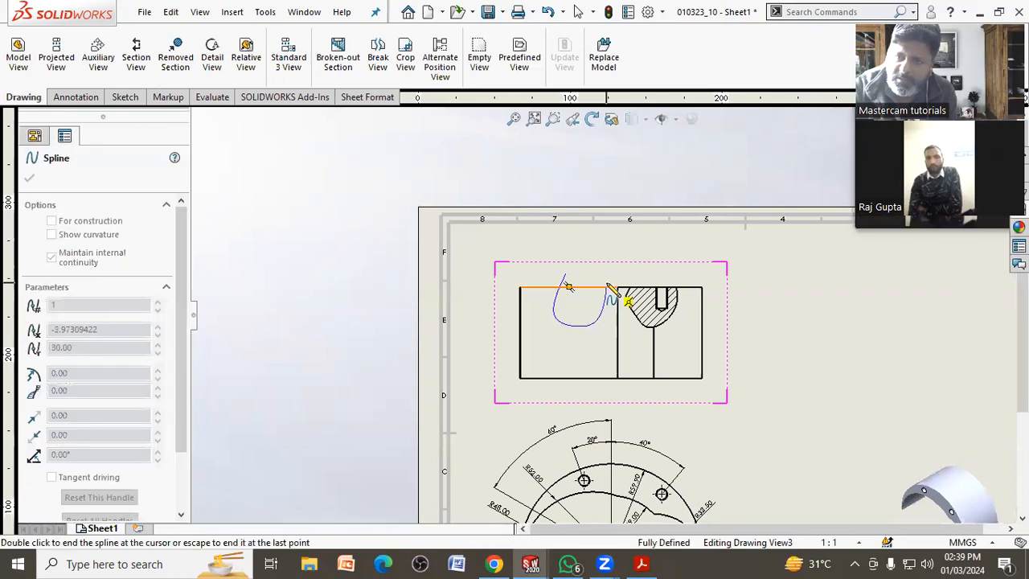
pyautogui.click(569, 286)
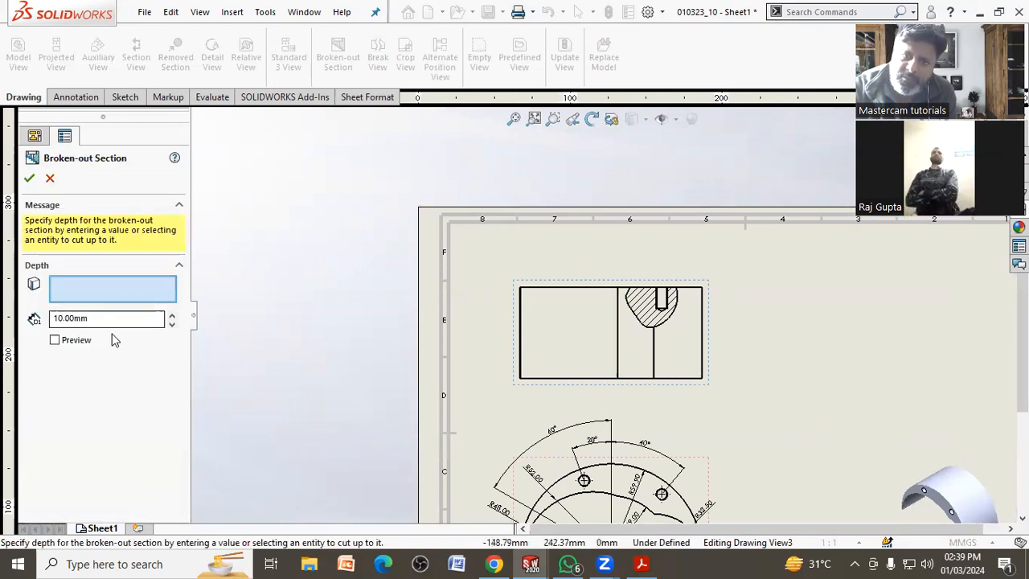
# Set the second section's depth by the left hole's edge in the crescent view, with the preview on, and accept it.
pyautogui.click(72, 340)
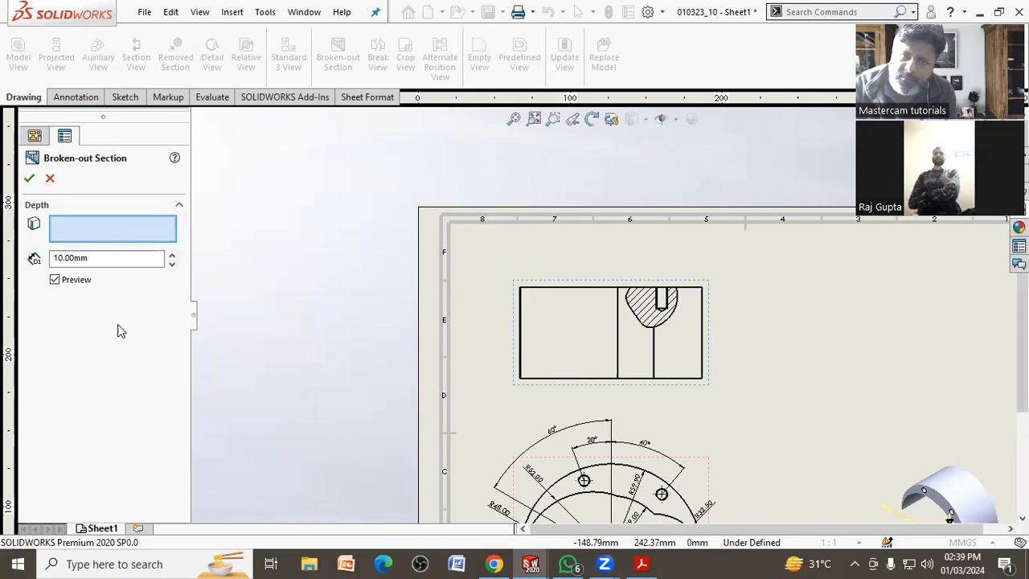
pyautogui.click(585, 485)
pyautogui.scroll(-3, 611, 325)
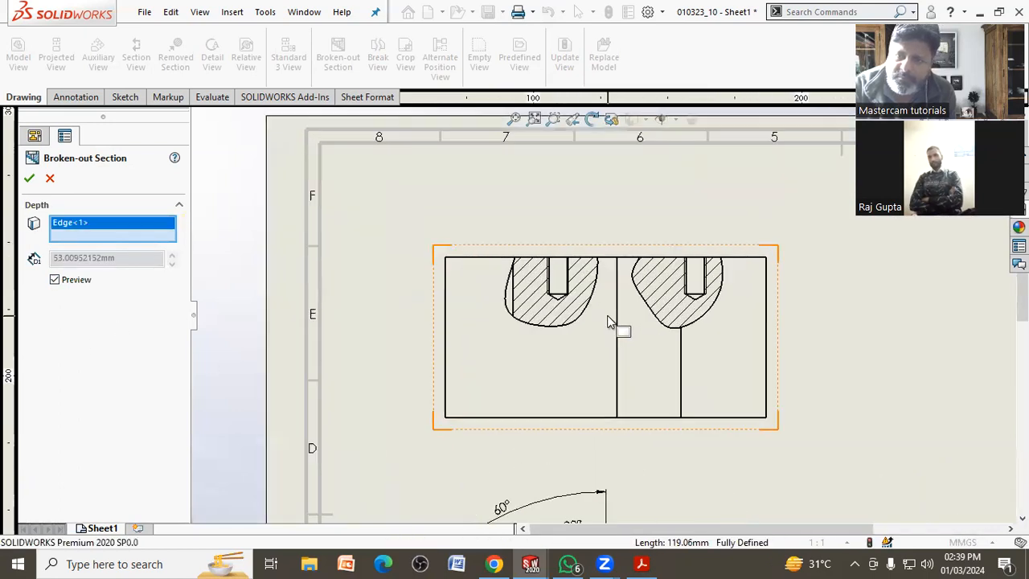
pyautogui.scroll(-1, 608, 321)
pyautogui.click(29, 178)
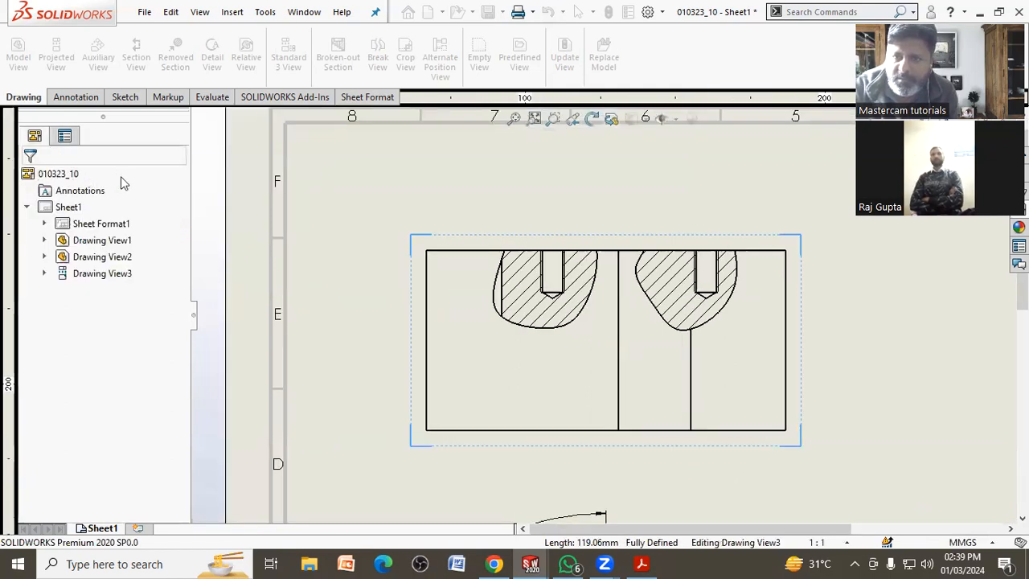
# Open the sketch of the left hole's broken-out section in the rectangular view for editing.
pyautogui.scroll(2, 375, 174)
pyautogui.scroll(-1, 777, 338)
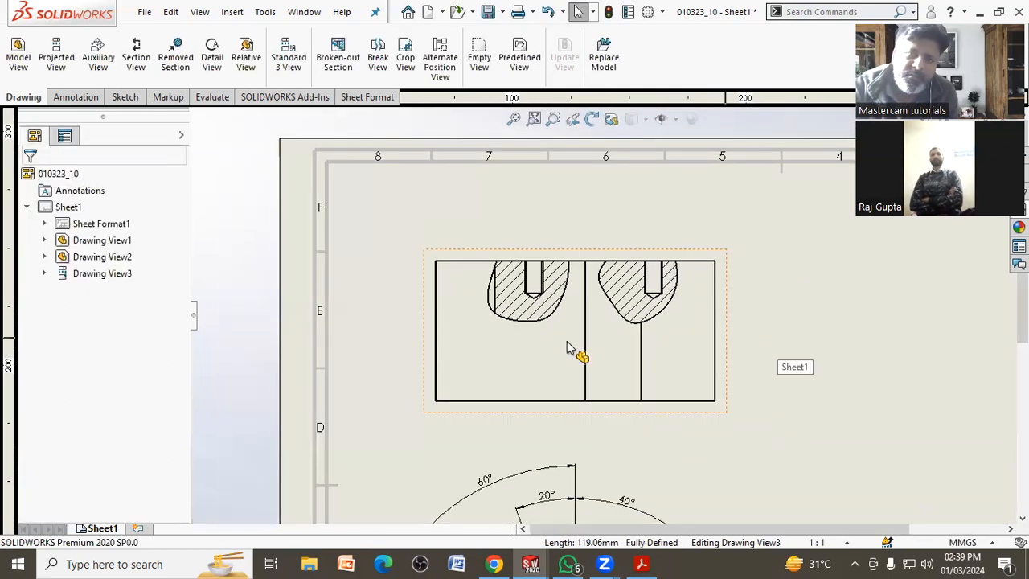
pyautogui.click(507, 321)
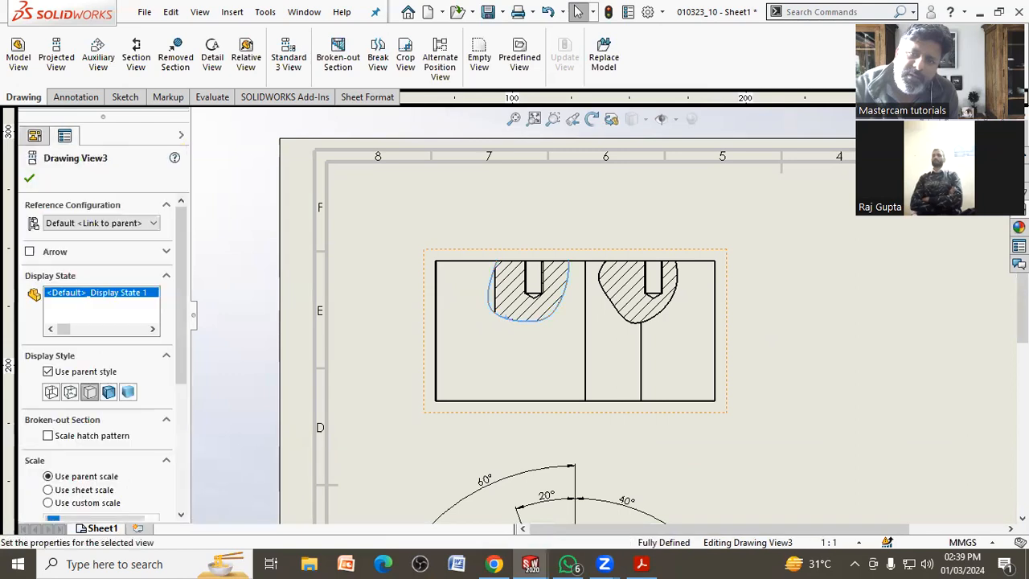
pyautogui.click(30, 179)
pyautogui.click(44, 273)
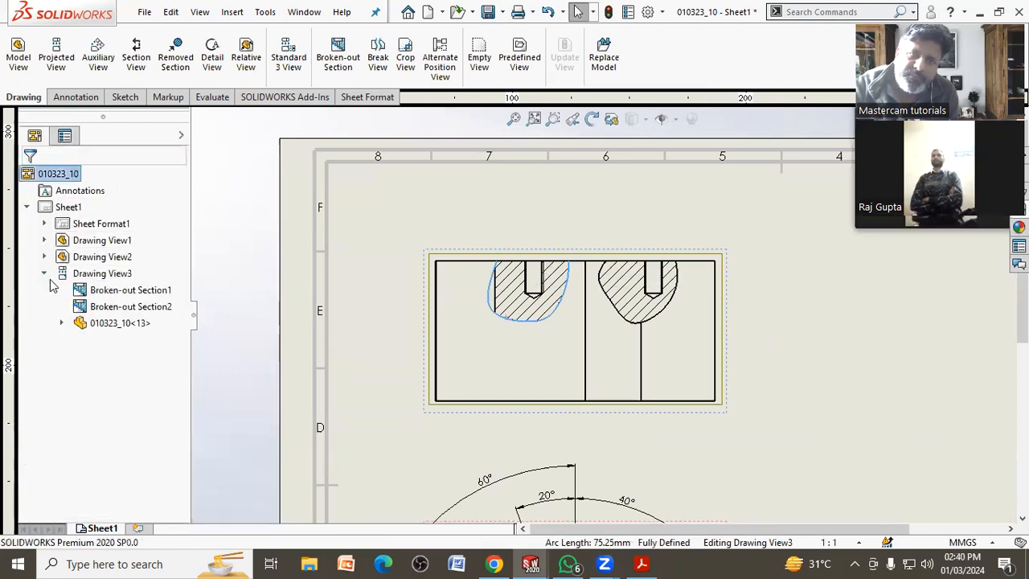
pyautogui.click(133, 306)
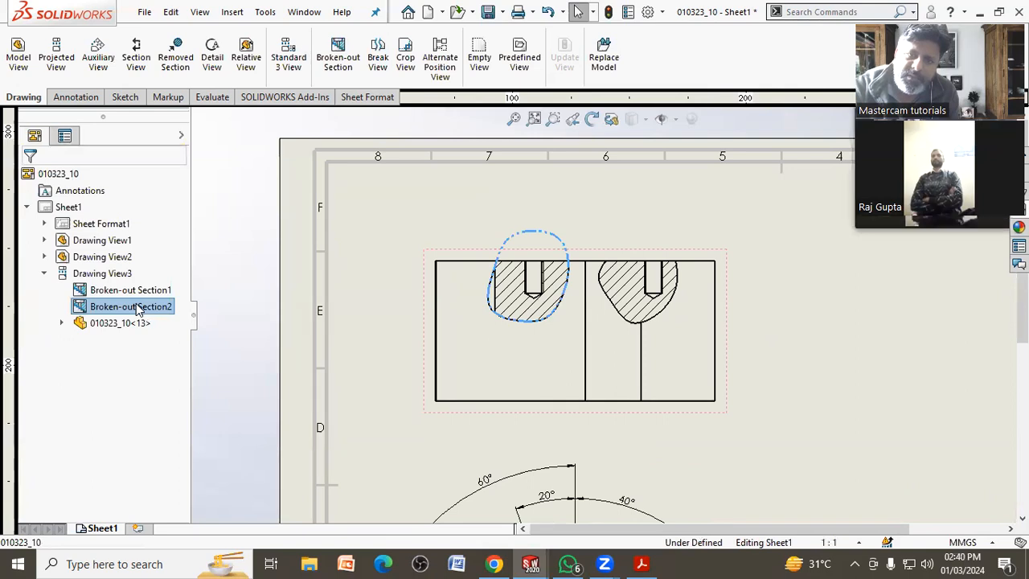
pyautogui.rightClick(137, 309)
pyautogui.click(183, 351)
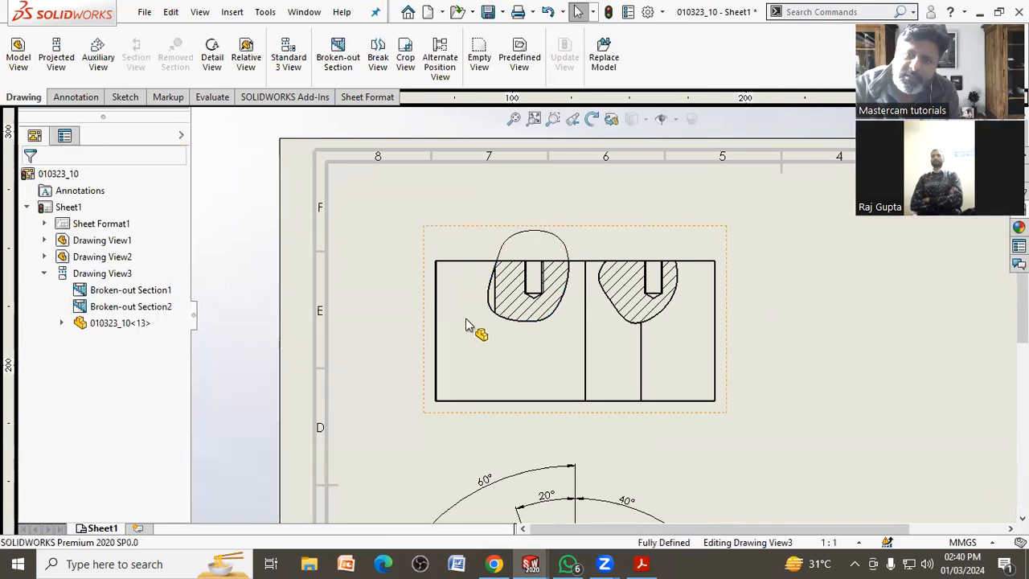
# Reshape the left section's closed spline into a narrower outline around the hole, and rebuild the drawing.
pyautogui.click(507, 294)
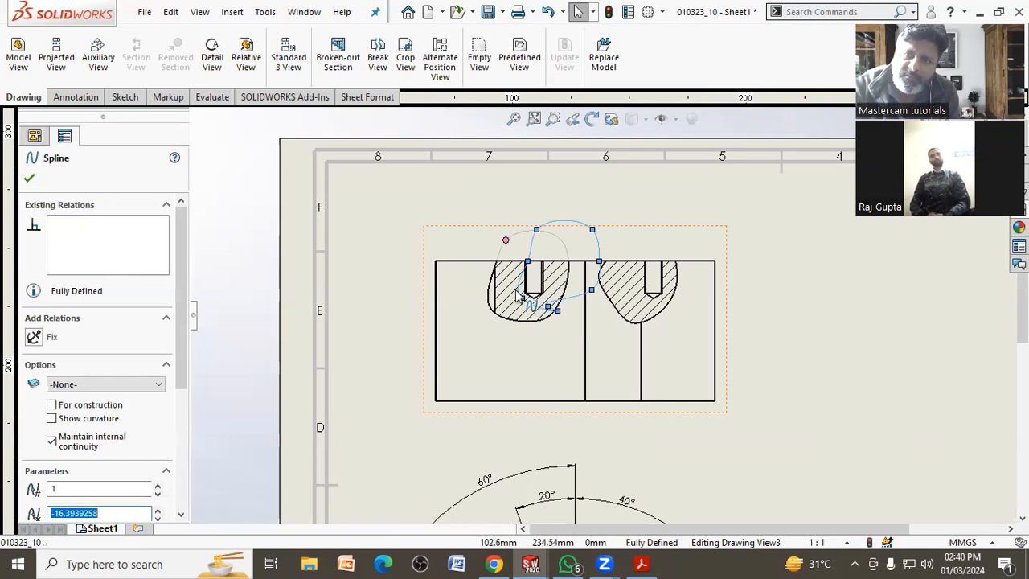
pyautogui.moveTo(494, 306); pyautogui.dragTo(501, 310)
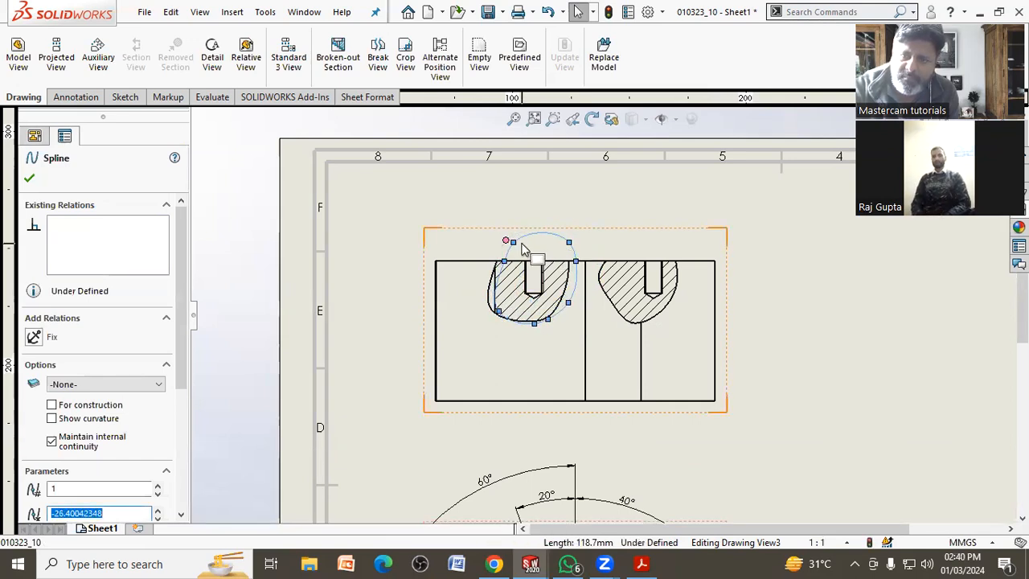
pyautogui.click(498, 310)
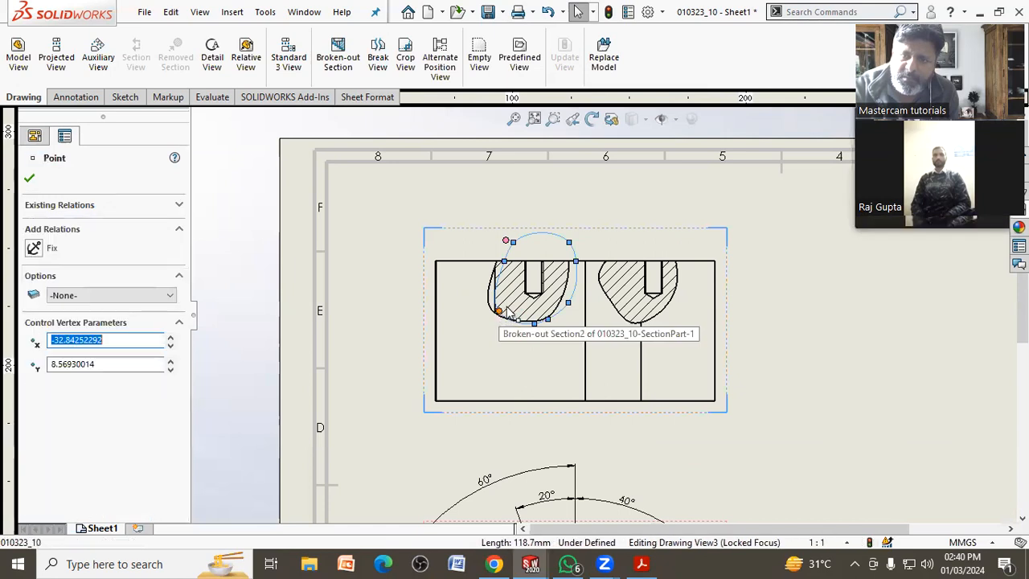
pyautogui.moveTo(515, 303); pyautogui.dragTo(512, 298)
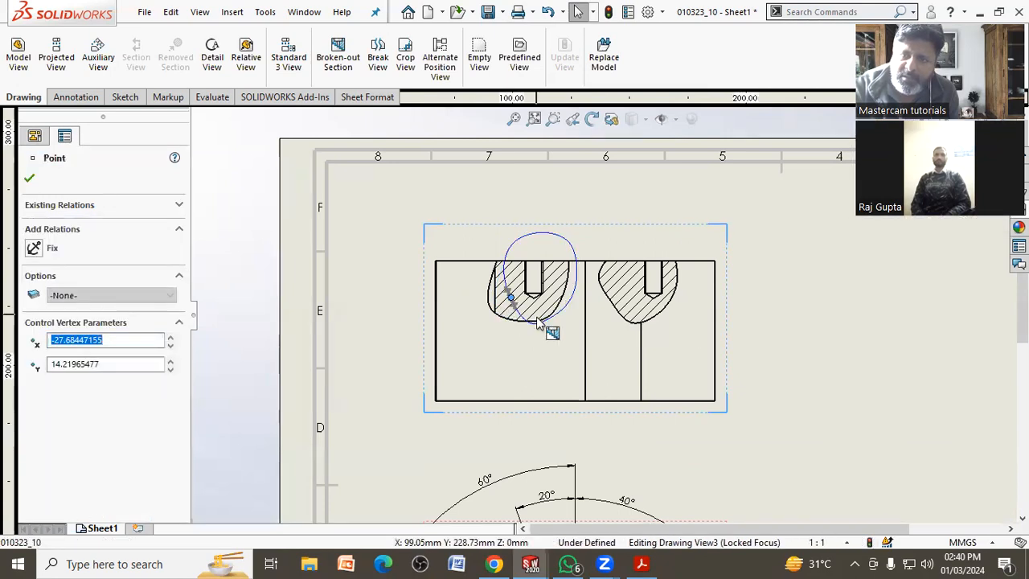
pyautogui.click(768, 259)
pyautogui.click(635, 299)
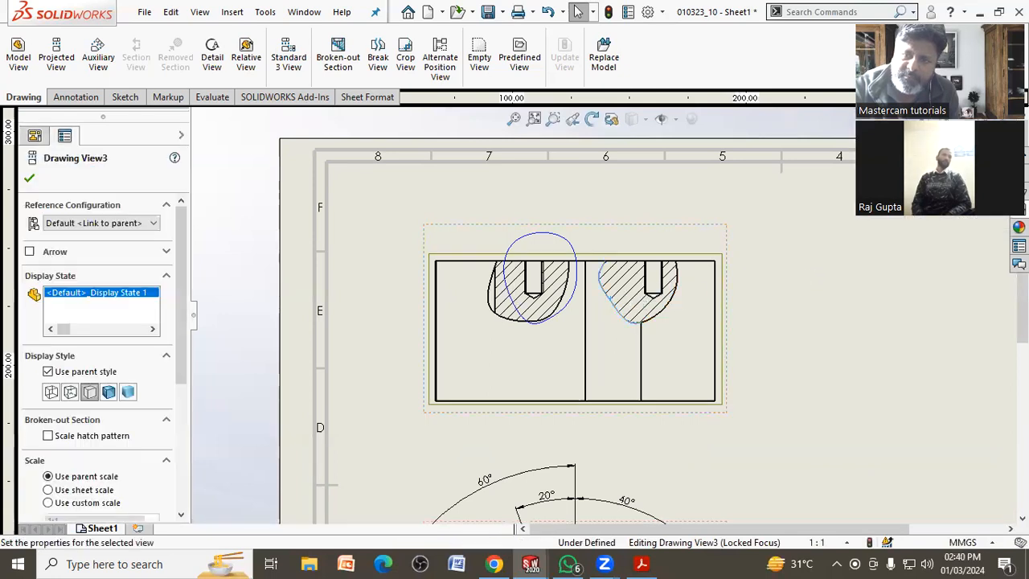
pyautogui.click(828, 286)
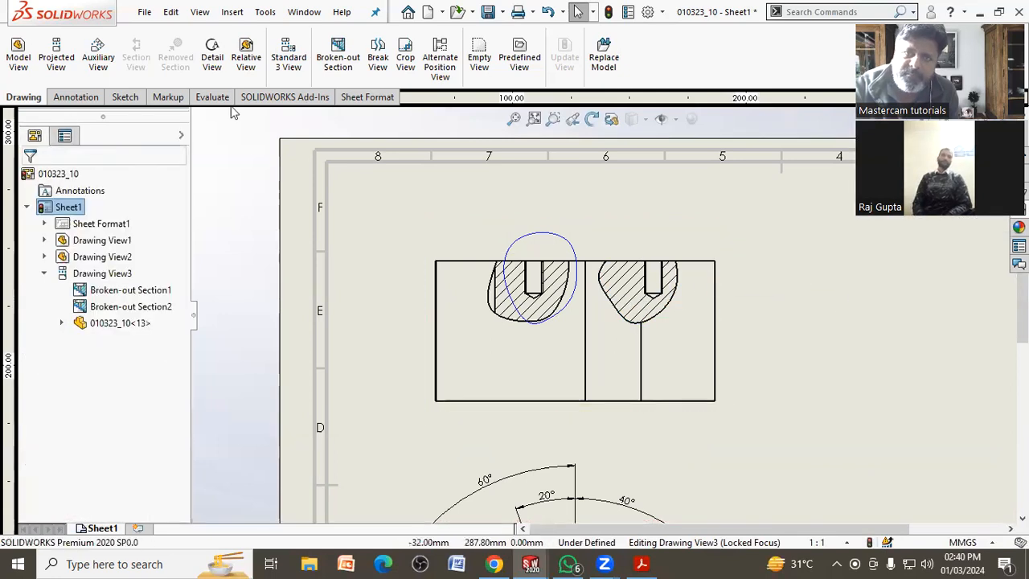
pyautogui.click(609, 13)
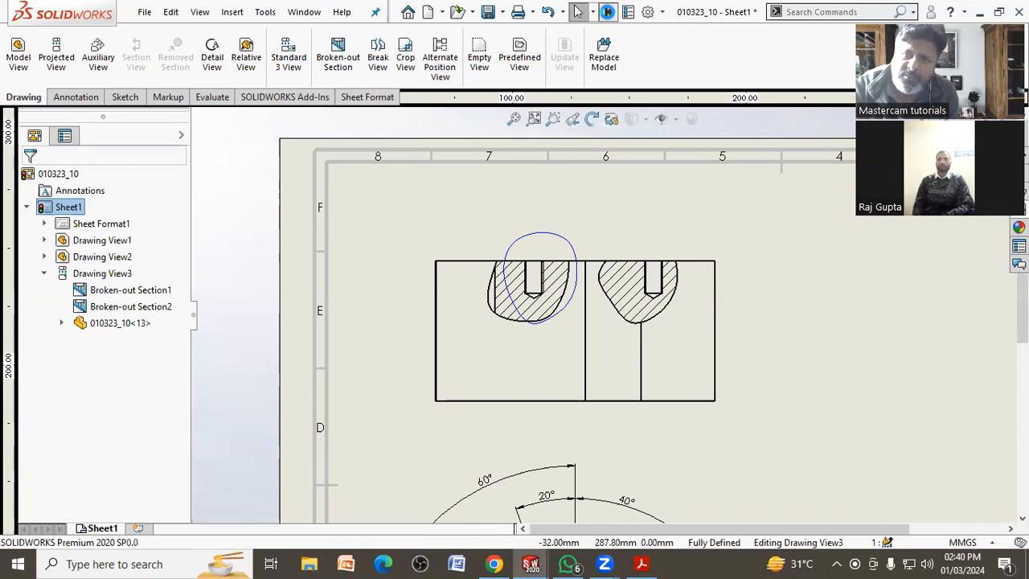
# Edit the sketch of the right hole's broken-out section, pull its spline in closer around the hole, and rebuild the drawing.
pyautogui.click(611, 305)
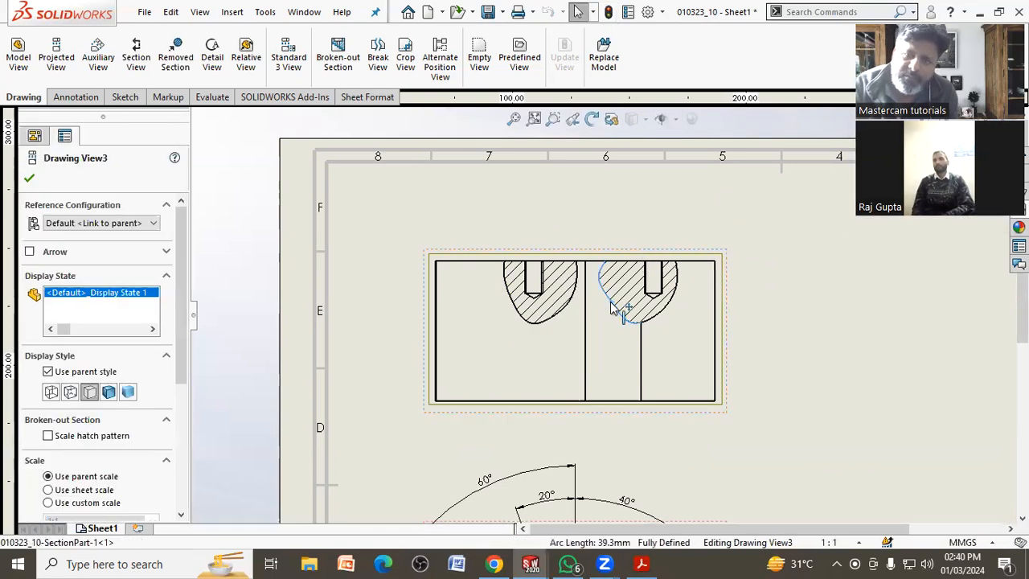
pyautogui.rightClick(612, 307)
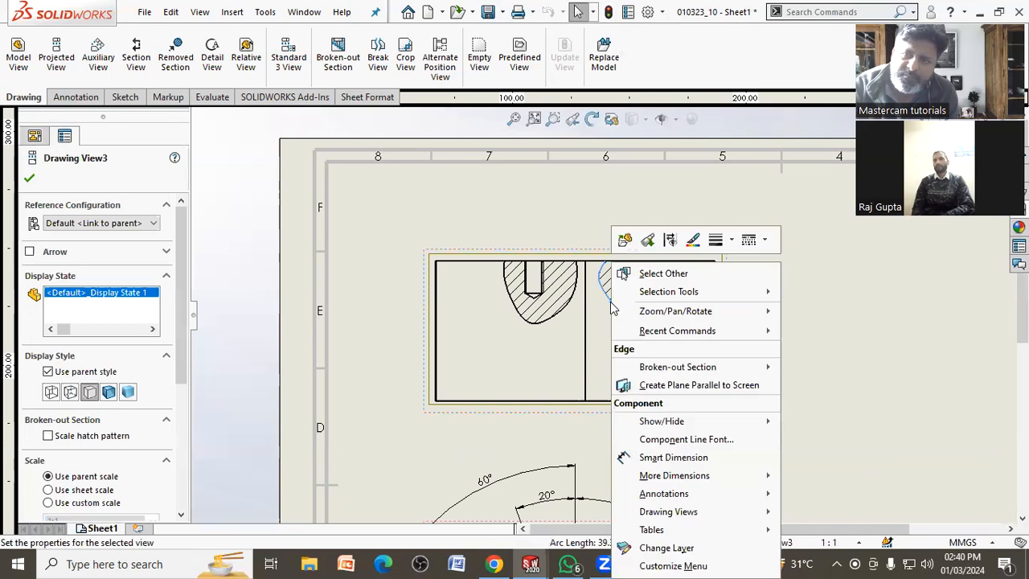
pyautogui.click(230, 224)
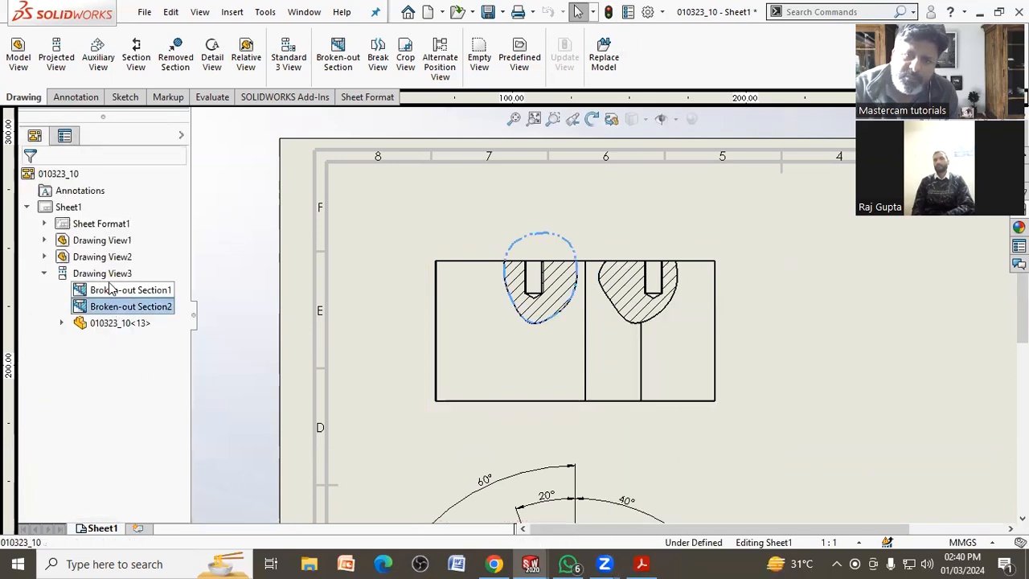
pyautogui.rightClick(111, 289)
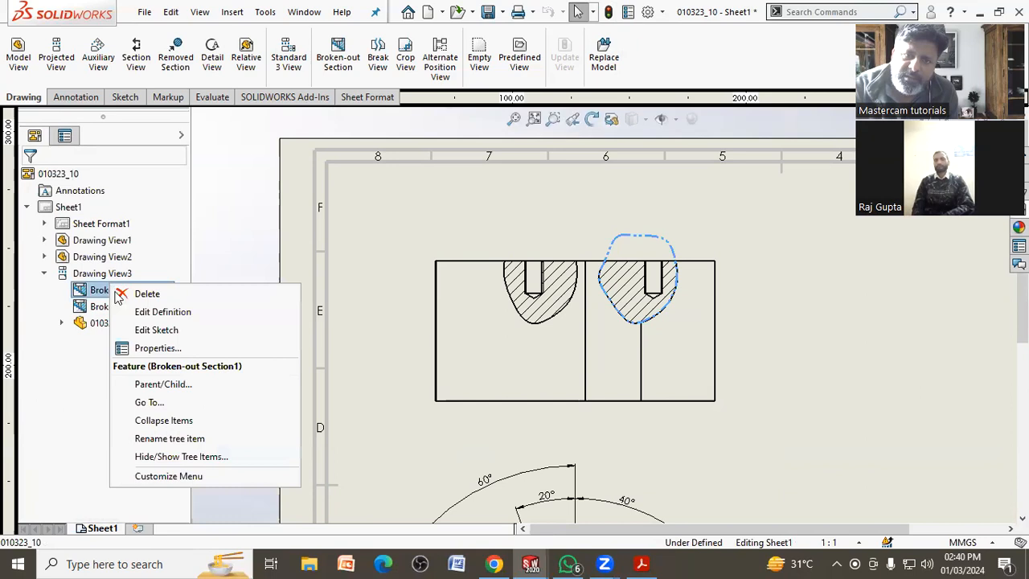
pyautogui.click(156, 330)
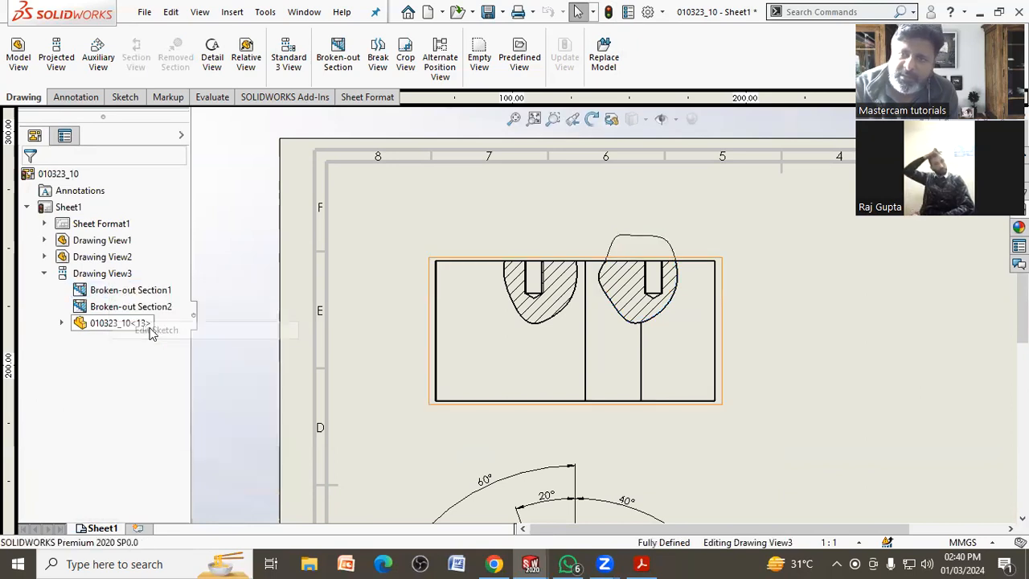
pyautogui.click(604, 294)
pyautogui.moveTo(599, 274); pyautogui.dragTo(632, 257)
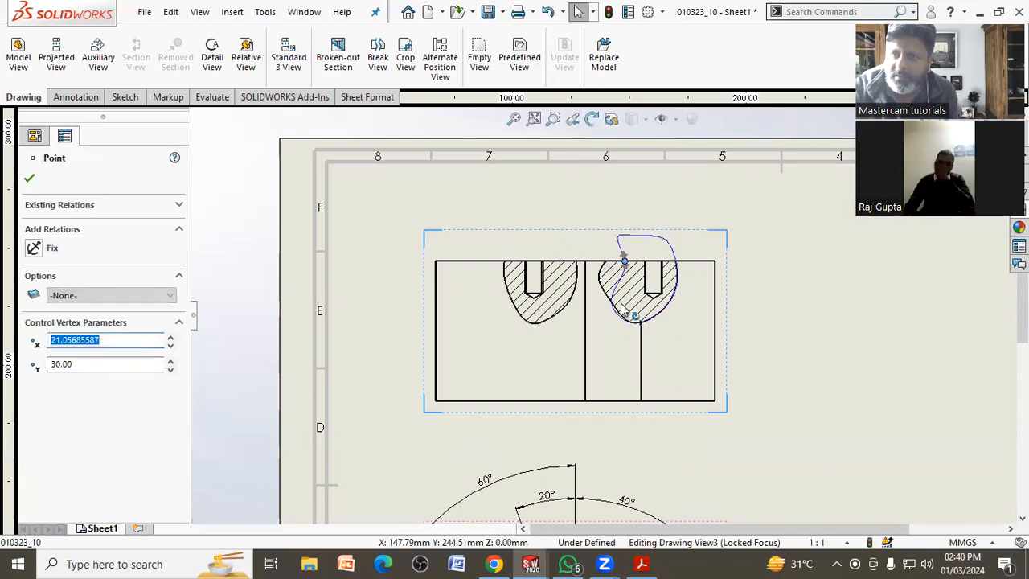
pyautogui.moveTo(611, 303); pyautogui.dragTo(632, 321)
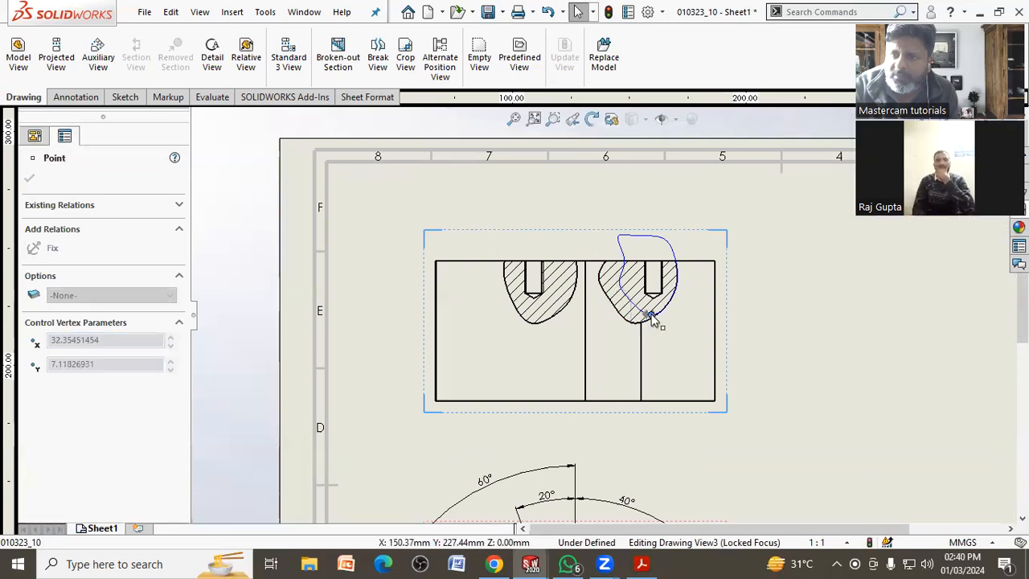
pyautogui.click(755, 283)
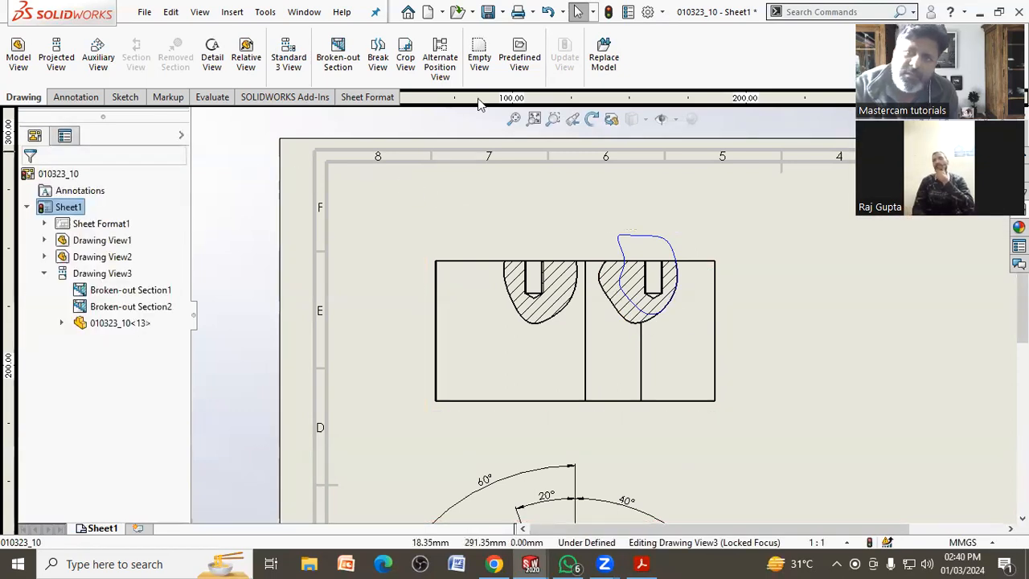
pyautogui.click(609, 12)
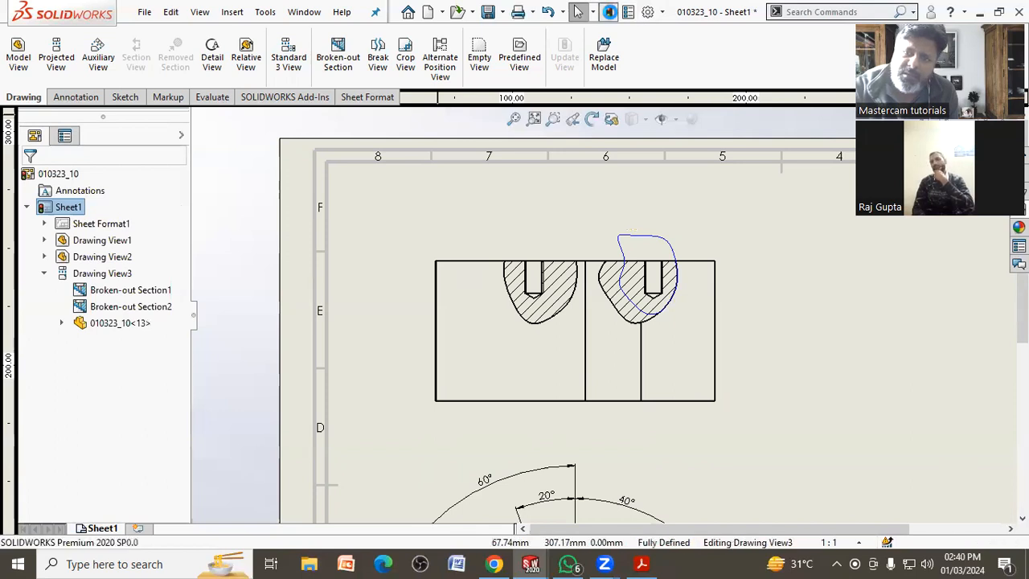
# Add a Hole Callout to the right threaded hole's edge in the rectangular view, with its text above and to the right of the view.
pyautogui.scroll(4, 753, 241)
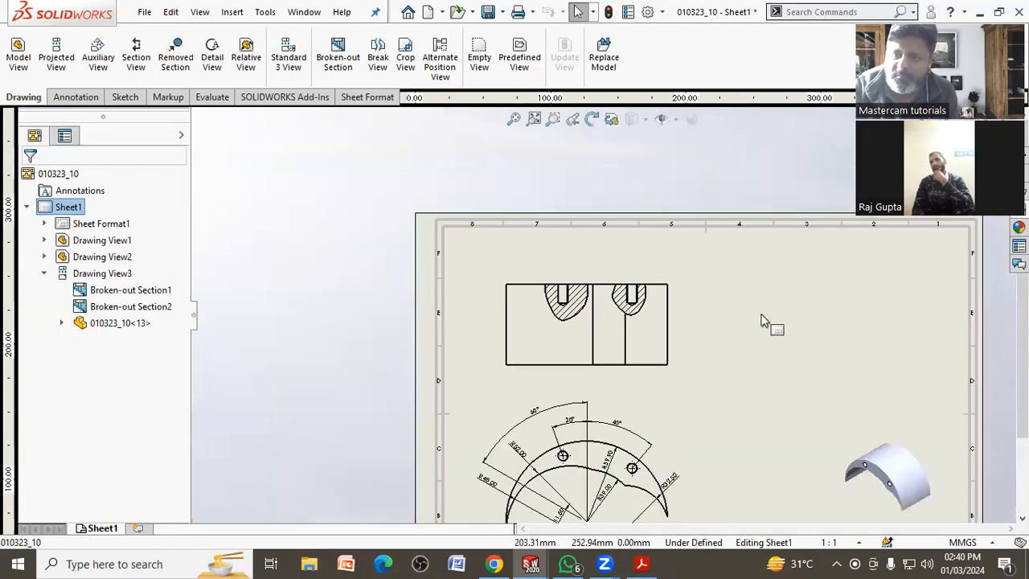
pyautogui.scroll(-1, 698, 338)
pyautogui.moveTo(606, 331); pyautogui.dragTo(490, 312, button='middle')
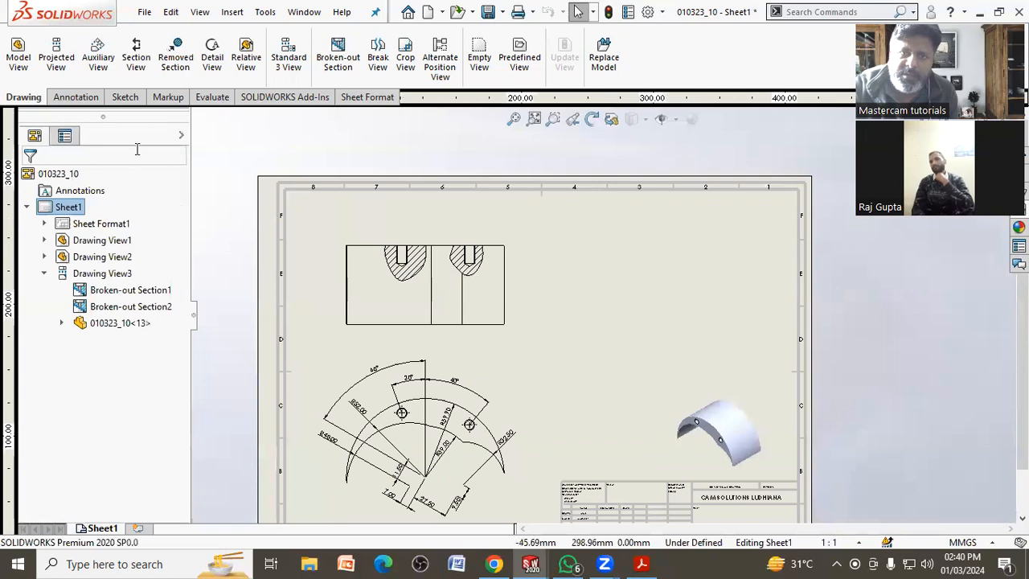
pyautogui.click(75, 97)
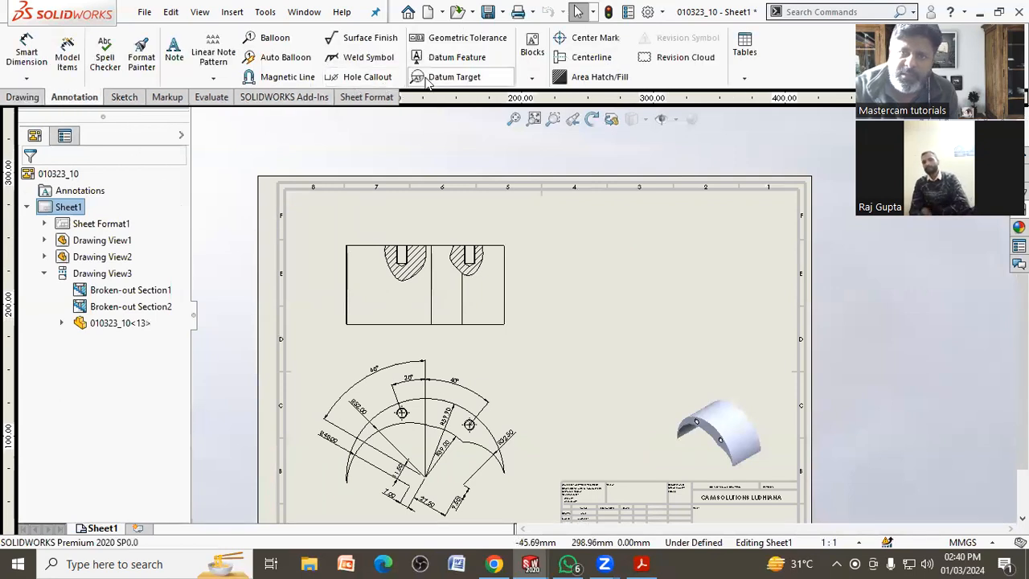
pyautogui.click(385, 78)
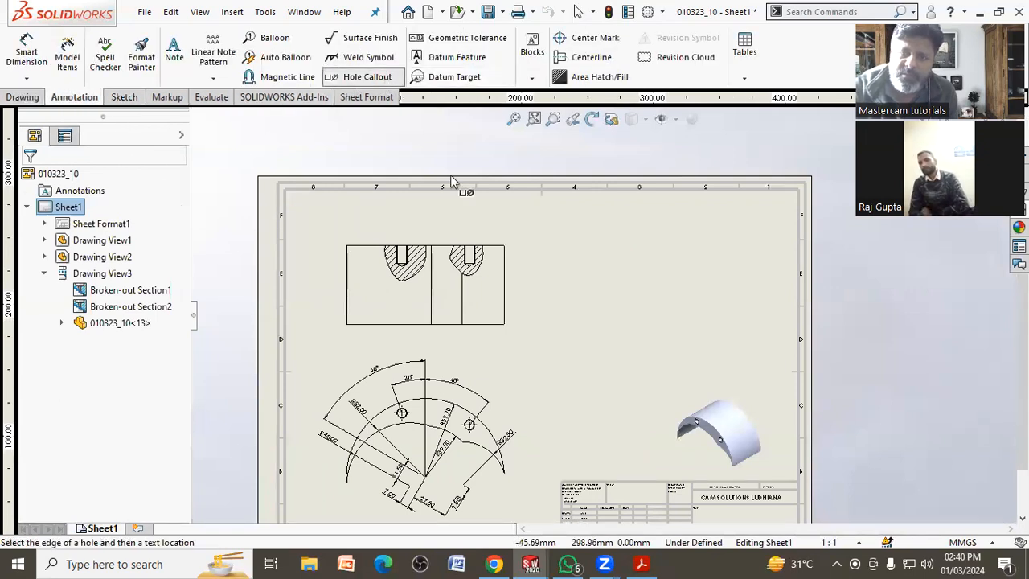
pyautogui.click(478, 255)
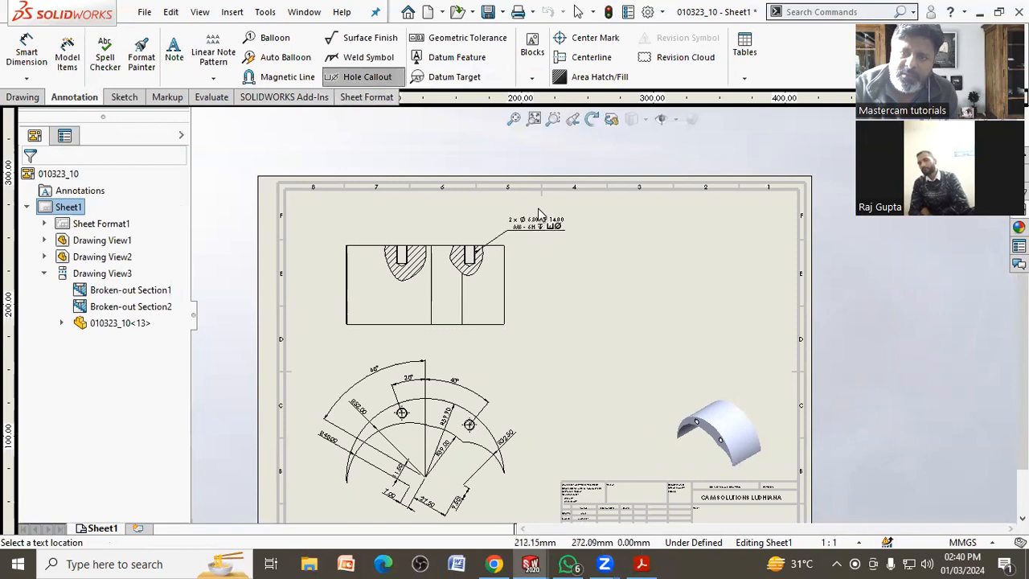
pyautogui.click(538, 213)
pyautogui.press('Escape')
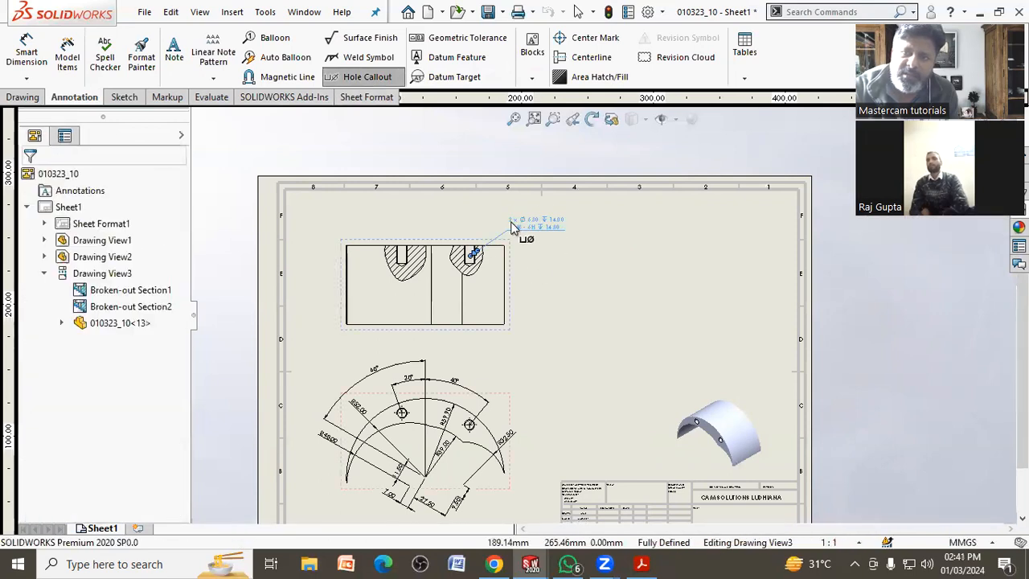
pyautogui.scroll(3, 527, 237)
pyautogui.scroll(2, 540, 255)
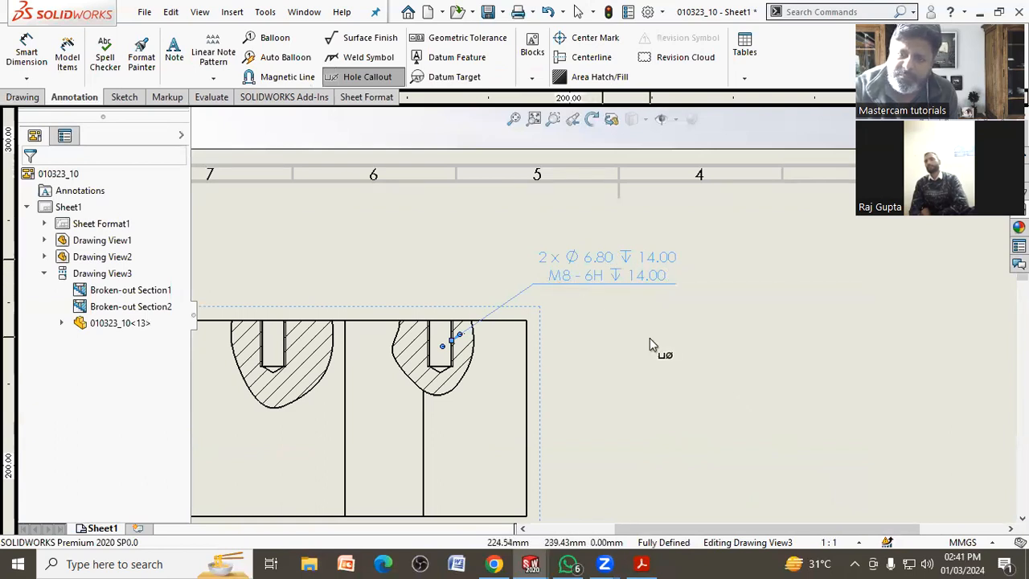
pyautogui.rightClick(660, 320)
pyautogui.click(616, 370)
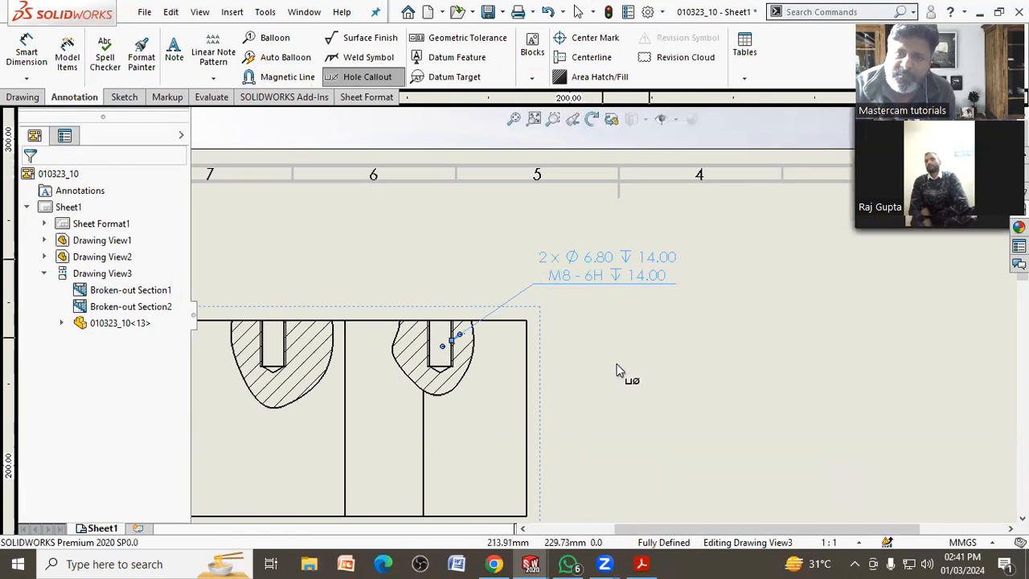
pyautogui.press('Escape')
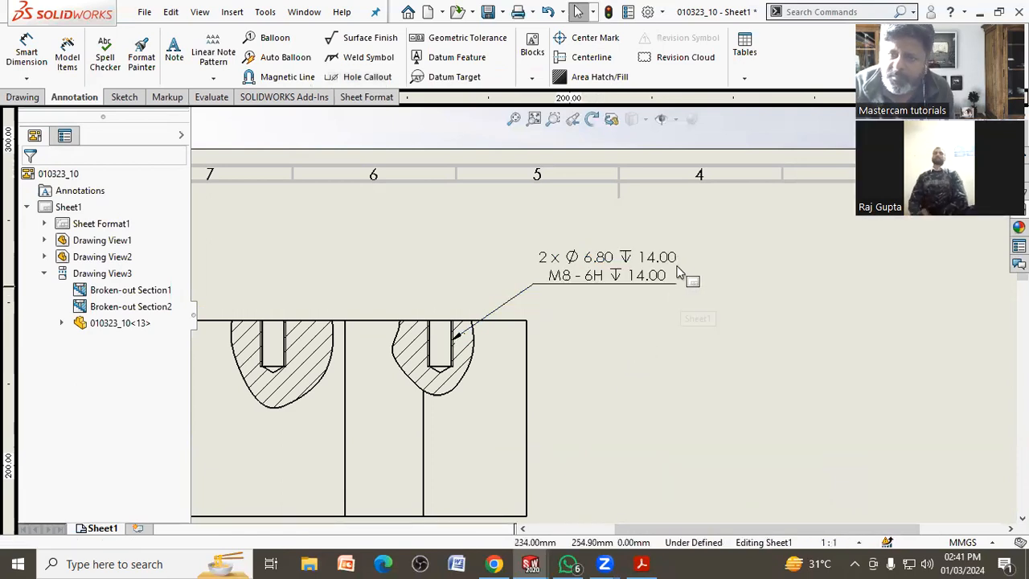
# Examine the hole callout's dimension properties, including its tolerance, precision and dimension text, and close them.
pyautogui.click(673, 265)
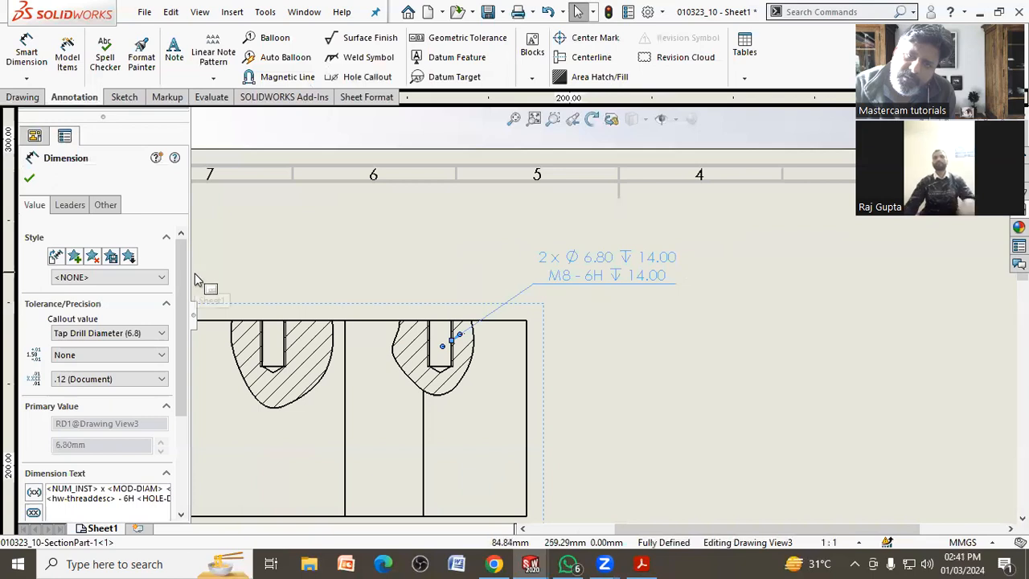
pyautogui.moveTo(182, 301); pyautogui.dragTo(201, 253)
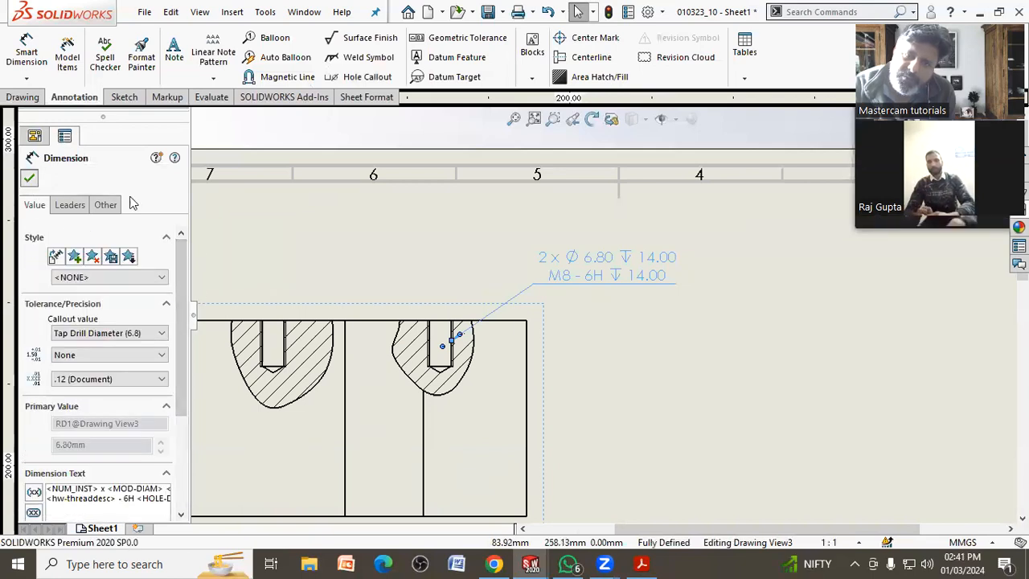
pyautogui.press('Escape')
# Open the part model 010323_10 from the crescent view.
pyautogui.scroll(5, 615, 329)
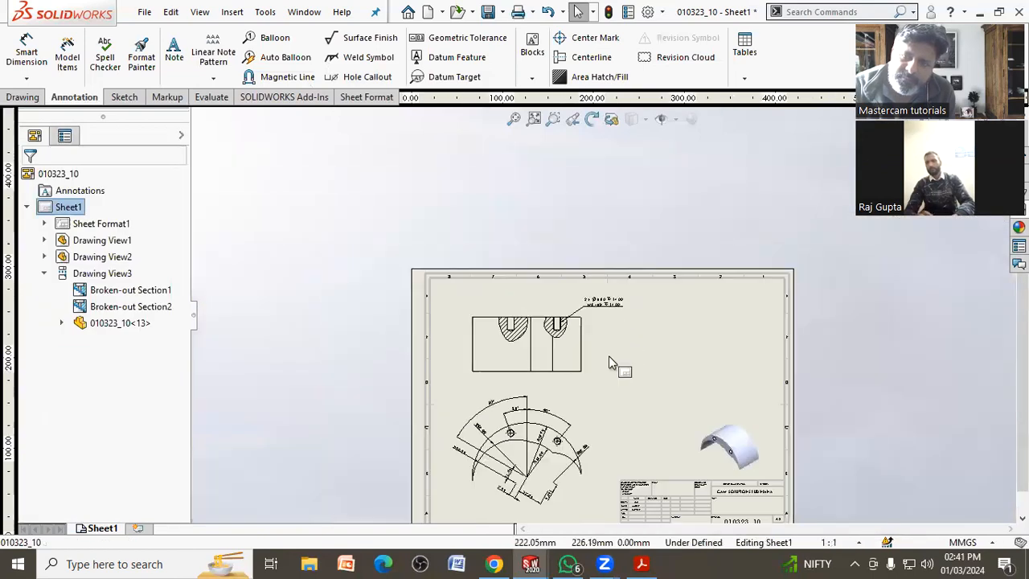
pyautogui.scroll(-5, 568, 431)
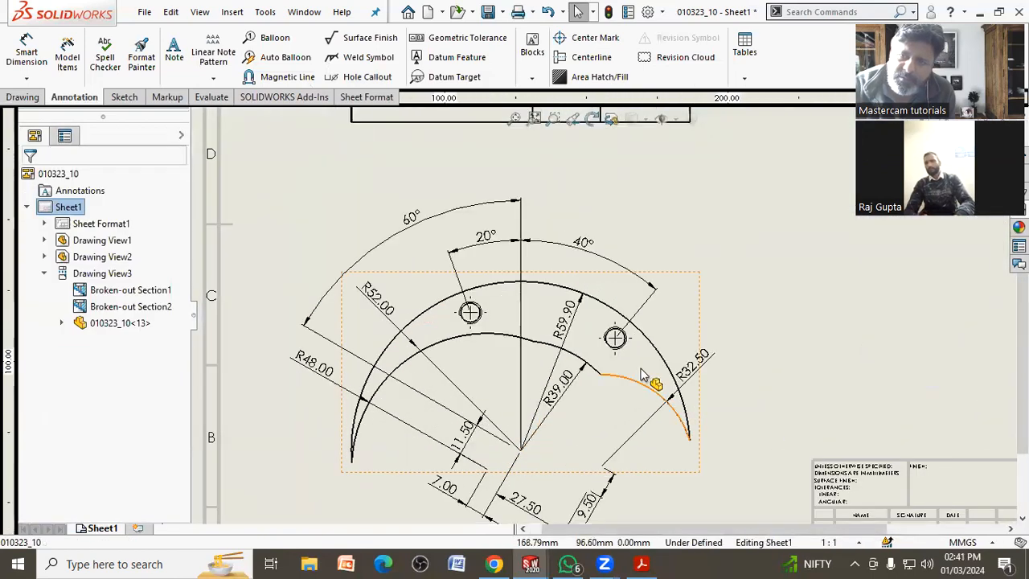
pyautogui.click(643, 374)
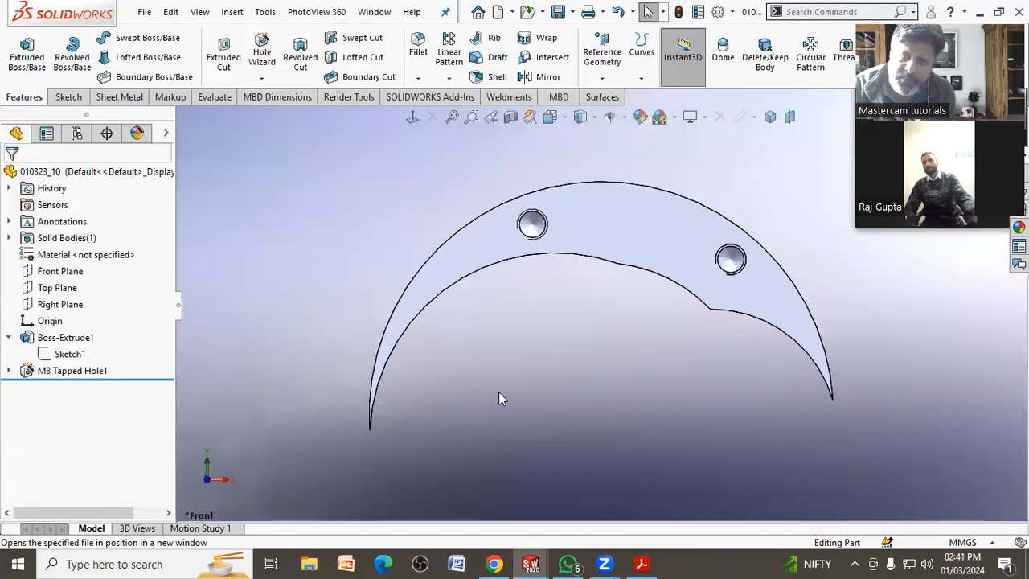
# Edit the M8 tapped hole feature, set its thread depth to 10 mm, and return to the drawing.
pyautogui.click(81, 368)
pyautogui.click(93, 329)
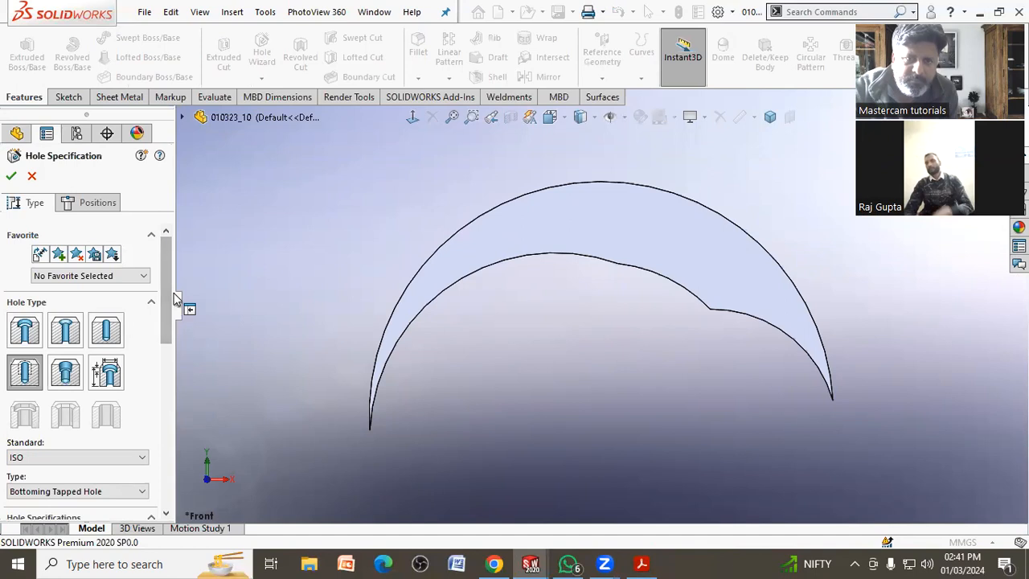
pyautogui.moveTo(164, 322); pyautogui.dragTo(180, 426)
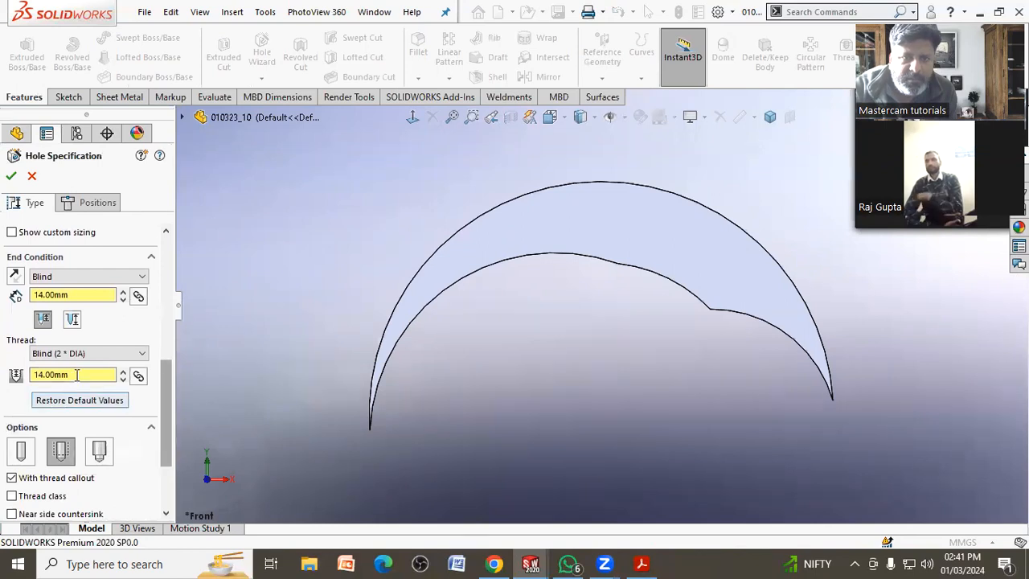
pyautogui.moveTo(78, 374); pyautogui.dragTo(2, 379)
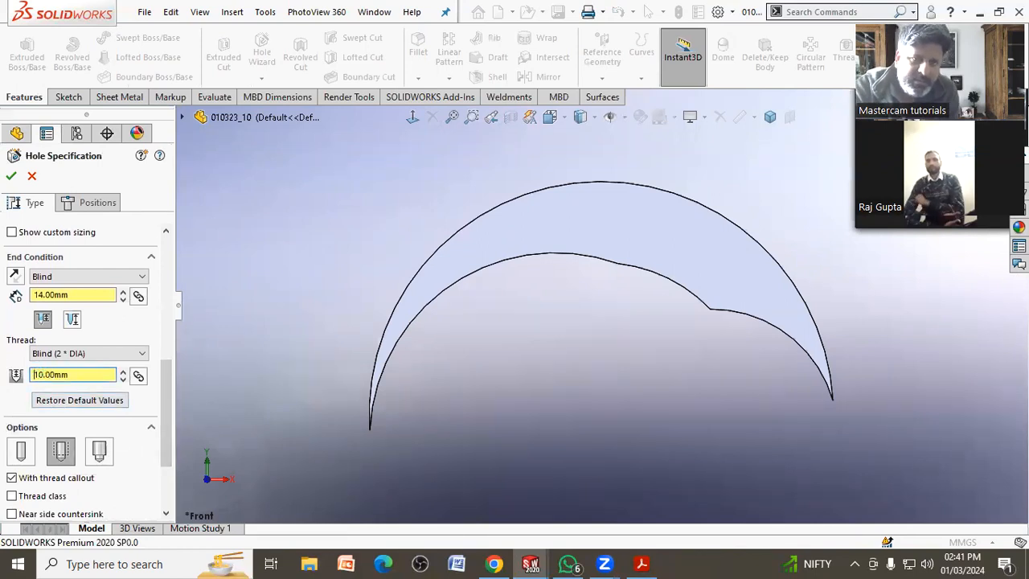
pyautogui.click(11, 178)
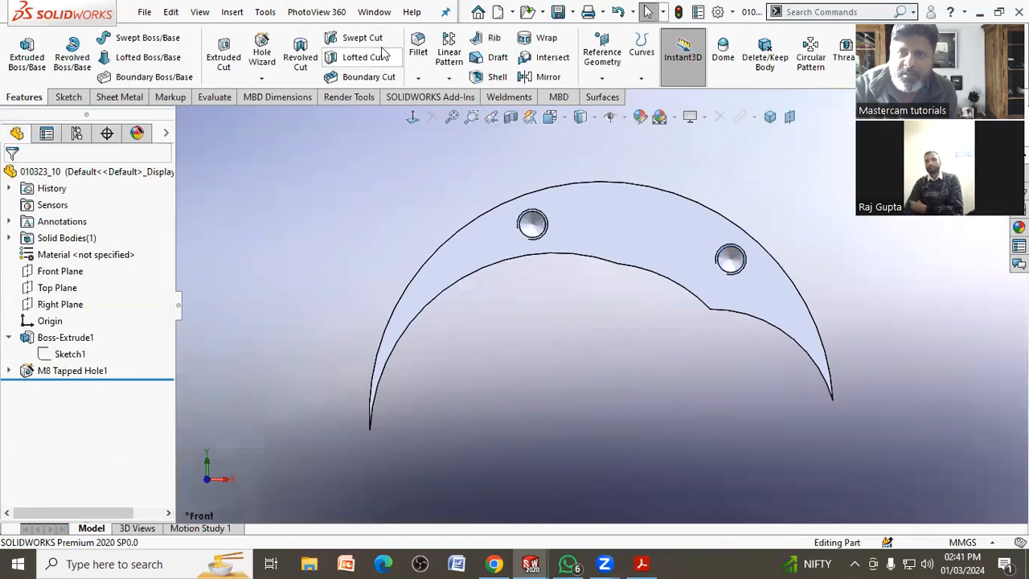
pyautogui.click(374, 11)
pyautogui.click(434, 315)
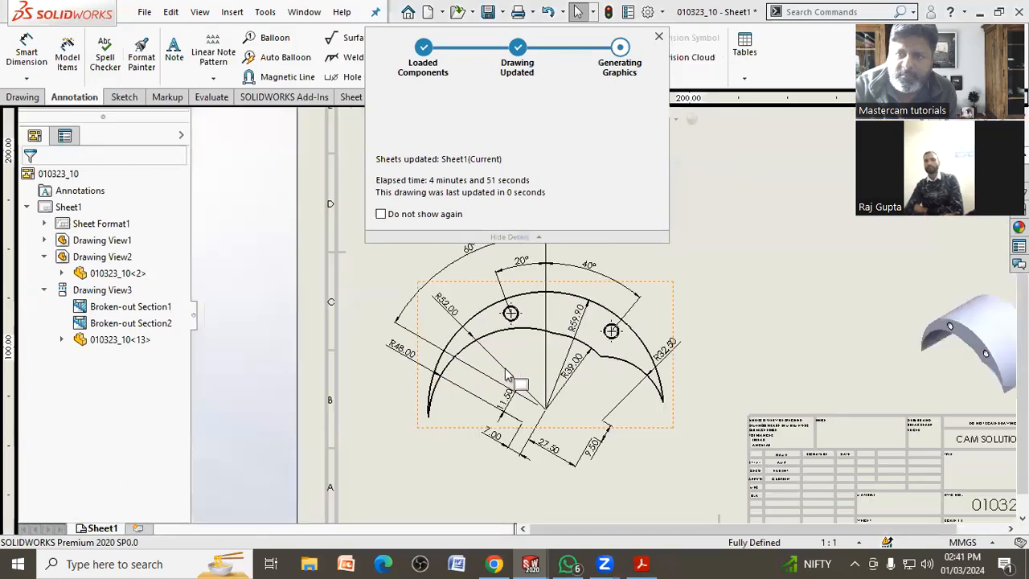
# Dimension the right hole's M8 thread diameter in the rectangular view, with the text above the hole.
pyautogui.scroll(5, 700, 161)
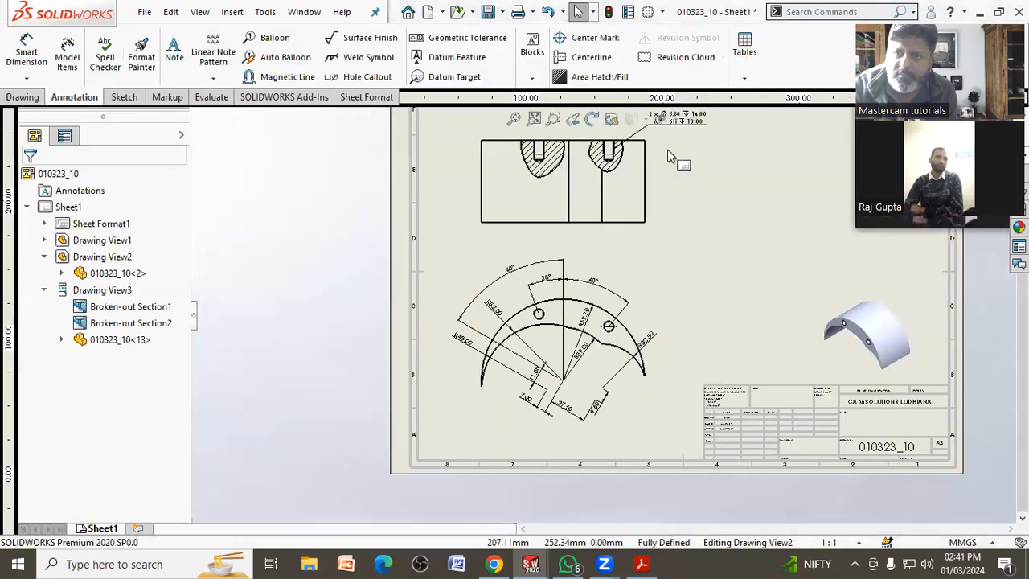
pyautogui.scroll(-5, 619, 290)
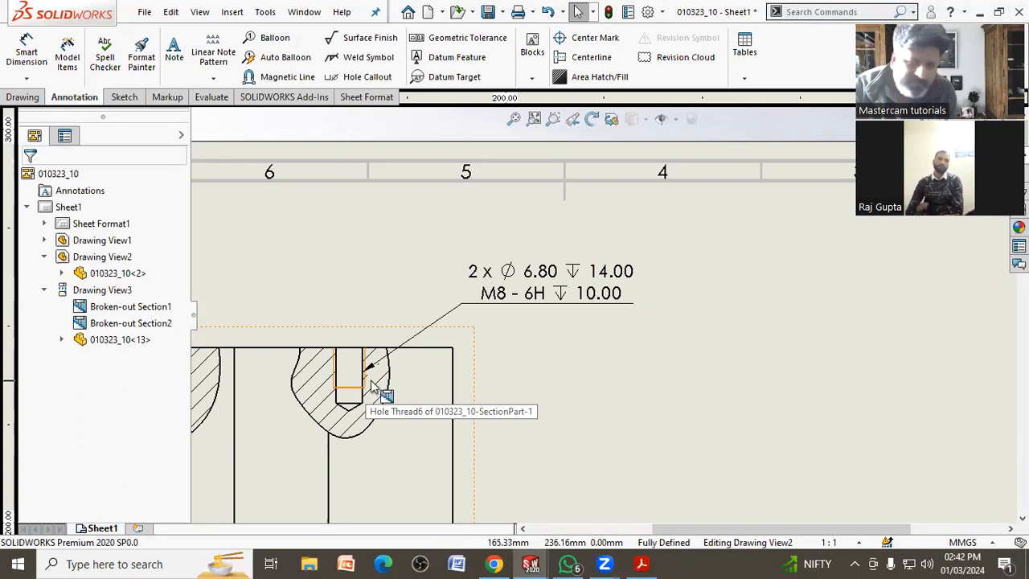
pyautogui.click(530, 356)
pyautogui.moveTo(531, 349); pyautogui.dragTo(569, 276, button='middle')
pyautogui.click(26, 53)
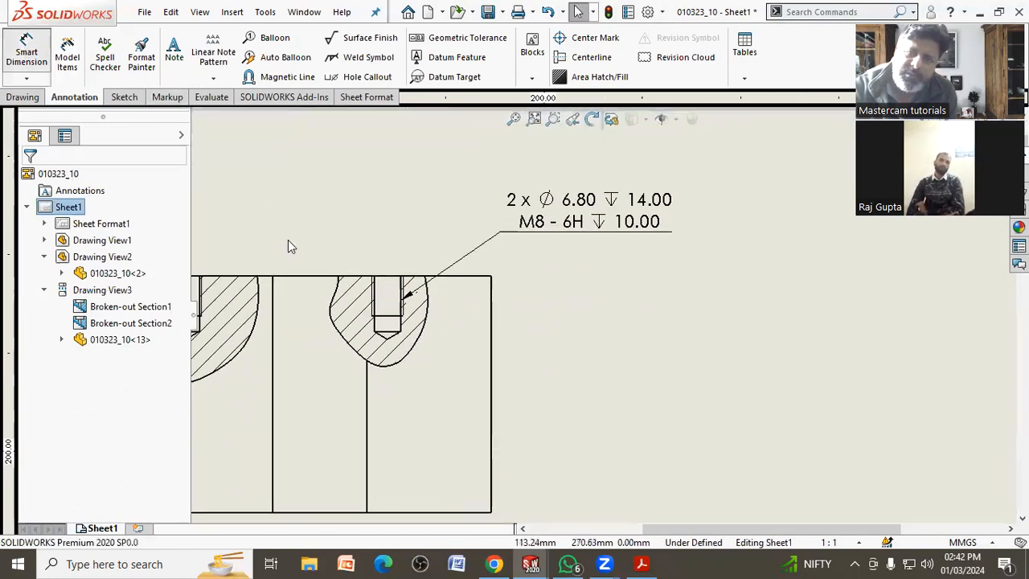
pyautogui.click(383, 318)
pyautogui.click(402, 228)
pyautogui.press('Escape')
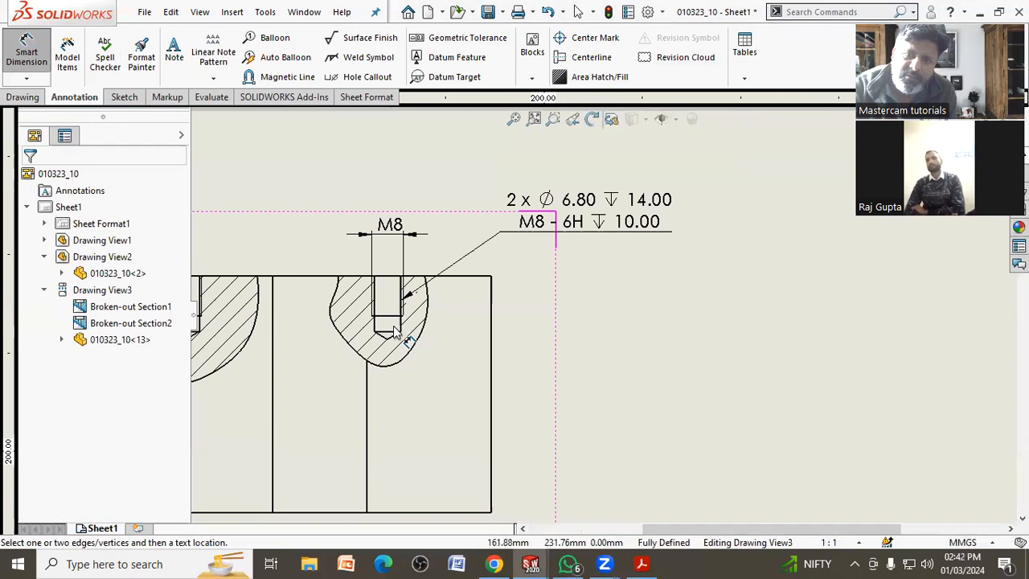
# Dimension the right hole's drill depth and thread depth from the view's upper edge, placing both beside the view's right side.
pyautogui.click(391, 332)
pyautogui.click(389, 277)
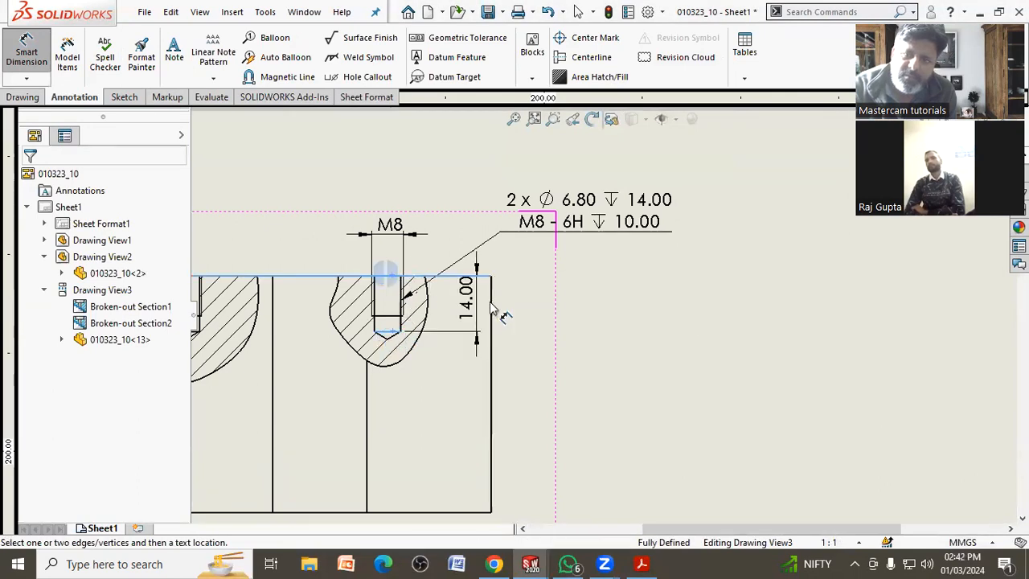
pyautogui.click(526, 313)
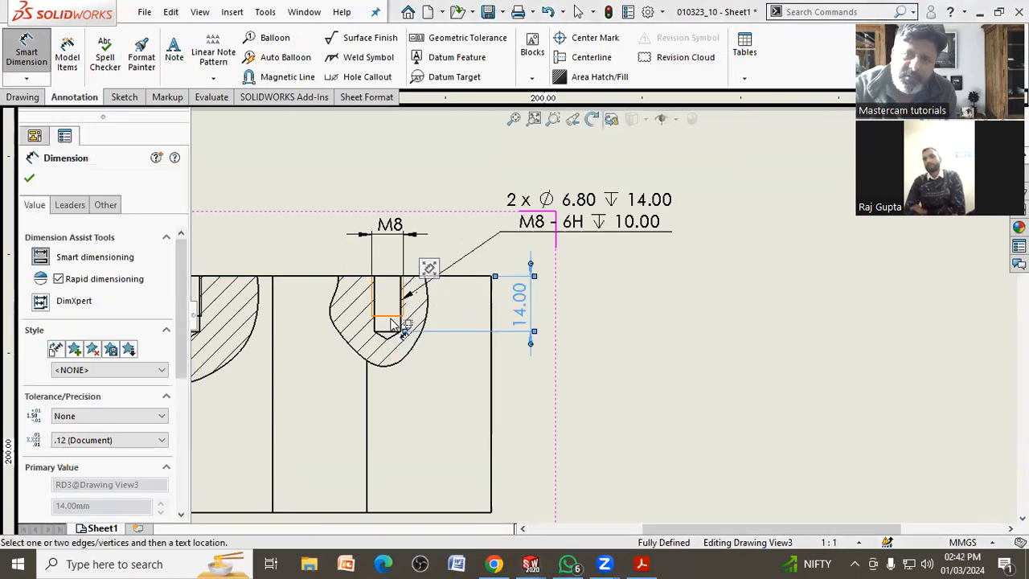
pyautogui.click(389, 291)
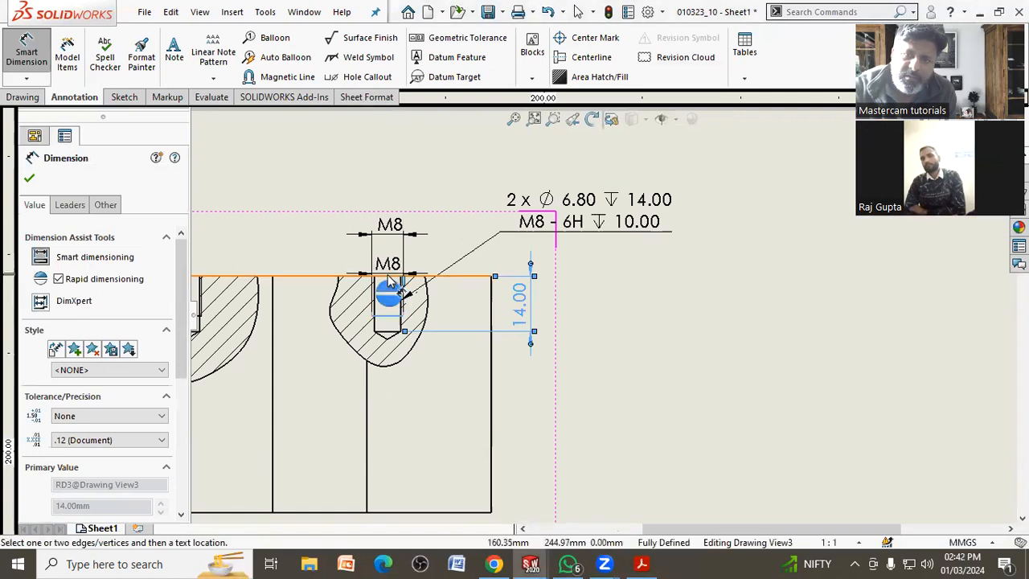
pyautogui.click(391, 278)
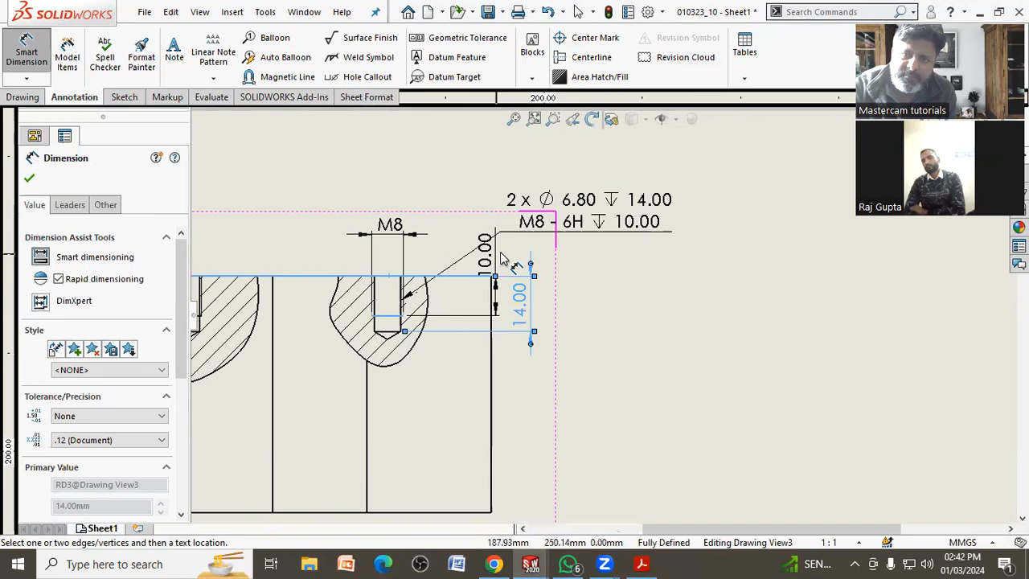
pyautogui.click(535, 377)
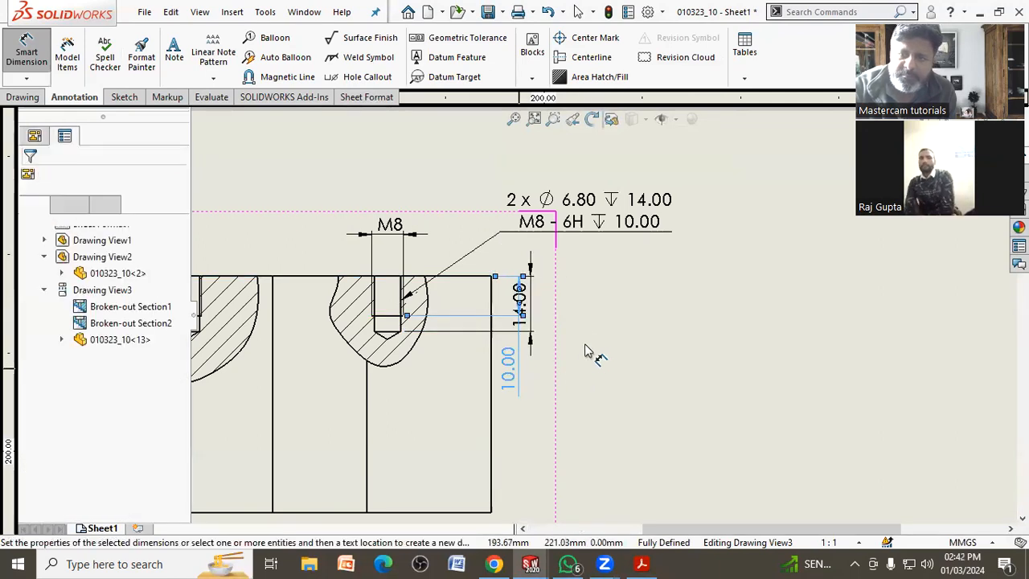
# End dimensioning and move the drill depth dimension outward so its text sits beside the thread depth text.
pyautogui.rightClick(603, 374)
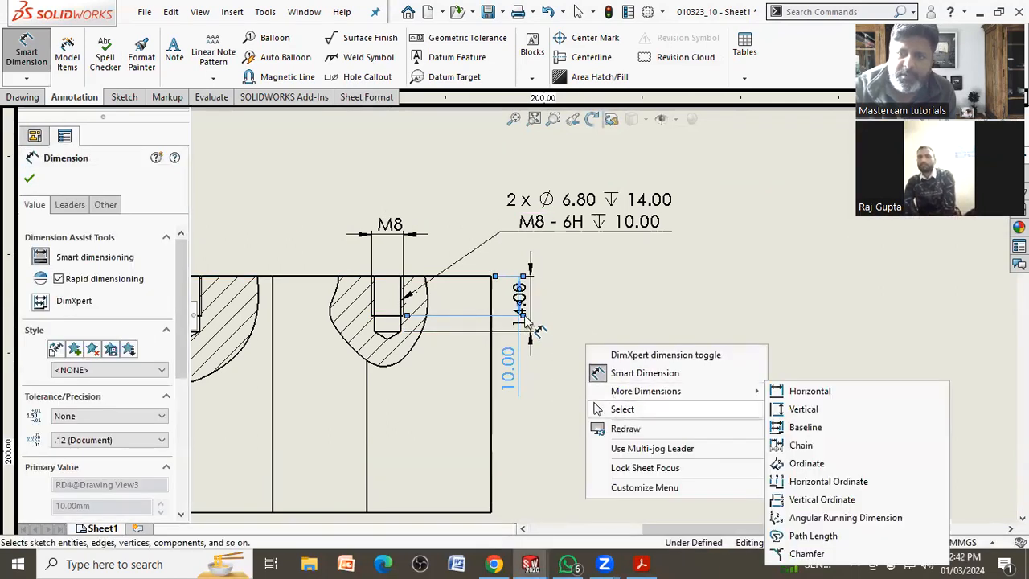
pyautogui.click(599, 410)
pyautogui.click(547, 385)
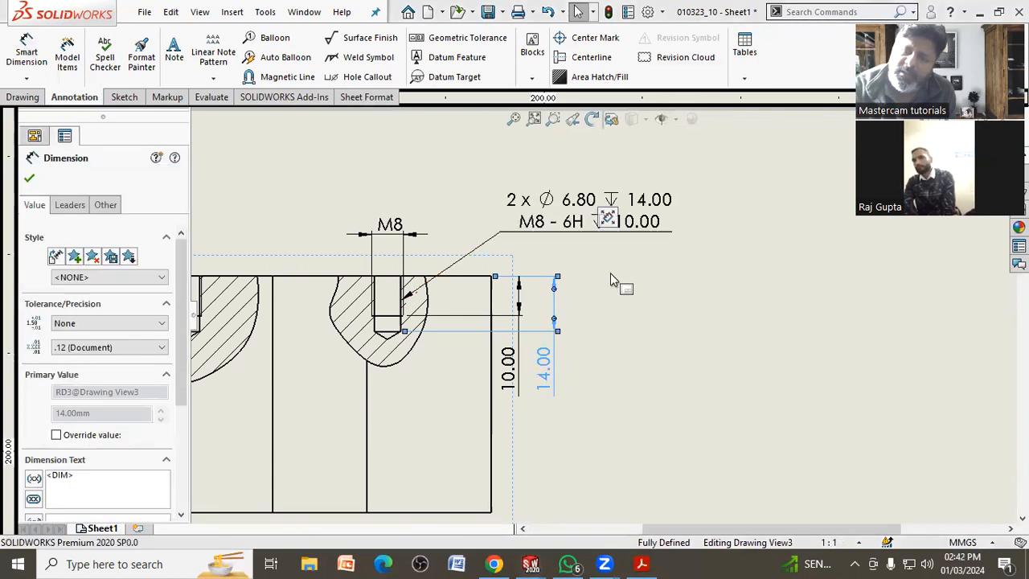
pyautogui.click(582, 320)
# Set the document's annotation font to Century Gothic Bold with a height of 20 points.
pyautogui.scroll(4, 582, 320)
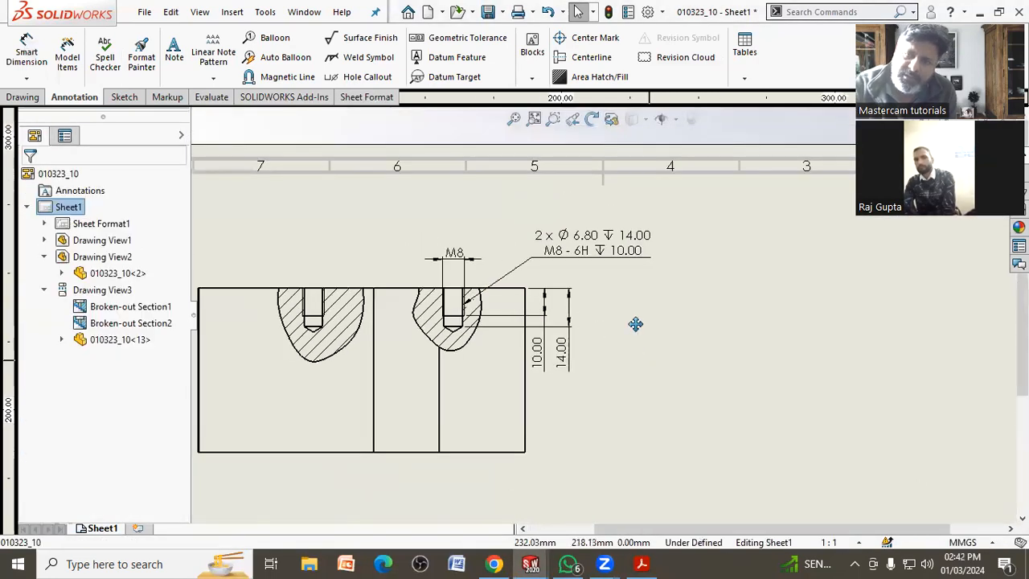
pyautogui.scroll(3, 626, 330)
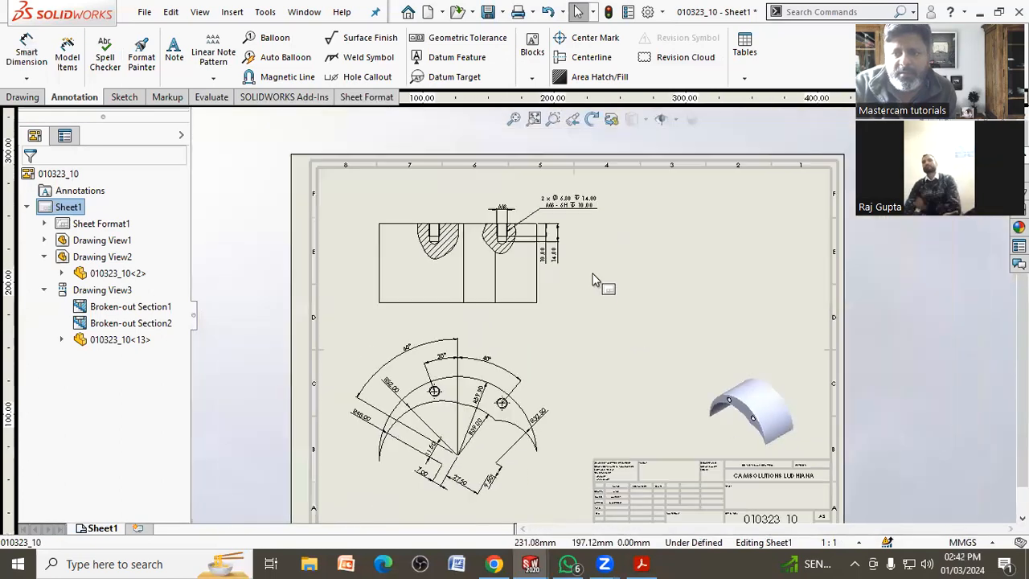
pyautogui.moveTo(614, 267); pyautogui.dragTo(595, 289, button='middle')
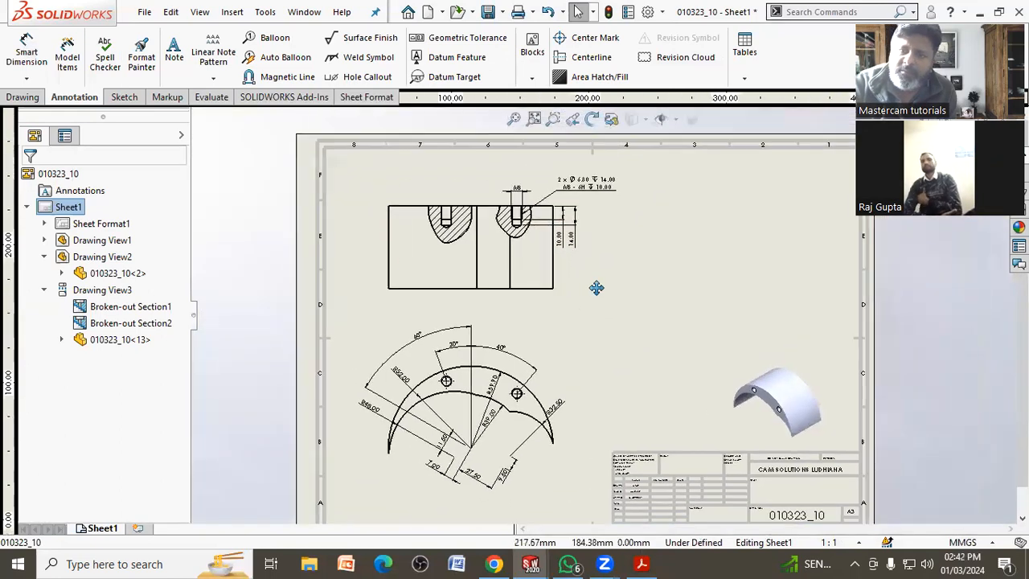
pyautogui.rightClick(609, 284)
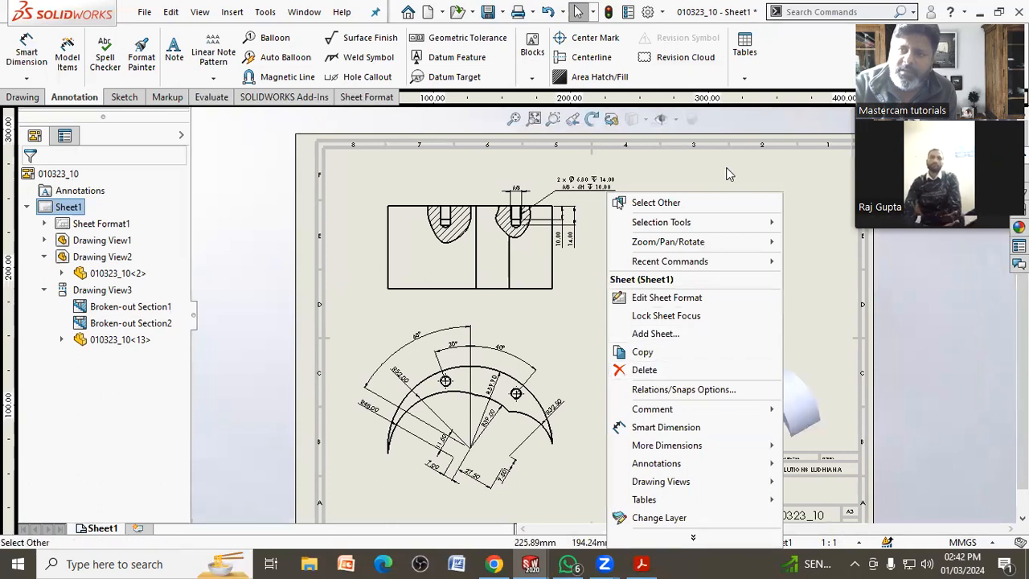
pyautogui.click(666, 39)
pyautogui.click(646, 12)
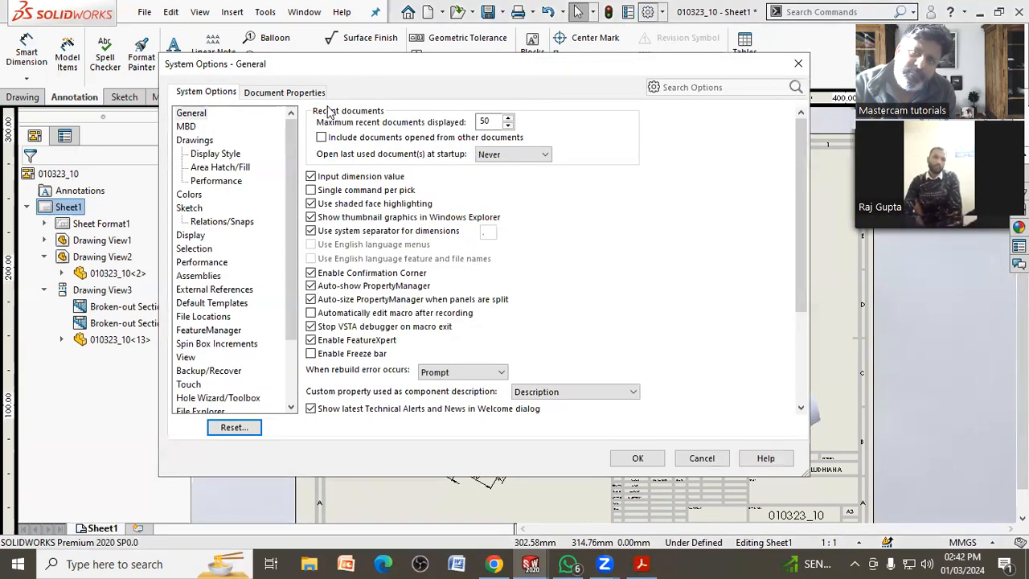
pyautogui.click(288, 93)
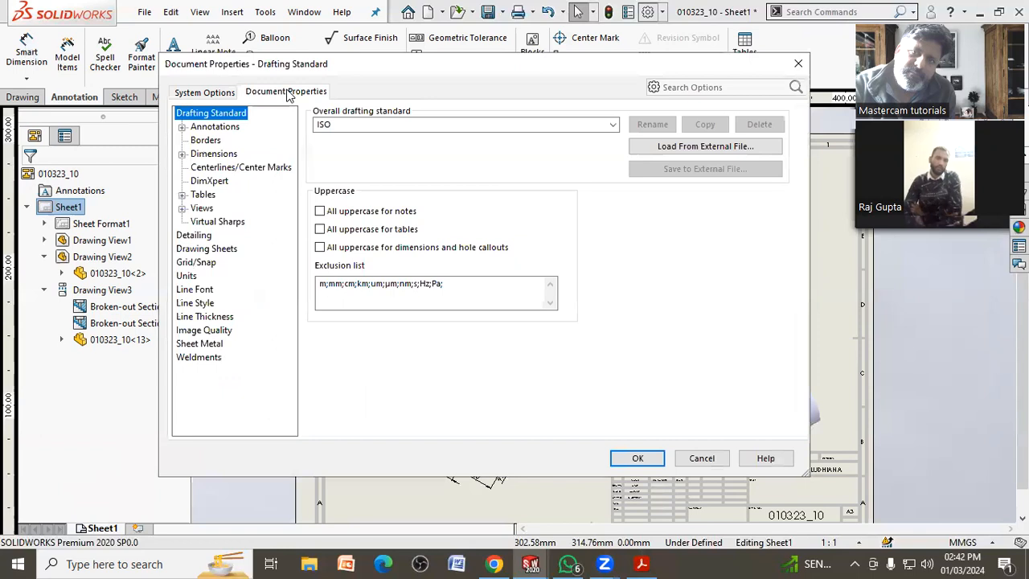
pyautogui.click(215, 128)
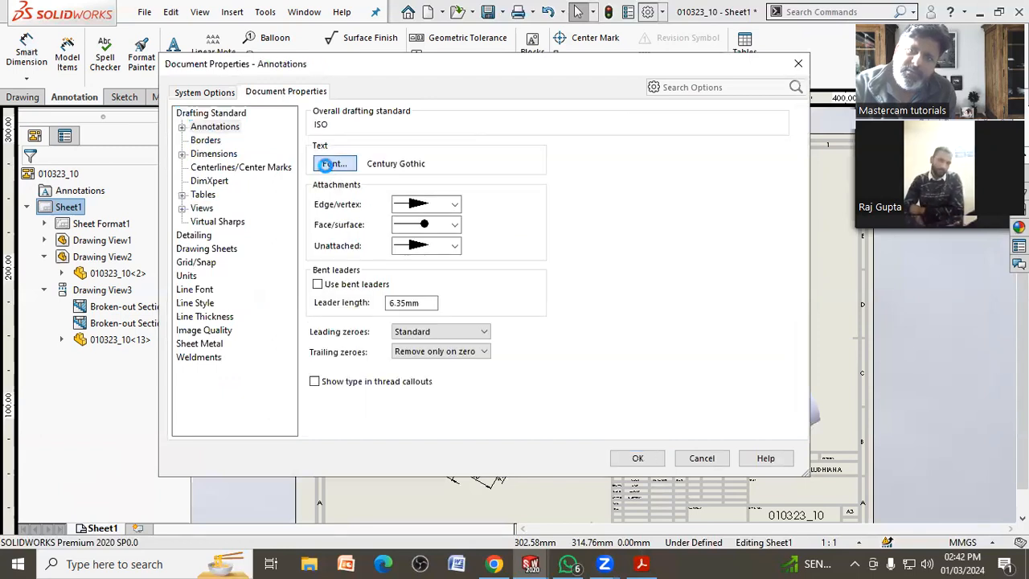
pyautogui.click(326, 169)
pyautogui.click(433, 241)
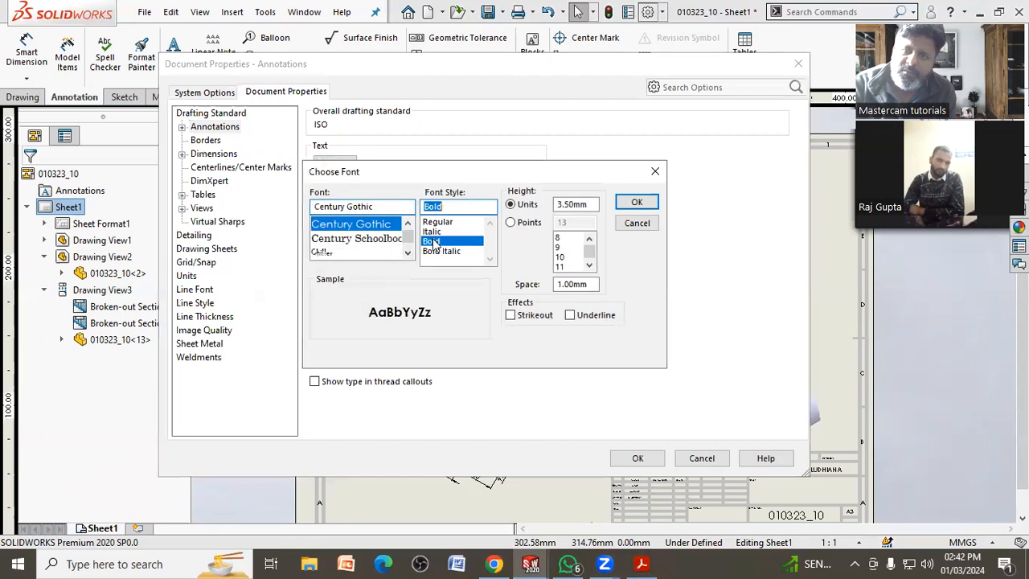
pyautogui.click(590, 266)
pyautogui.click(565, 257)
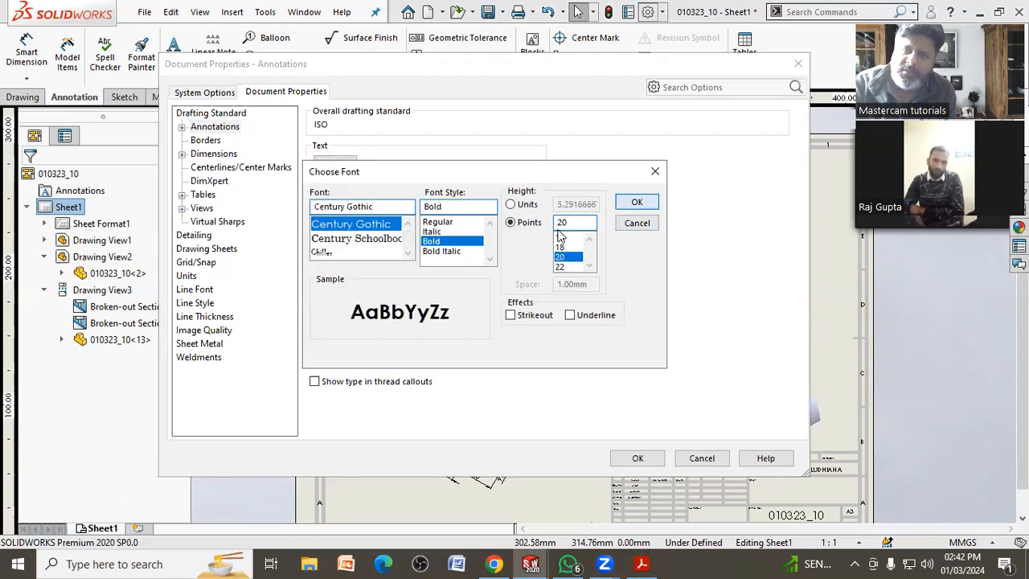
pyautogui.click(636, 203)
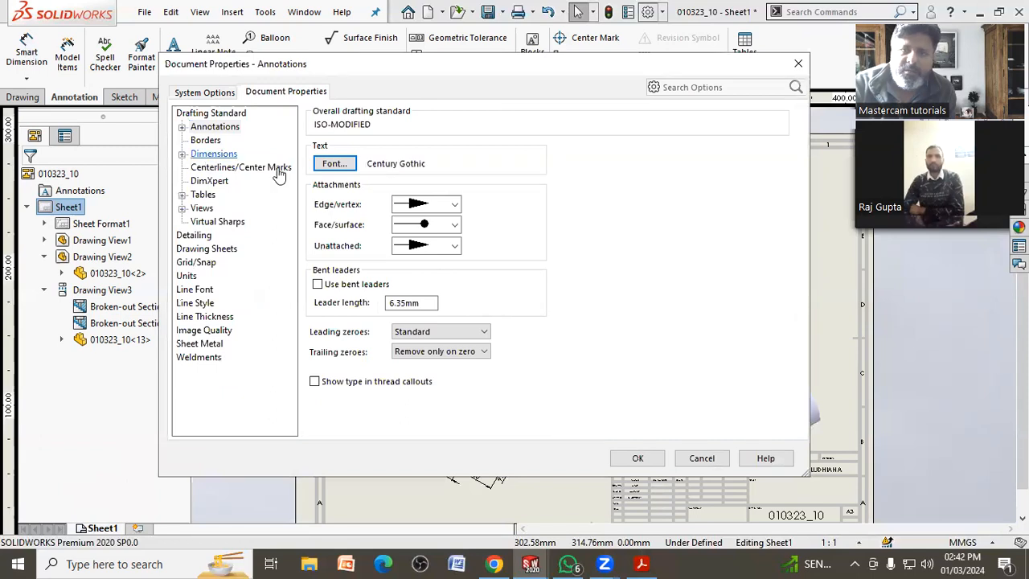
# Set the document's primary dimension precision to one decimal place (.1) and apply the document properties.
pyautogui.click(213, 154)
pyautogui.click(360, 251)
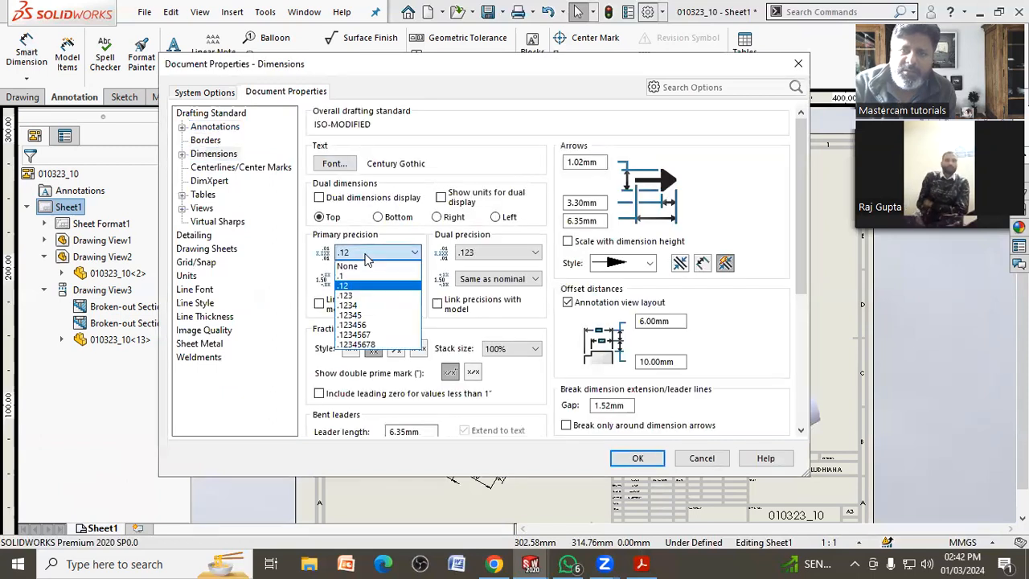
pyautogui.click(365, 262)
pyautogui.click(362, 254)
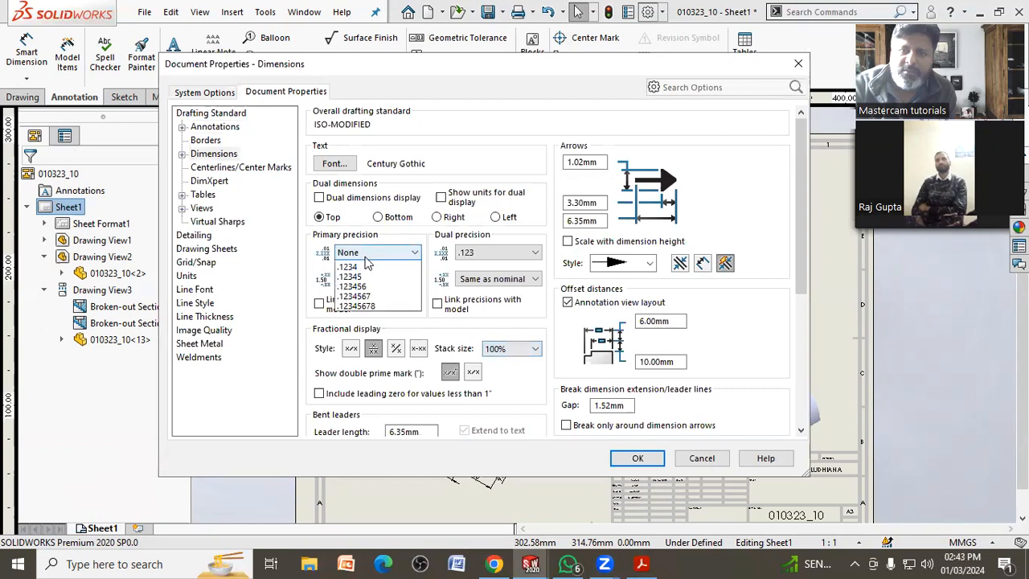
pyautogui.click(368, 274)
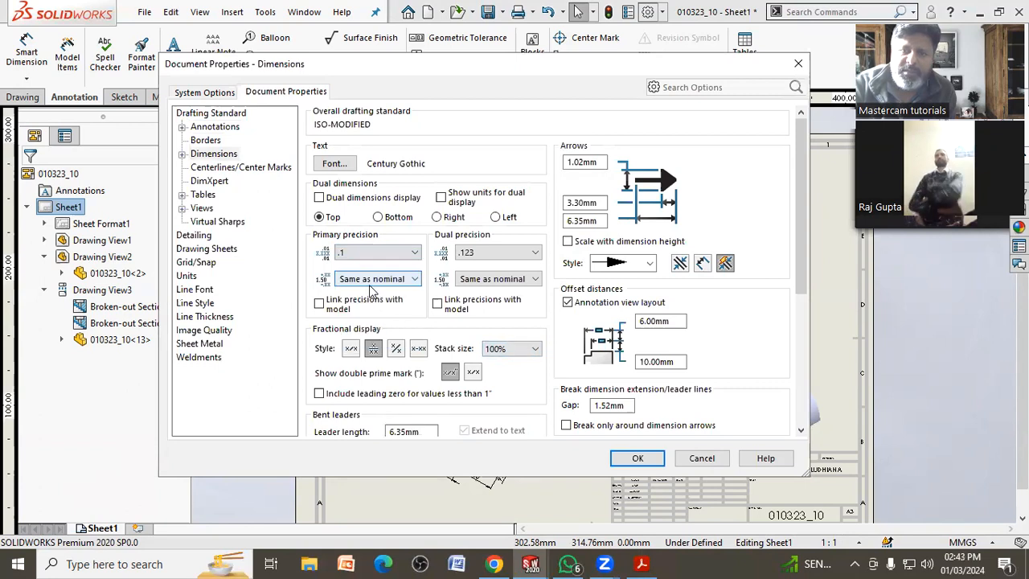
pyautogui.click(623, 458)
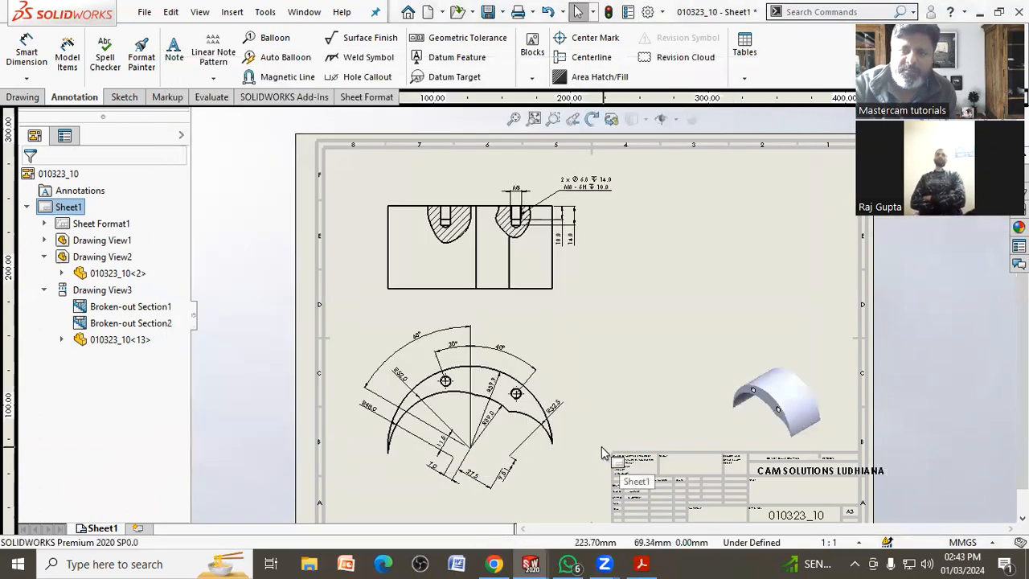
# Examine the dimensions in the crescent view and the layout of the whole sheet.
pyautogui.scroll(-3, 506, 494)
pyautogui.scroll(-2, 527, 458)
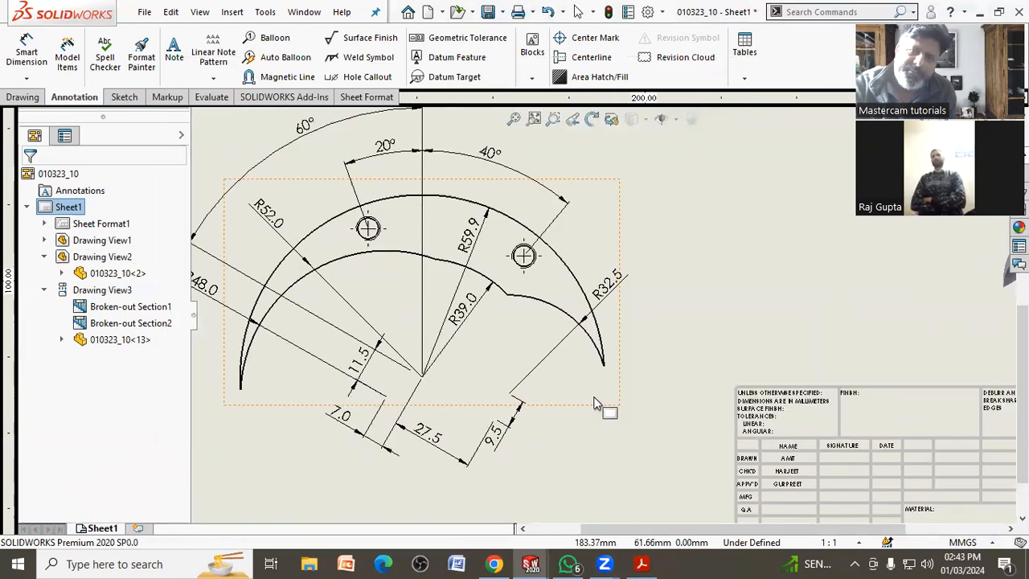
pyautogui.scroll(4, 595, 406)
pyautogui.scroll(2, 575, 402)
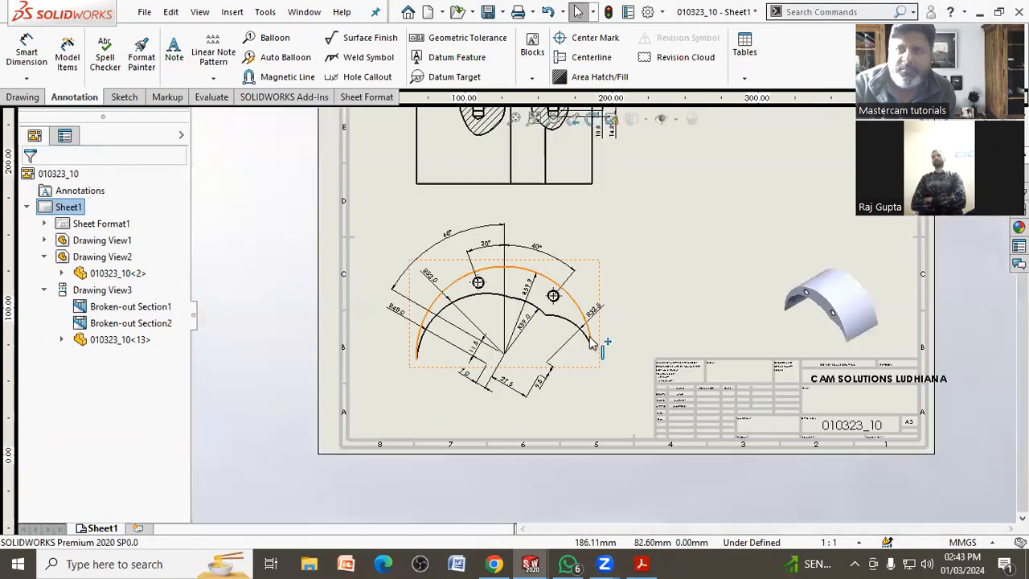
pyautogui.scroll(3, 635, 322)
pyautogui.scroll(1, 579, 275)
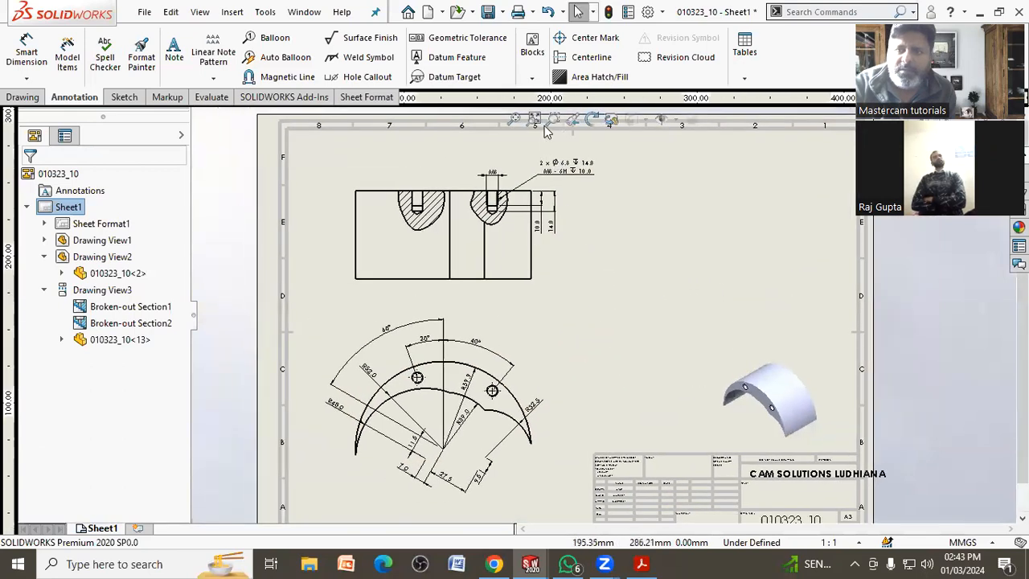
pyautogui.click(533, 118)
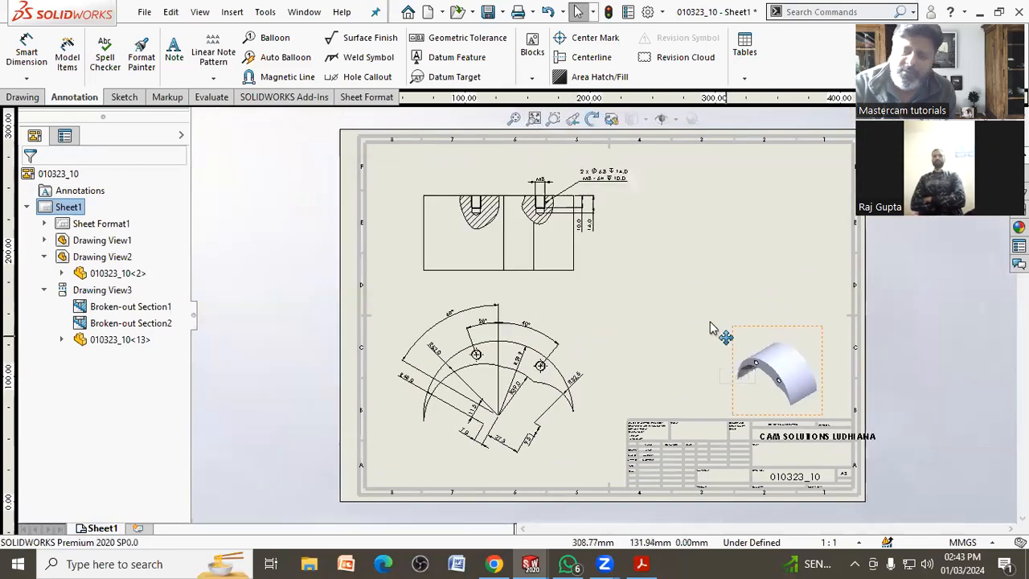